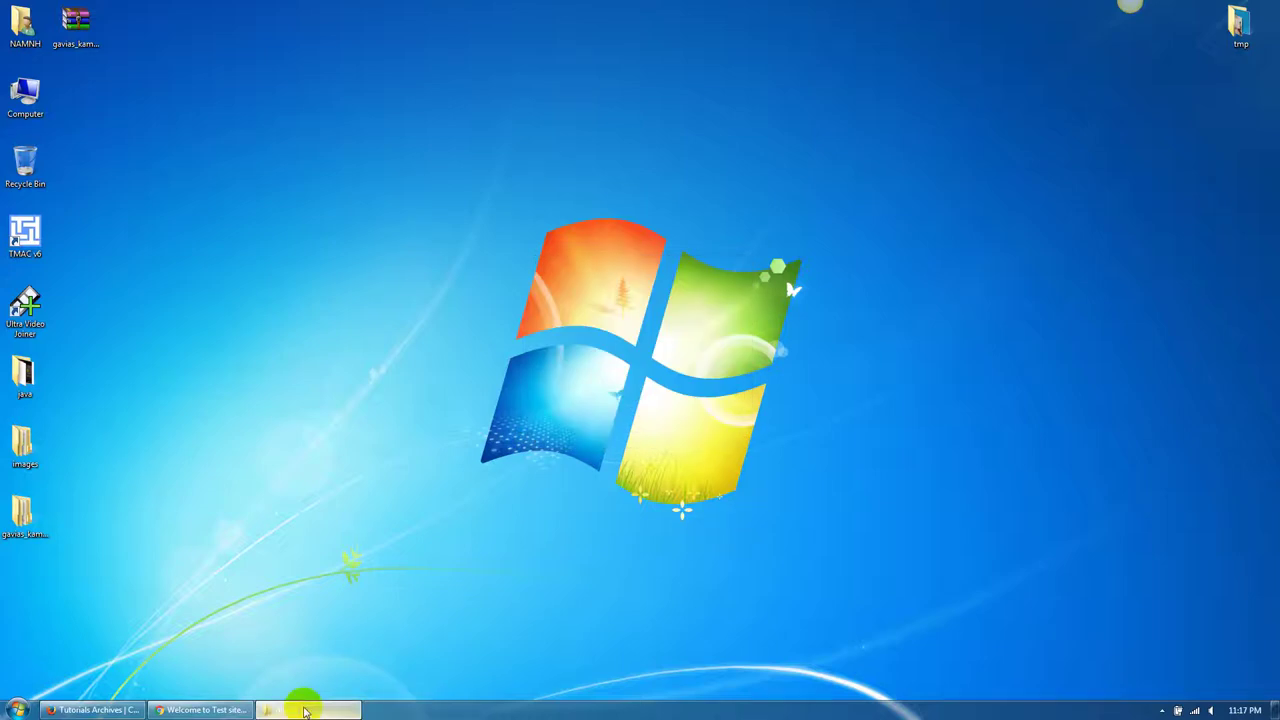
Examine the drupal-8 folder under htdocs and the matching local site at localhost/drupal-8 in the browser.
{"action": "left_click", "coordinate": [305, 711]}
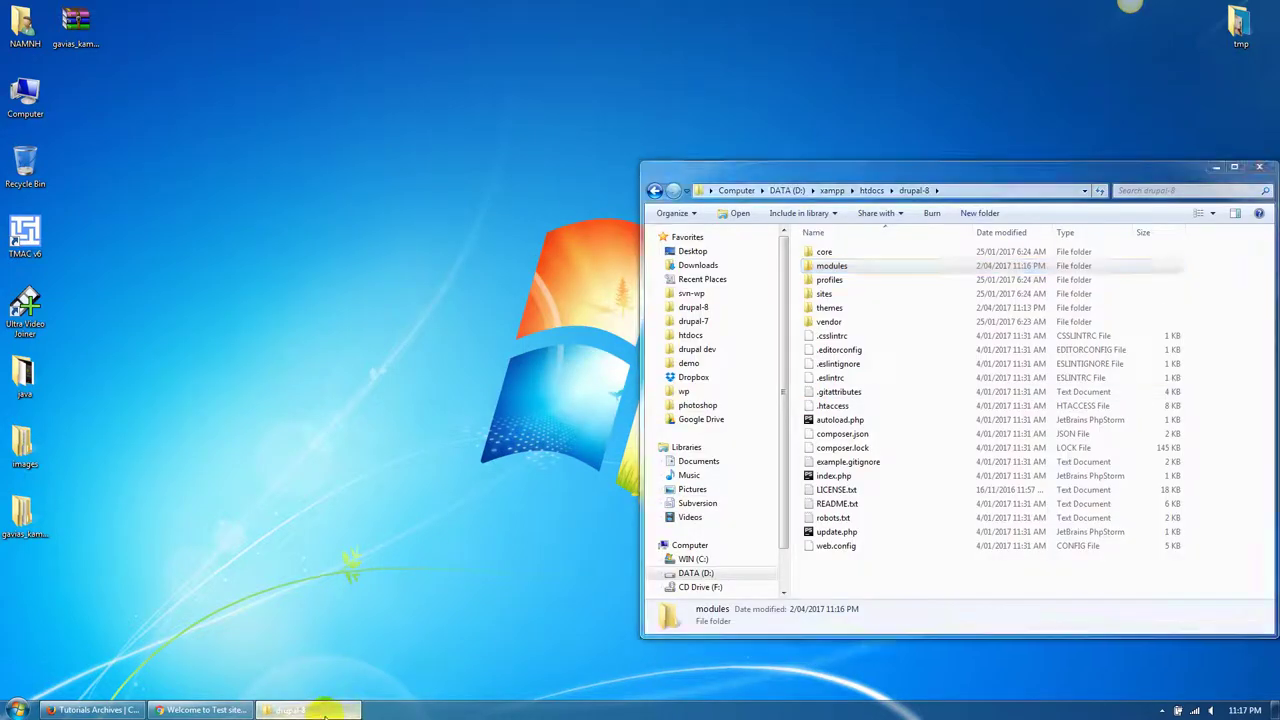
{"action": "left_click", "coordinate": [323, 712]}
{"action": "left_click", "coordinate": [200, 710]}
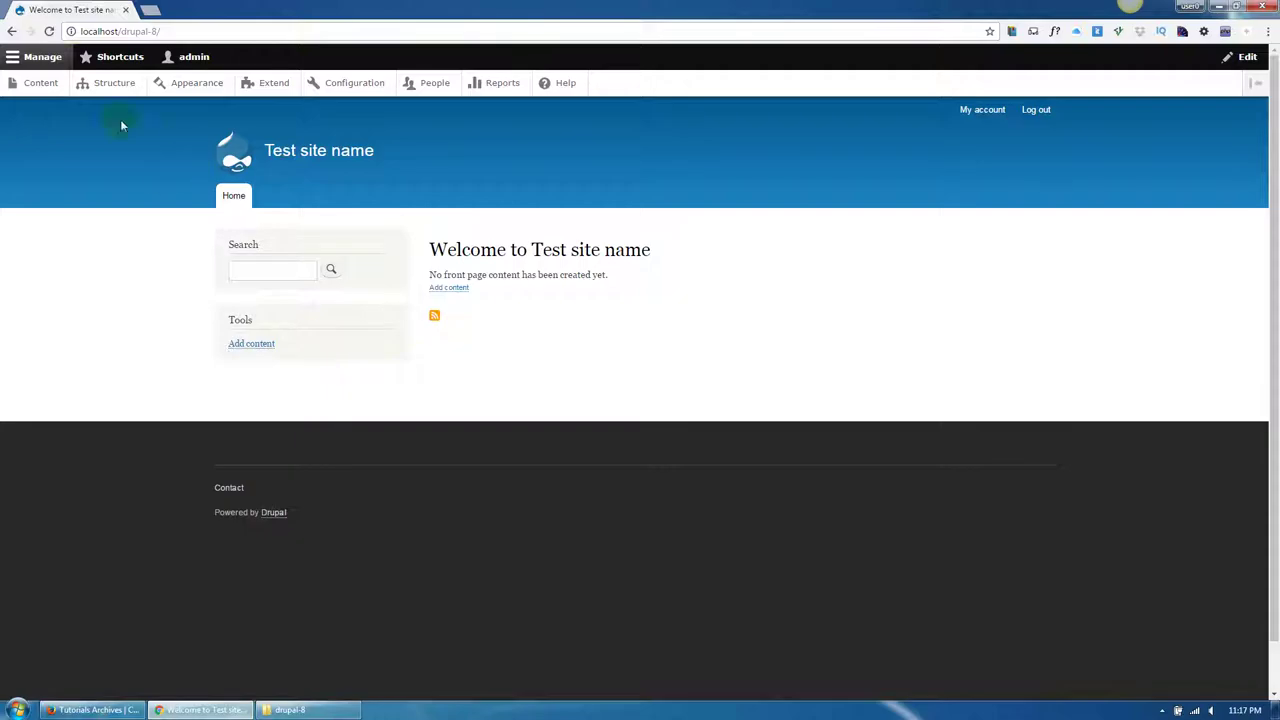
{"action": "left_click", "coordinate": [337, 152]}
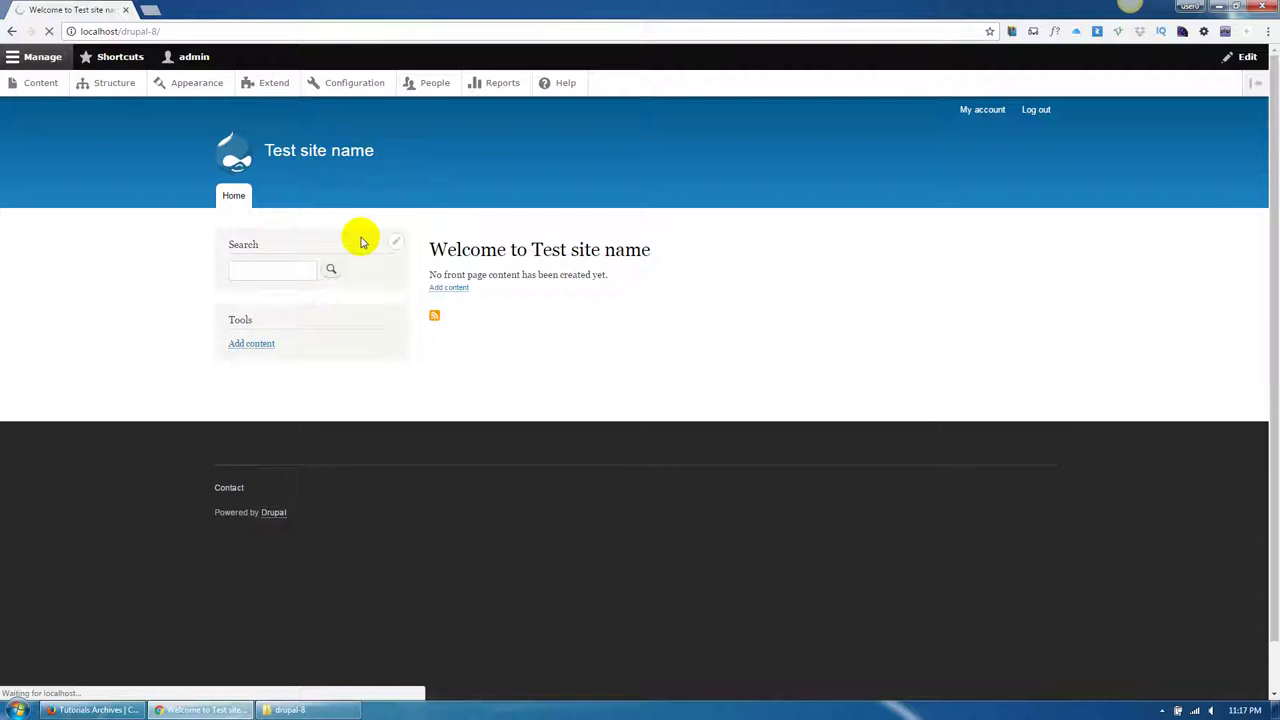
{"action": "left_click", "coordinate": [200, 710]}
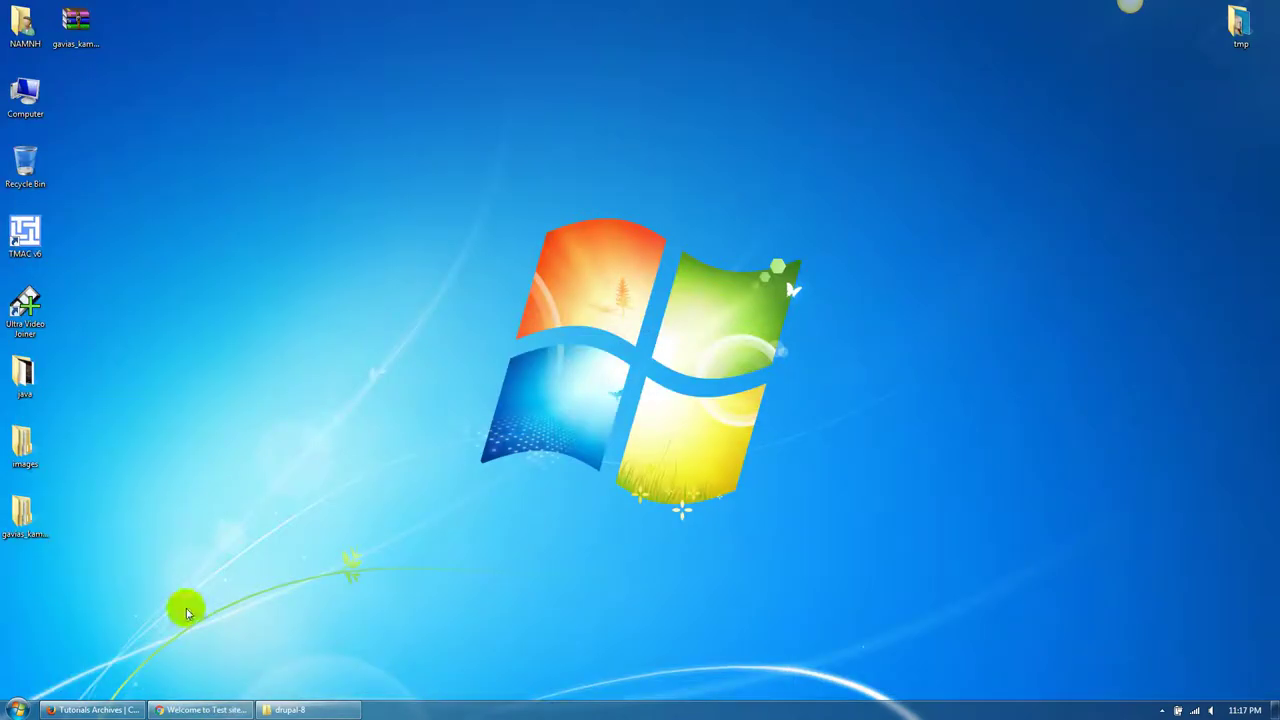
{"action": "left_click", "coordinate": [295, 710]}
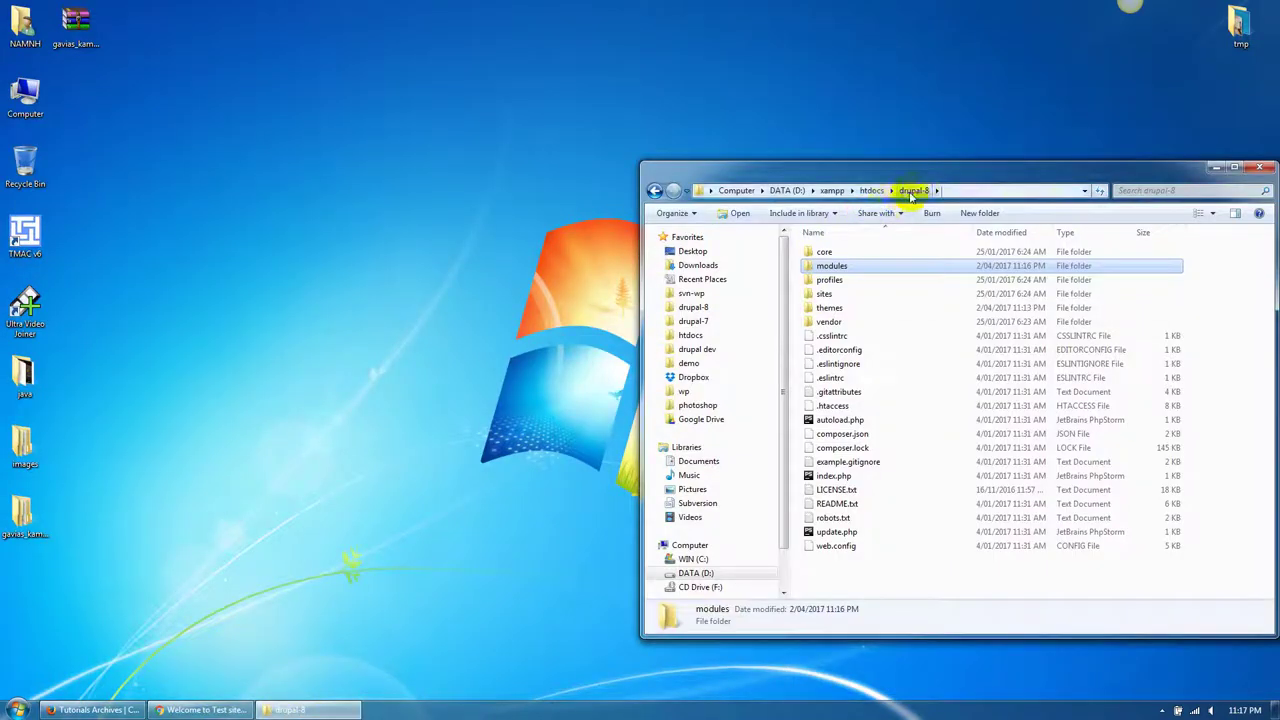
{"action": "left_click", "coordinate": [206, 710]}
{"action": "left_click_drag", "start_coordinate": [121, 31], "coordinate": [199, 31]}
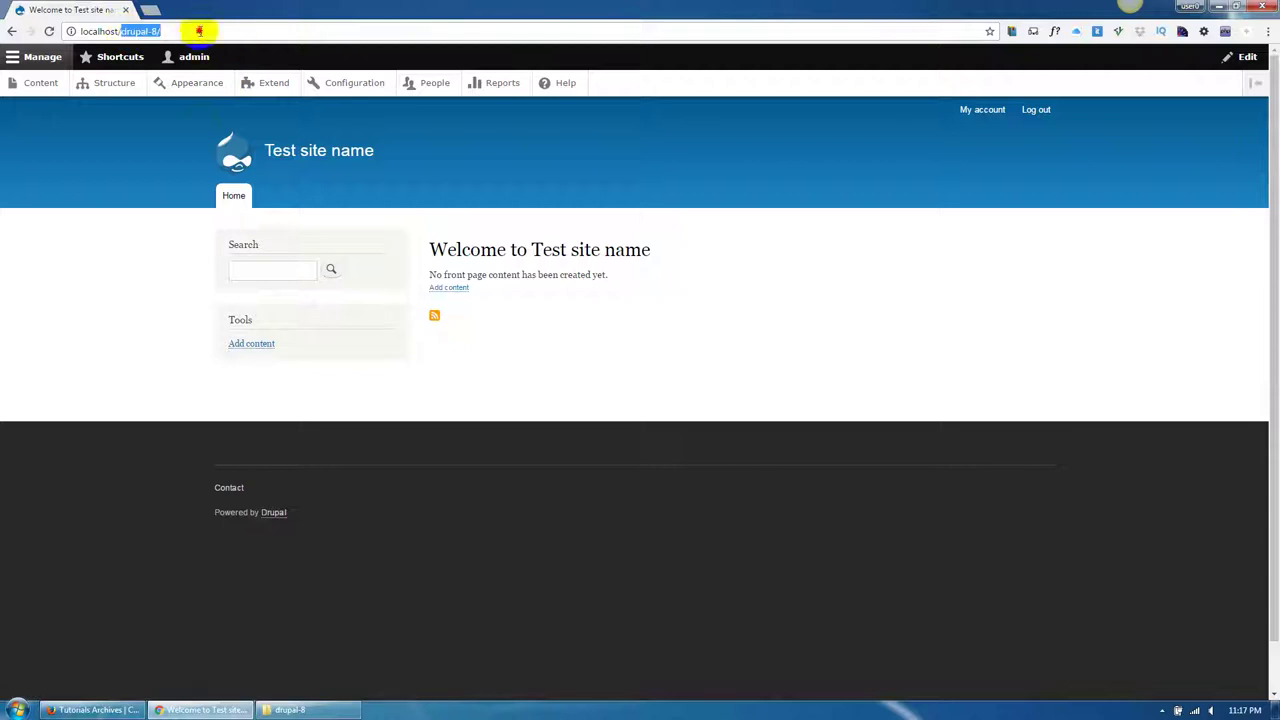
{"action": "left_click", "coordinate": [203, 710]}
Open the gavias_kama_full folder from the desktop and place its window beside the drupal-8 folder window.
{"action": "left_click", "coordinate": [25, 530]}
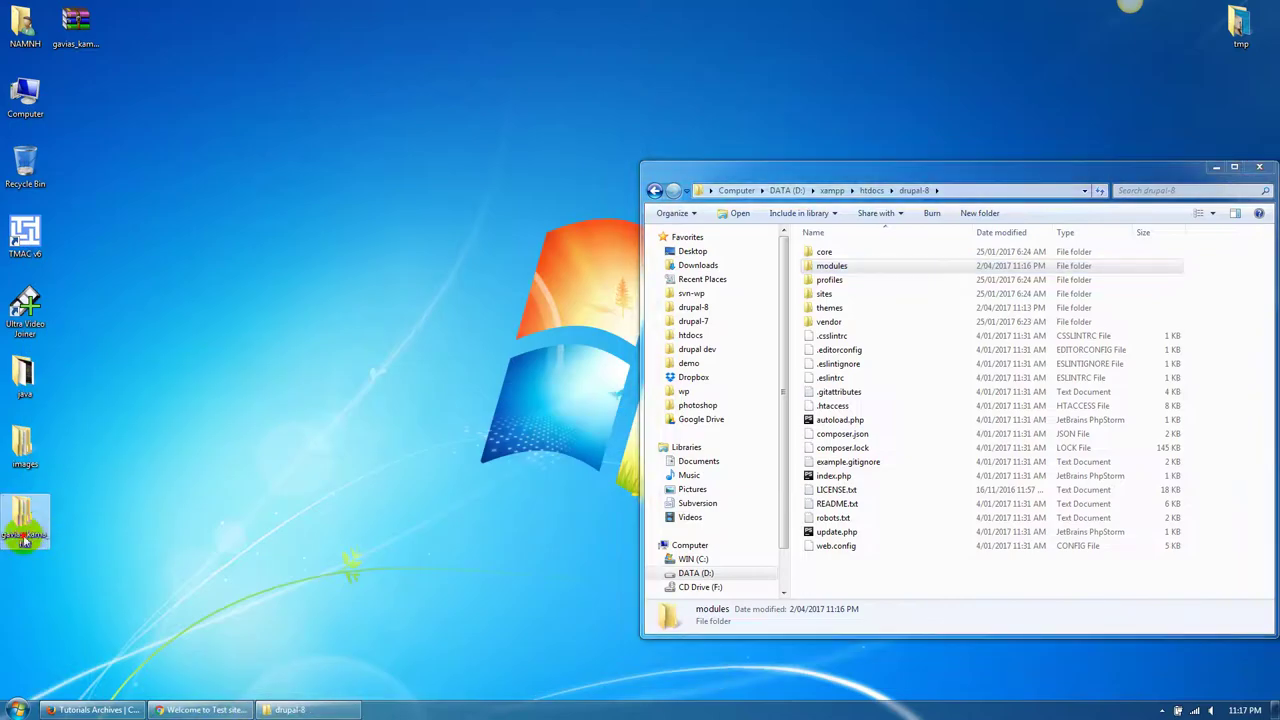
{"action": "left_click_drag", "start_coordinate": [25, 540], "coordinate": [75, 110]}
{"action": "double_click", "coordinate": [75, 95]}
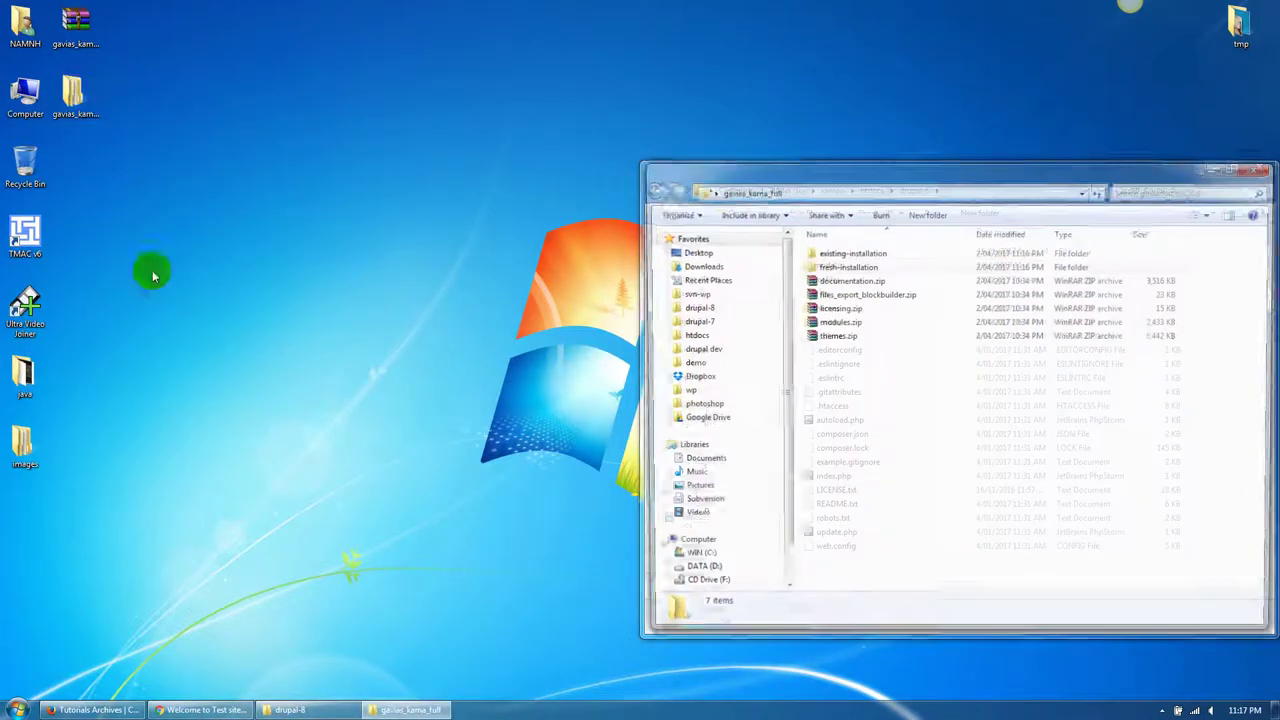
{"action": "left_click", "coordinate": [84, 115]}
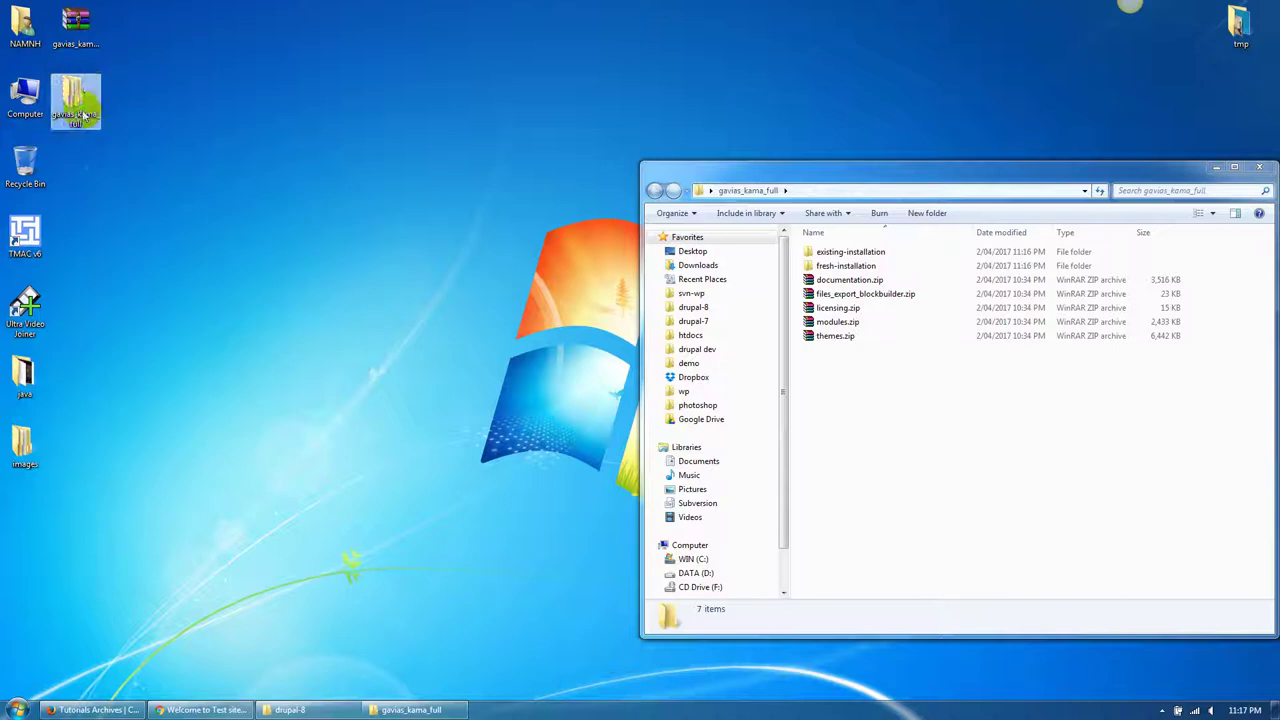
{"action": "left_click_drag", "start_coordinate": [820, 177], "coordinate": [241, 177]}
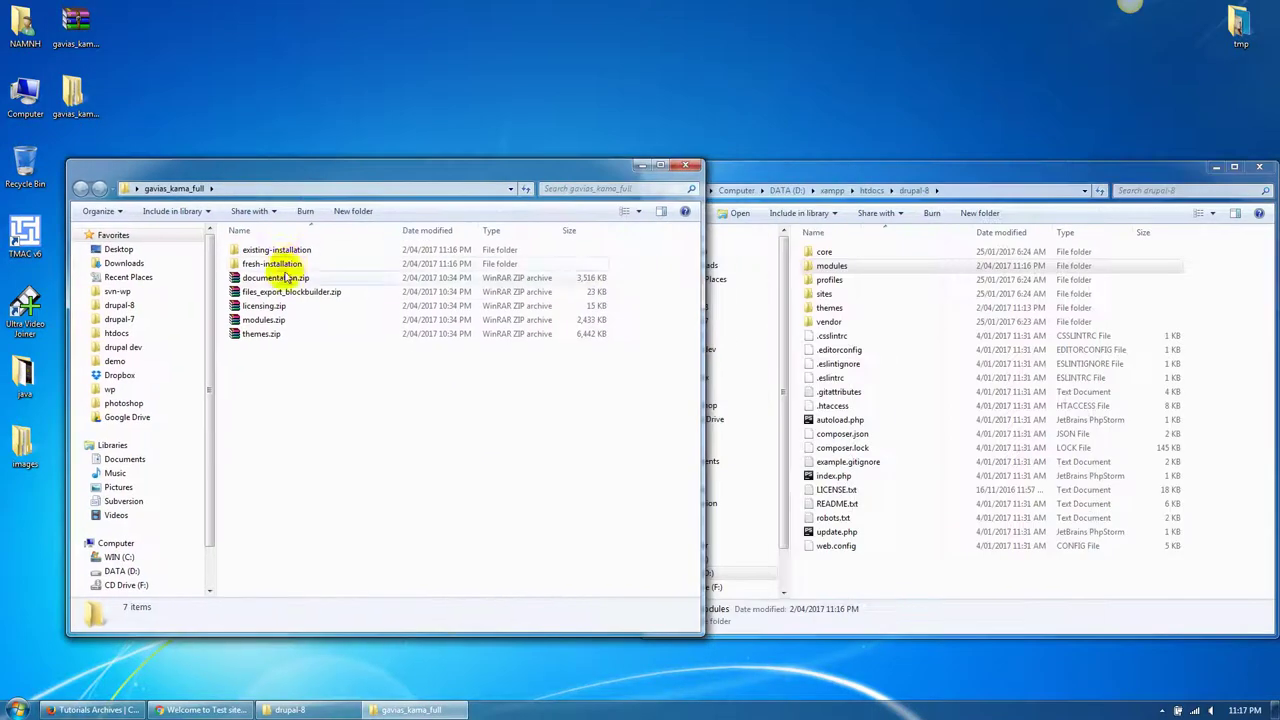
Copy all module folders from existing-installation/modules into the modules folder of drupal-8.
{"action": "double_click", "coordinate": [286, 249]}
{"action": "double_click", "coordinate": [289, 251]}
{"action": "left_click", "coordinate": [277, 291]}
{"action": "key", "text": "ctrl+a"}
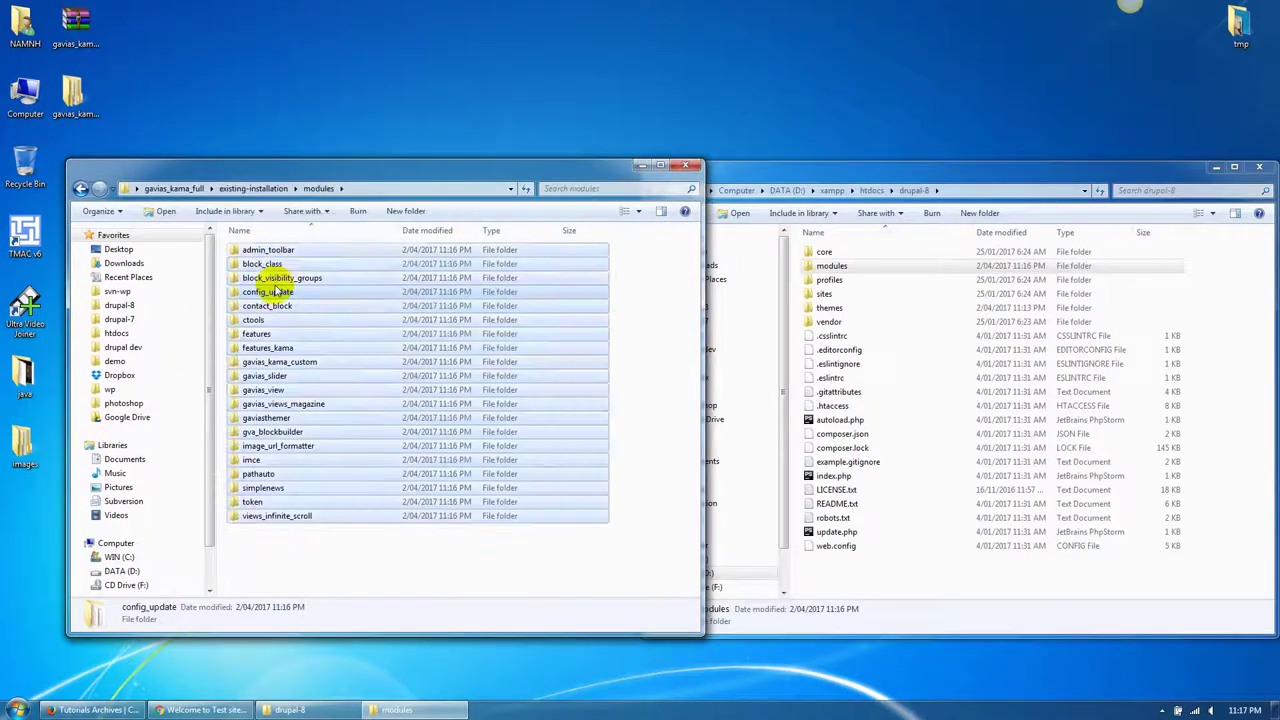
{"action": "double_click", "coordinate": [816, 266]}
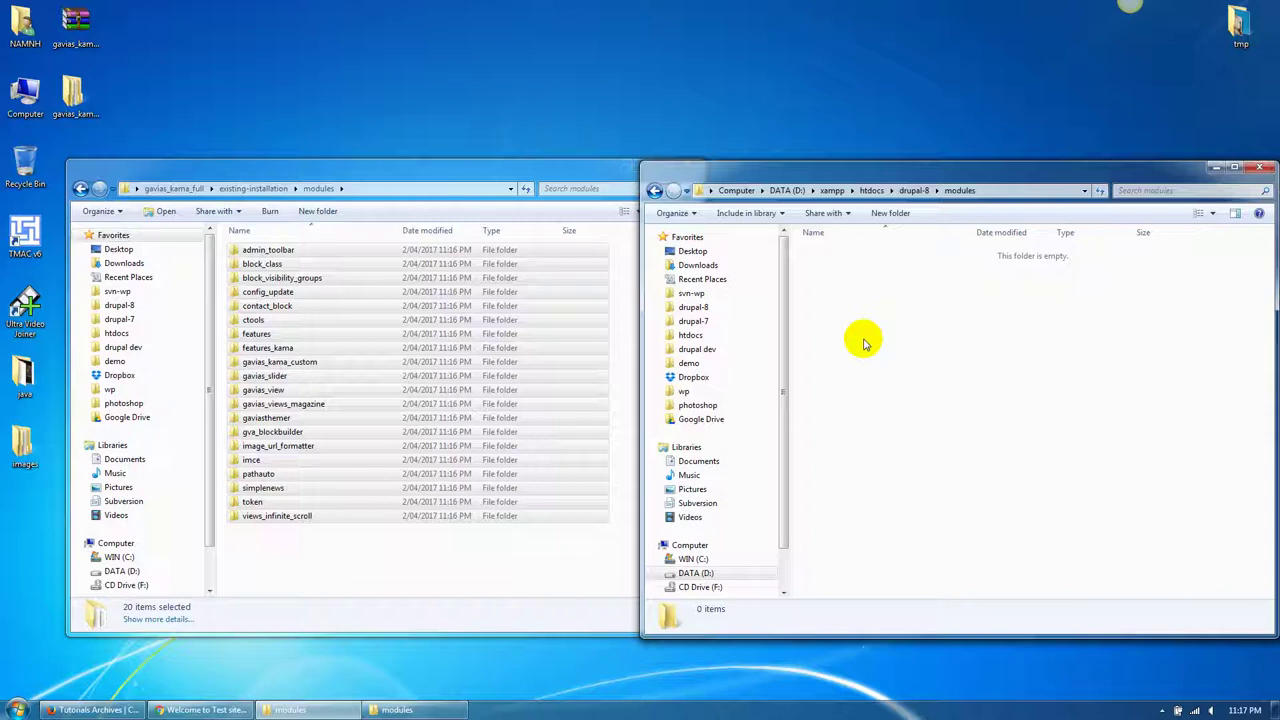
{"action": "key", "text": "ctrl+v"}
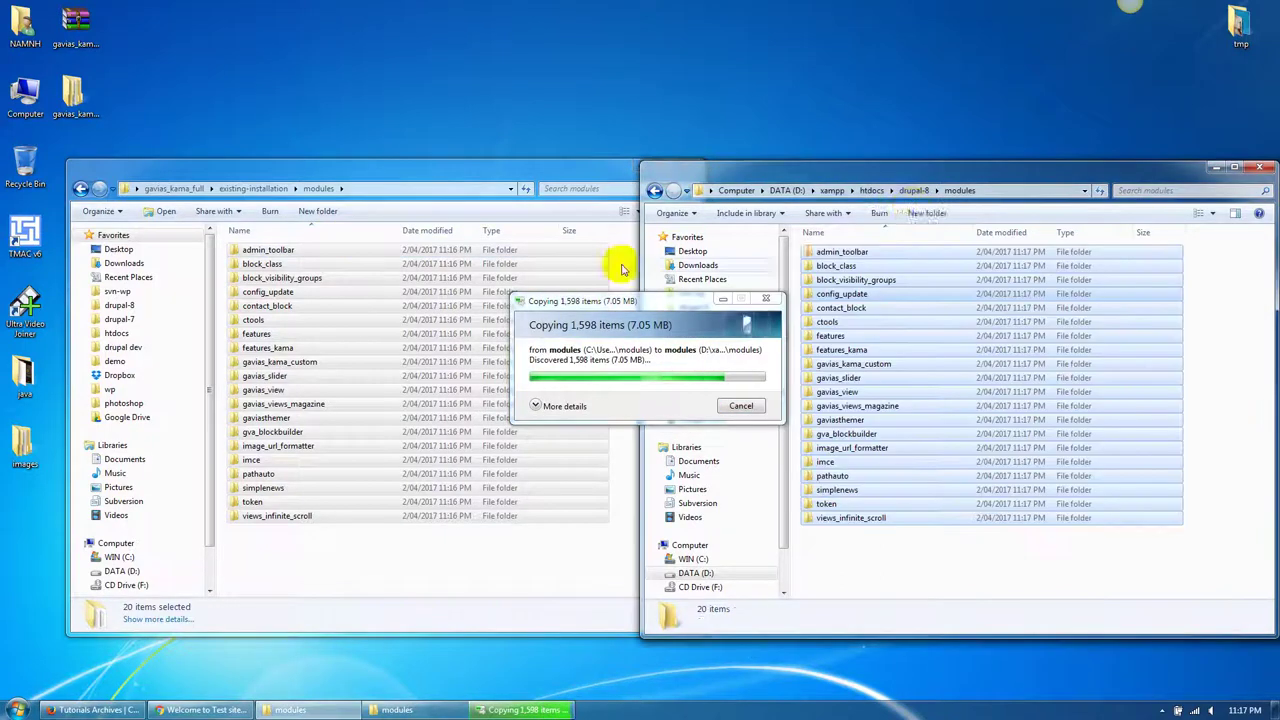
Copy the default folder from existing-installation/sites into drupal-8/sites, merging it with the existing default folder.
{"action": "left_click", "coordinate": [913, 191]}
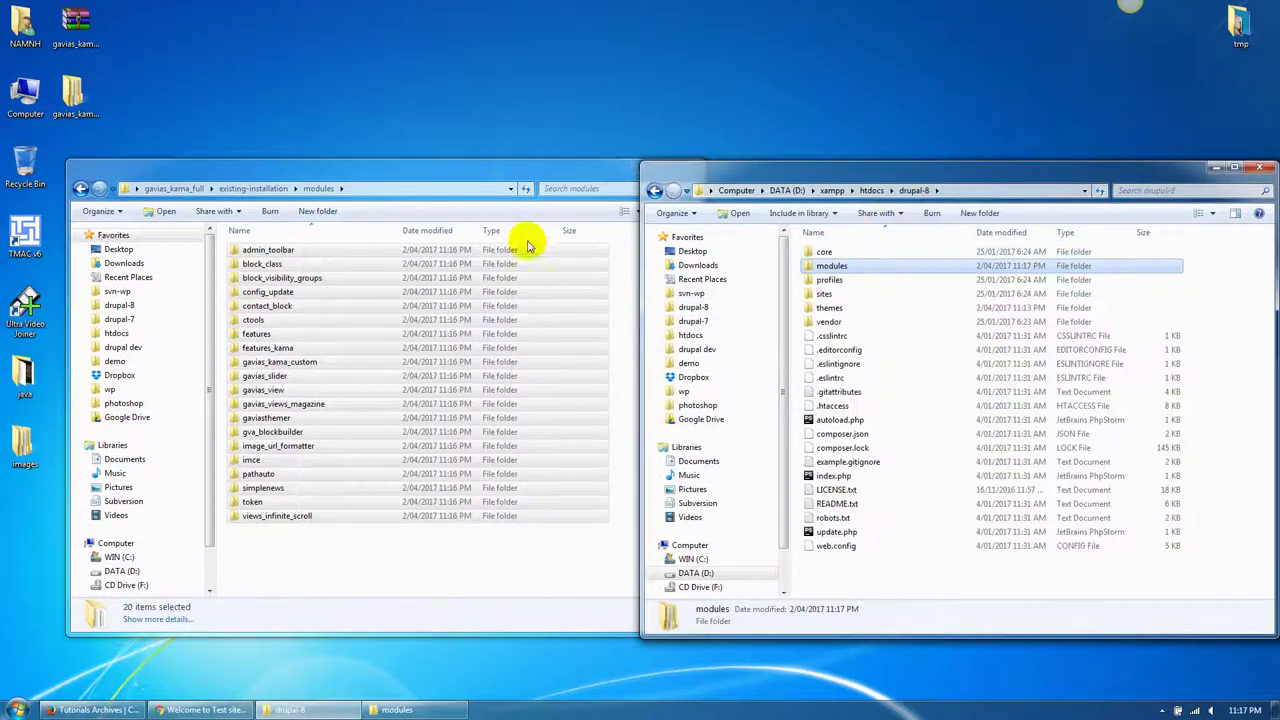
{"action": "left_click", "coordinate": [262, 190]}
{"action": "double_click", "coordinate": [252, 265]}
{"action": "left_click", "coordinate": [252, 250]}
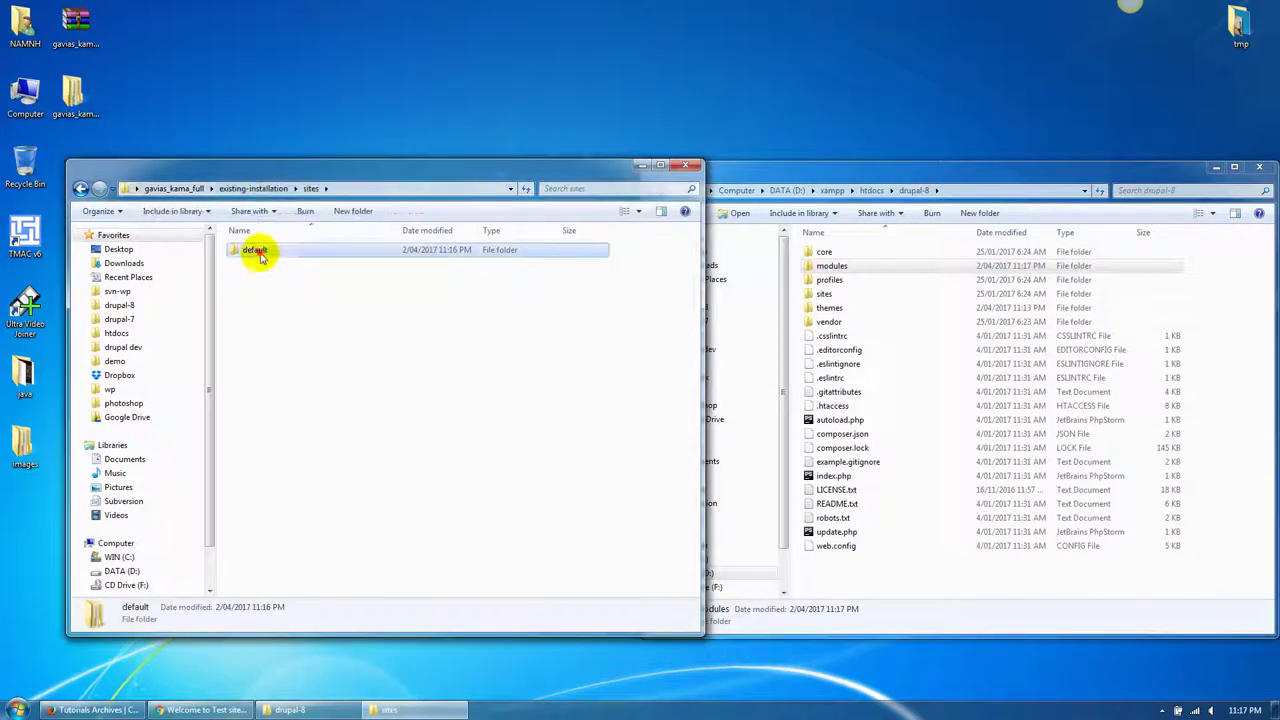
{"action": "left_click", "coordinate": [826, 293]}
{"action": "double_click", "coordinate": [826, 293]}
{"action": "key", "text": "ctrl+v"}
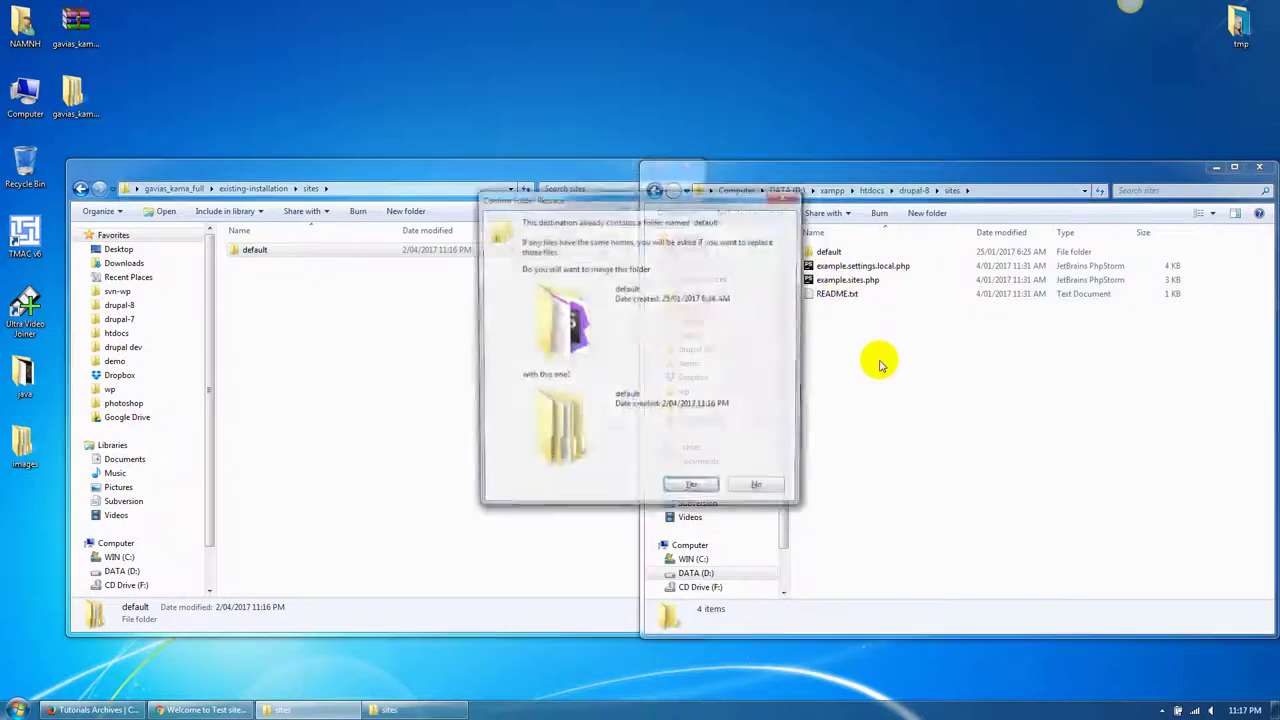
{"action": "left_click", "coordinate": [692, 489]}
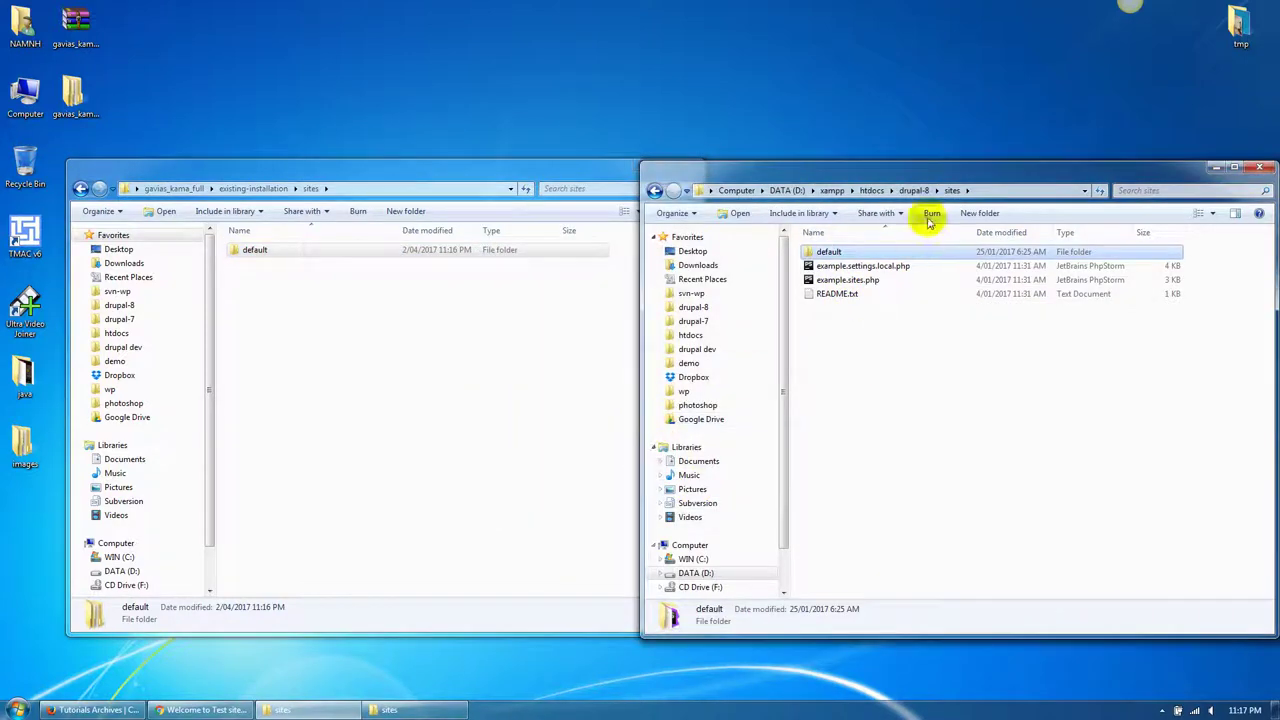
Copy the gavias_kama folder from existing-installation/themes into the themes folder of drupal-8.
{"action": "left_click", "coordinate": [913, 190]}
{"action": "left_click", "coordinate": [268, 189]}
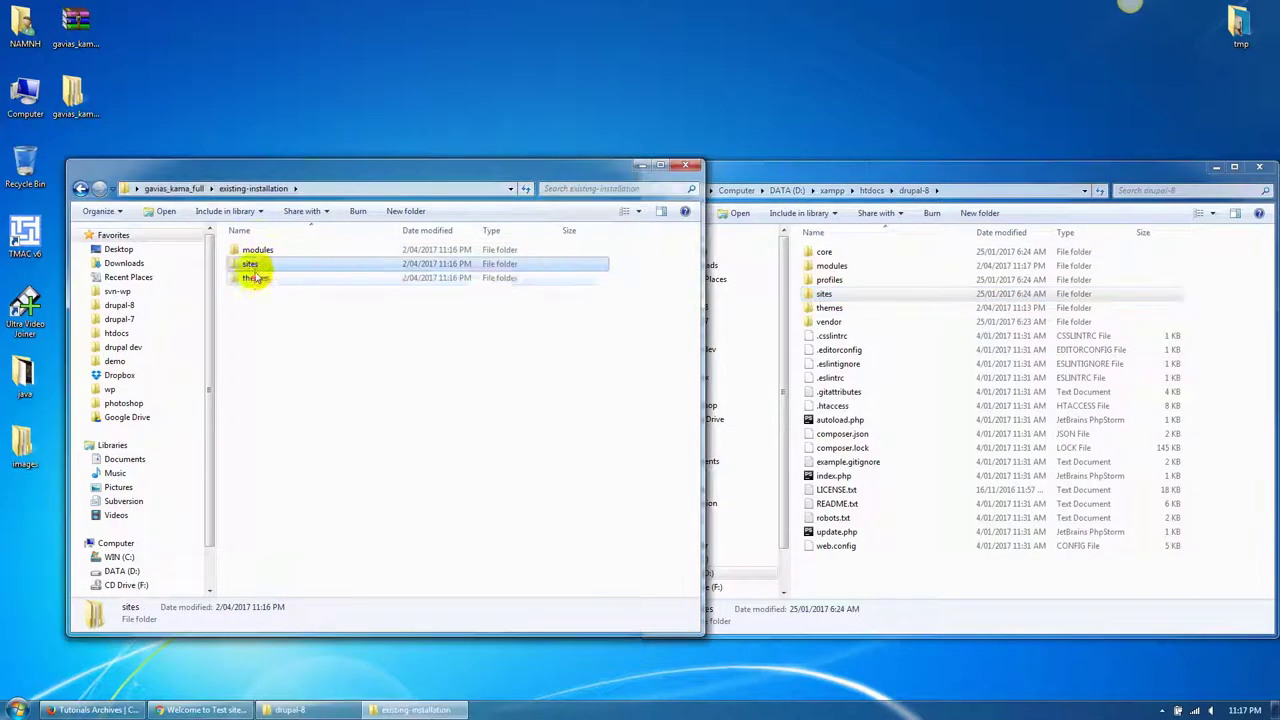
{"action": "double_click", "coordinate": [253, 278]}
{"action": "left_click", "coordinate": [257, 250]}
{"action": "double_click", "coordinate": [849, 306]}
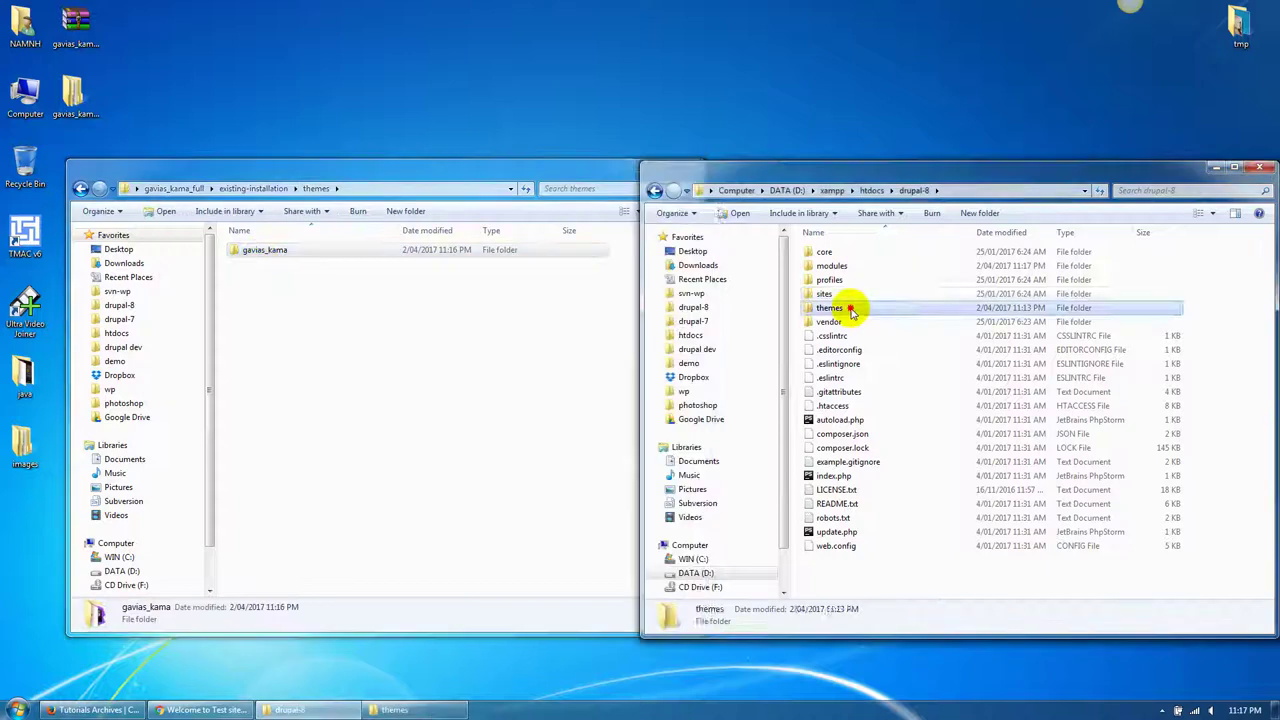
{"action": "key", "text": "ctrl+v"}
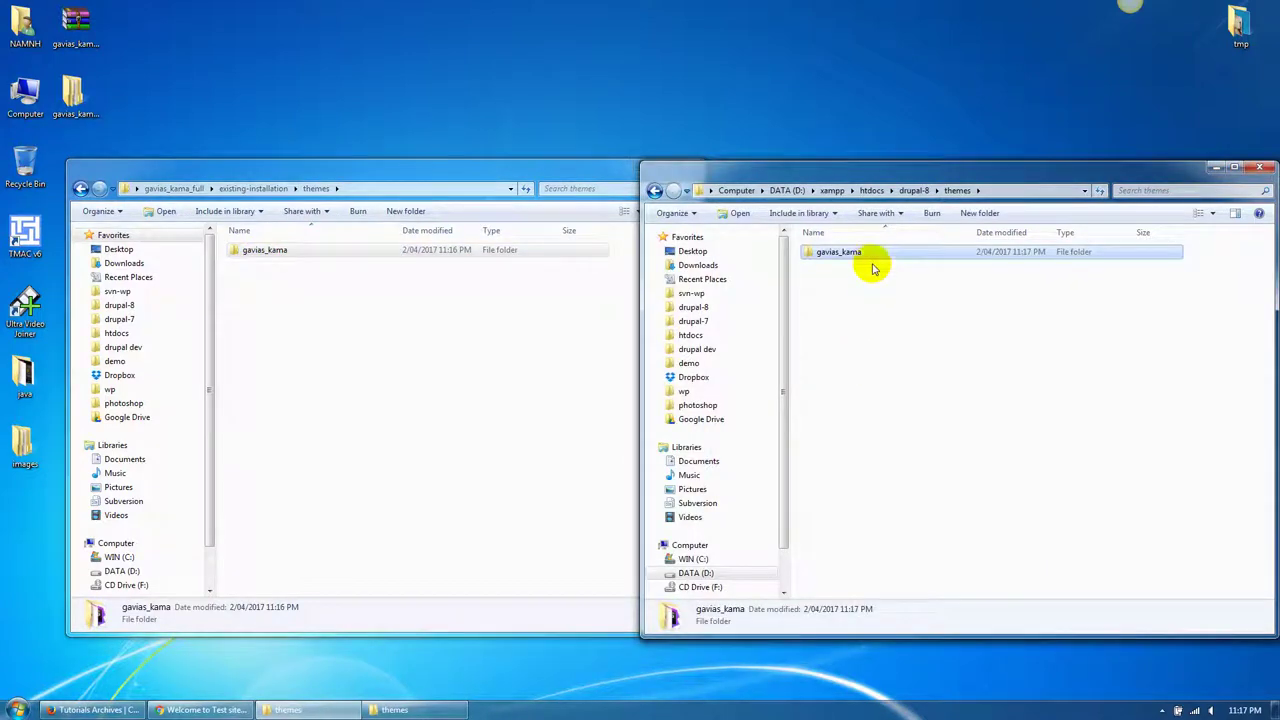
Switch to the Drupal site in the browser and install the Gavias Kama Magazine Business theme as the default.
{"action": "left_click", "coordinate": [200, 710]}
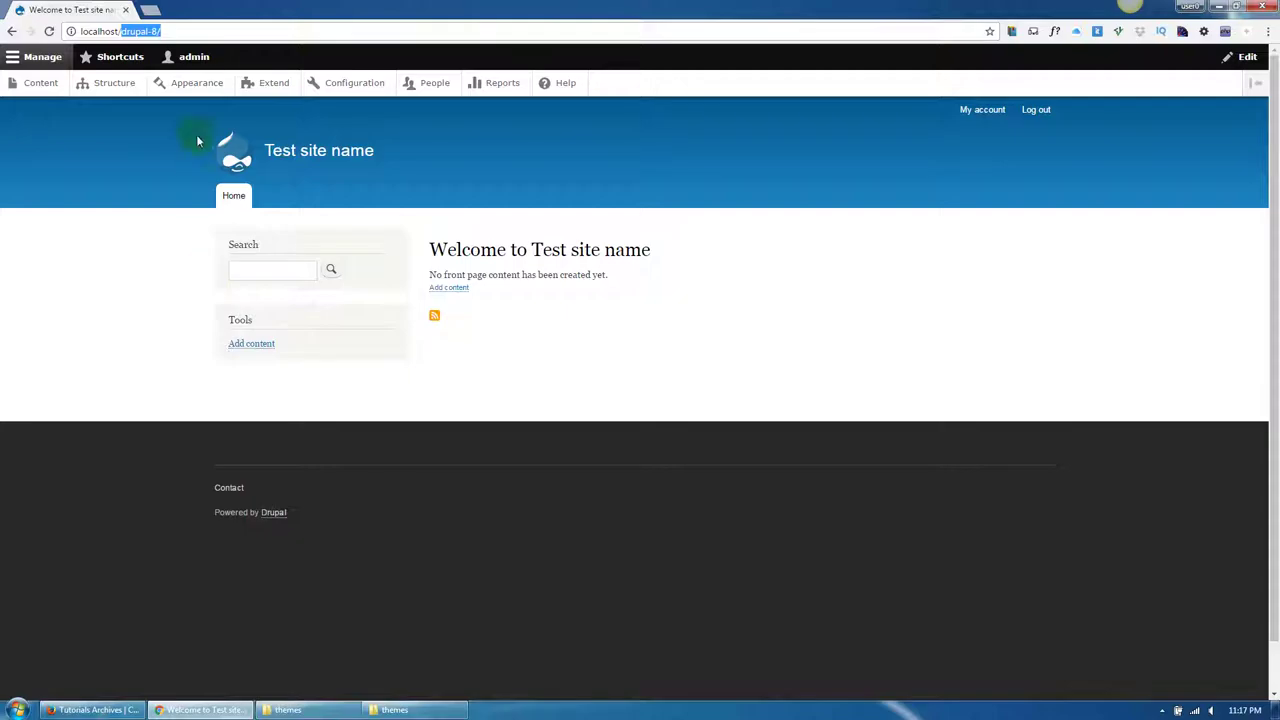
{"action": "left_click", "coordinate": [201, 86]}
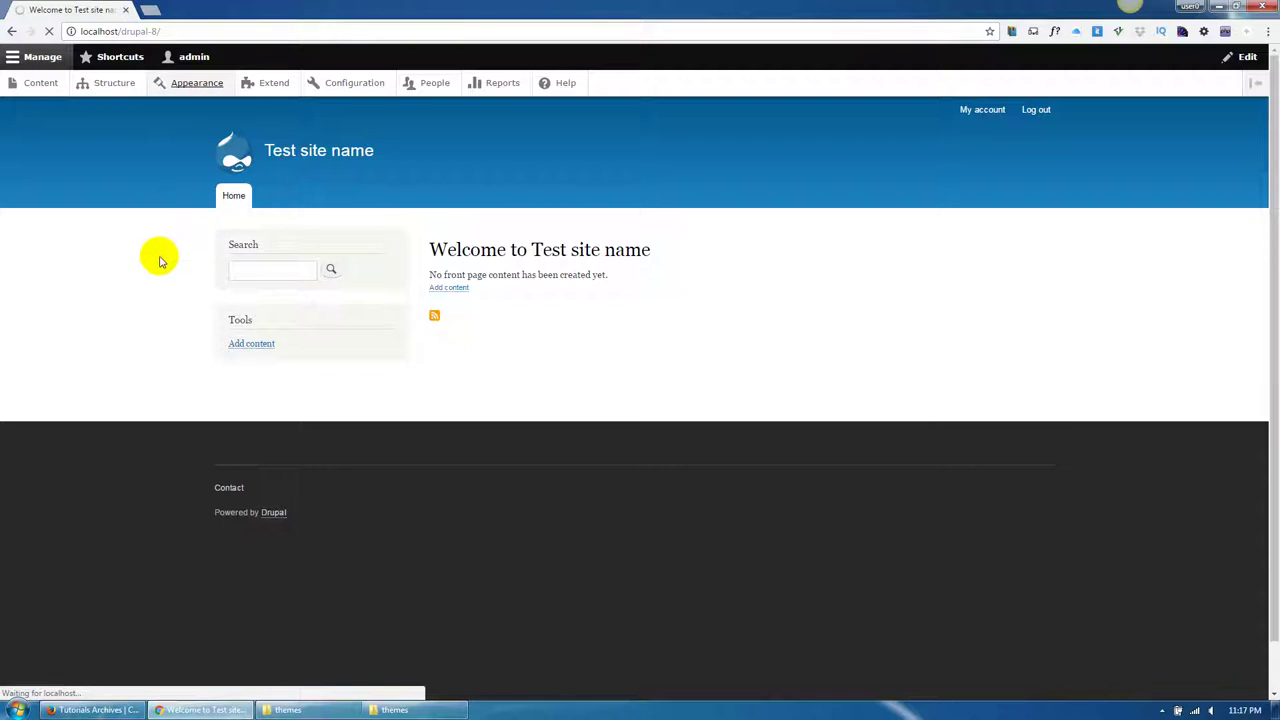
{"action": "scroll", "coordinate": [294, 457], "scroll_direction": "down", "scroll_amount": 3}
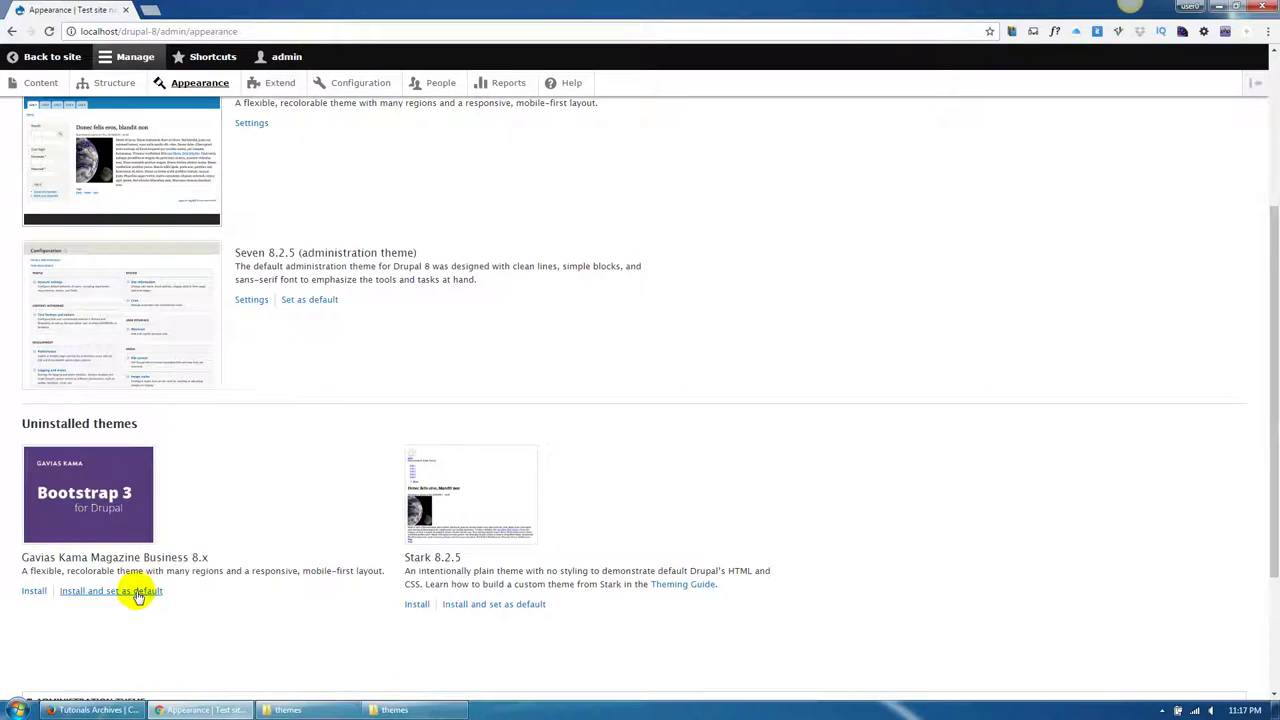
{"action": "left_click", "coordinate": [138, 594]}
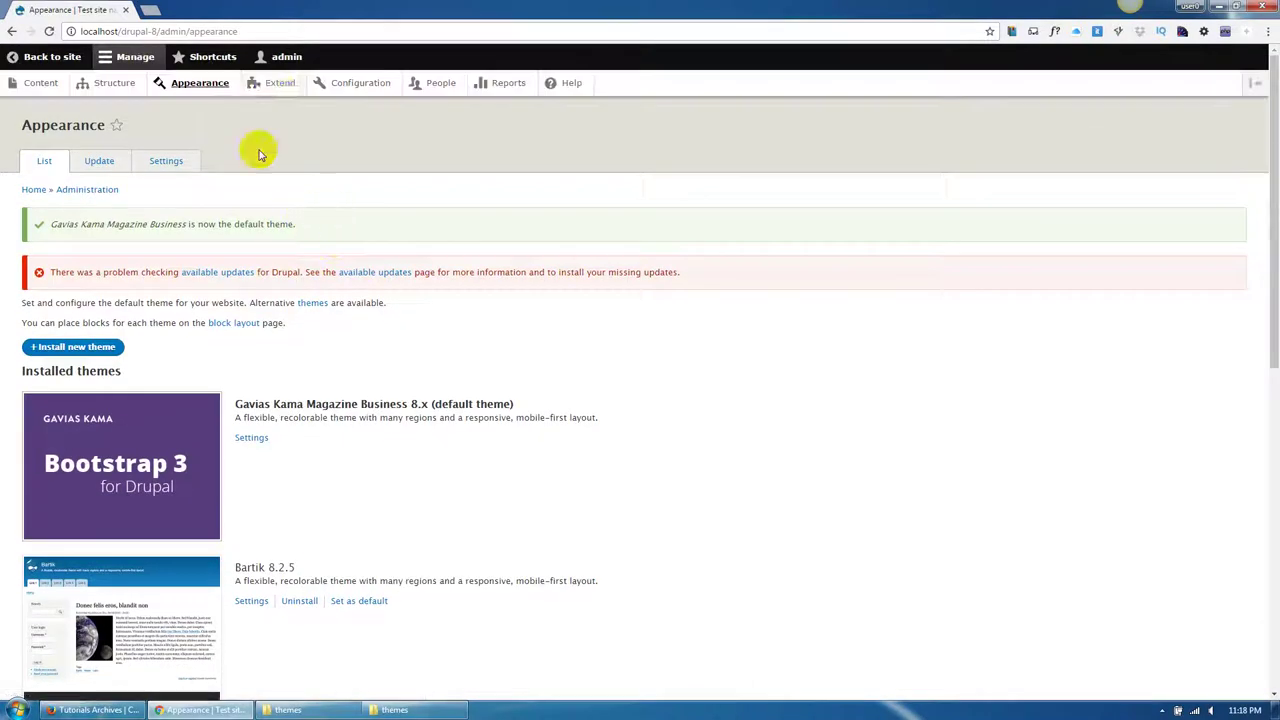
Filter the site's modules by "gav" and install Gavias Themer, Block Builder v2, Custom View, Kama Themer, Slider and Views Magazine.
{"action": "left_click", "coordinate": [280, 85]}
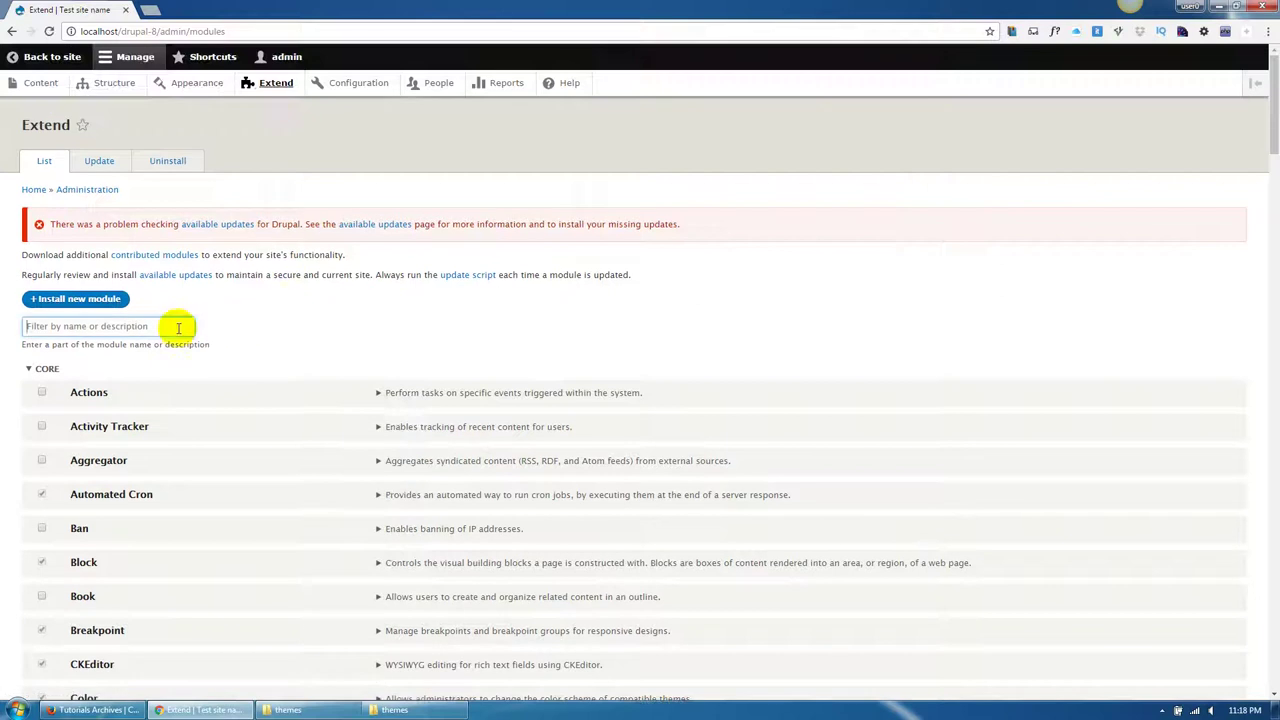
{"action": "left_click", "coordinate": [178, 327]}
{"action": "type", "text": "gav"}
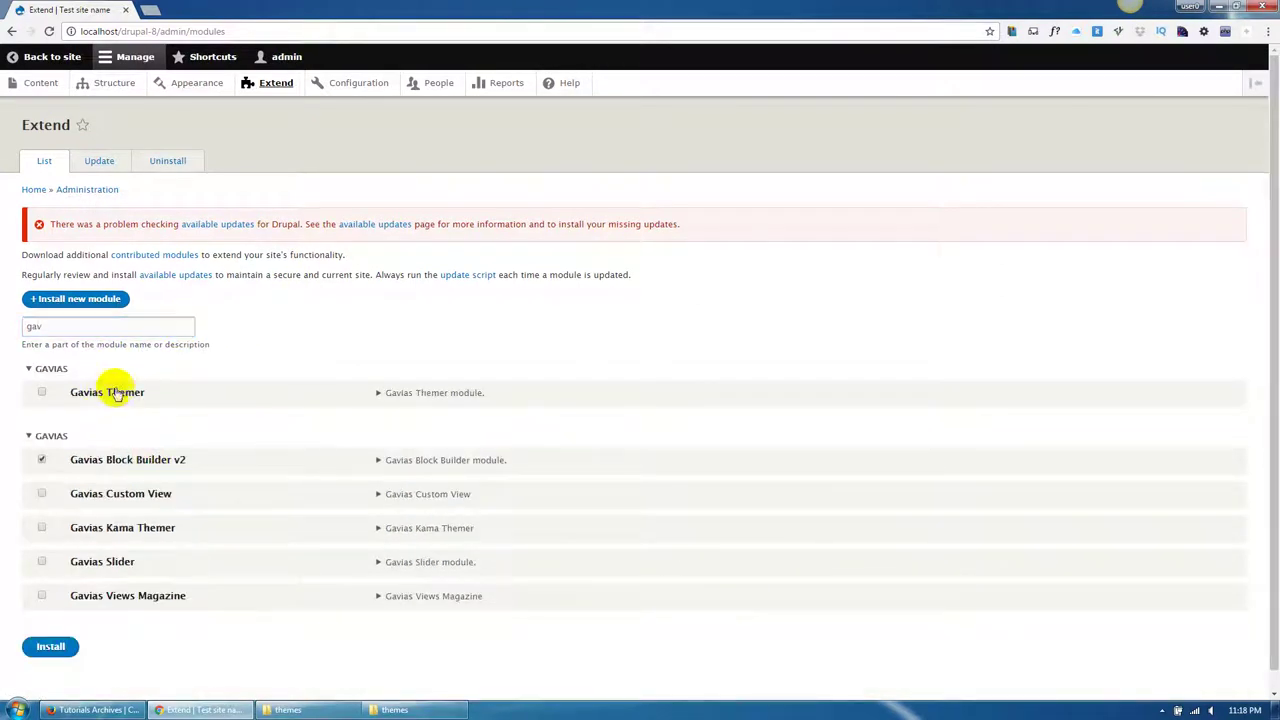
{"action": "left_click", "coordinate": [120, 392]}
{"action": "left_click", "coordinate": [126, 494]}
{"action": "left_click", "coordinate": [130, 527]}
{"action": "left_click", "coordinate": [108, 566]}
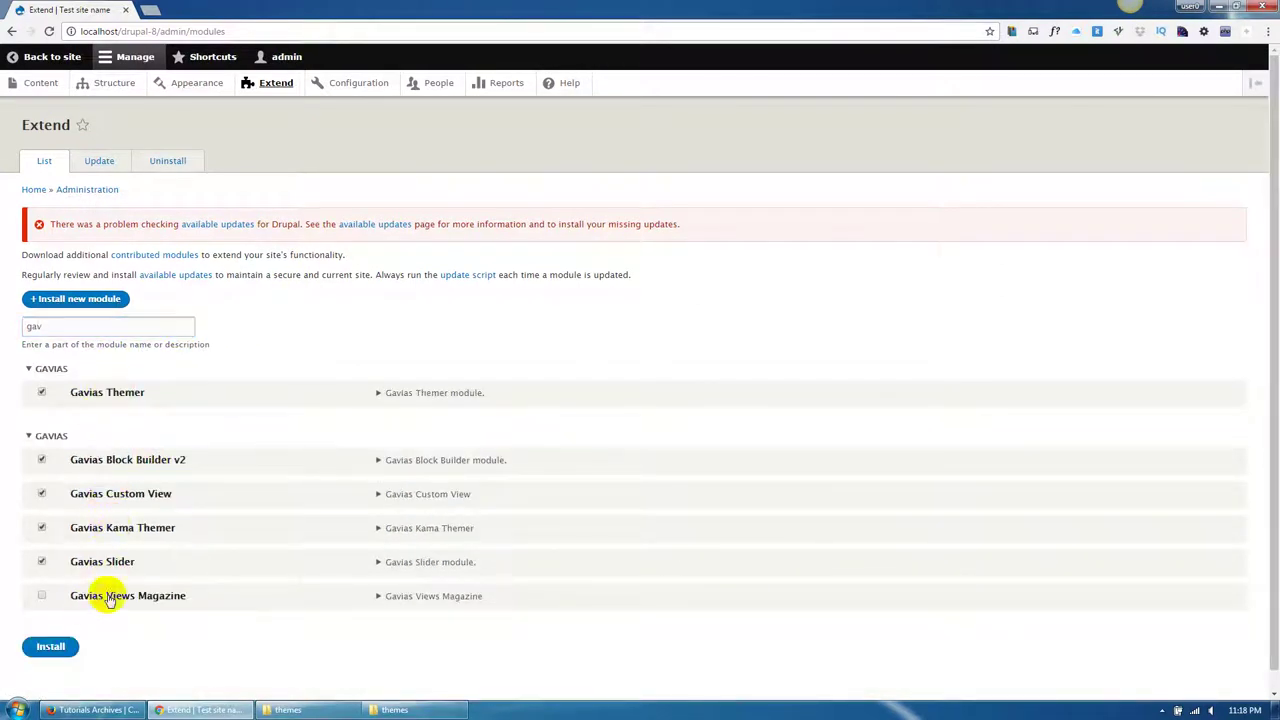
{"action": "left_click", "coordinate": [105, 598]}
{"action": "left_click", "coordinate": [63, 645]}
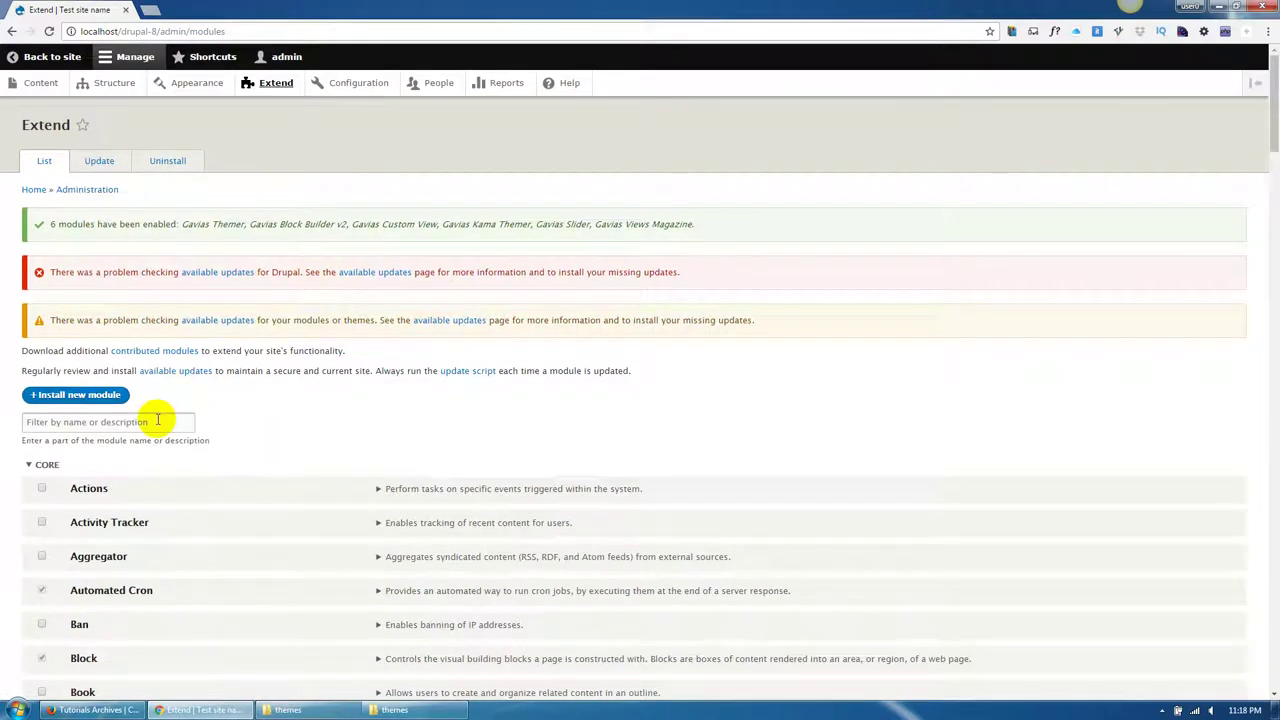
Filter the module list by "kama" and install the Features Kama module.
{"action": "left_click", "coordinate": [157, 420]}
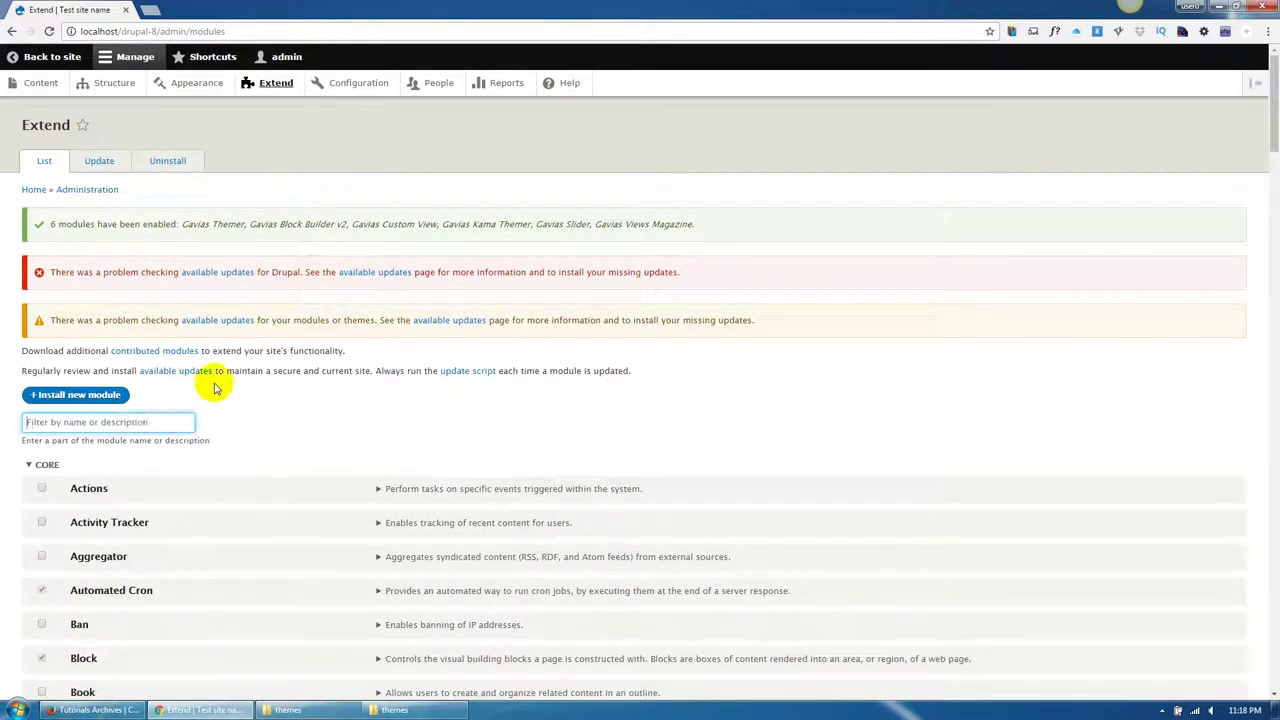
{"action": "type", "text": "kama"}
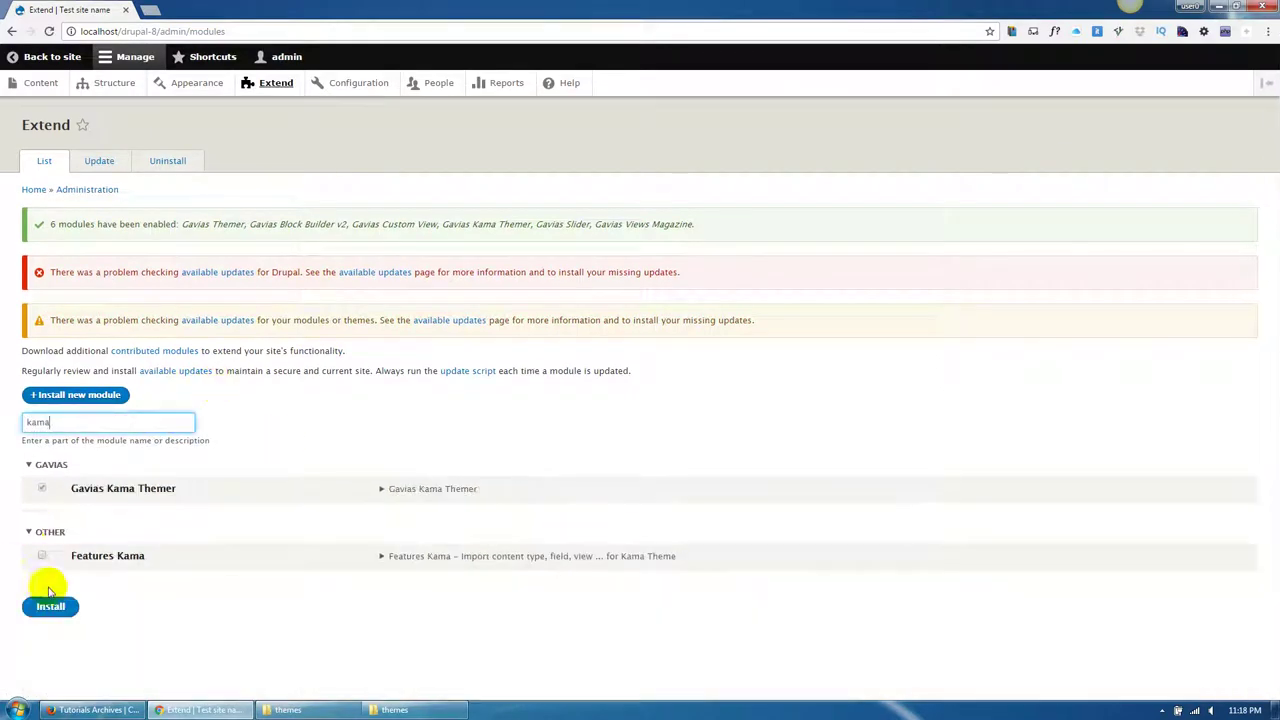
{"action": "left_click", "coordinate": [99, 563]}
{"action": "left_click", "coordinate": [57, 605]}
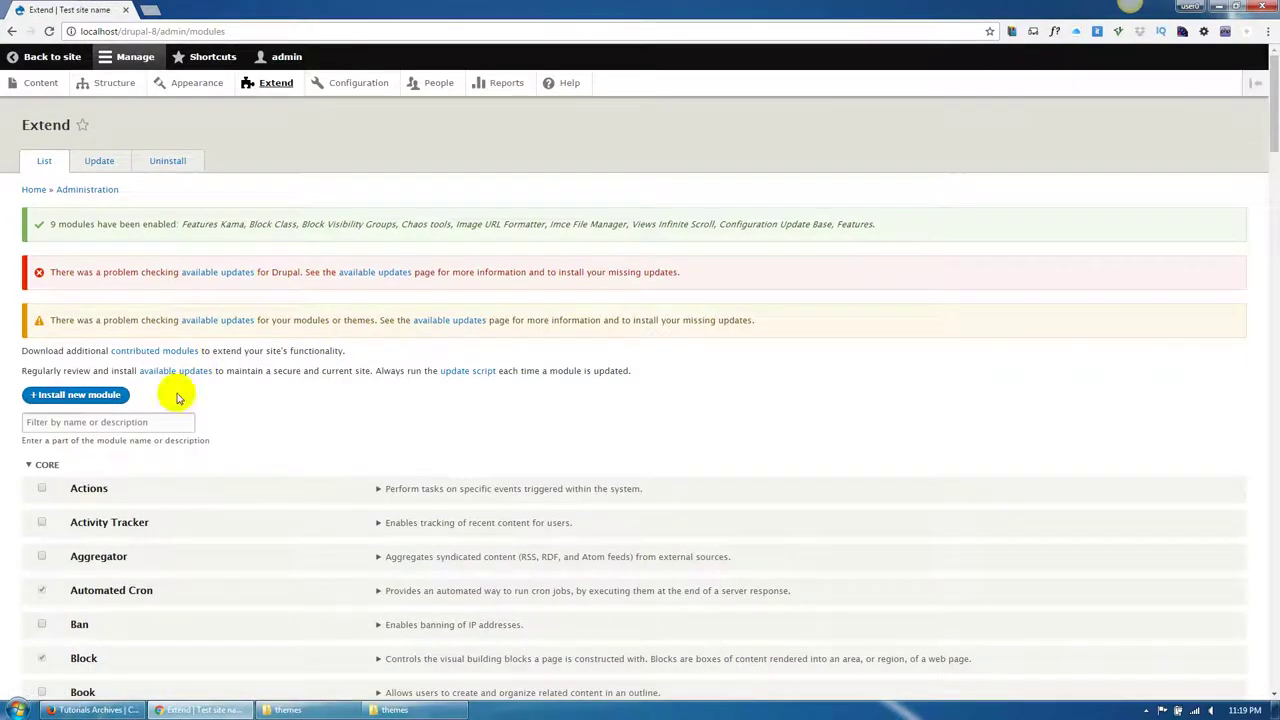
Filter the module list by "admin" and install the Admin Toolbar and Admin Toolbar Extra Tools modules.
{"action": "left_click", "coordinate": [165, 422]}
{"action": "type", "text": "admin"}
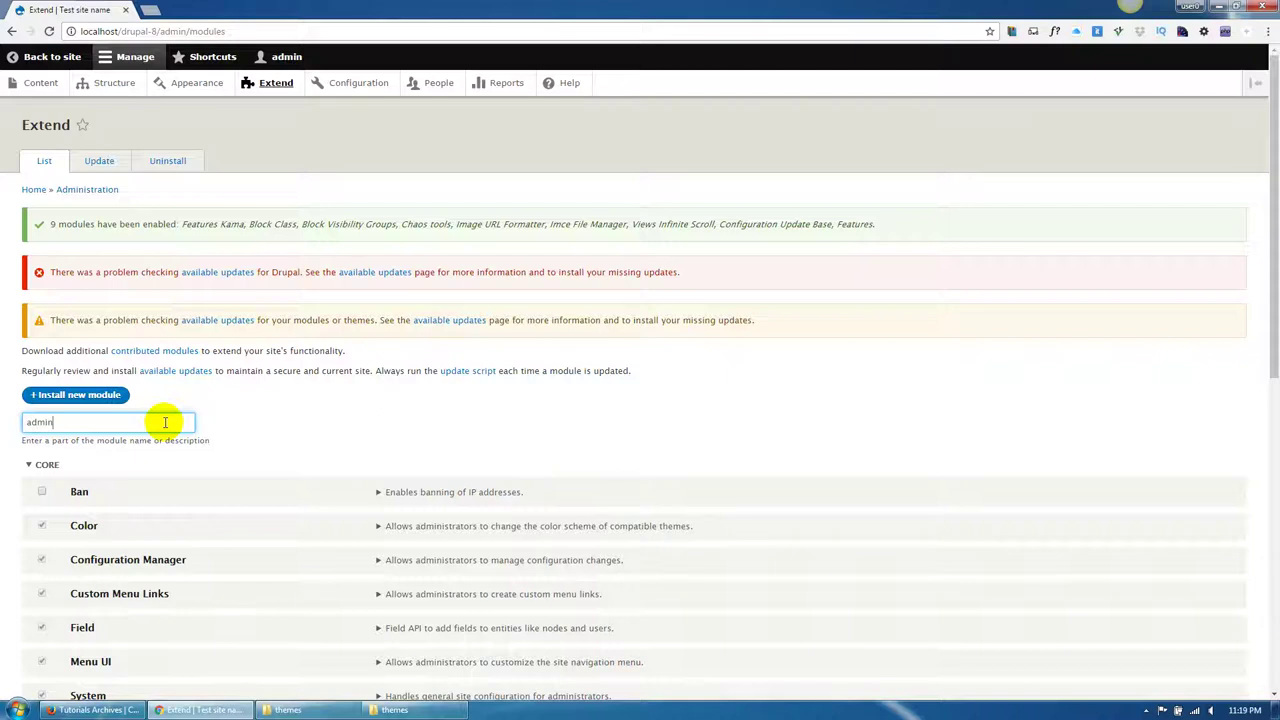
{"action": "scroll", "coordinate": [149, 443], "scroll_direction": "down", "scroll_amount": 5}
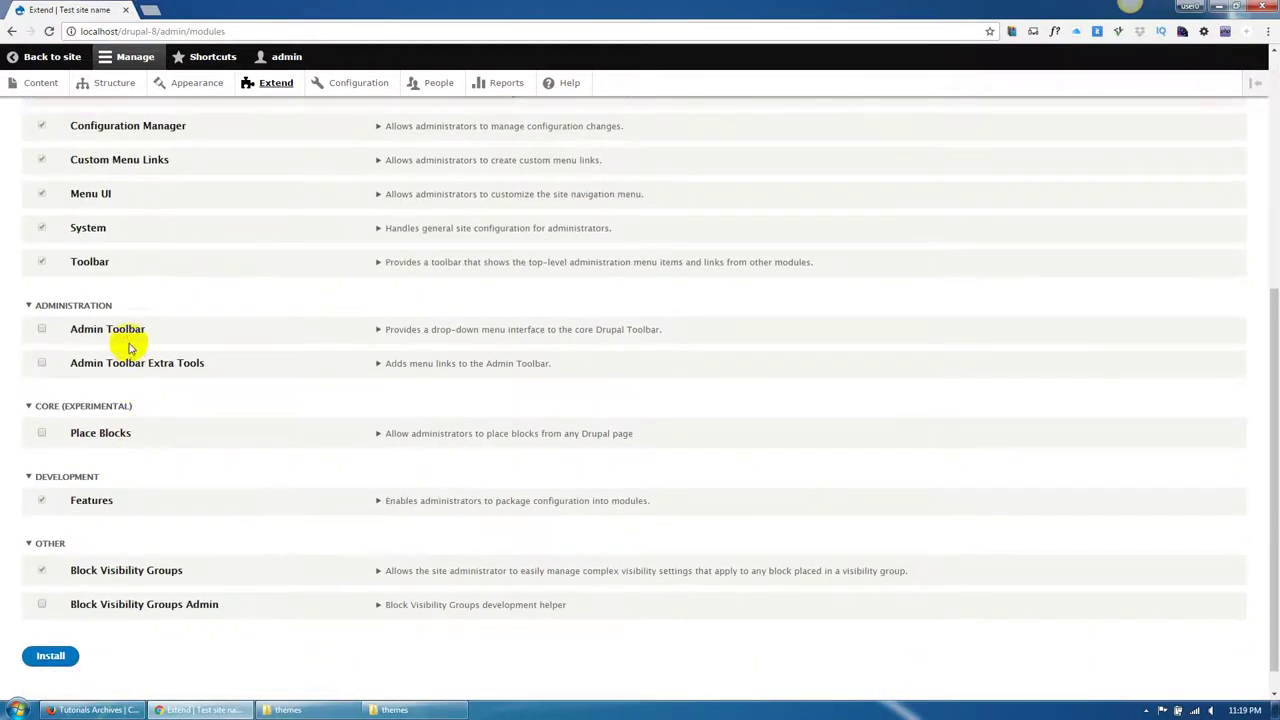
{"action": "left_click", "coordinate": [128, 338]}
{"action": "left_click", "coordinate": [128, 363]}
{"action": "left_click", "coordinate": [50, 655]}
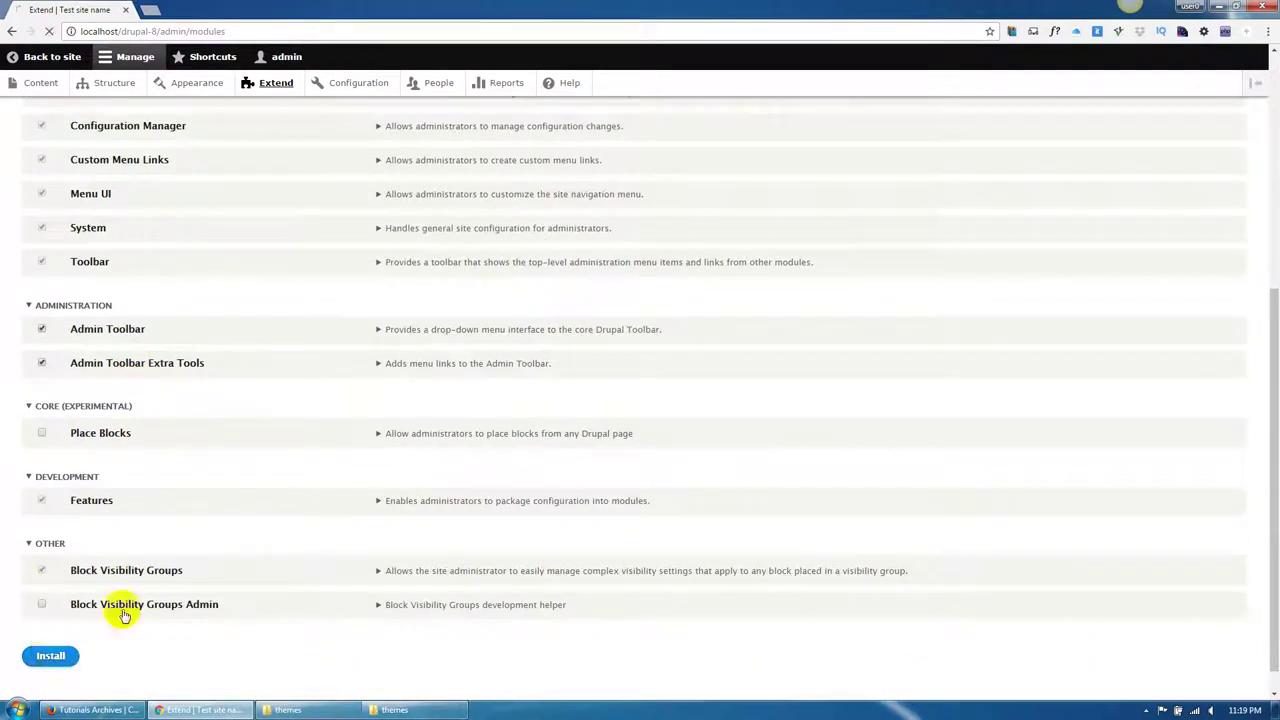
{"action": "scroll", "coordinate": [166, 343], "scroll_direction": "up", "scroll_amount": 1}
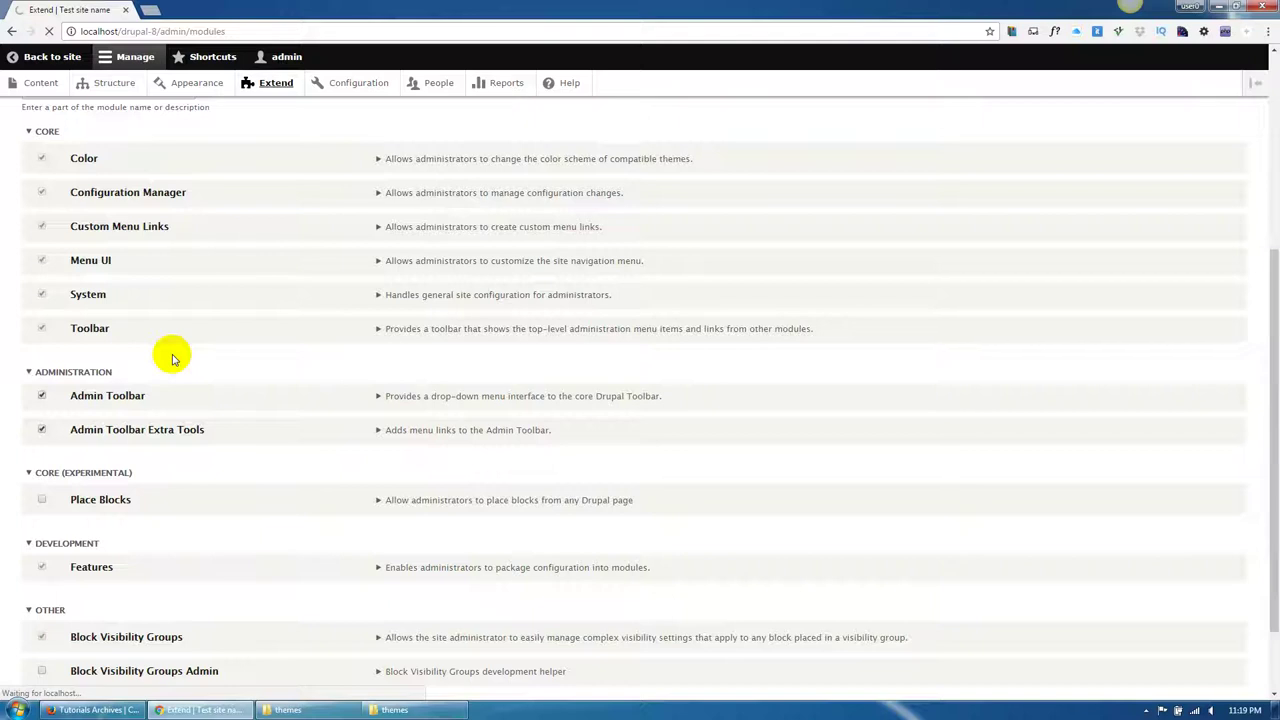
Open the Block layout page for the Gavias Kama Magazine Business theme.
{"action": "scroll", "coordinate": [307, 389], "scroll_direction": "up", "scroll_amount": 1}
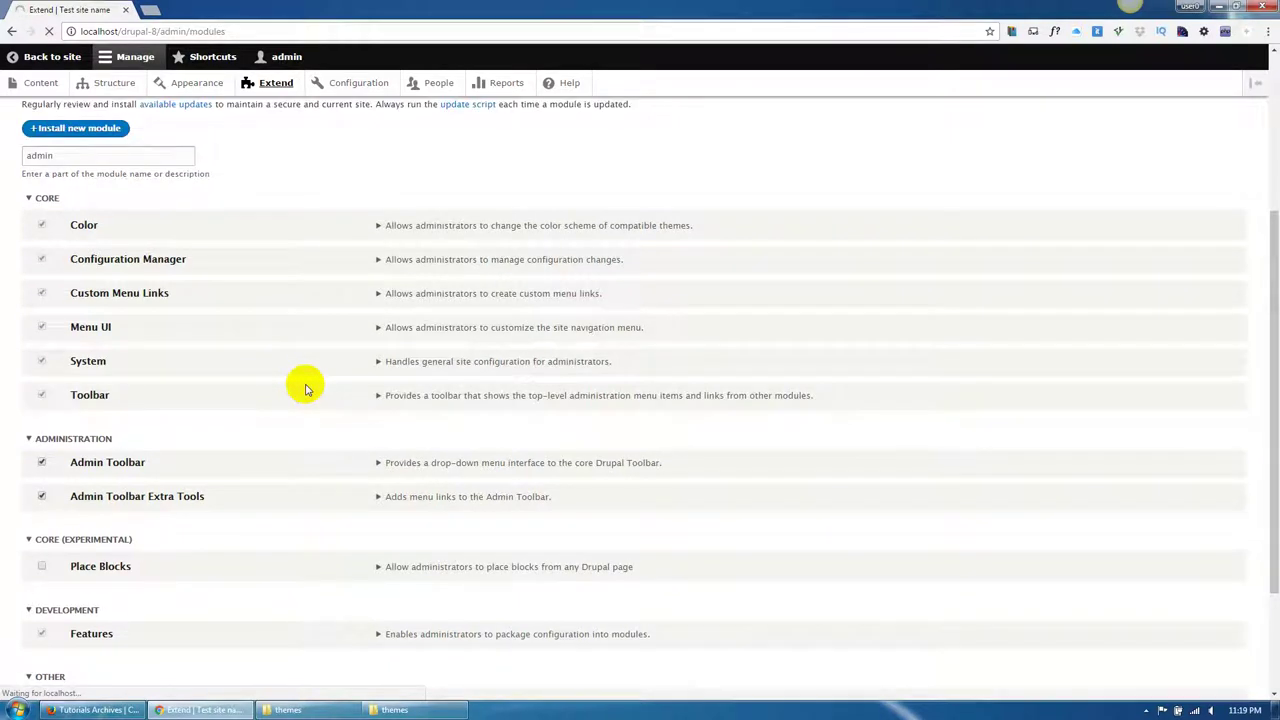
{"action": "scroll", "coordinate": [307, 389], "scroll_direction": "up", "scroll_amount": 2}
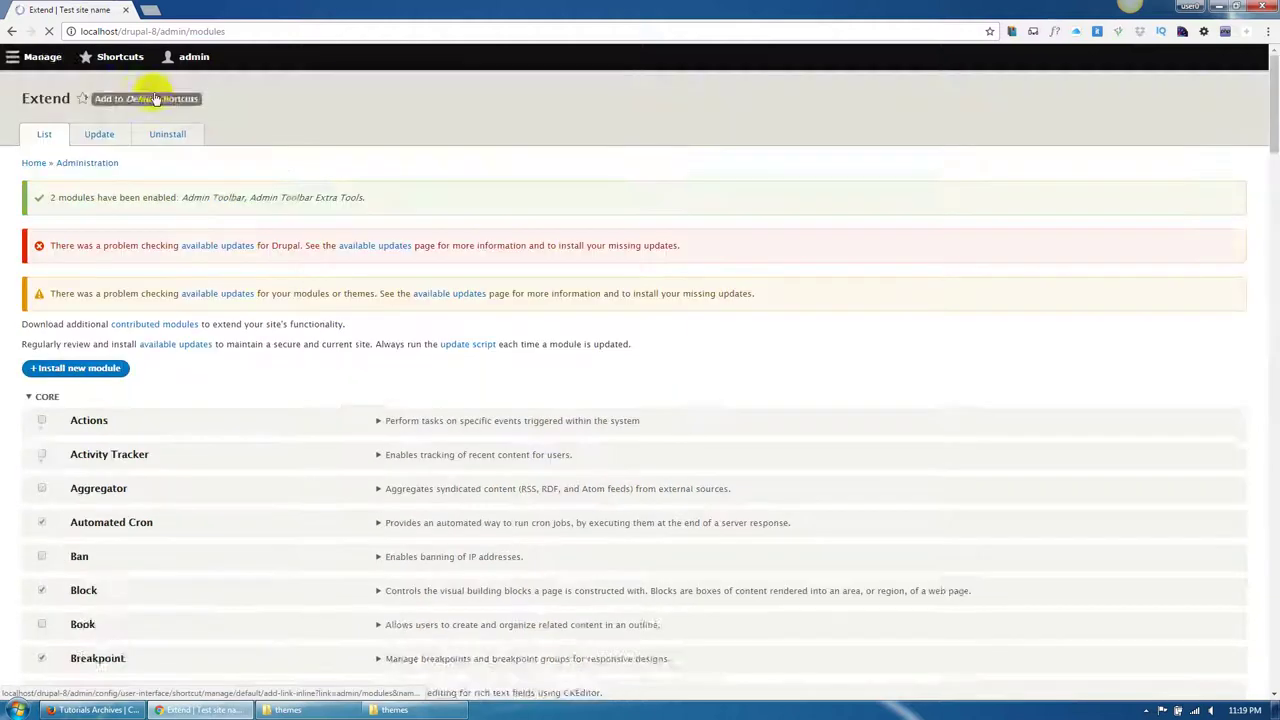
{"action": "mouse_move", "coordinate": [150, 88]}
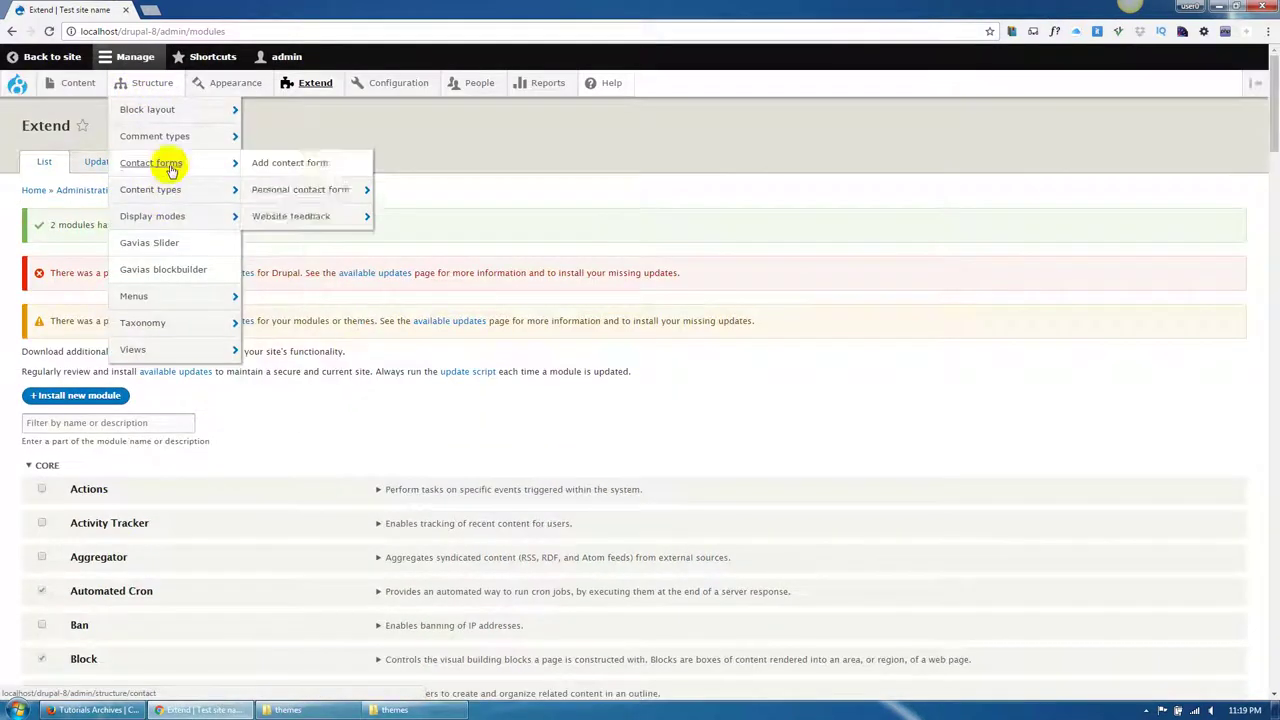
{"action": "mouse_move", "coordinate": [160, 132]}
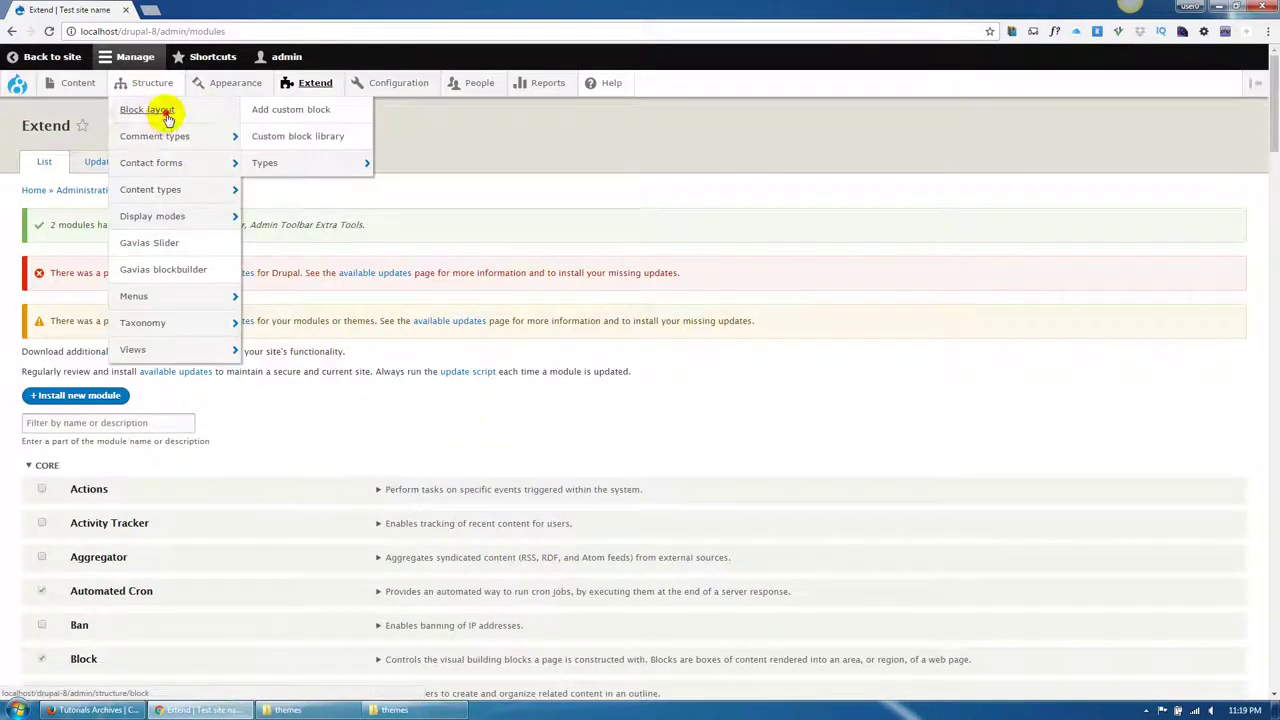
{"action": "left_click", "coordinate": [163, 109]}
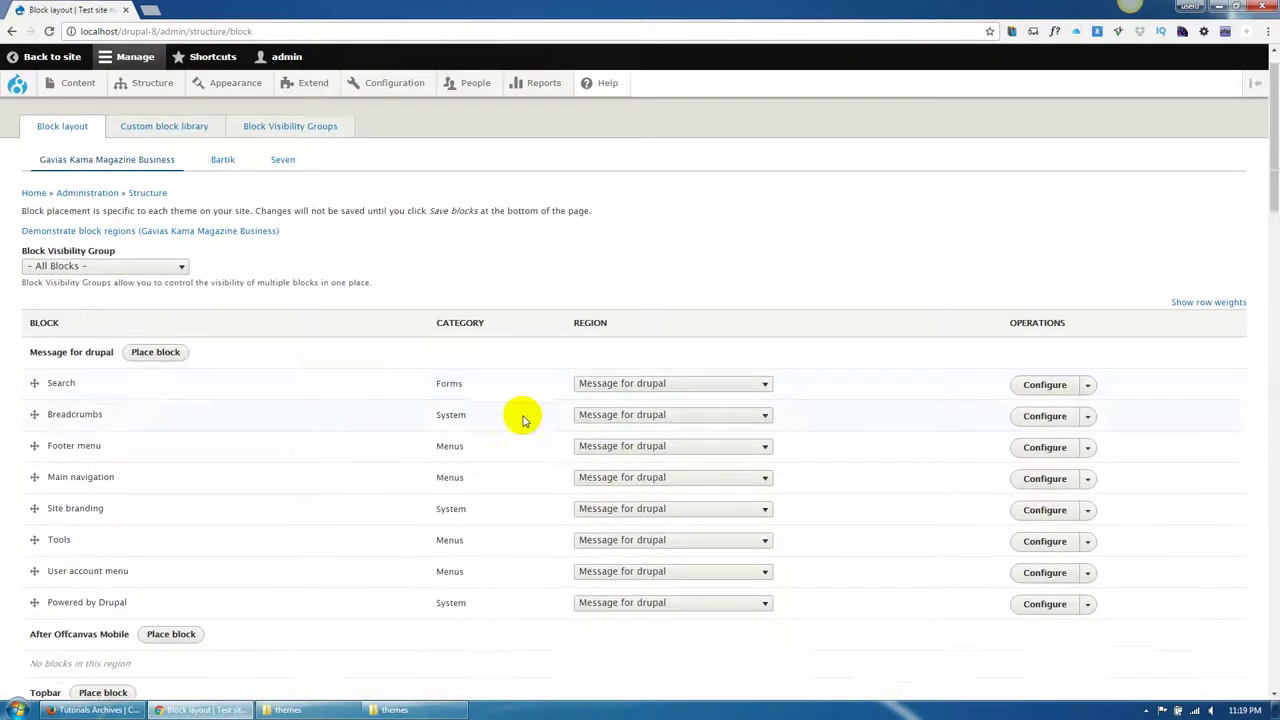
Assign the Search block to the Search region and Breadcrumbs to the Breadcrumbs region, and set the Footer menu block's region to None.
{"action": "left_click", "coordinate": [609, 353]}
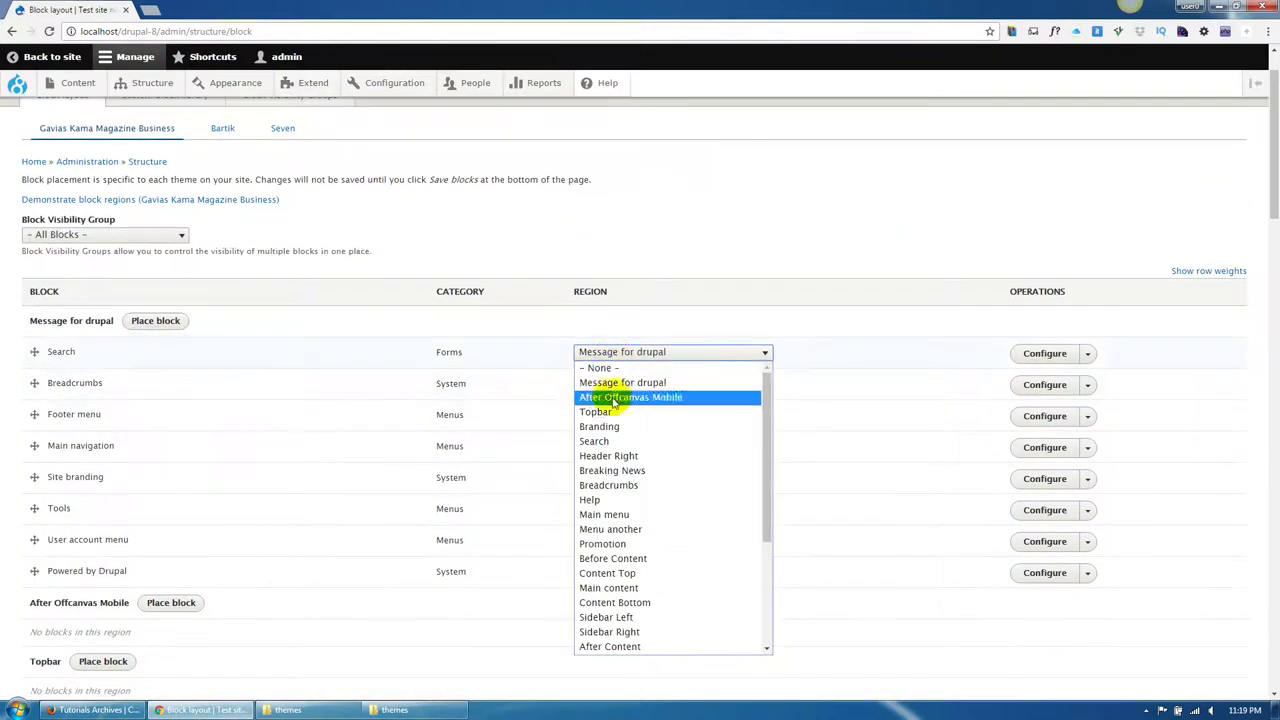
{"action": "left_click", "coordinate": [606, 428]}
{"action": "left_click", "coordinate": [608, 398]}
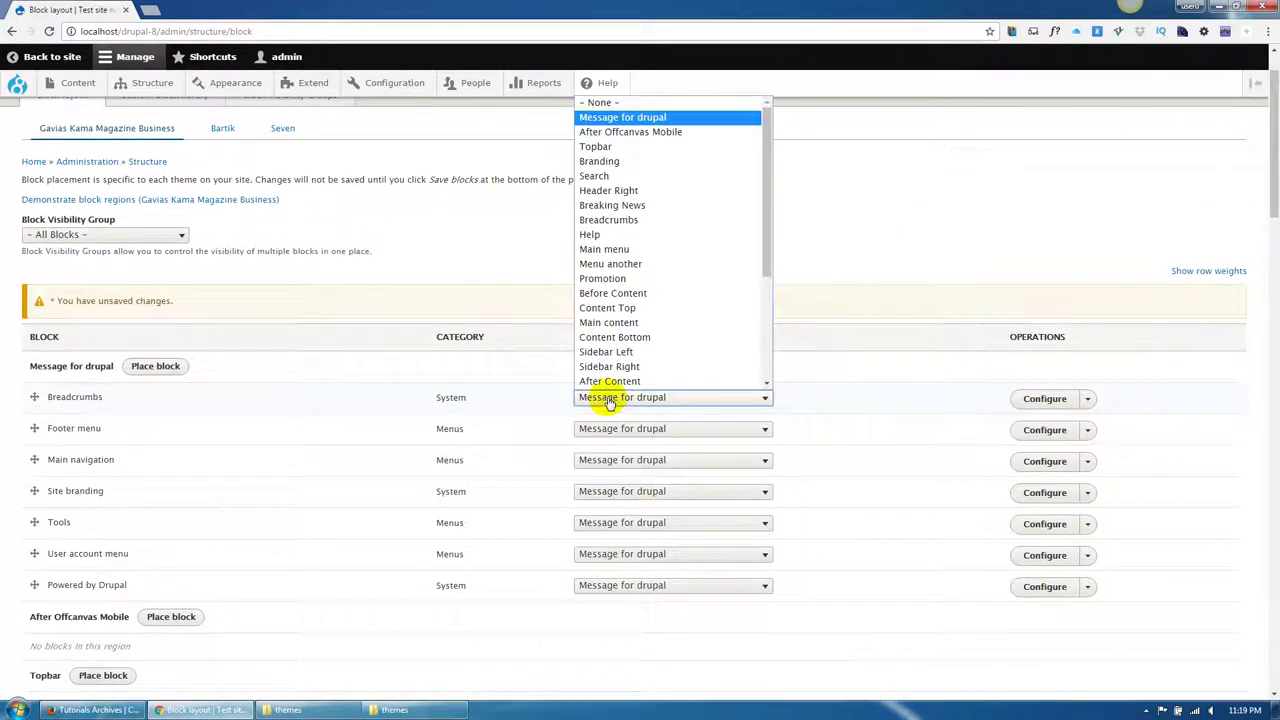
{"action": "left_click", "coordinate": [623, 220]}
{"action": "left_click", "coordinate": [600, 397]}
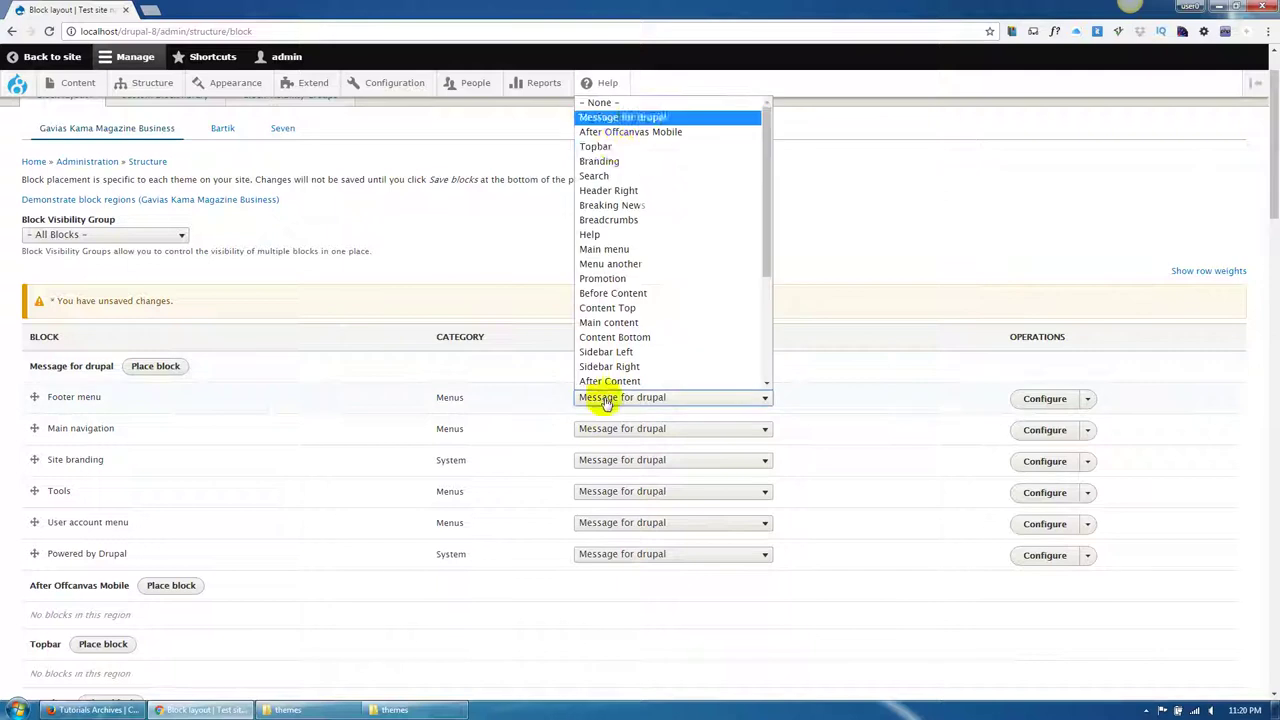
{"action": "left_click", "coordinate": [620, 104]}
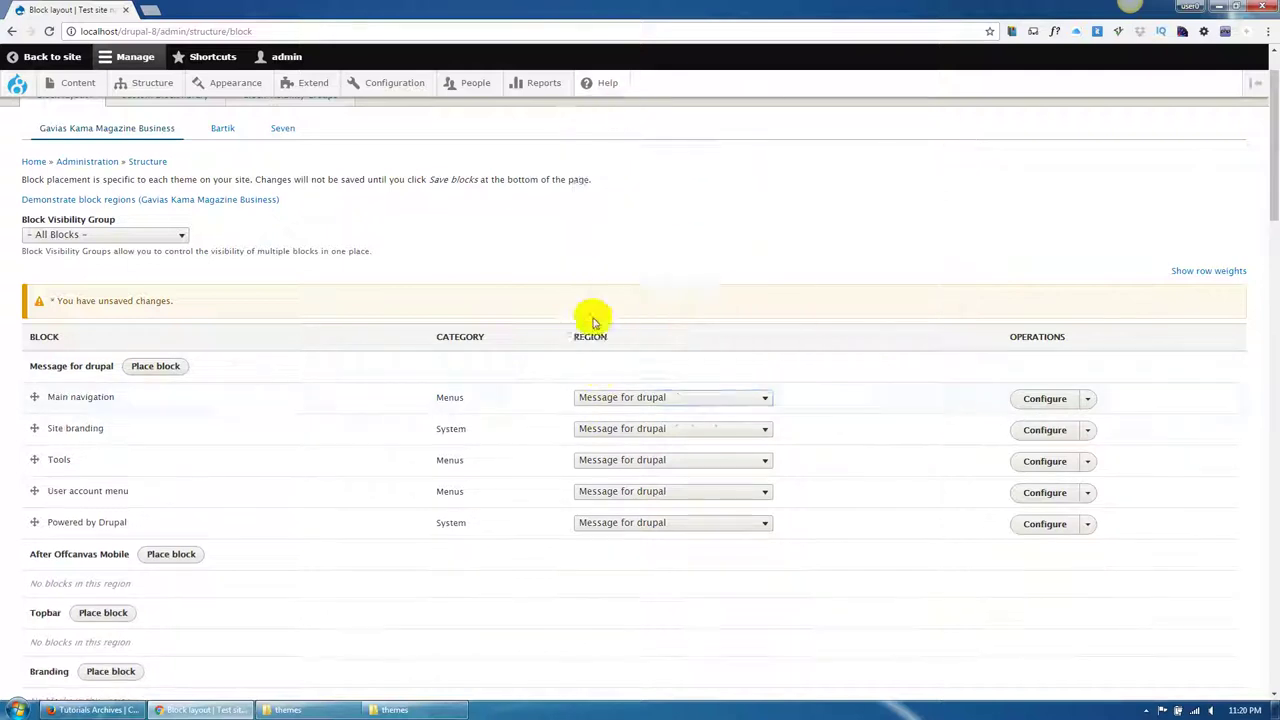
Assign the Main navigation block to the Main menu region and the Site branding block to the Branding region.
{"action": "left_click", "coordinate": [600, 397]}
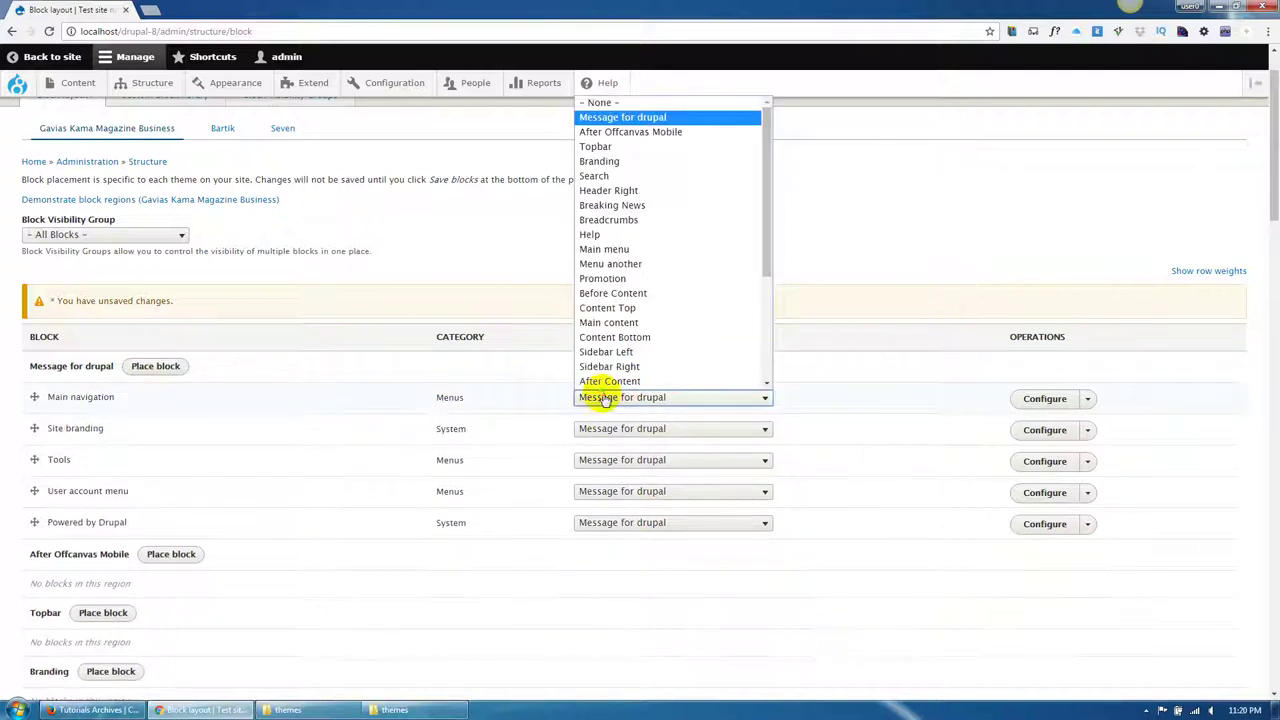
{"action": "left_click", "coordinate": [610, 249]}
{"action": "left_click", "coordinate": [600, 397]}
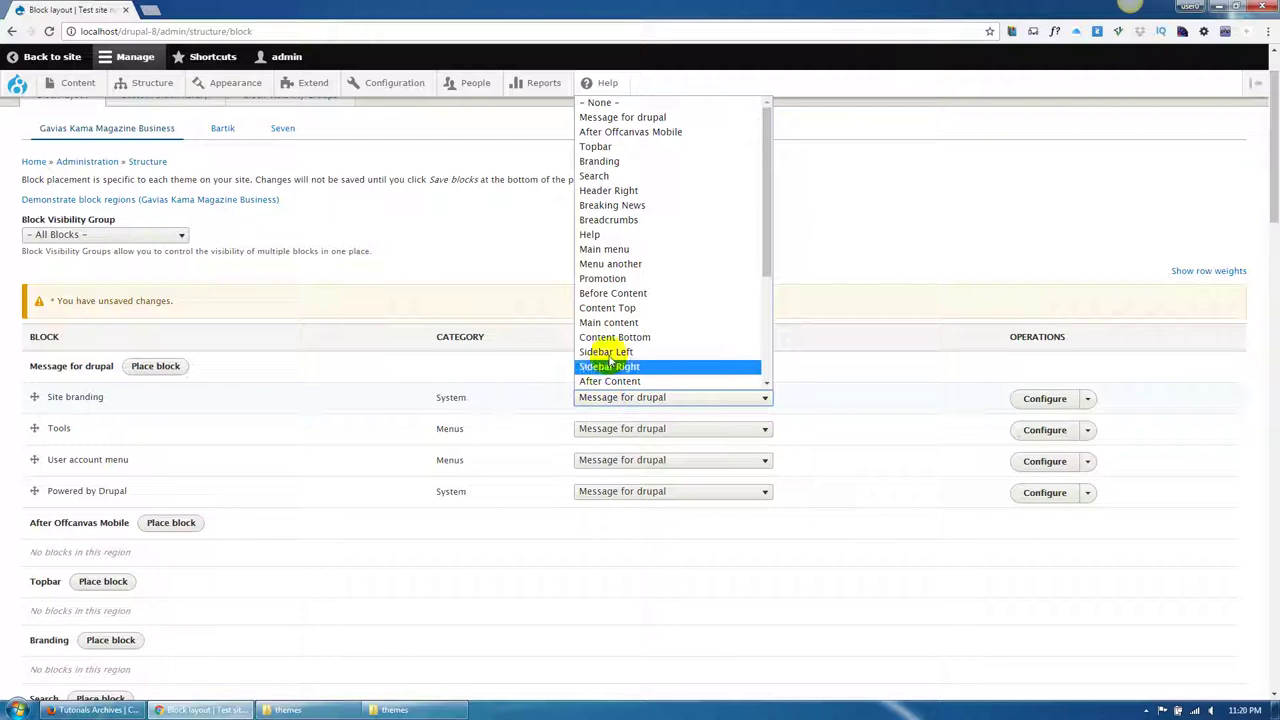
{"action": "left_click", "coordinate": [615, 162]}
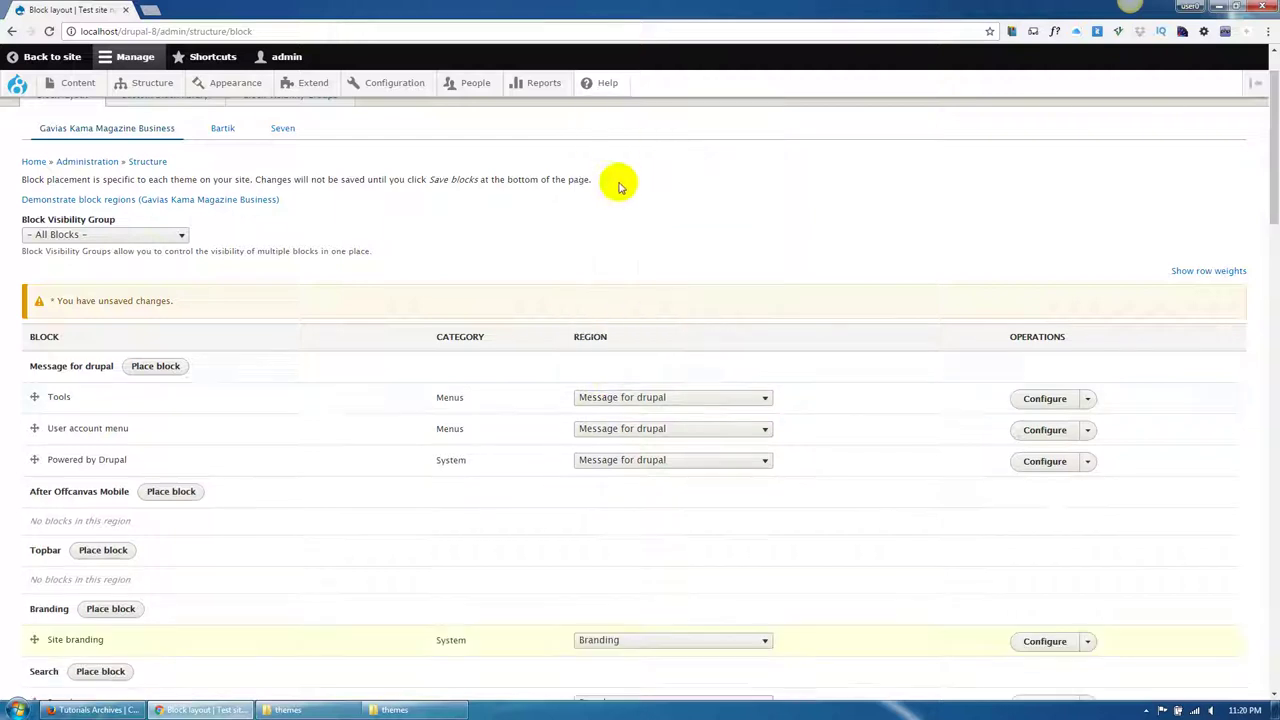
Set the region of the Tools, User account menu and Powered by Drupal blocks to None.
{"action": "left_click", "coordinate": [612, 397]}
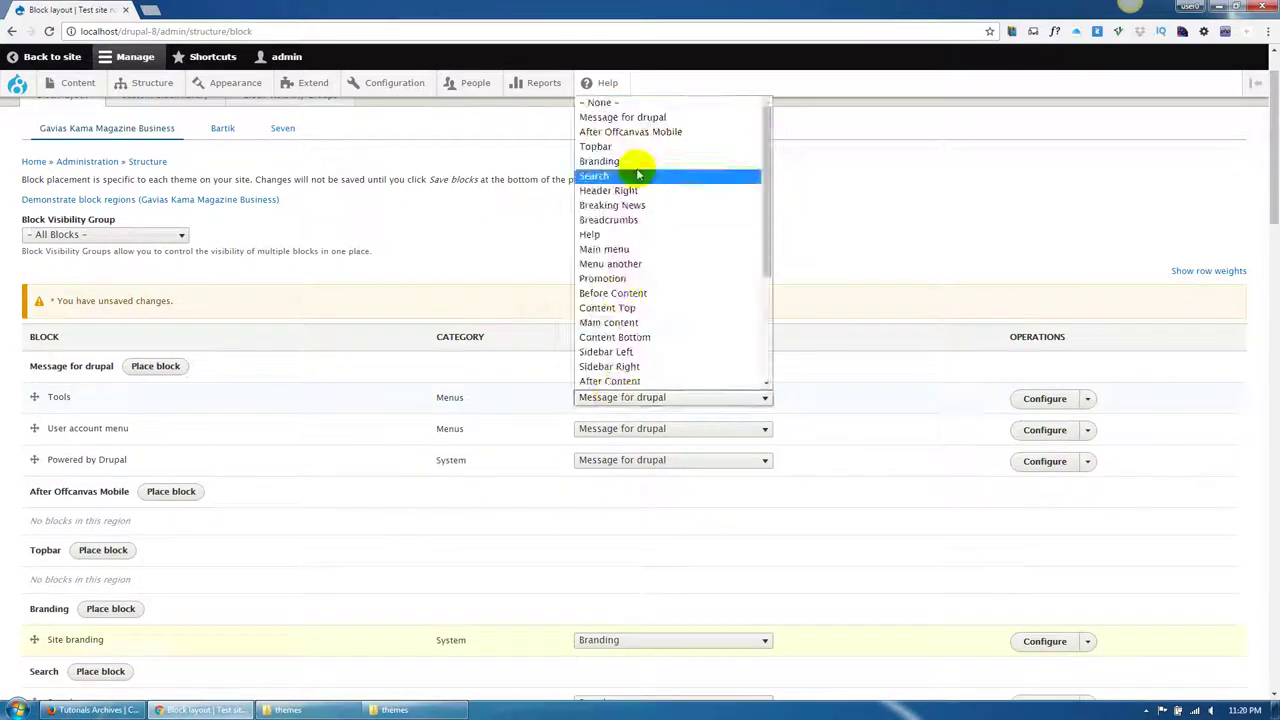
{"action": "left_click", "coordinate": [638, 103]}
{"action": "left_click", "coordinate": [618, 398]}
{"action": "left_click", "coordinate": [630, 103]}
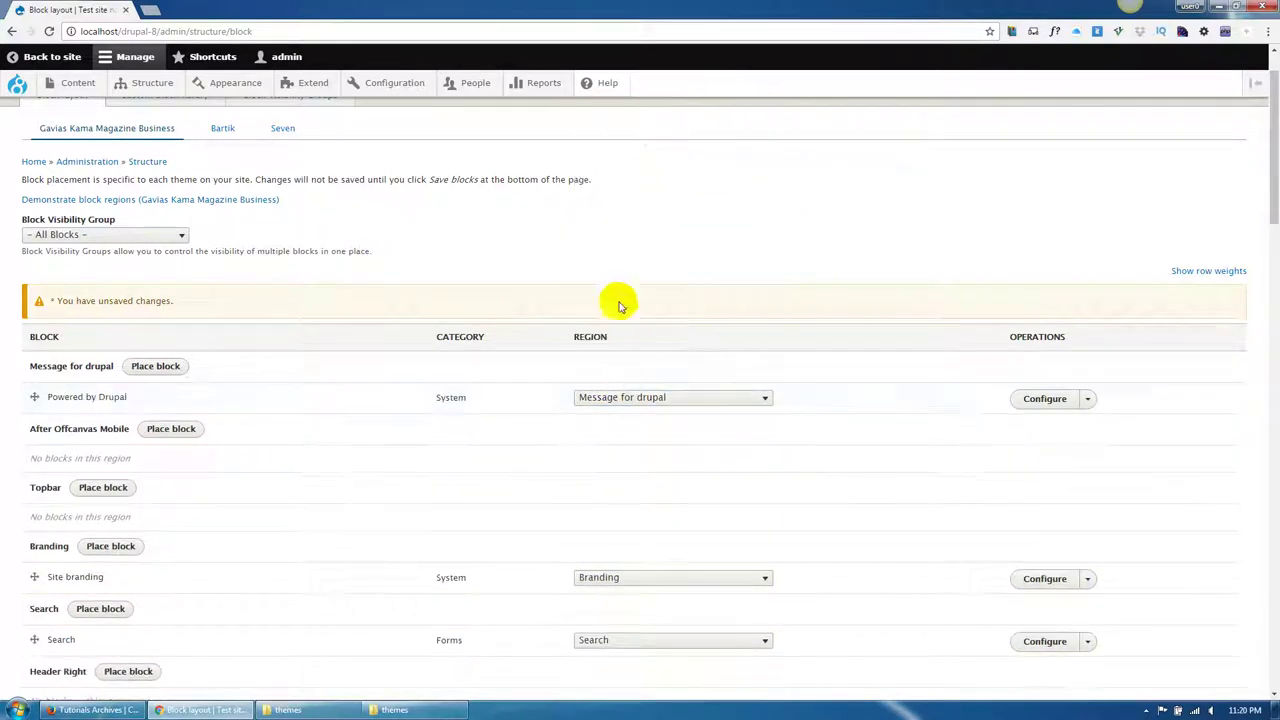
{"action": "left_click", "coordinate": [618, 397]}
{"action": "left_click", "coordinate": [630, 103]}
Set the region of the Page title block in Main content to None.
{"action": "scroll", "coordinate": [434, 331], "scroll_direction": "down", "scroll_amount": 3}
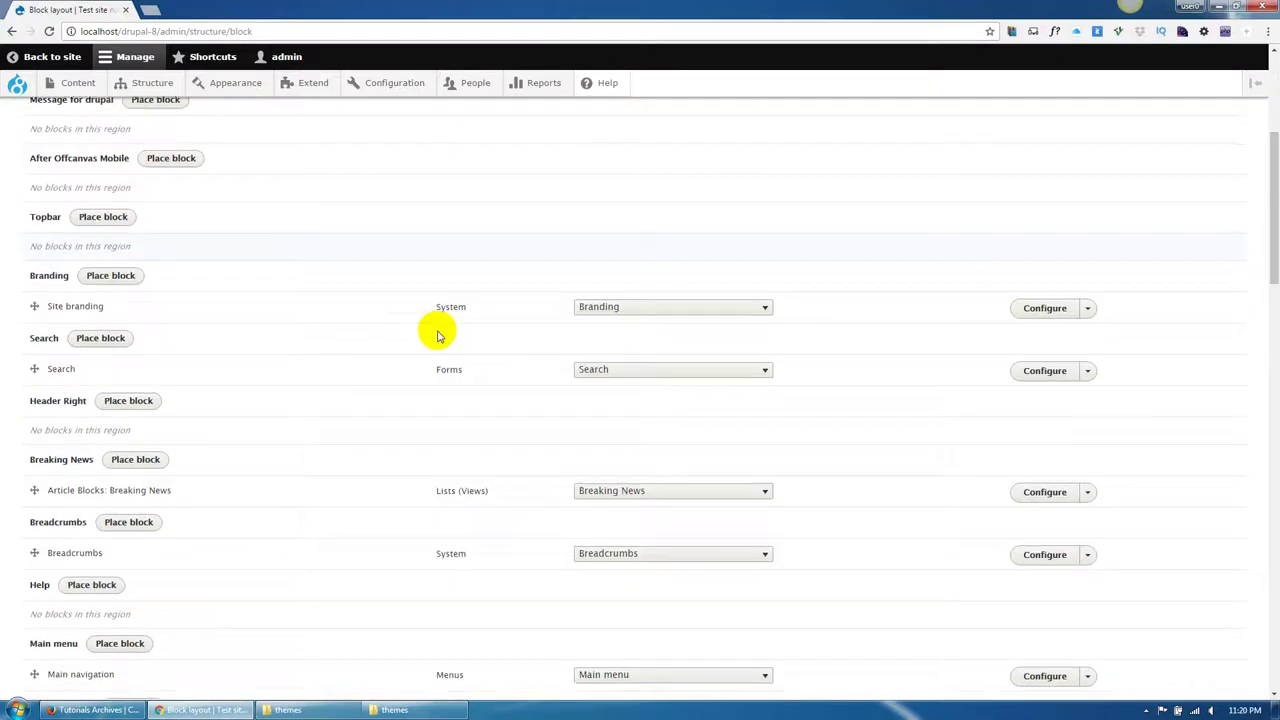
{"action": "scroll", "coordinate": [436, 388], "scroll_direction": "down", "scroll_amount": 2}
{"action": "scroll", "coordinate": [435, 388], "scroll_direction": "down", "scroll_amount": 2}
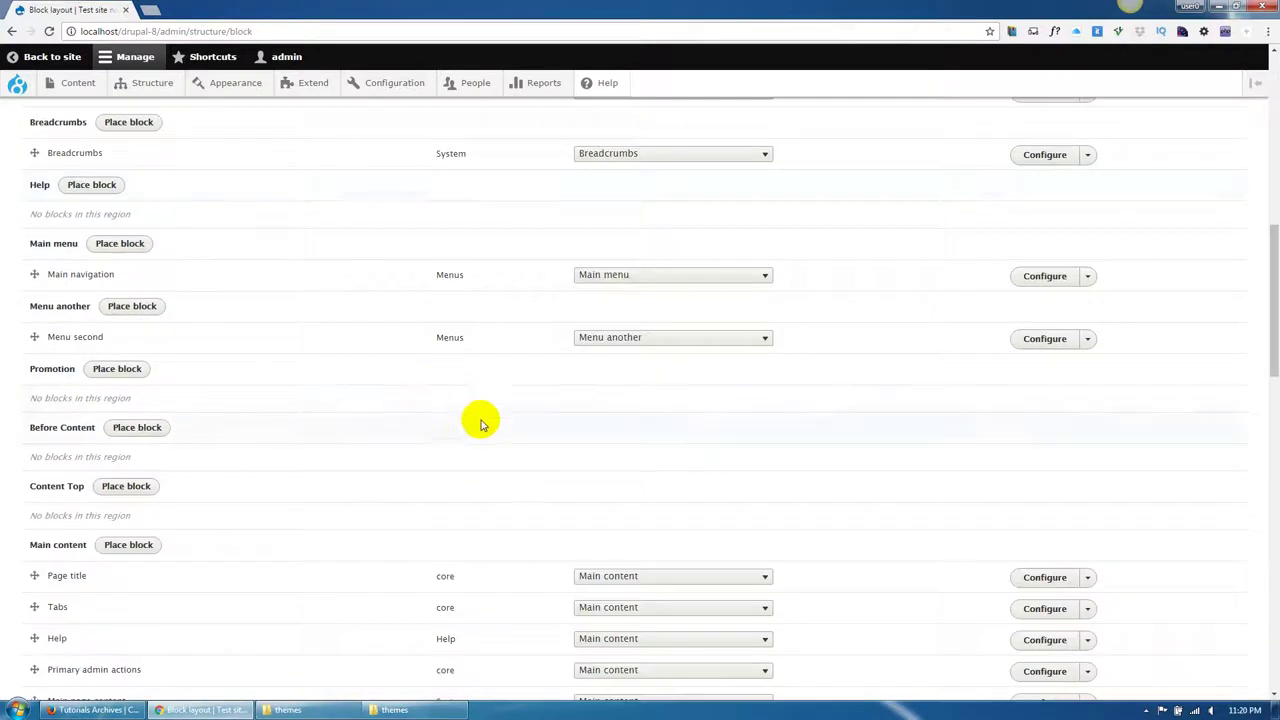
{"action": "scroll", "coordinate": [480, 420], "scroll_direction": "down", "scroll_amount": 1}
{"action": "scroll", "coordinate": [484, 457], "scroll_direction": "down", "scroll_amount": 1}
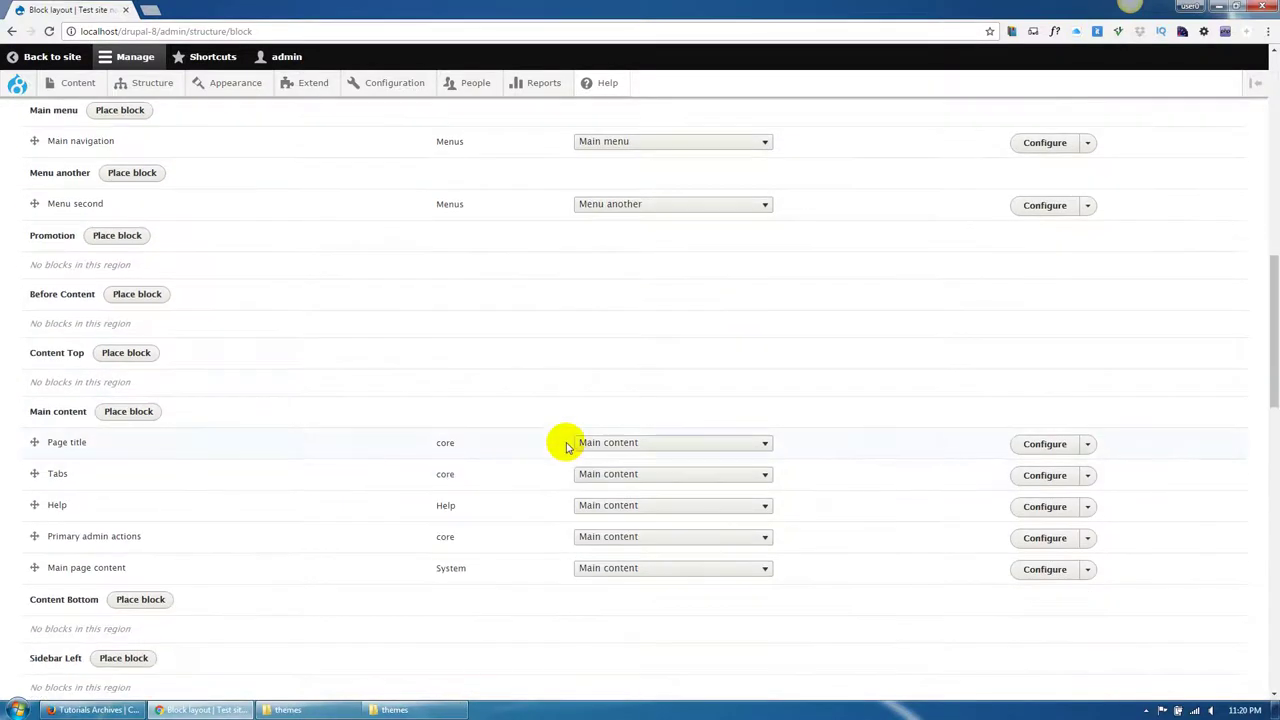
{"action": "scroll", "coordinate": [566, 446], "scroll_direction": "up", "scroll_amount": 2}
{"action": "scroll", "coordinate": [566, 446], "scroll_direction": "down", "scroll_amount": 2}
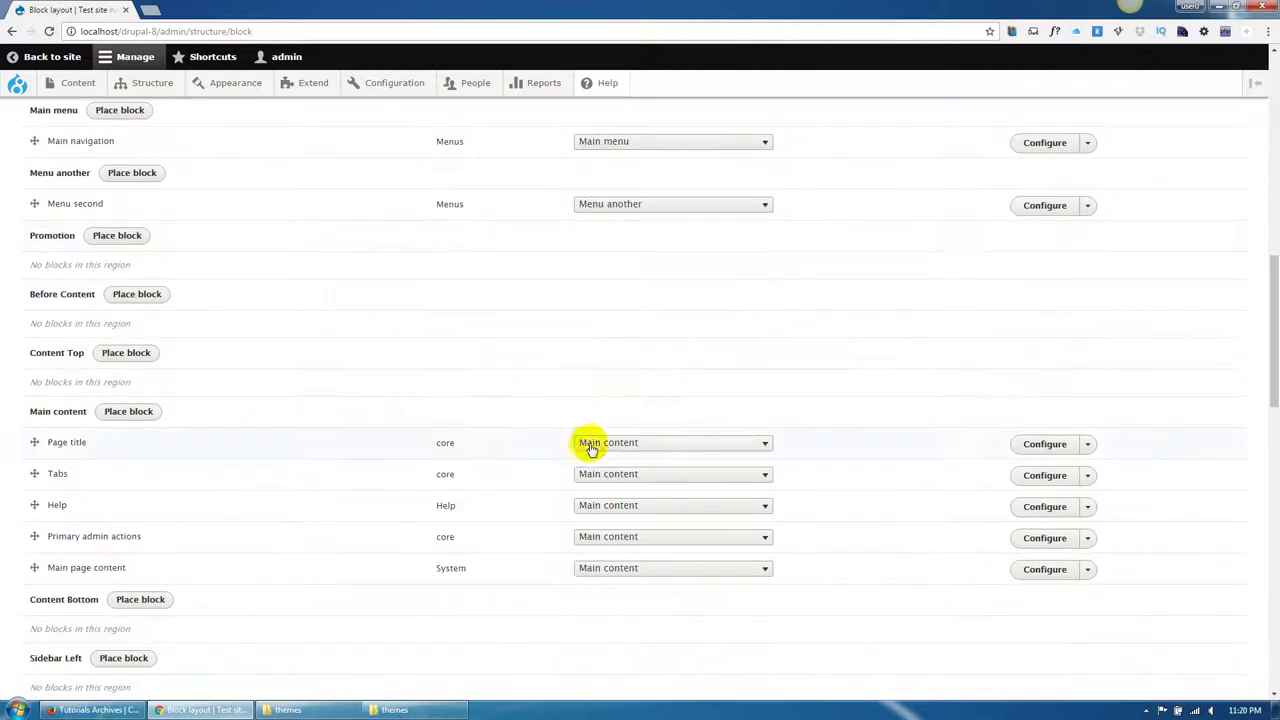
{"action": "left_click", "coordinate": [611, 441]}
{"action": "left_click", "coordinate": [651, 165]}
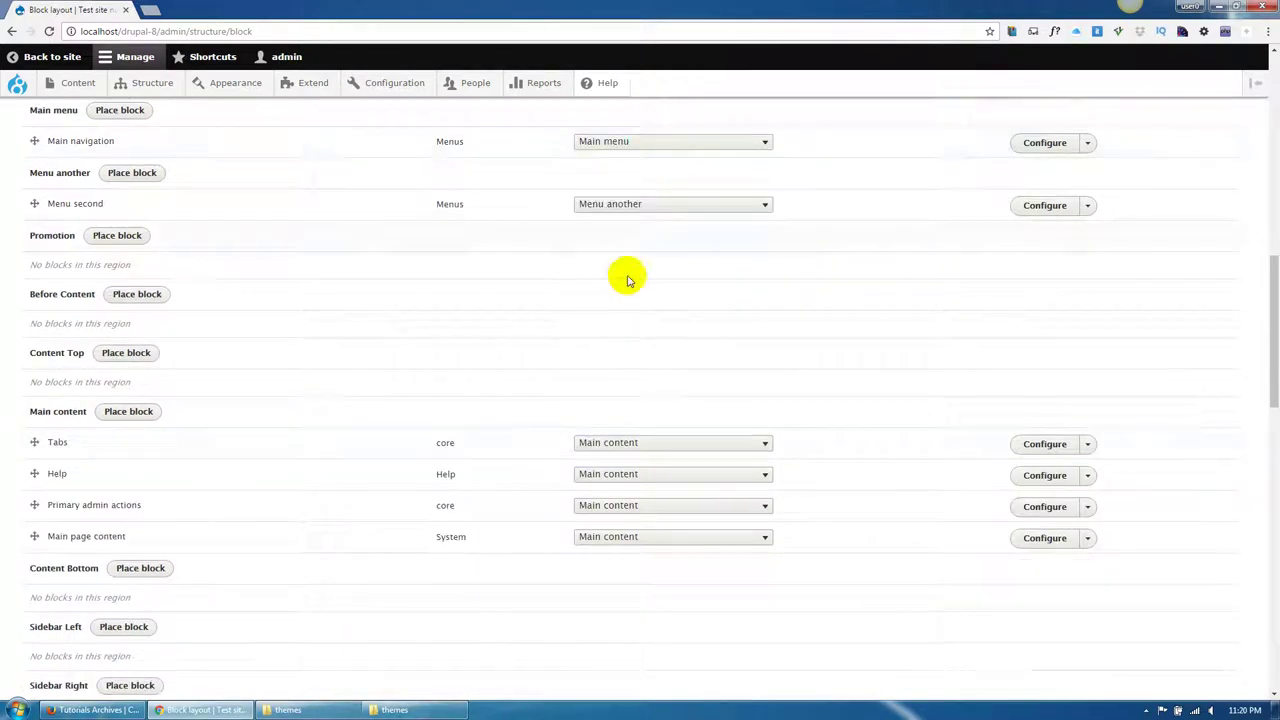
Assign the Tabs and Help blocks from Main content to the Help region, and set Primary admin actions to None.
{"action": "left_click", "coordinate": [617, 443]}
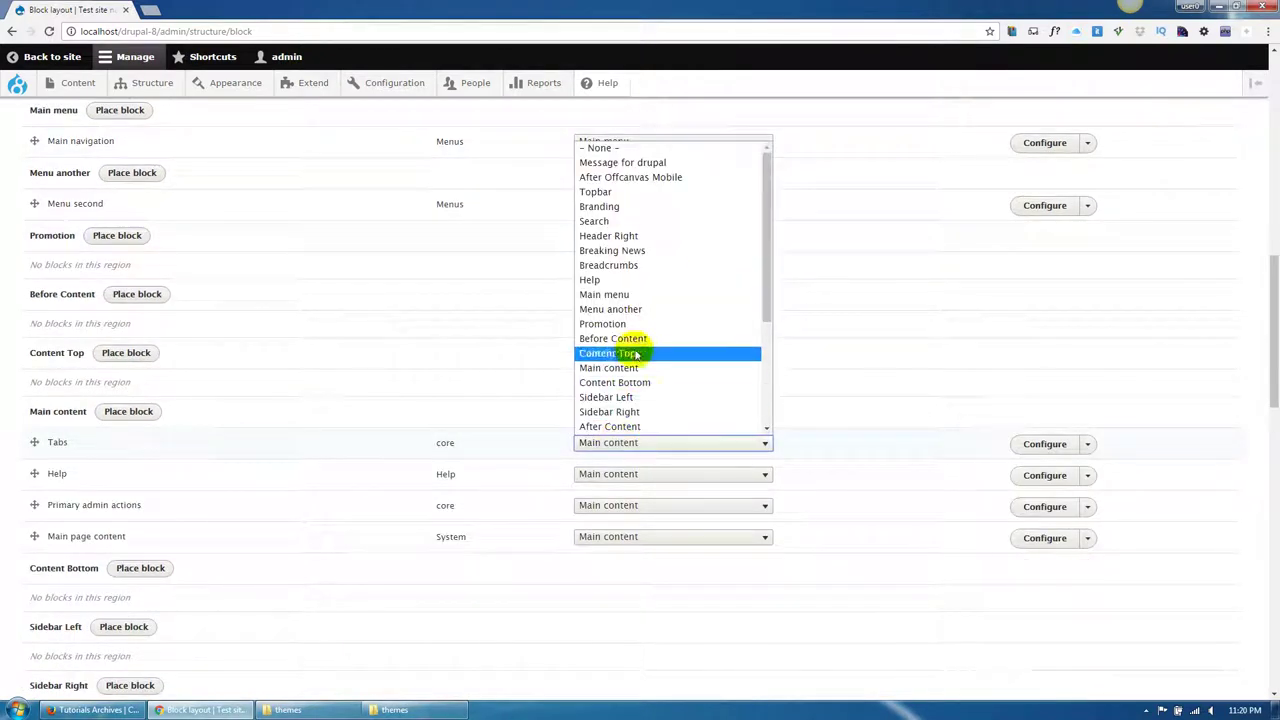
{"action": "left_click", "coordinate": [630, 282]}
{"action": "left_click", "coordinate": [614, 443]}
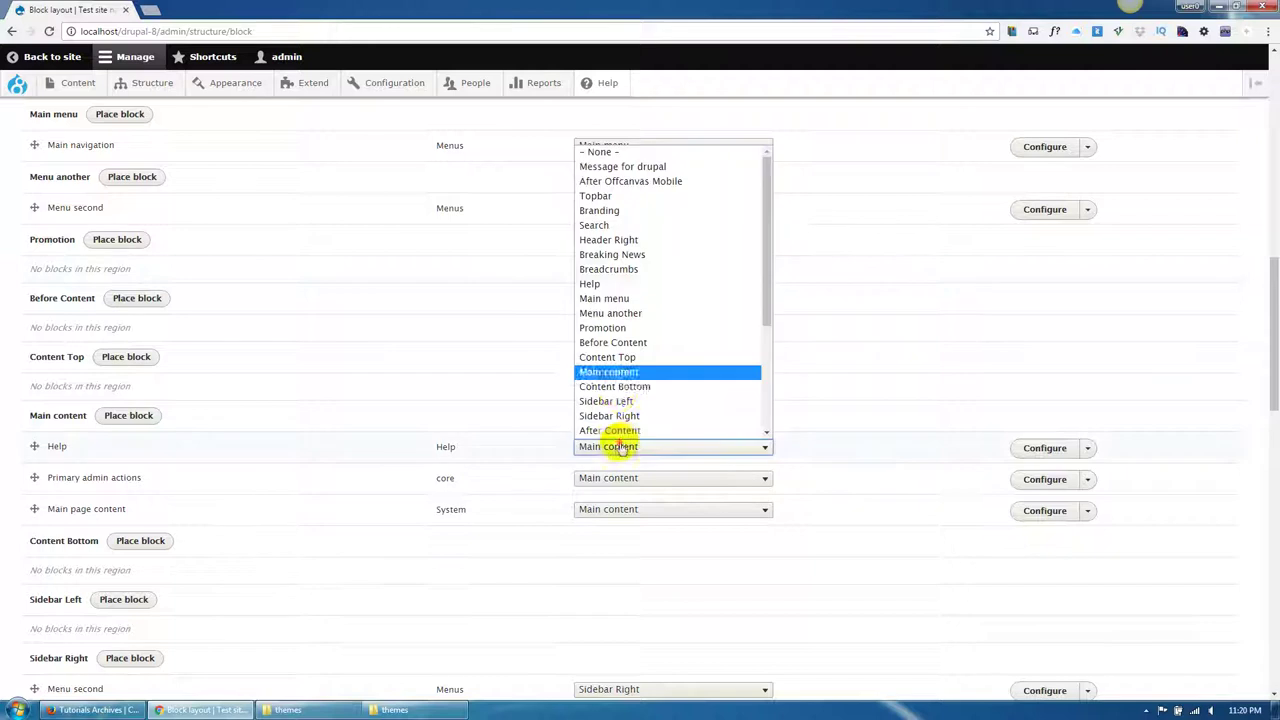
{"action": "left_click", "coordinate": [618, 281]}
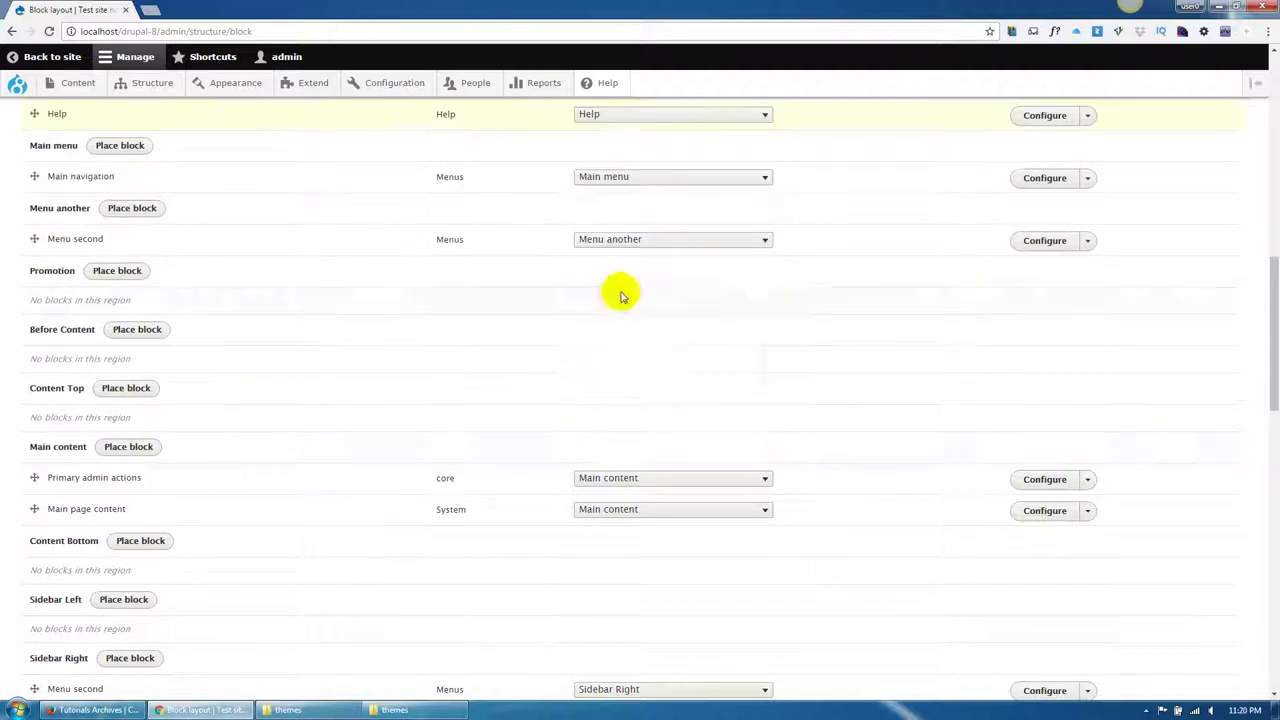
{"action": "left_click", "coordinate": [612, 477]}
{"action": "left_click", "coordinate": [614, 183]}
Assign the Status messages block to the Message for drupal region and save the block layout.
{"action": "scroll", "coordinate": [407, 480], "scroll_direction": "down", "scroll_amount": 2}
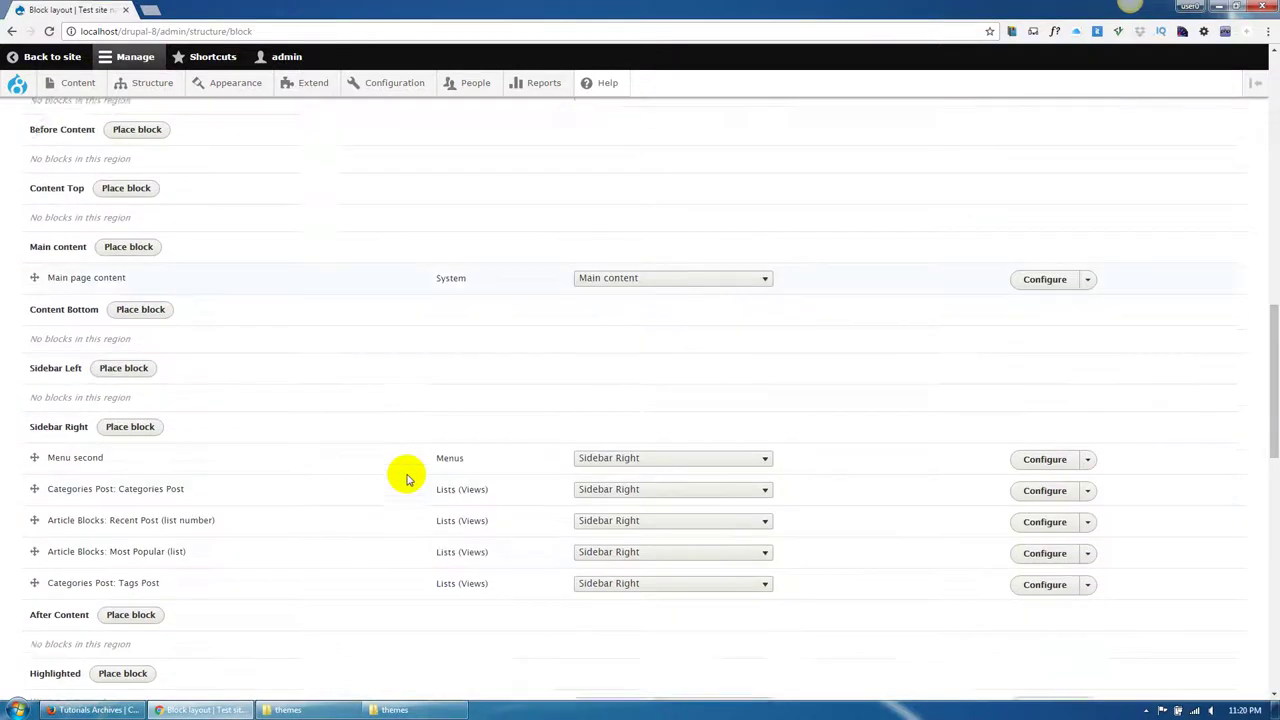
{"action": "scroll", "coordinate": [407, 480], "scroll_direction": "down", "scroll_amount": 3}
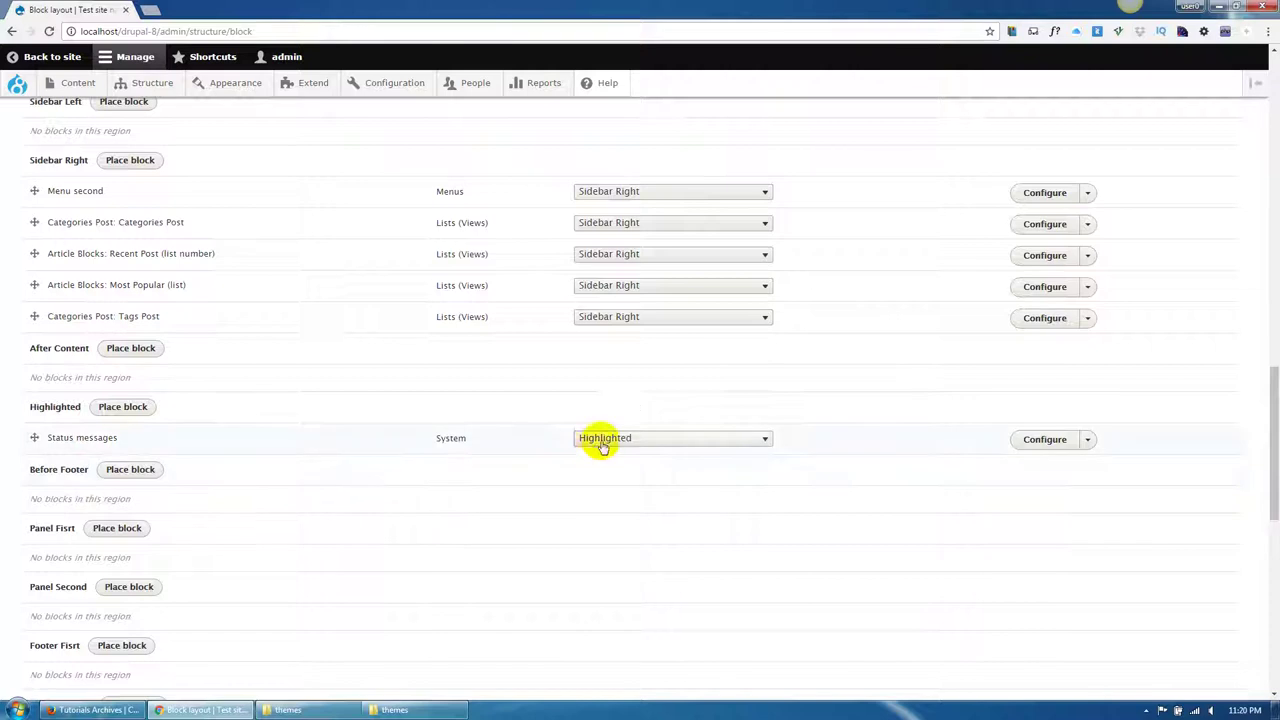
{"action": "left_click", "coordinate": [603, 437]}
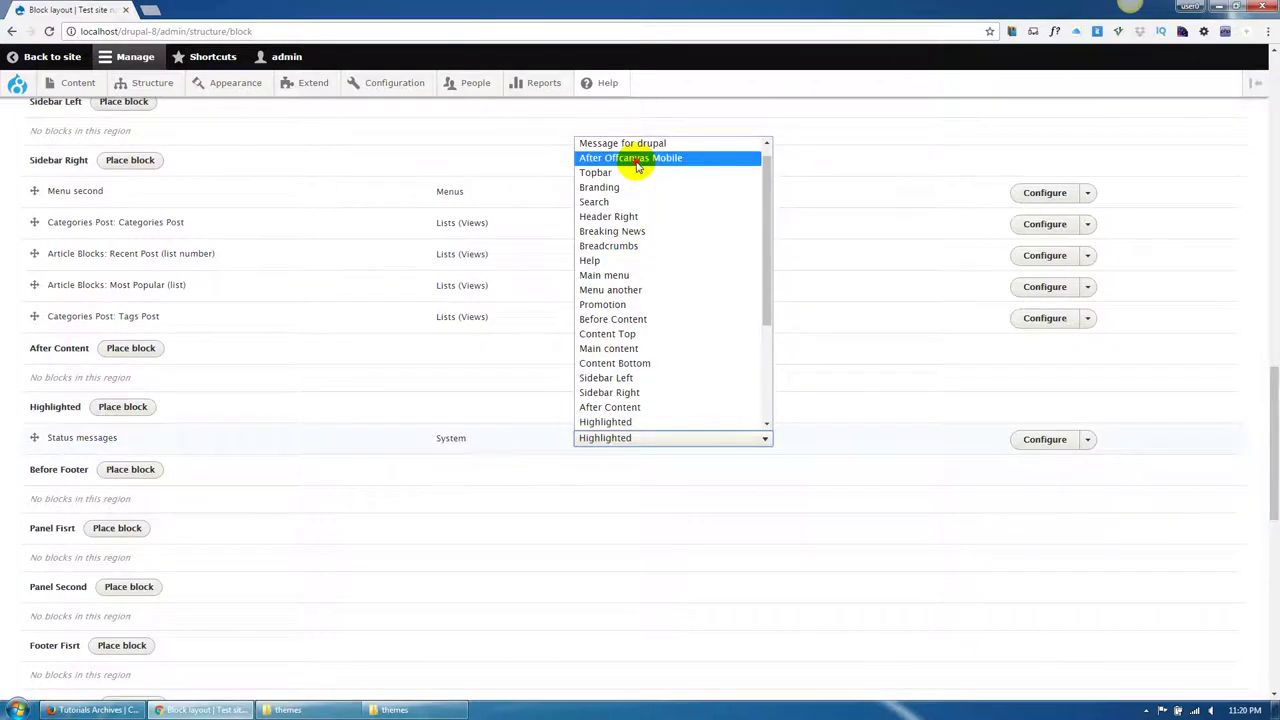
{"action": "key", "text": "Escape"}
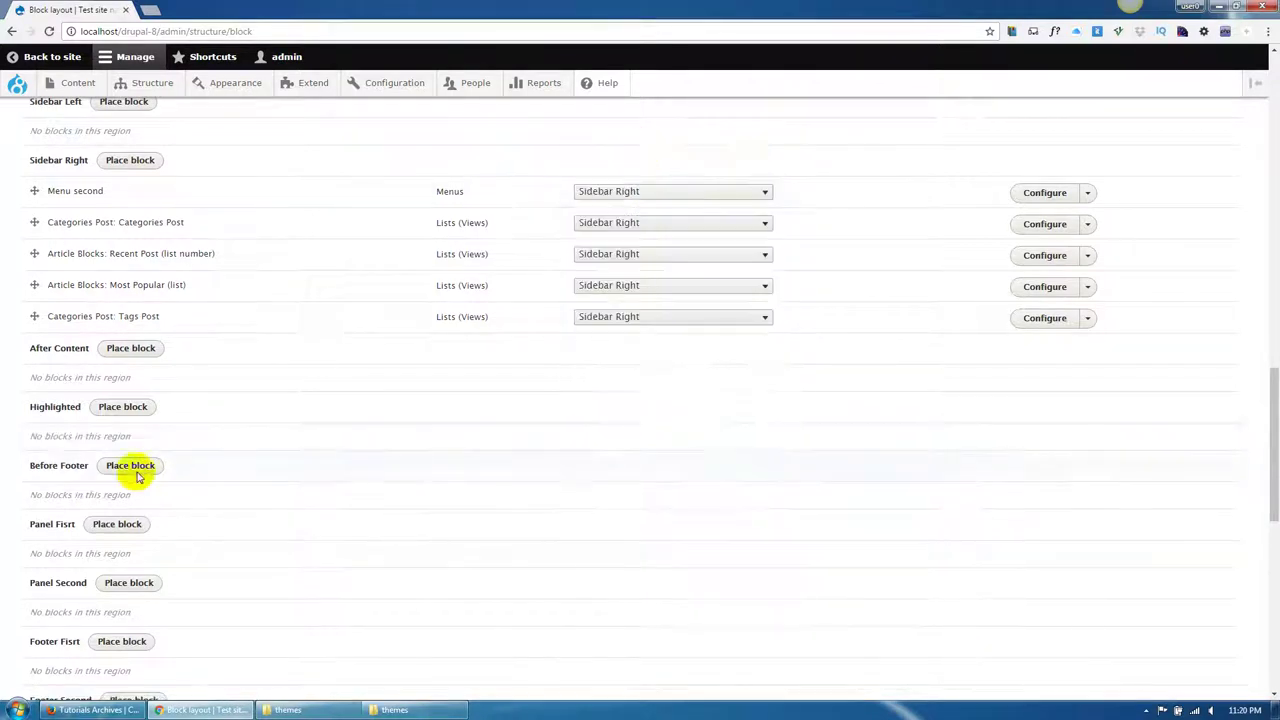
{"action": "scroll", "coordinate": [134, 471], "scroll_direction": "down", "scroll_amount": 5}
{"action": "left_click", "coordinate": [88, 638]}
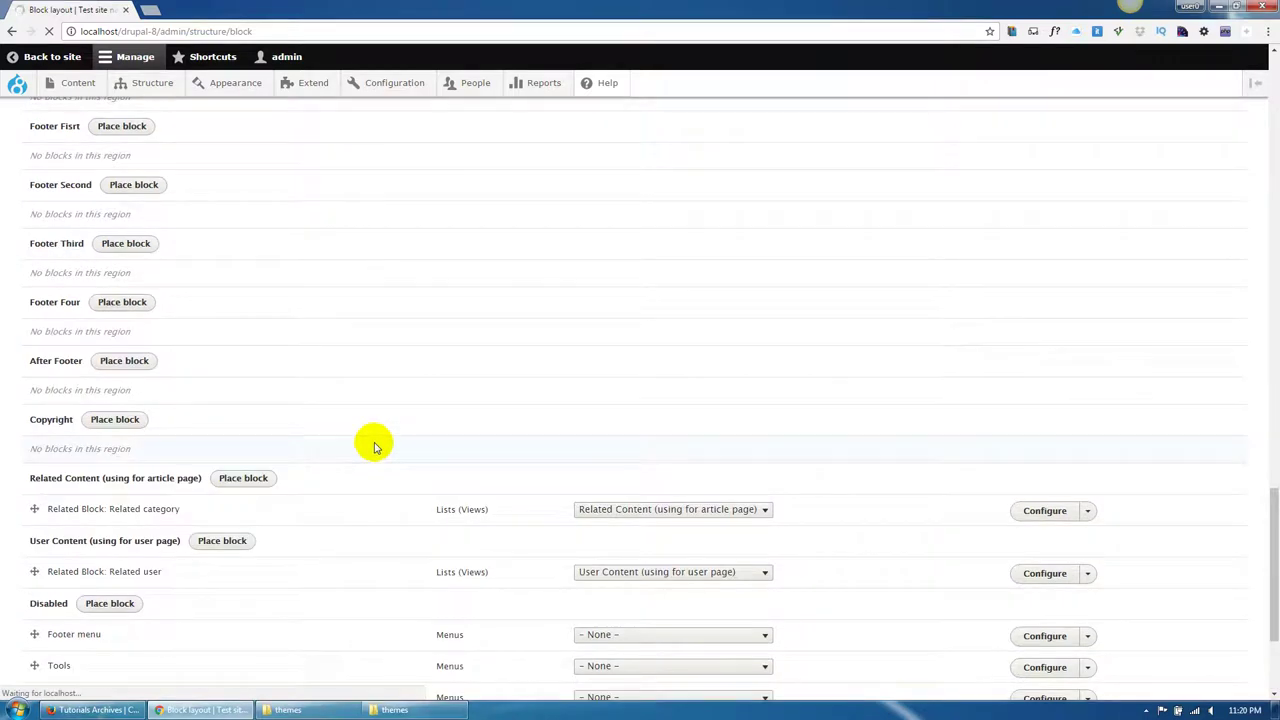
Open the Article content type's form display settings and enable the disabled Post type field directly below URL alias.
{"action": "mouse_move", "coordinate": [150, 84]}
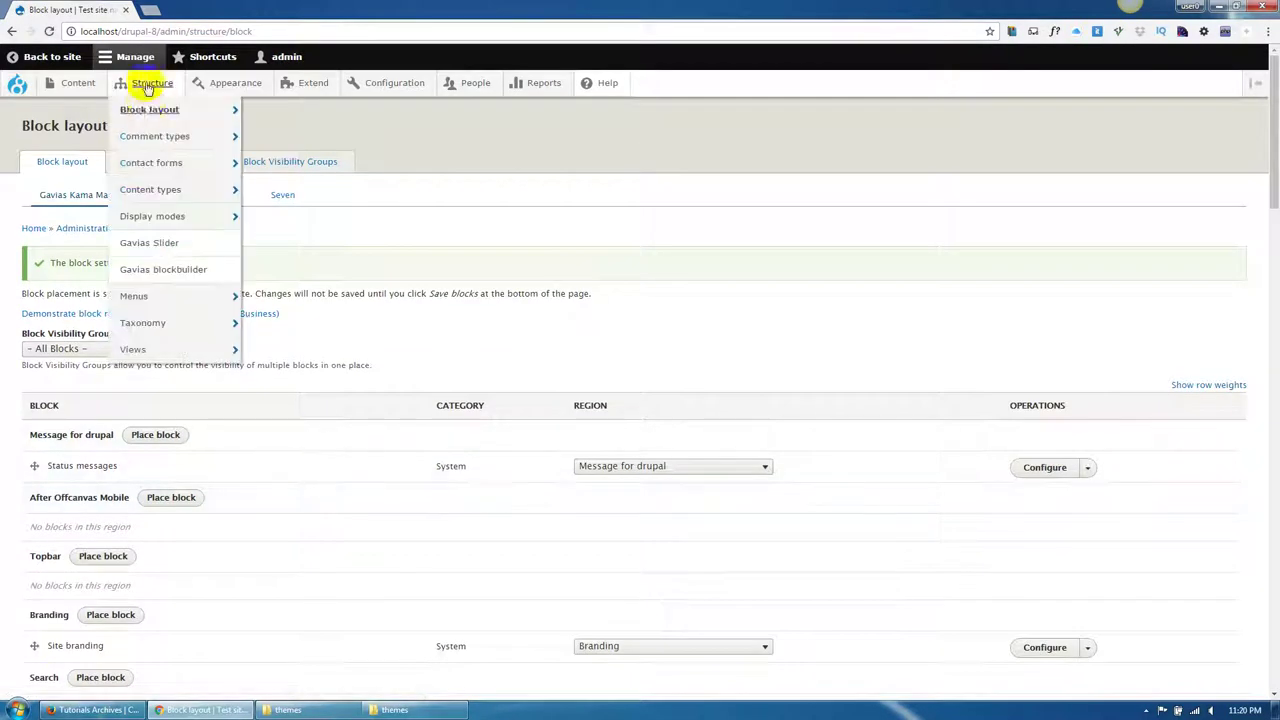
{"action": "mouse_move", "coordinate": [160, 190]}
{"action": "mouse_move", "coordinate": [301, 244]}
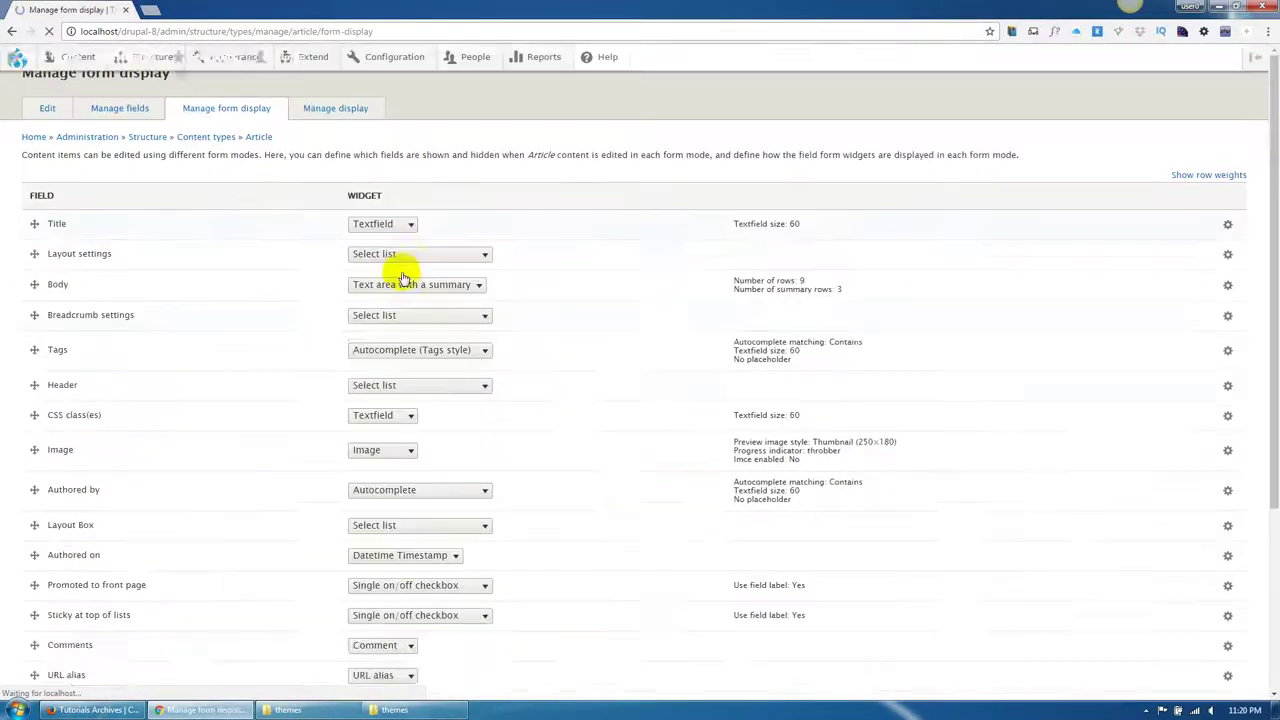
{"action": "scroll", "coordinate": [386, 263], "scroll_direction": "down", "scroll_amount": 2}
{"action": "left_click_drag", "start_coordinate": [35, 519], "coordinate": [46, 486]}
{"action": "scroll", "coordinate": [46, 486], "scroll_direction": "down", "scroll_amount": 1}
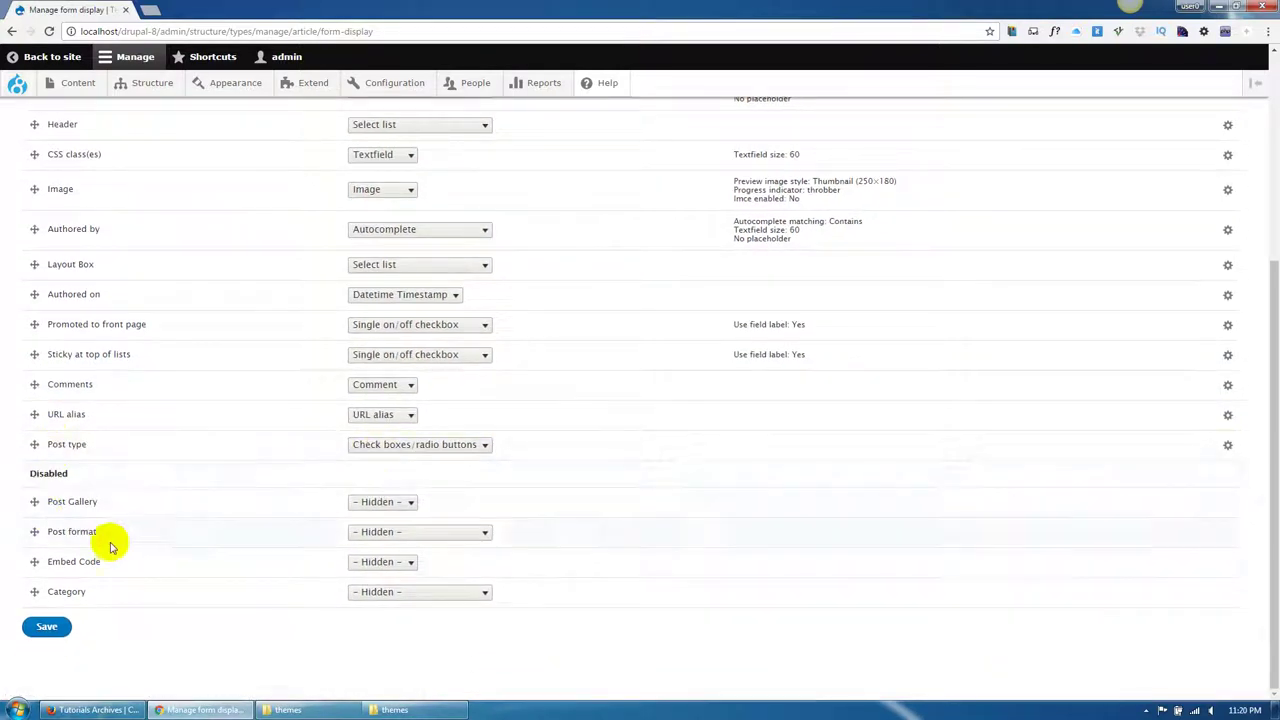
Enable the Post format field between URL alias and Post type, and set its widget to Select list.
{"action": "left_click_drag", "start_coordinate": [31, 532], "coordinate": [37, 444]}
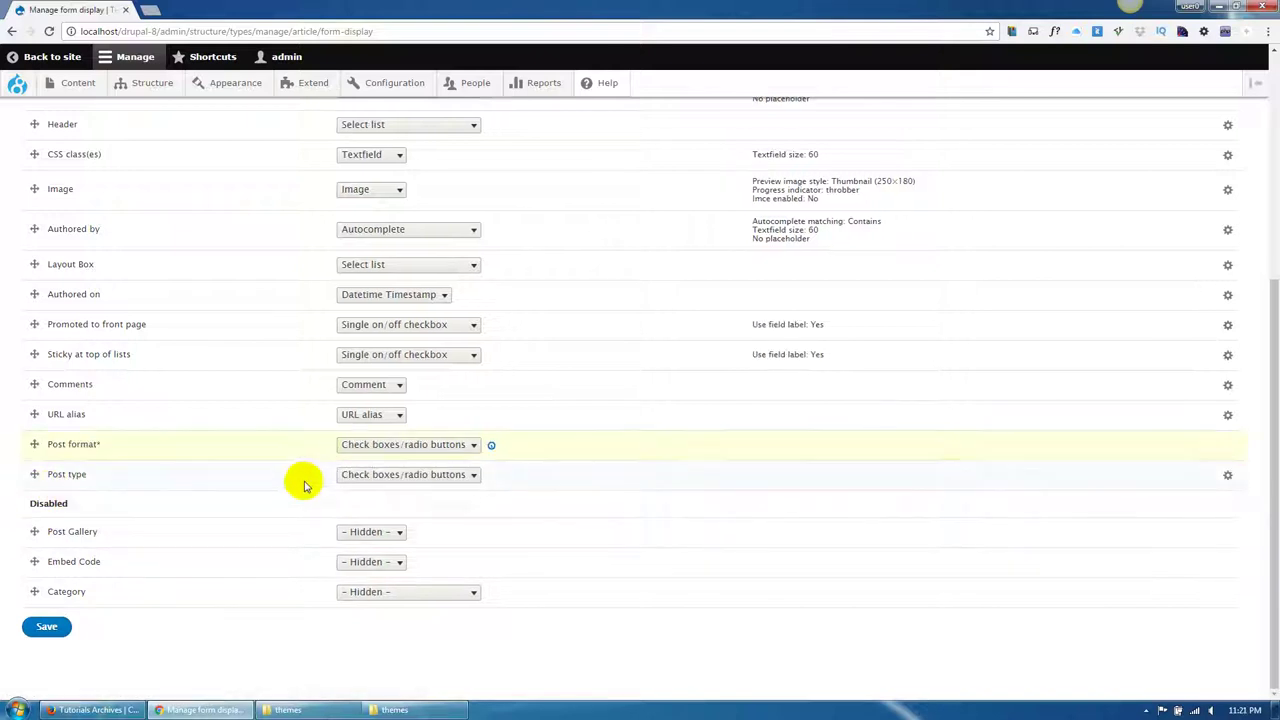
{"action": "left_click", "coordinate": [369, 449]}
{"action": "left_click", "coordinate": [378, 452]}
{"action": "left_click", "coordinate": [378, 452]}
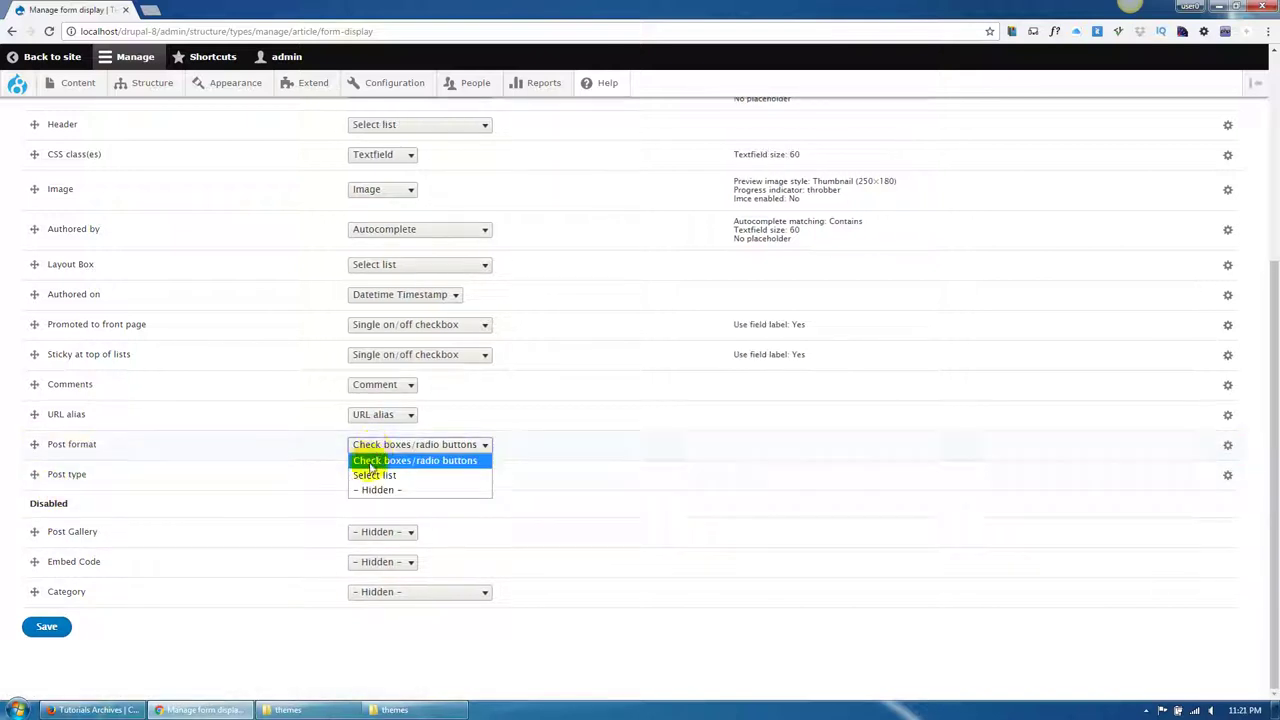
{"action": "left_click", "coordinate": [370, 474]}
{"action": "left_click", "coordinate": [366, 478]}
{"action": "left_click", "coordinate": [370, 478]}
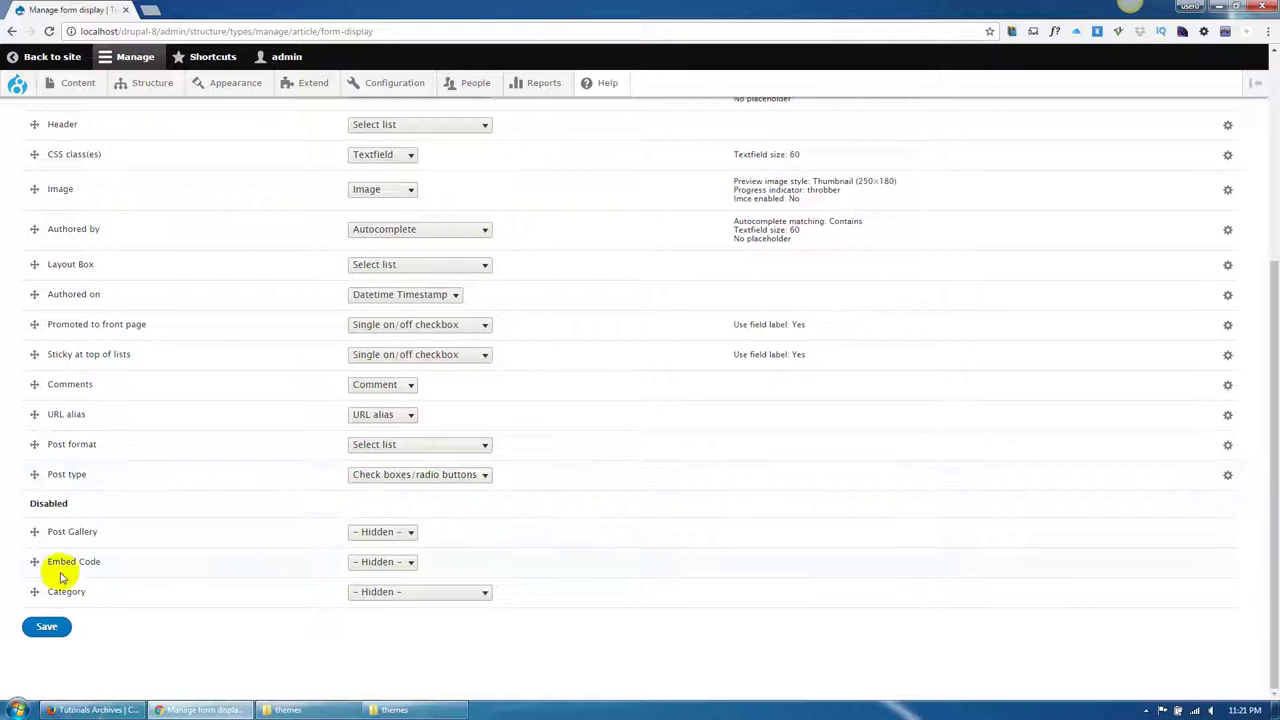
Enable the Post Gallery and Embed Code fields, placing them between Post format and Post type.
{"action": "left_click_drag", "start_coordinate": [34, 531], "coordinate": [41, 487]}
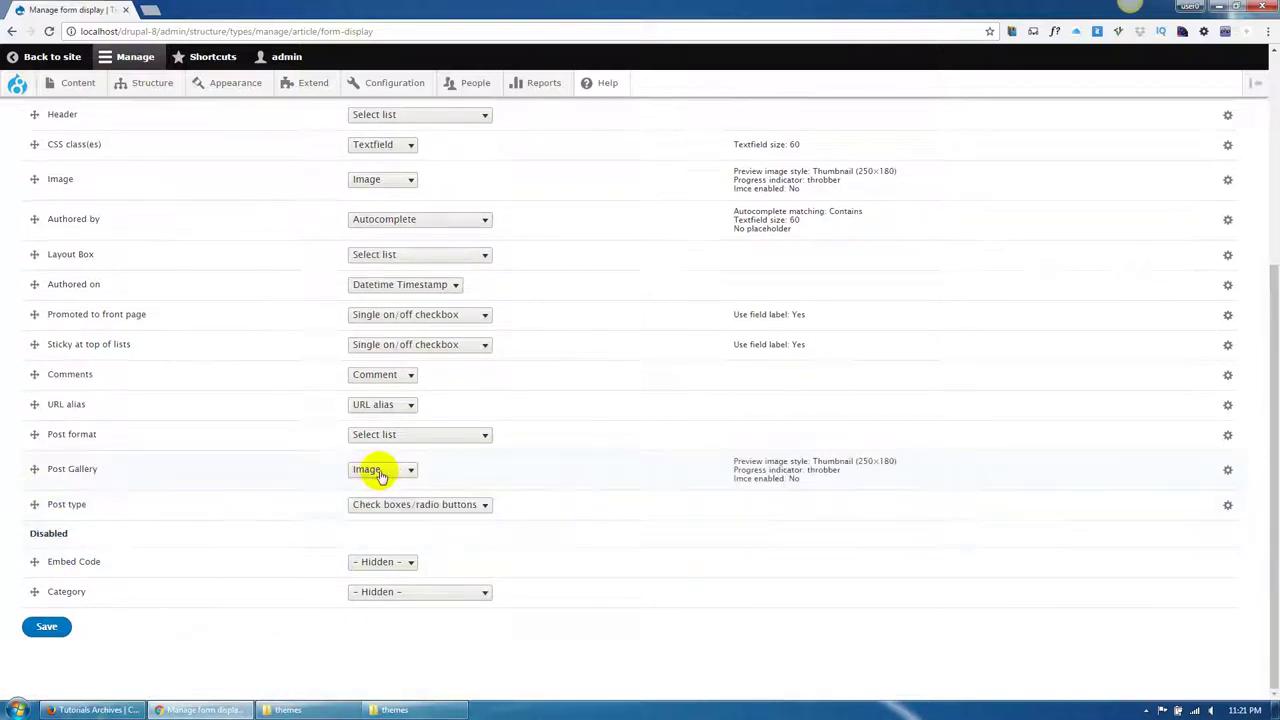
{"action": "left_click_drag", "start_coordinate": [37, 561], "coordinate": [45, 504]}
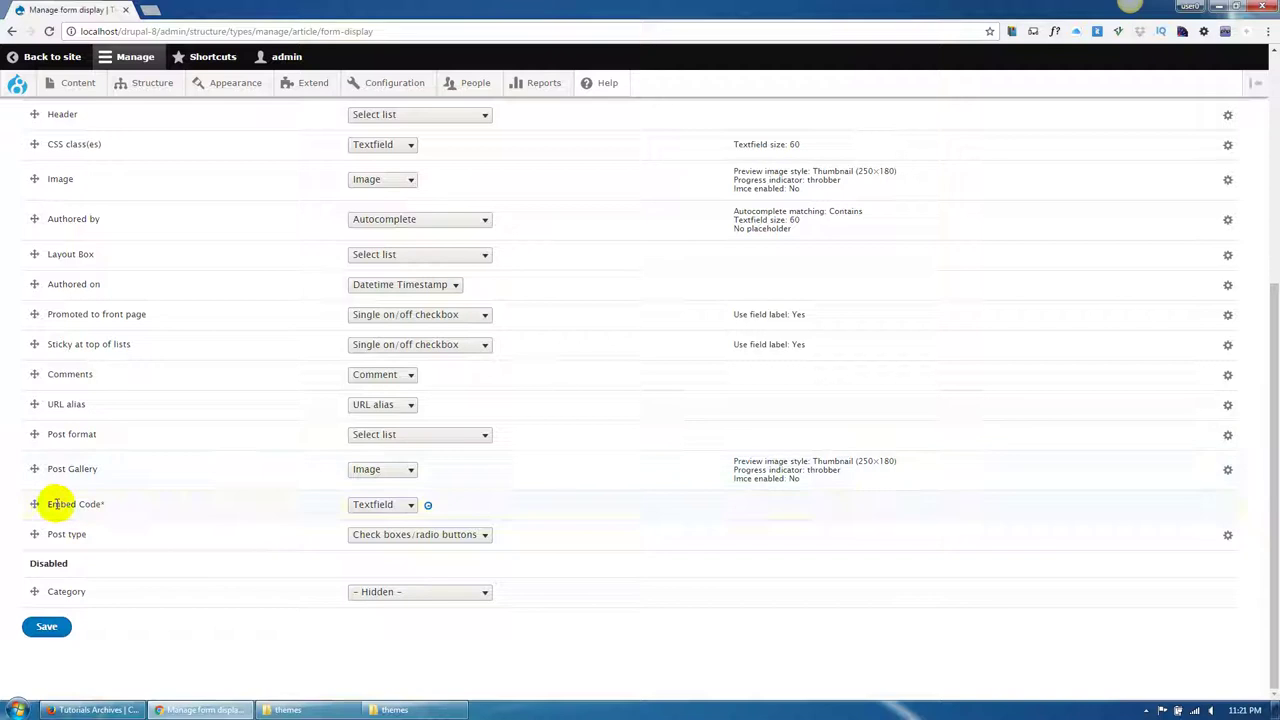
Enable the Category field between Embed Code and Post type, and set its widget to Check boxes/radio buttons.
{"action": "left_click_drag", "start_coordinate": [33, 590], "coordinate": [60, 520]}
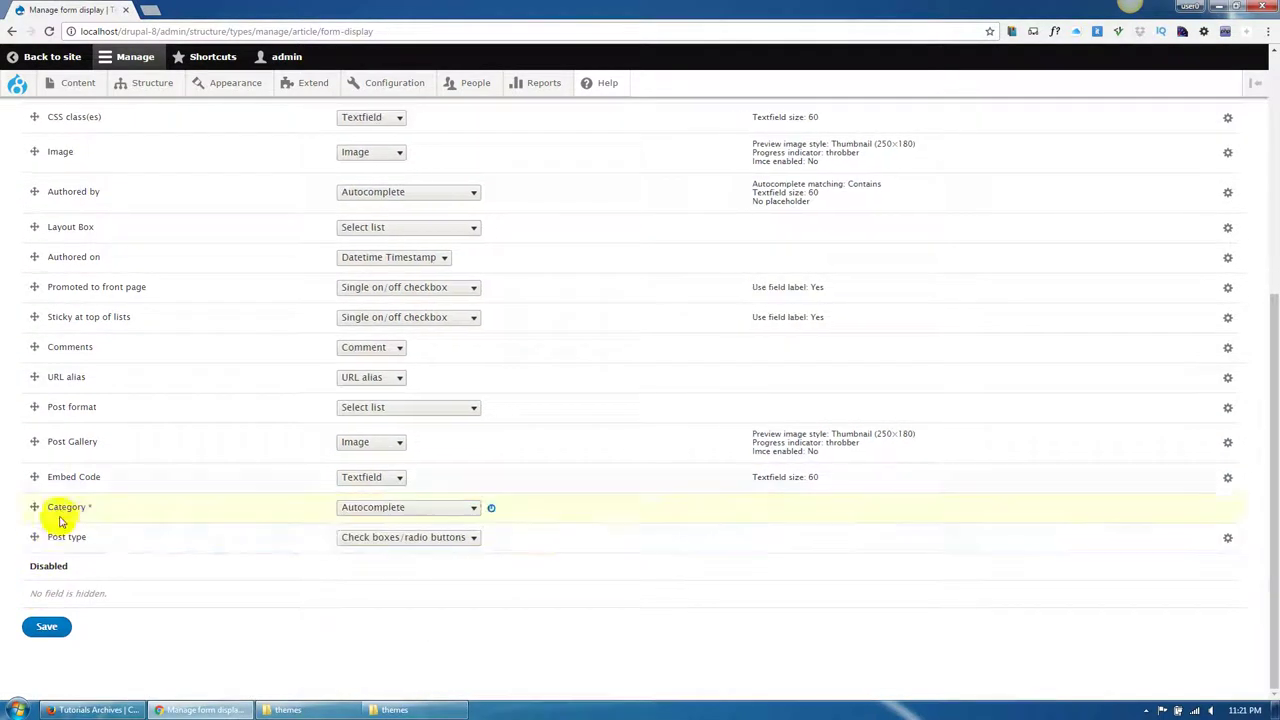
{"action": "left_click", "coordinate": [449, 489]}
{"action": "key", "text": "Down"}
{"action": "key", "text": "Down"}
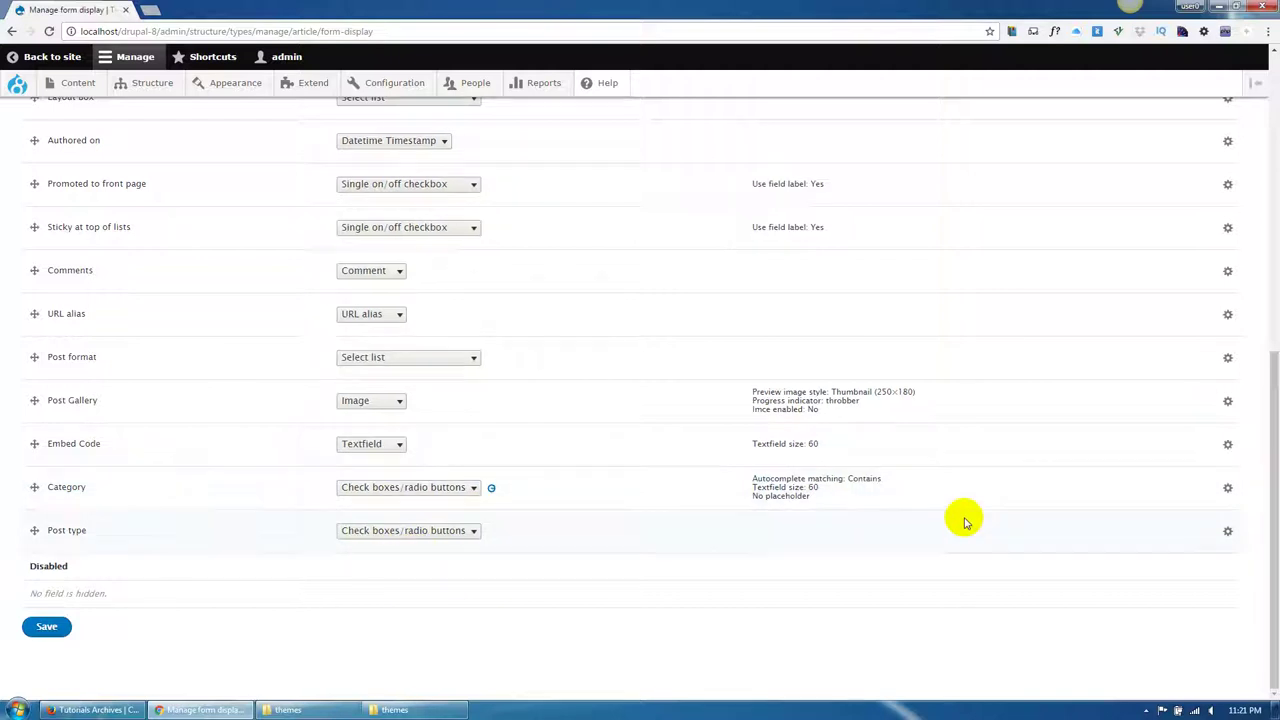
Allow users to select files from Imce File Manager for the Post Gallery field and update its widget settings.
{"action": "left_click", "coordinate": [1228, 445]}
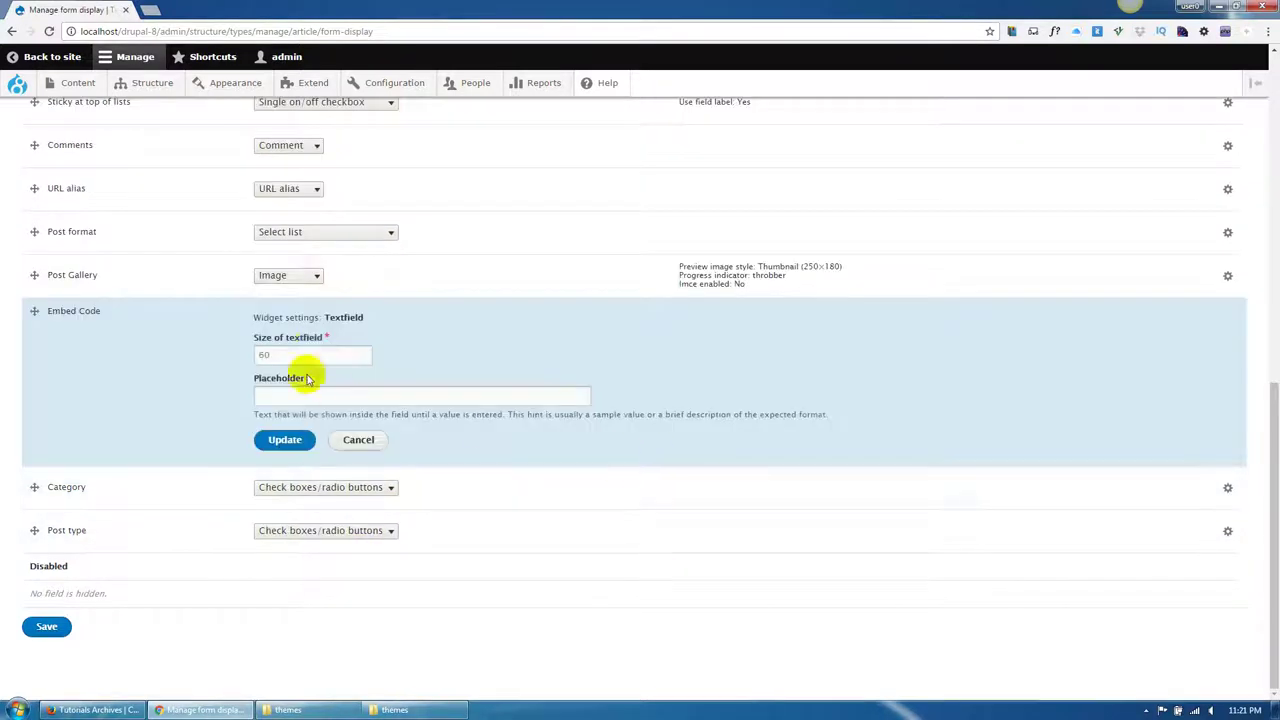
{"action": "left_click", "coordinate": [279, 441]}
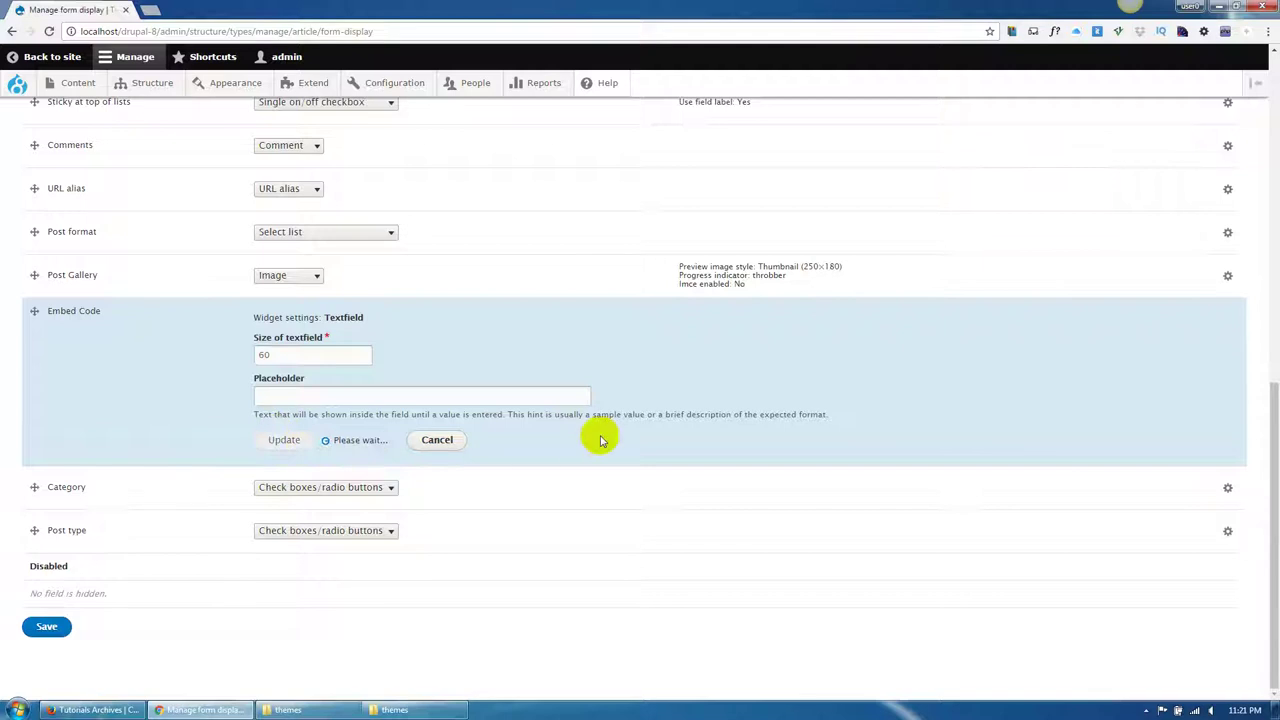
{"action": "left_click", "coordinate": [1227, 401]}
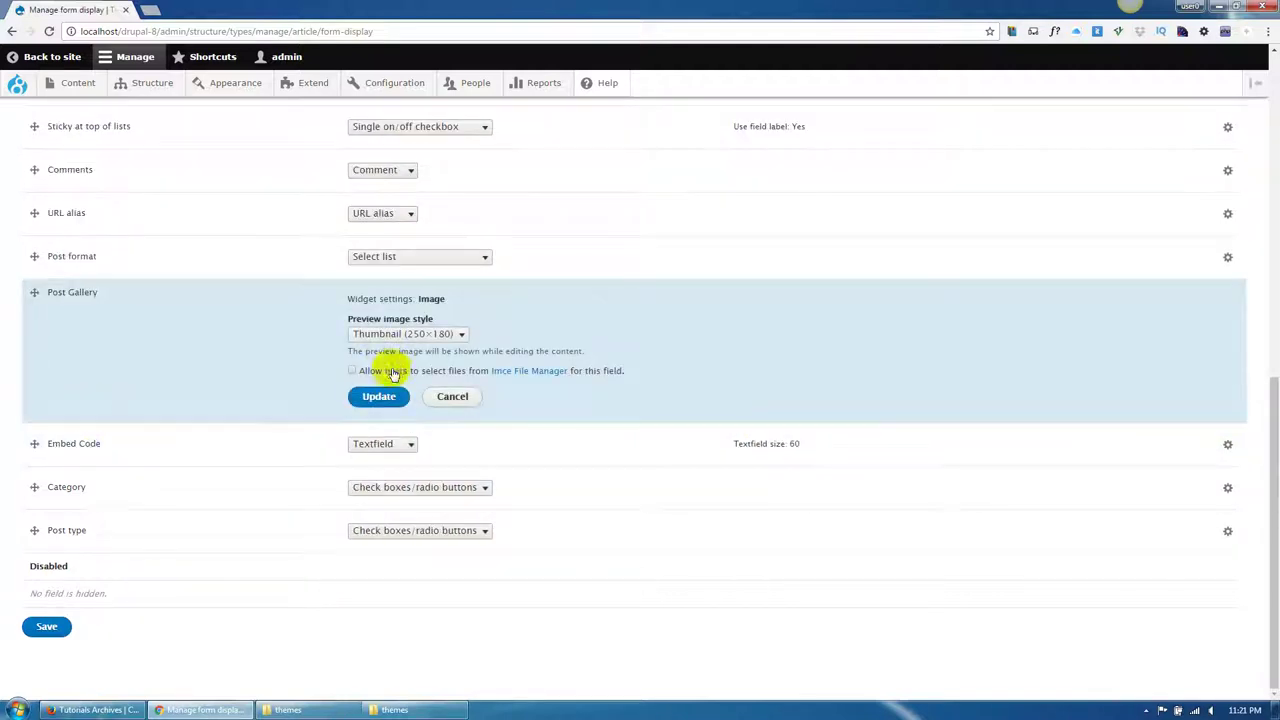
{"action": "left_click", "coordinate": [378, 395]}
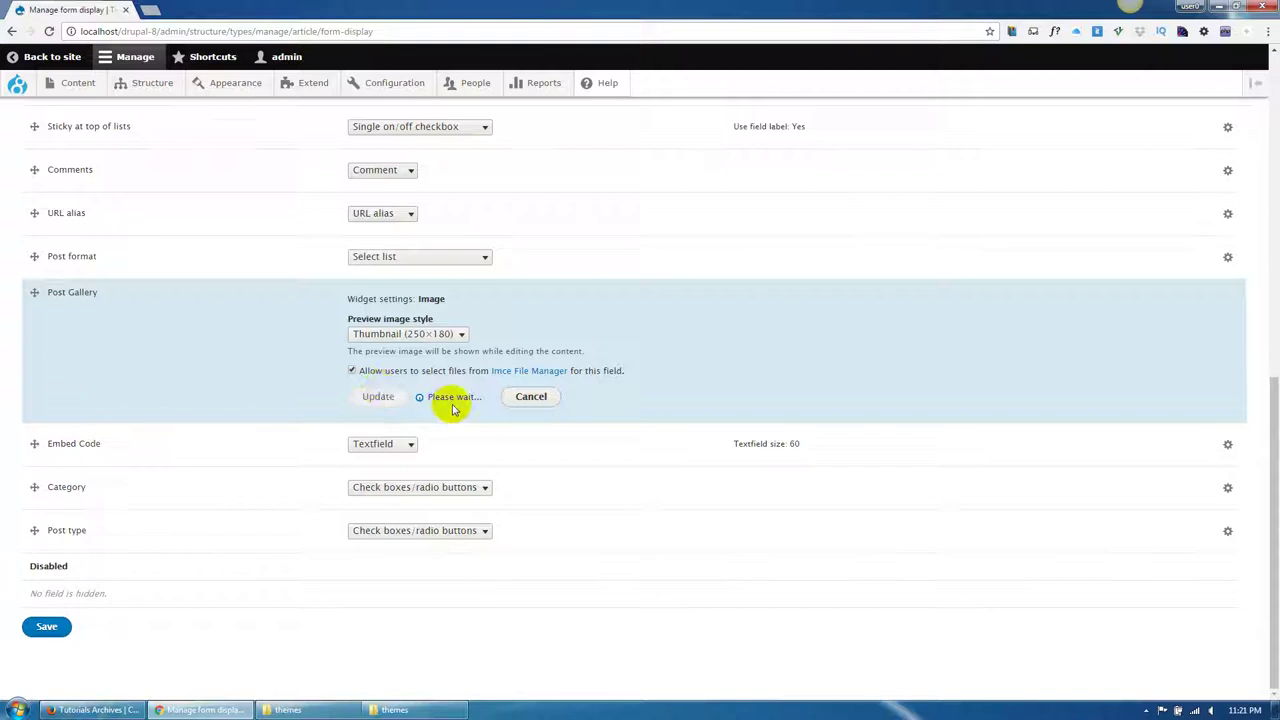
Allow Imce File Manager selection for the Image field and save the Article form display.
{"action": "scroll", "coordinate": [437, 420], "scroll_direction": "up", "scroll_amount": 3}
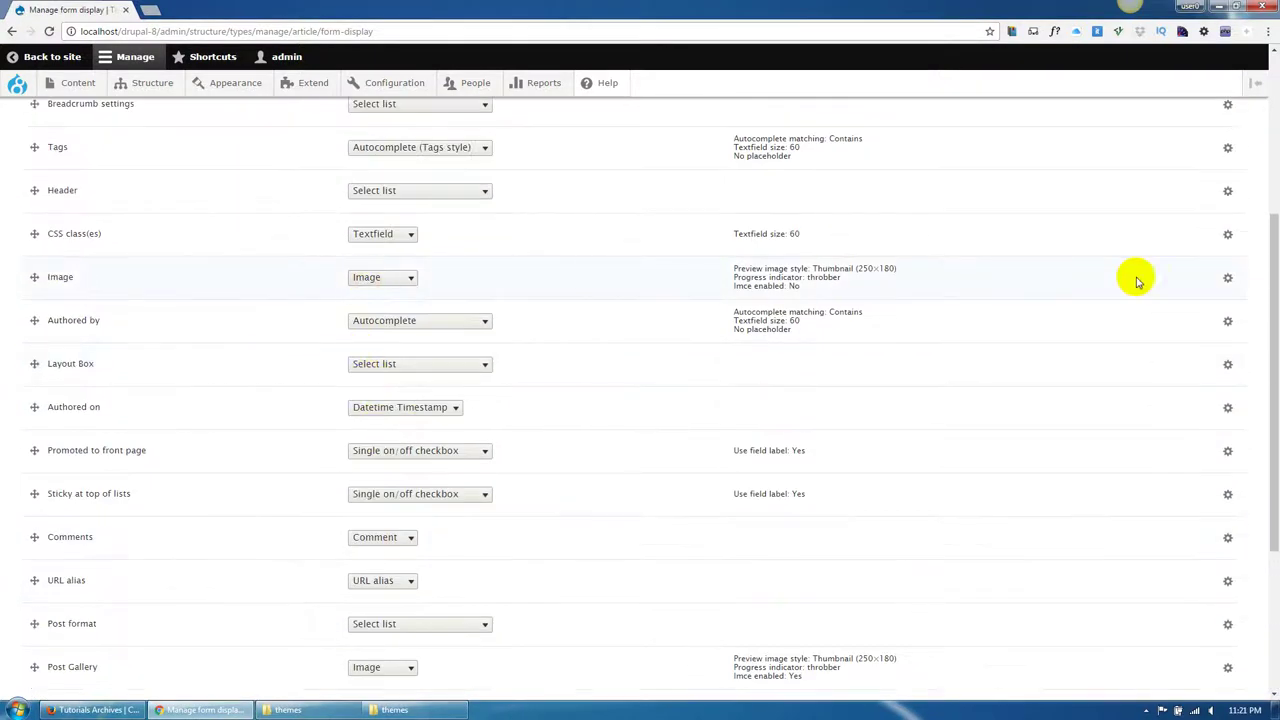
{"action": "left_click", "coordinate": [1227, 277]}
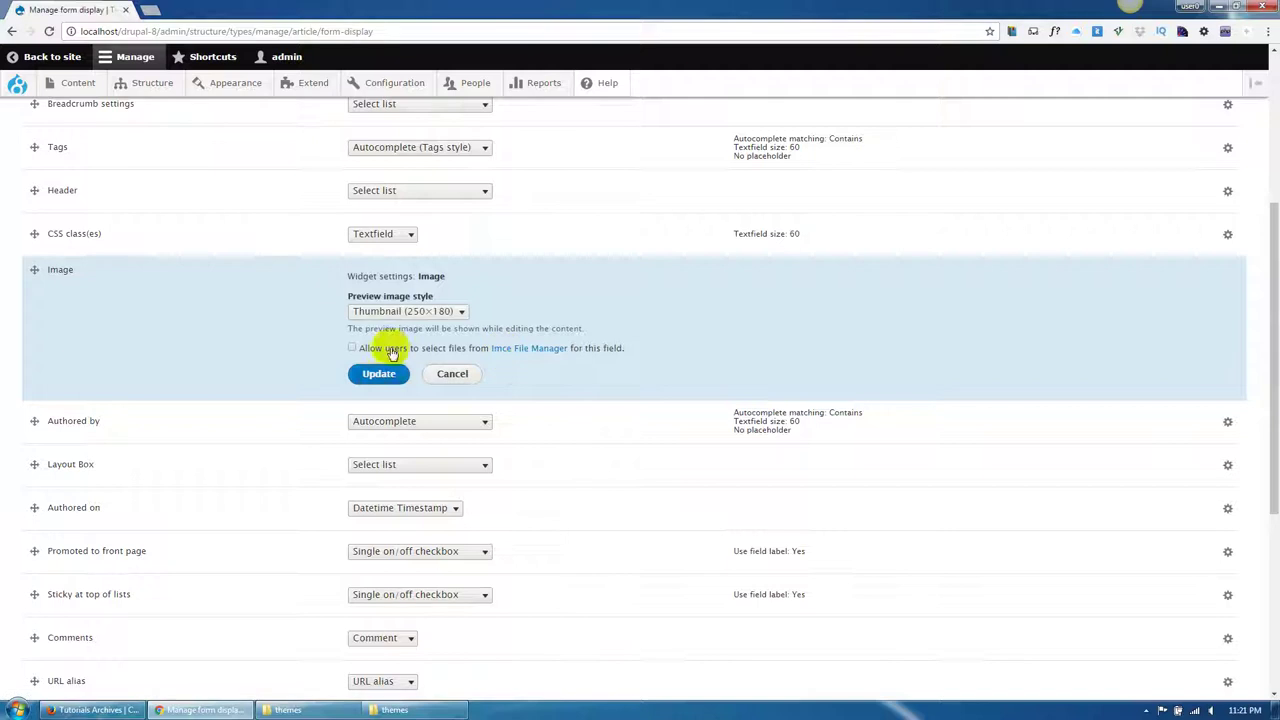
{"action": "left_click", "coordinate": [379, 374]}
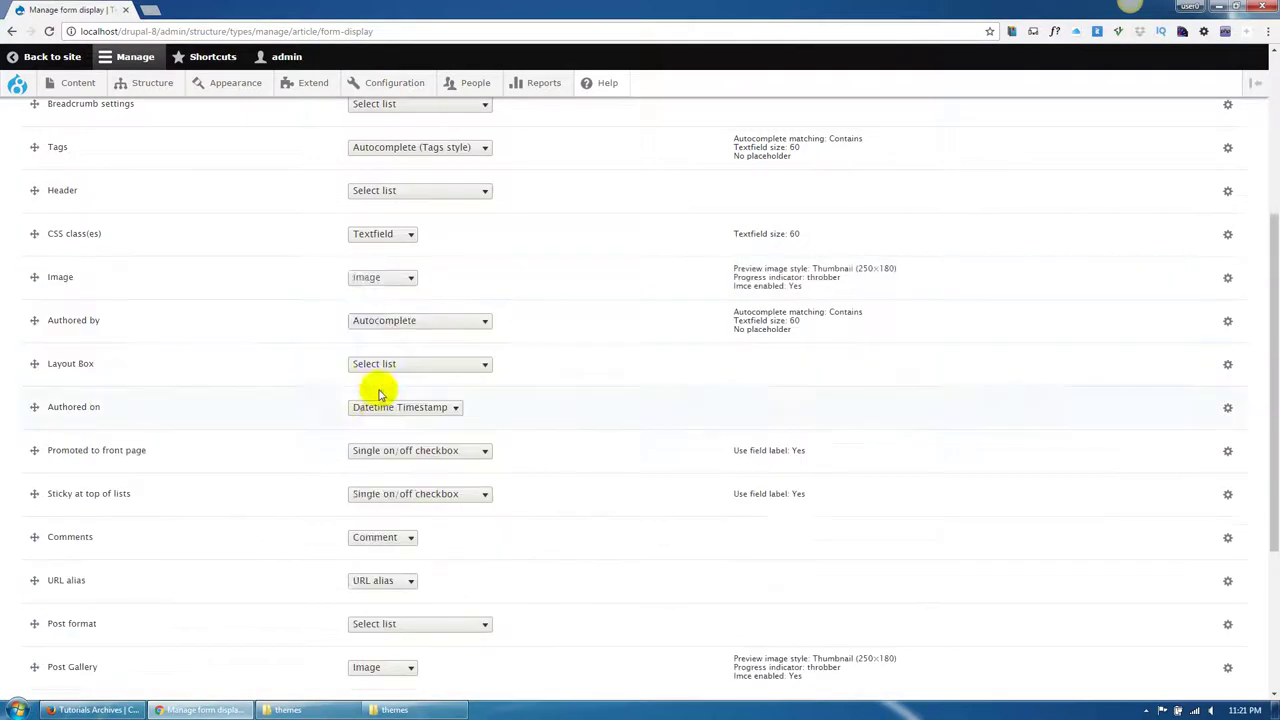
{"action": "scroll", "coordinate": [380, 400], "scroll_direction": "down", "scroll_amount": 5}
{"action": "left_click", "coordinate": [42, 627]}
{"action": "scroll", "coordinate": [242, 525], "scroll_direction": "up", "scroll_amount": 1}
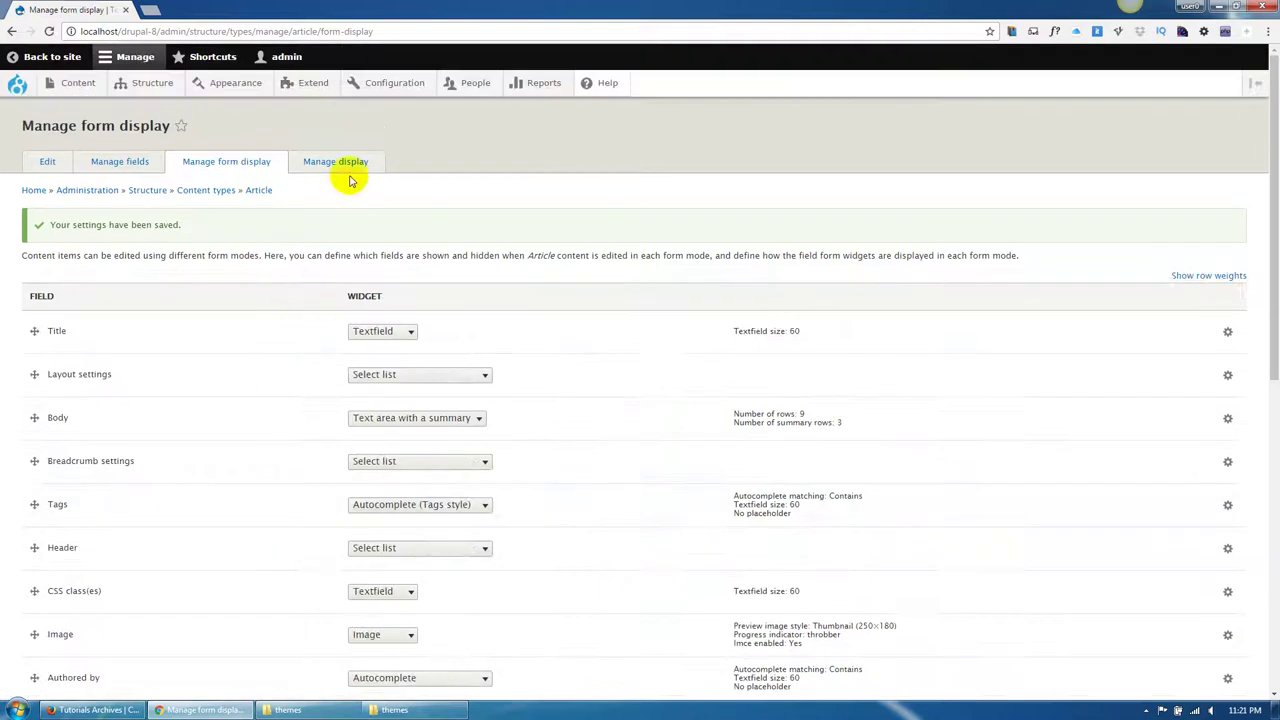
In Article's Manage display settings, enable Post type, Post Gallery, Post format, Embed Code and Category in that order below Comments.
{"action": "left_click", "coordinate": [340, 164]}
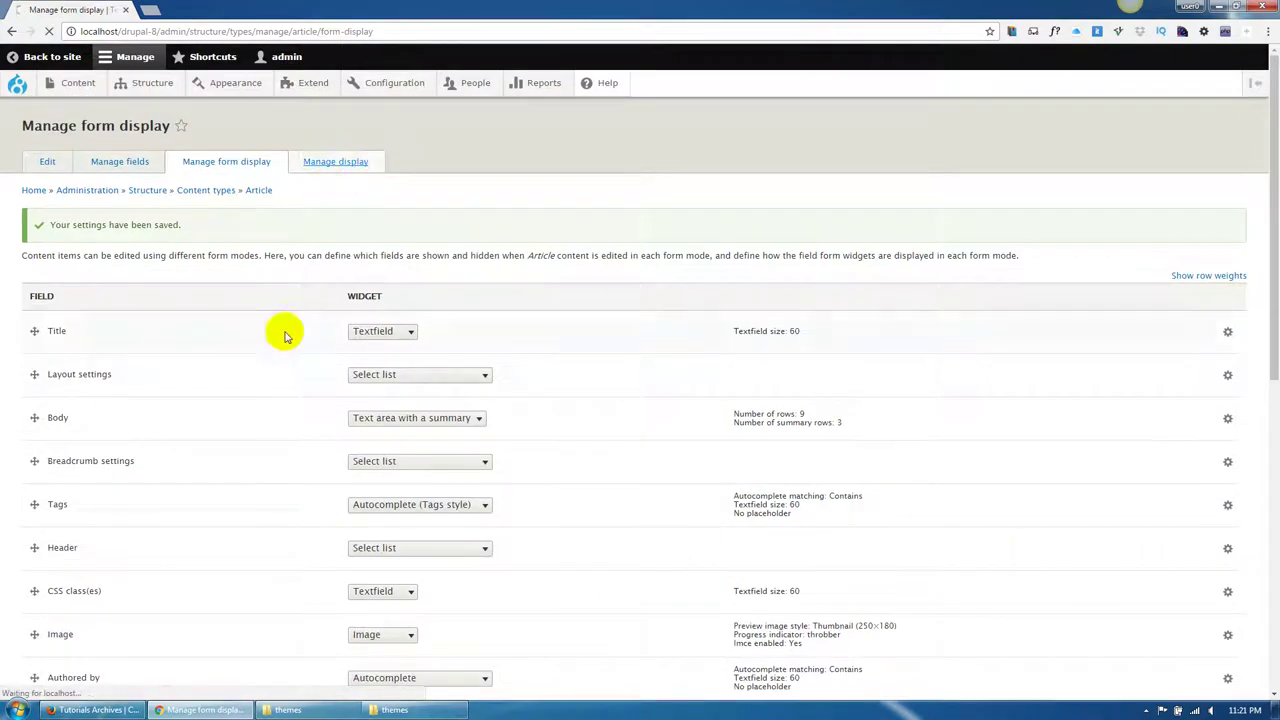
{"action": "scroll", "coordinate": [230, 432], "scroll_direction": "down", "scroll_amount": 1}
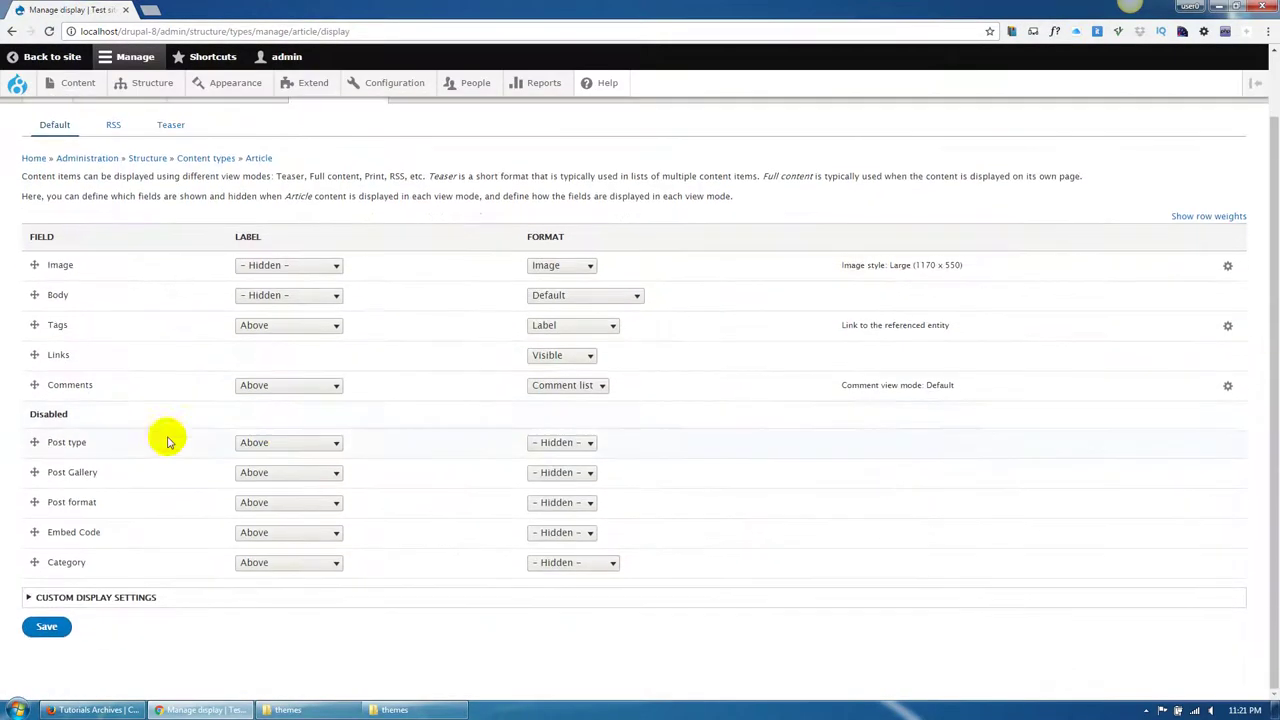
{"action": "left_click_drag", "start_coordinate": [33, 441], "coordinate": [36, 415]}
{"action": "left_click_drag", "start_coordinate": [34, 489], "coordinate": [38, 527]}
{"action": "left_click_drag", "start_coordinate": [35, 475], "coordinate": [35, 448]}
{"action": "mouse_move", "coordinate": [34, 503]}
{"action": "left_mouse_down"}
{"action": "mouse_move", "coordinate": [37, 489]}
{"action": "mouse_move", "coordinate": [34, 531]}
{"action": "mouse_move", "coordinate": [34, 508]}
{"action": "left_mouse_up"}
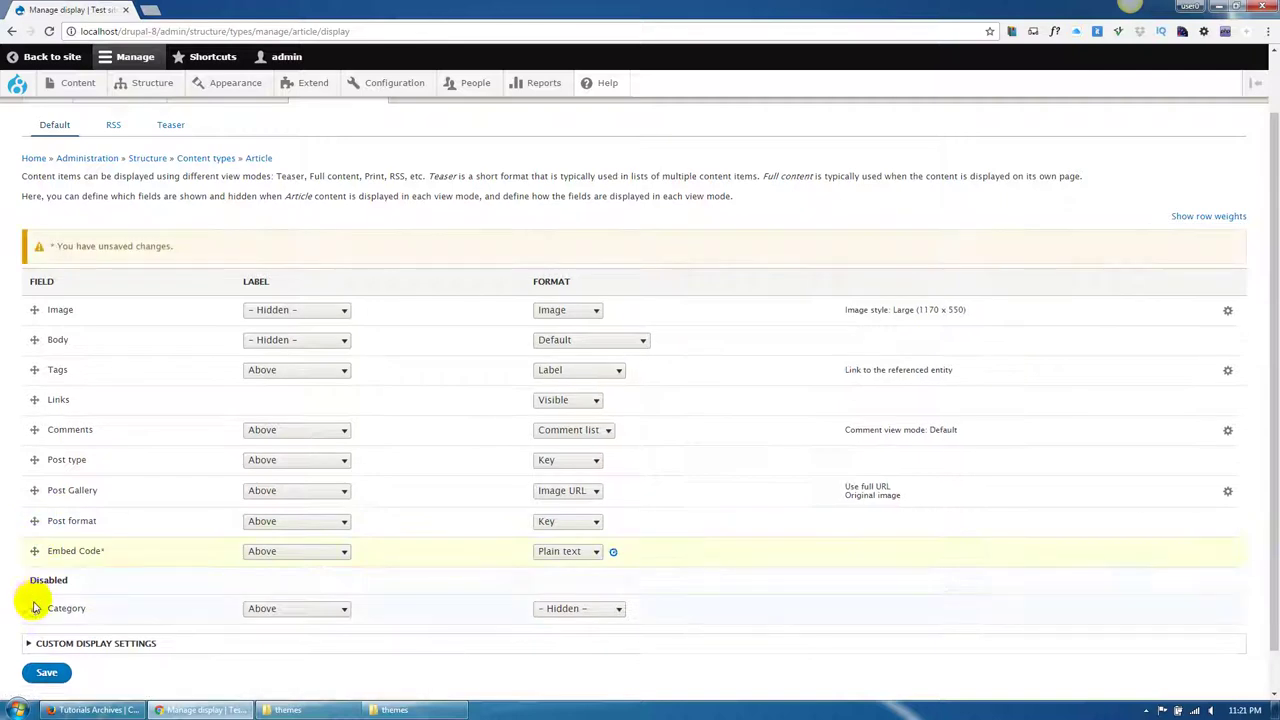
{"action": "left_click_drag", "start_coordinate": [33, 607], "coordinate": [171, 551]}
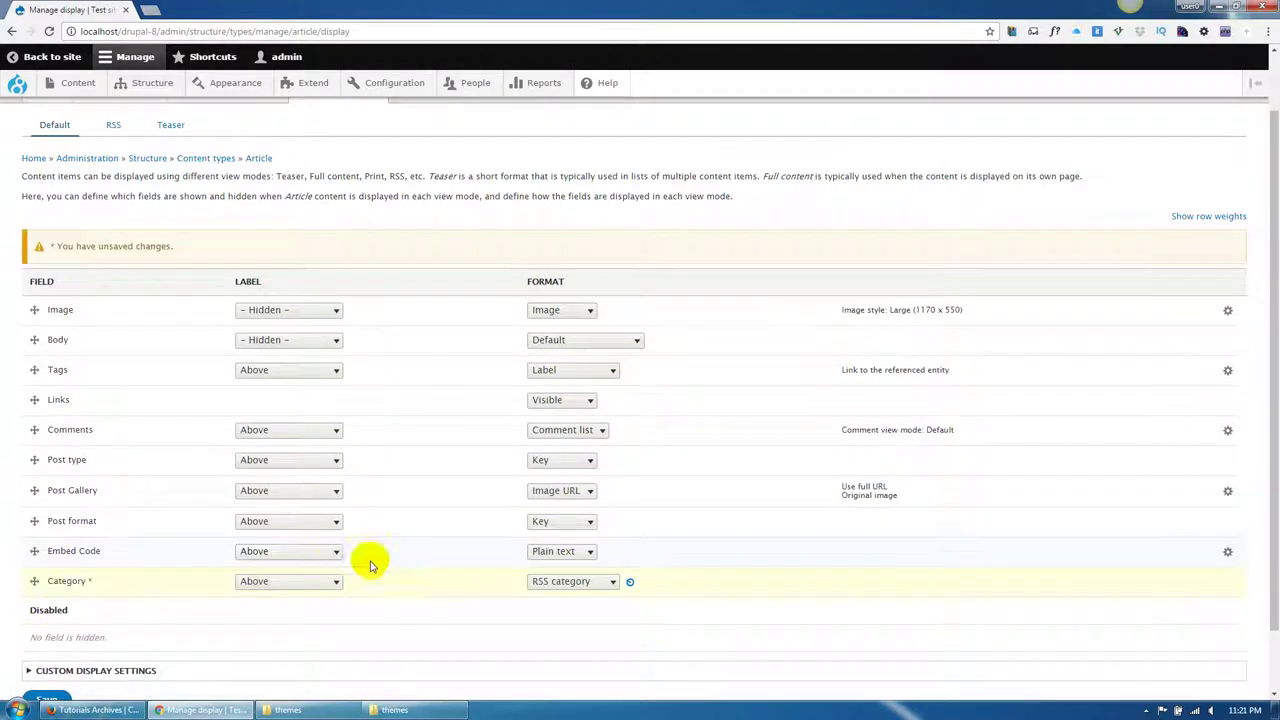
Set the Category format to Label and the Post Gallery format to Image, keep Post format as Key, and save the display.
{"action": "scroll", "coordinate": [530, 560], "scroll_direction": "down", "scroll_amount": 2}
{"action": "left_click", "coordinate": [563, 502]}
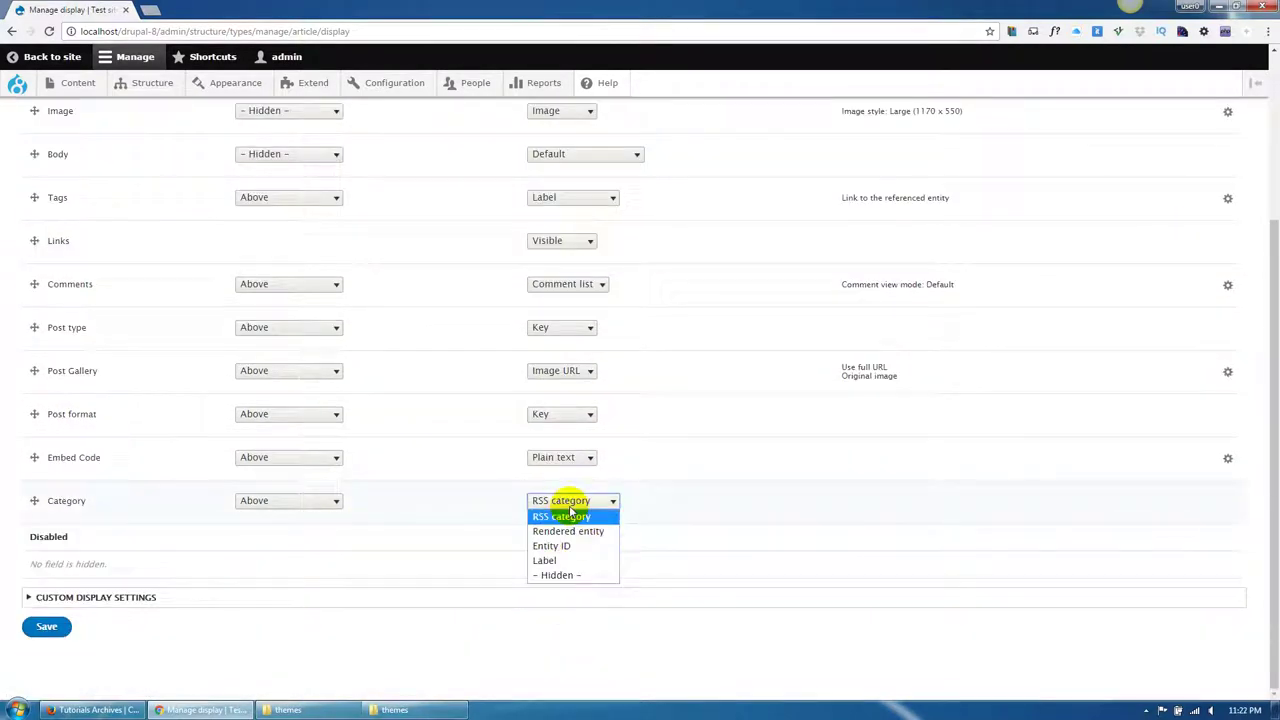
{"action": "left_click", "coordinate": [552, 560]}
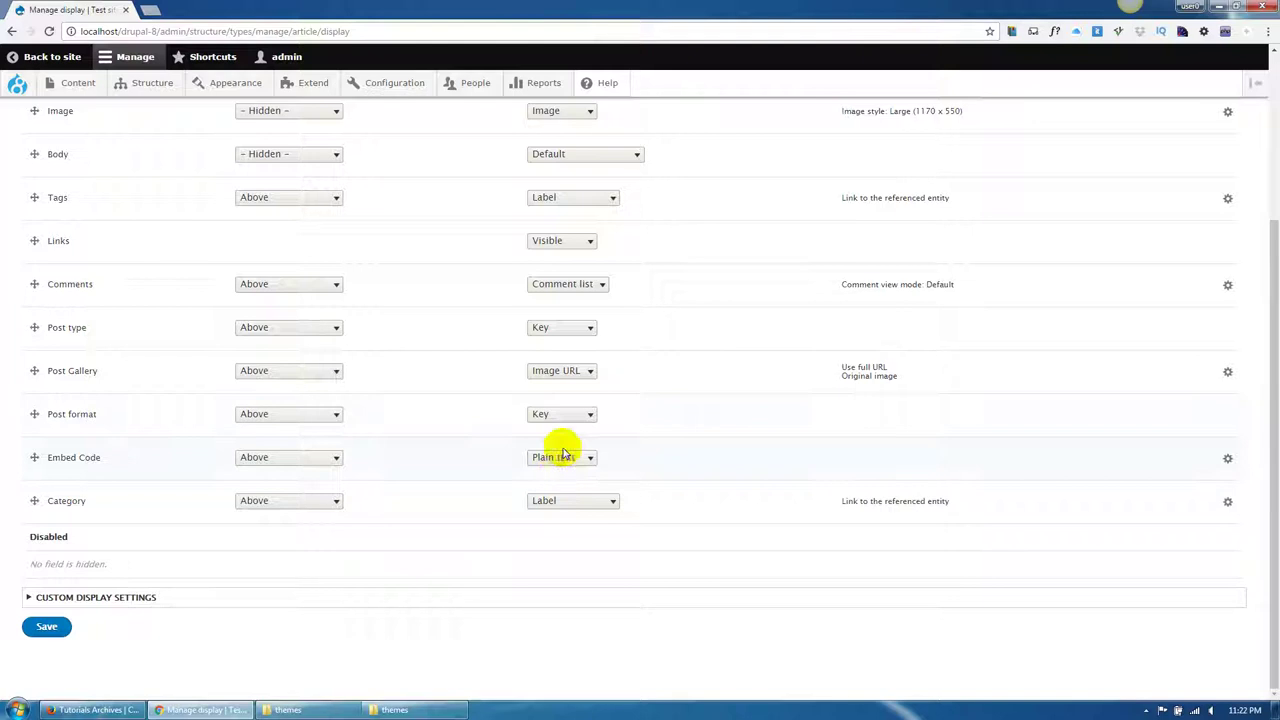
{"action": "left_click", "coordinate": [565, 415]}
{"action": "left_click", "coordinate": [567, 428]}
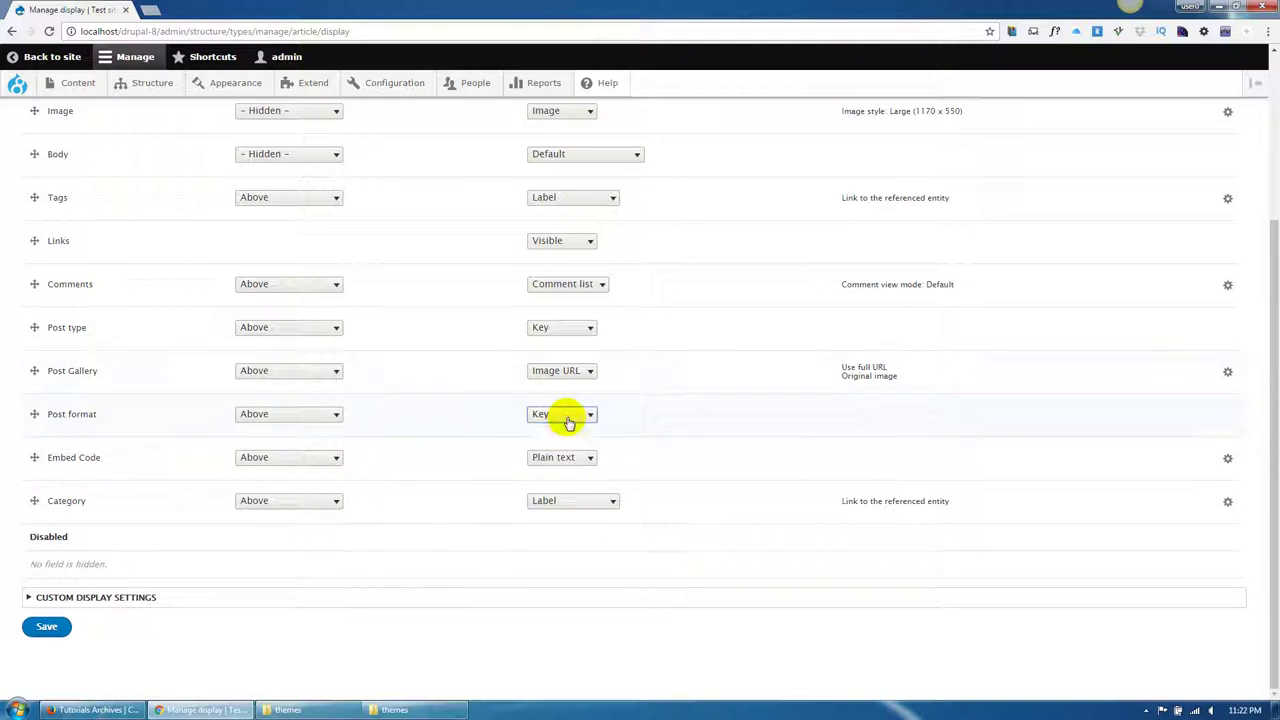
{"action": "left_click", "coordinate": [577, 370]}
{"action": "left_click", "coordinate": [563, 401]}
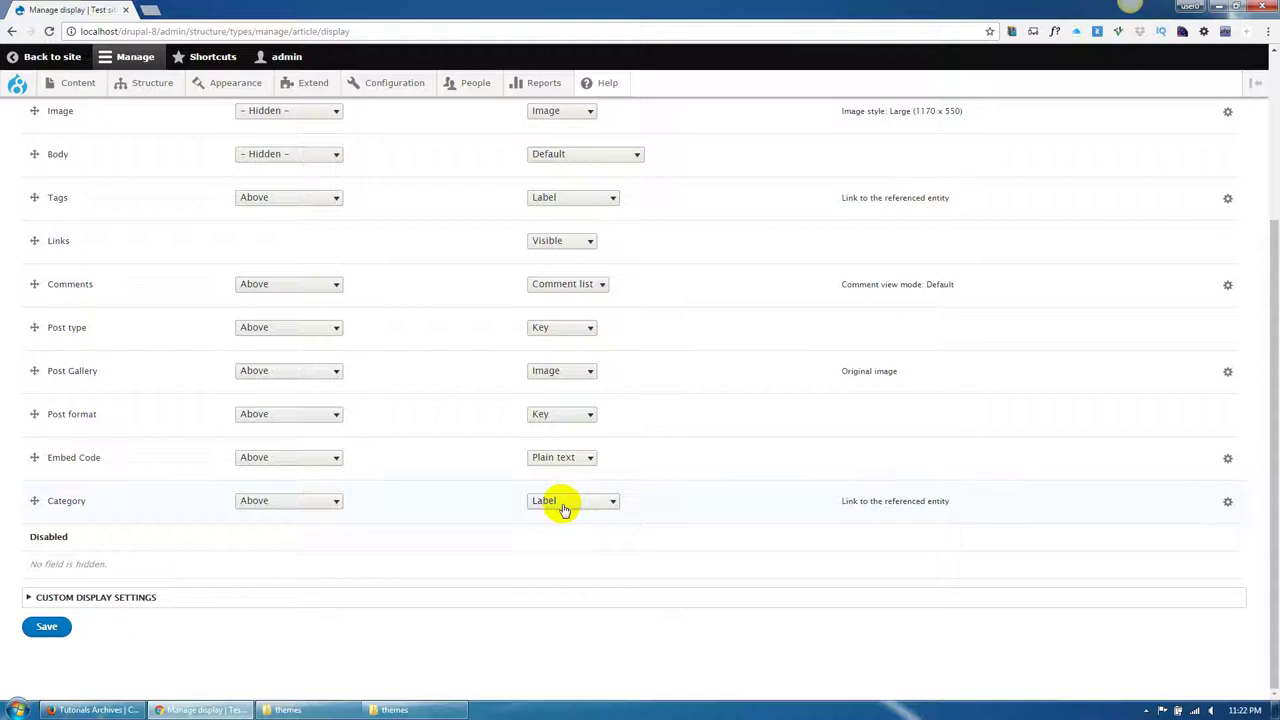
{"action": "left_click", "coordinate": [42, 627]}
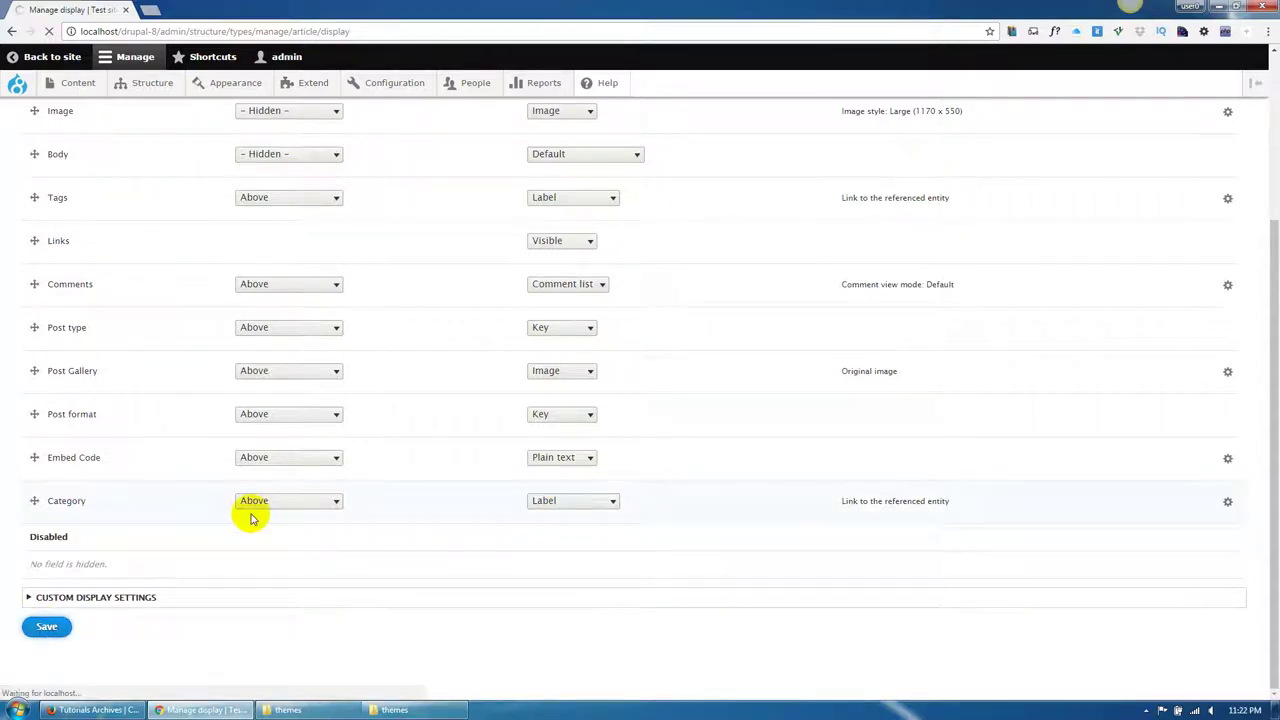
Set the labels of Tags, Comments, Post type and Post Gallery to Hidden in the Article display.
{"action": "scroll", "coordinate": [280, 436], "scroll_direction": "down", "scroll_amount": 2}
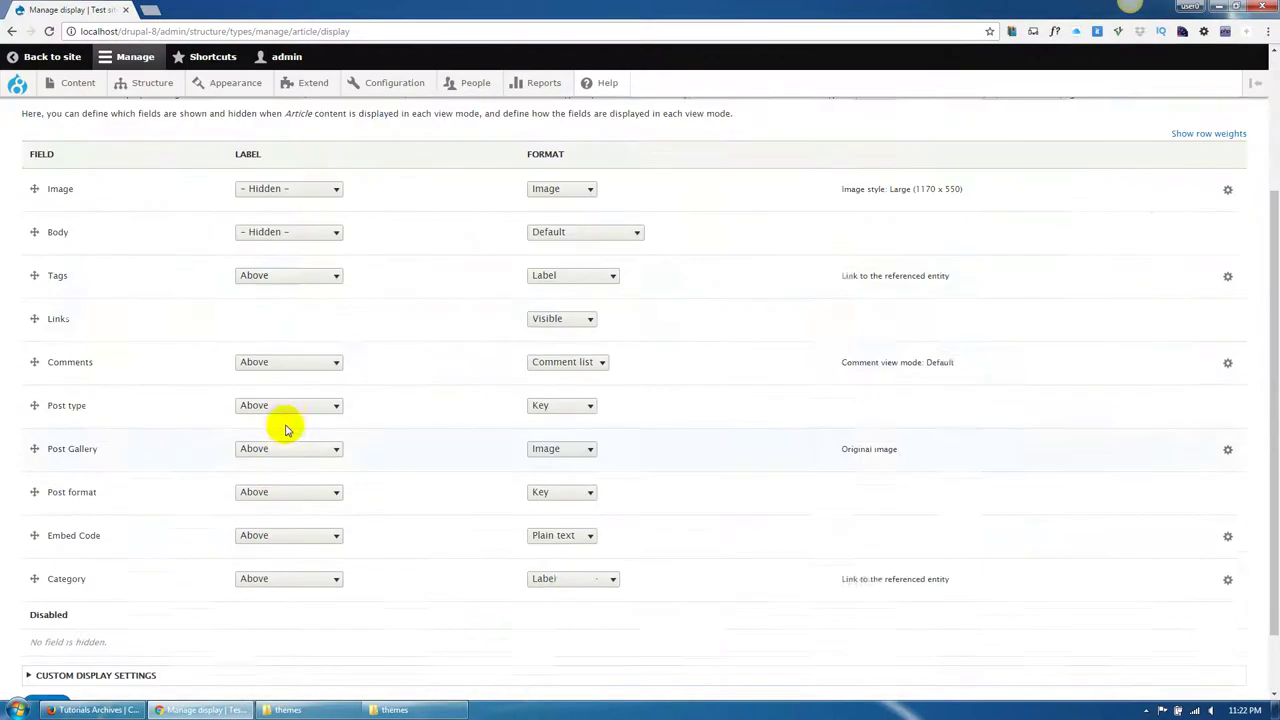
{"action": "left_click", "coordinate": [298, 285]}
{"action": "left_click", "coordinate": [286, 303]}
{"action": "left_click", "coordinate": [280, 362]}
{"action": "left_click", "coordinate": [278, 393]}
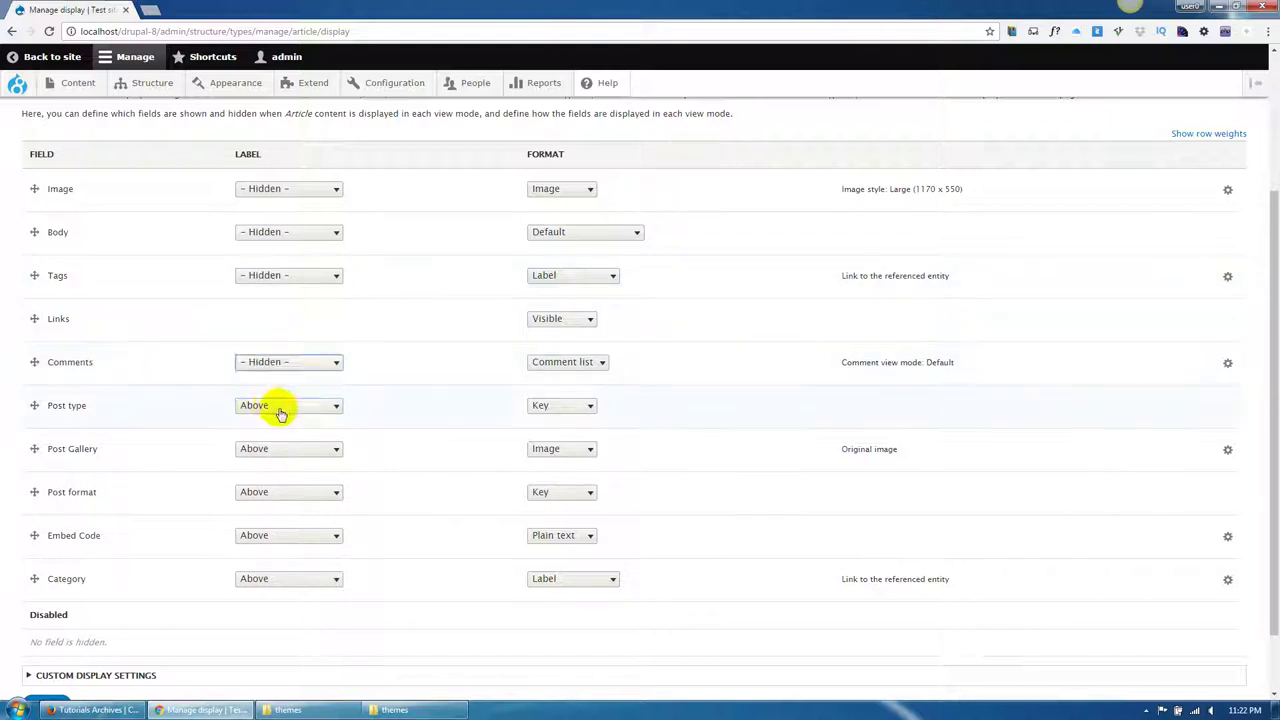
{"action": "left_click", "coordinate": [280, 410]}
{"action": "left_click", "coordinate": [286, 436]}
{"action": "left_click", "coordinate": [278, 449]}
{"action": "left_click", "coordinate": [280, 480]}
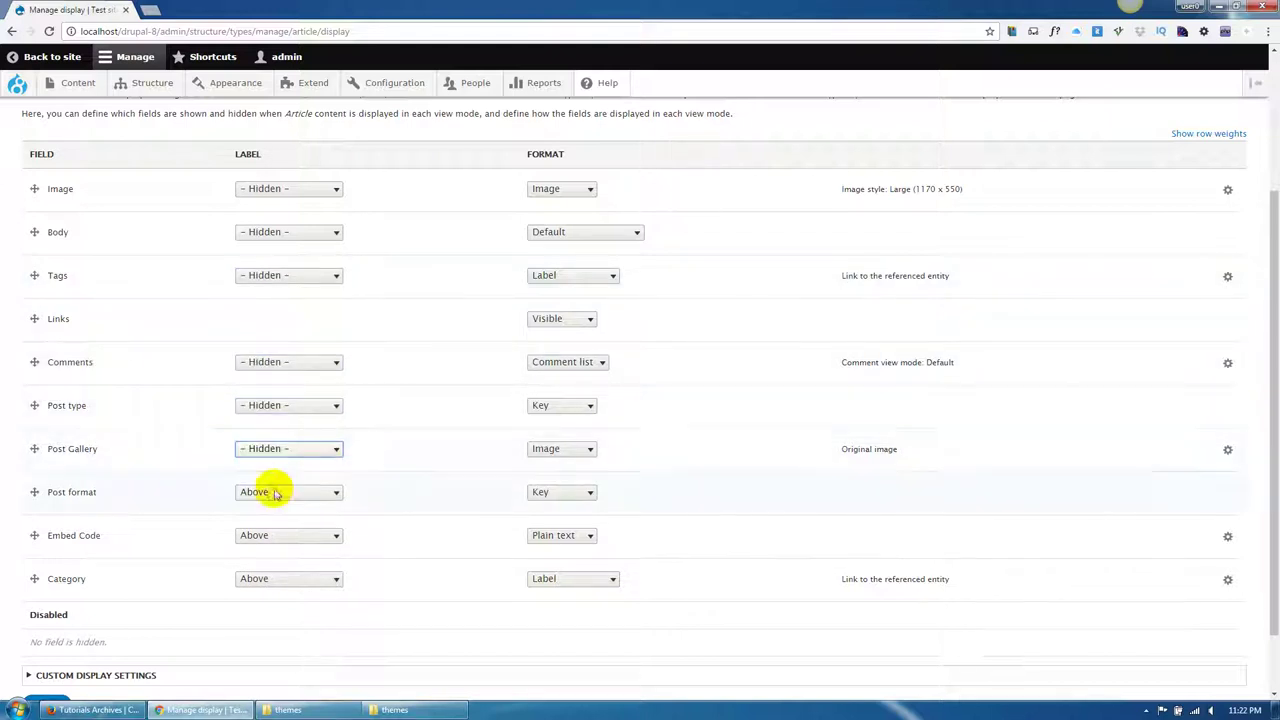
Set the labels of Post format, Embed Code and Category to Hidden and save the Article display.
{"action": "left_click", "coordinate": [275, 492]}
{"action": "left_click", "coordinate": [262, 536]}
{"action": "left_click", "coordinate": [258, 533]}
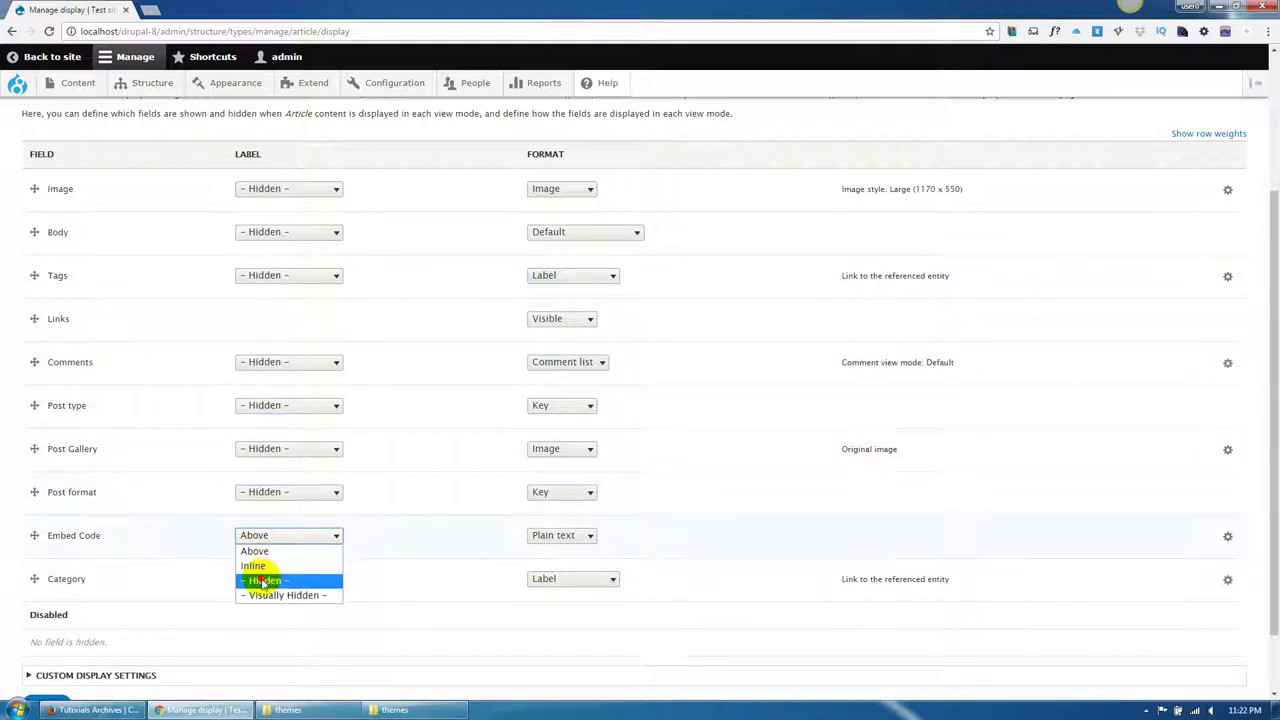
{"action": "left_click", "coordinate": [262, 580]}
{"action": "left_click", "coordinate": [280, 578]}
{"action": "left_click", "coordinate": [268, 622]}
{"action": "scroll", "coordinate": [95, 660], "scroll_direction": "down", "scroll_amount": 1}
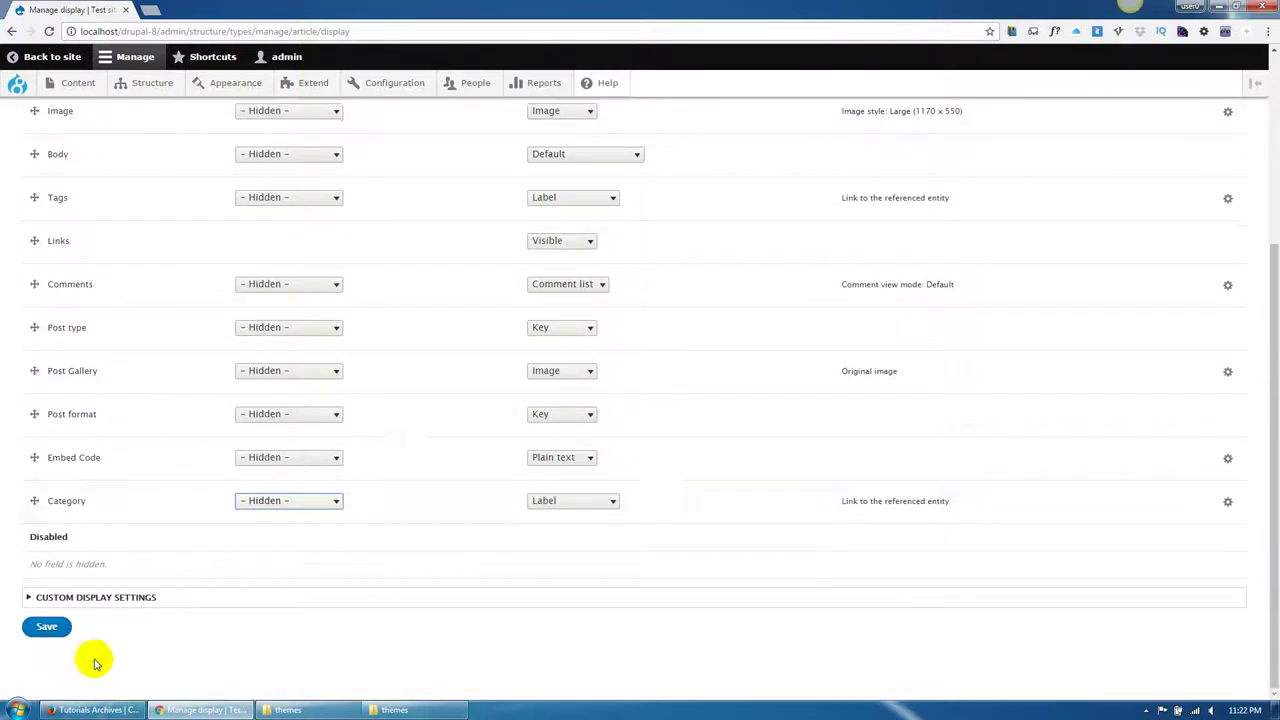
{"action": "left_click", "coordinate": [48, 628]}
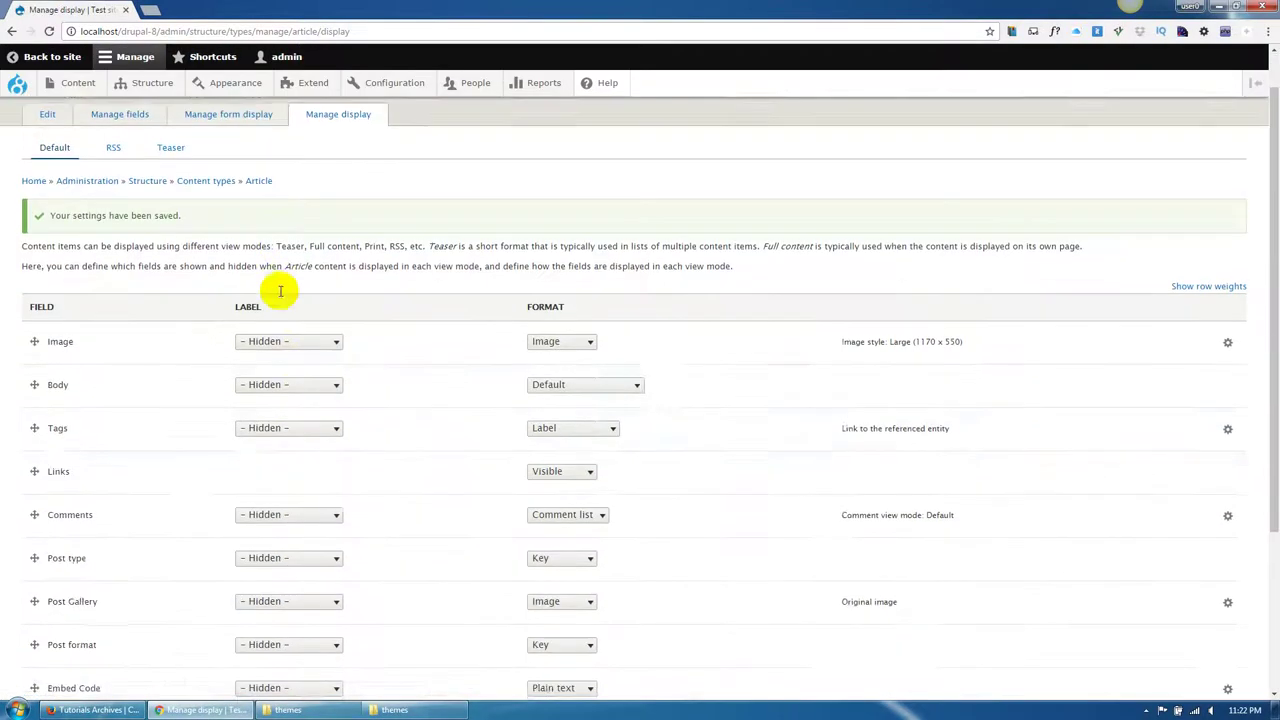
Open the Basic page content type's form display, enable the Block Builder field below Body, and save.
{"action": "scroll", "coordinate": [276, 290], "scroll_direction": "up", "scroll_amount": 2}
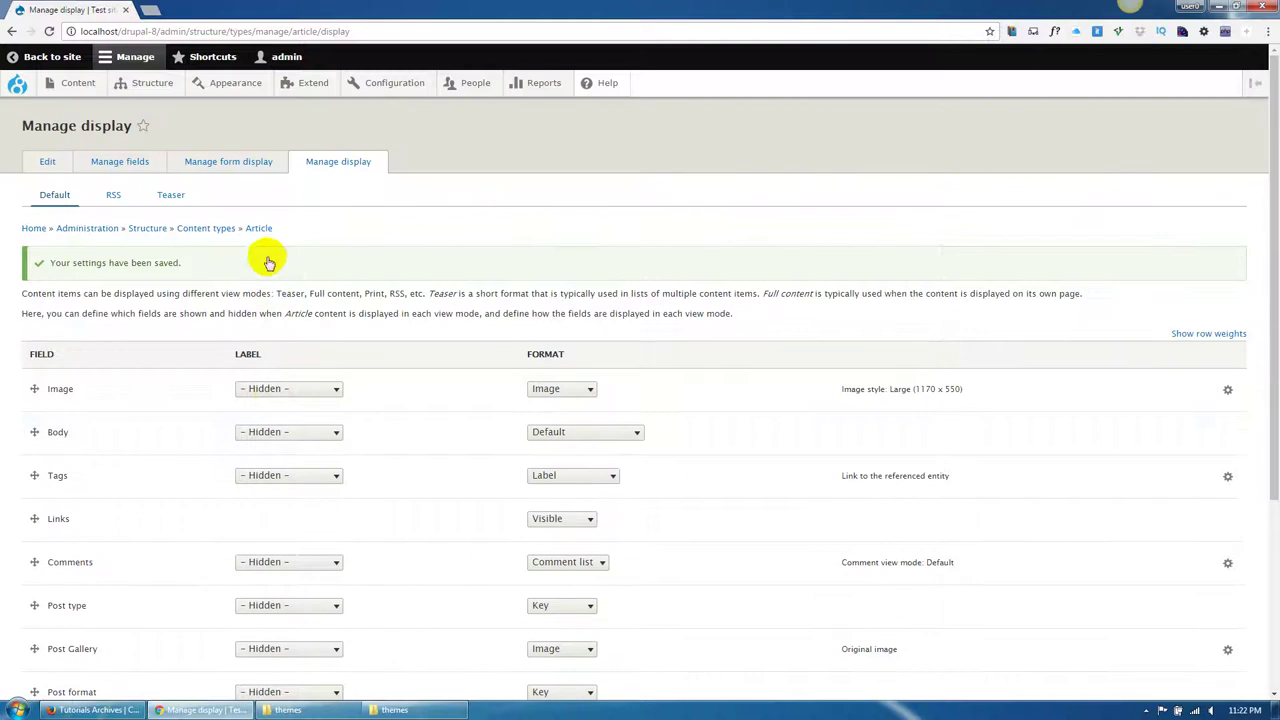
{"action": "mouse_move", "coordinate": [149, 86]}
{"action": "mouse_move", "coordinate": [163, 190]}
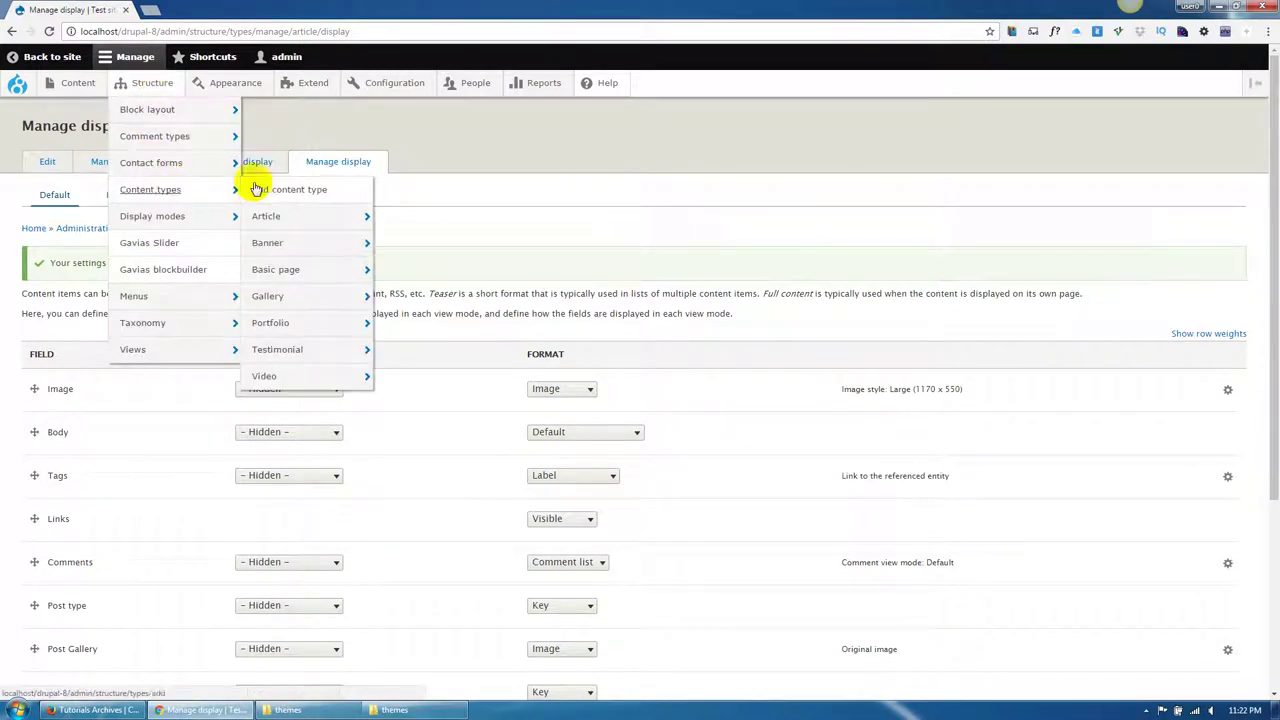
{"action": "mouse_move", "coordinate": [295, 275]}
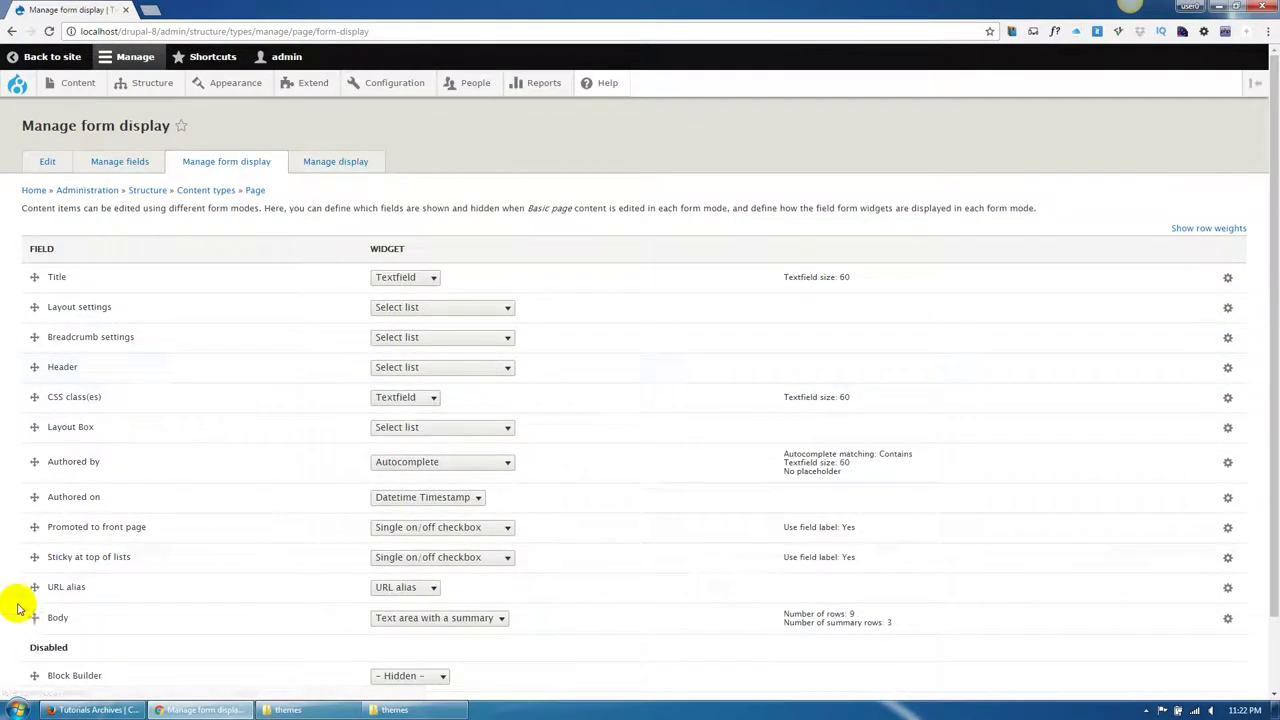
{"action": "scroll", "coordinate": [25, 620], "scroll_direction": "down", "scroll_amount": 2}
{"action": "left_click_drag", "start_coordinate": [28, 600], "coordinate": [37, 571]}
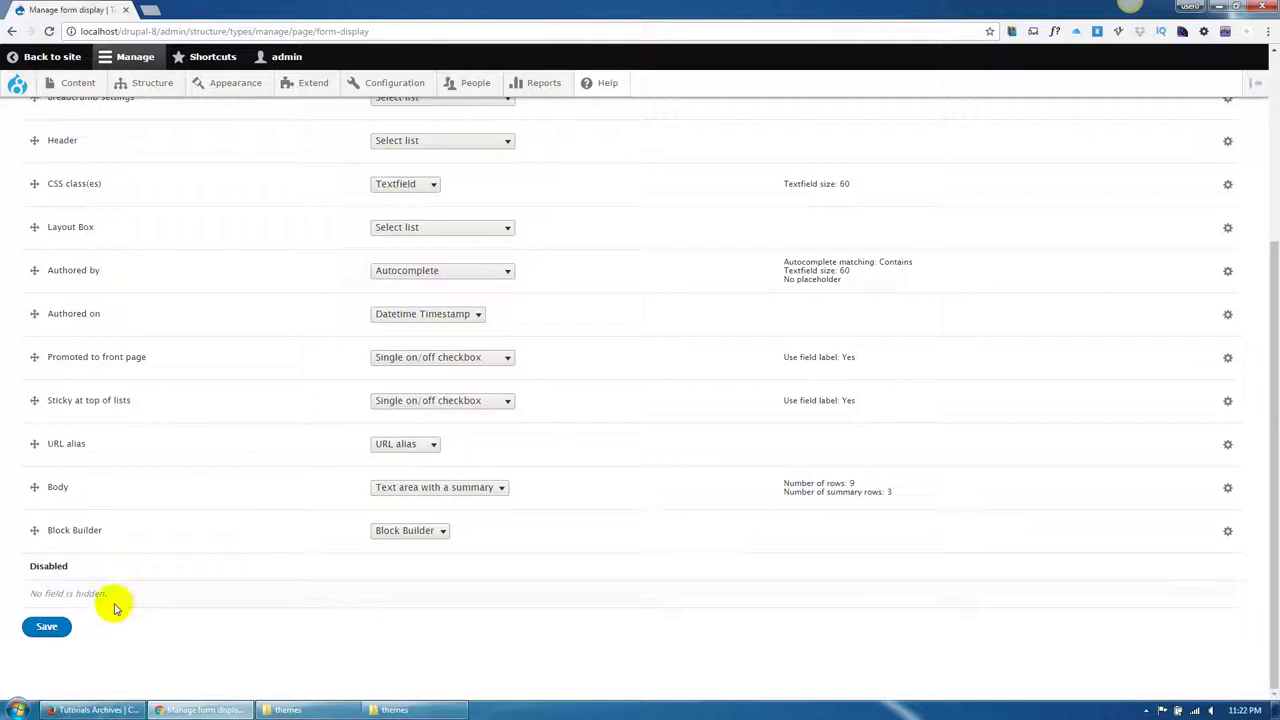
{"action": "left_click", "coordinate": [47, 627]}
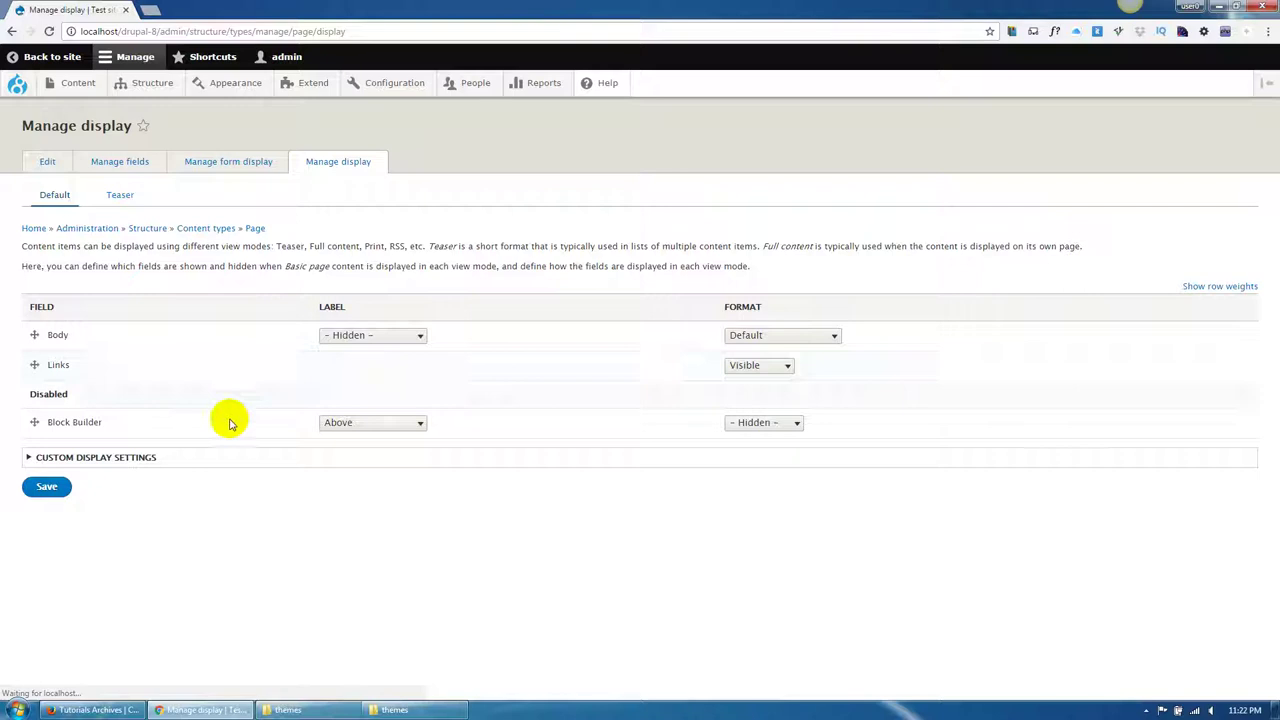
In the Basic page's Manage display settings, enable Block Builder below Links, set its label to Hidden, and save.
{"action": "left_click_drag", "start_coordinate": [37, 422], "coordinate": [38, 393]}
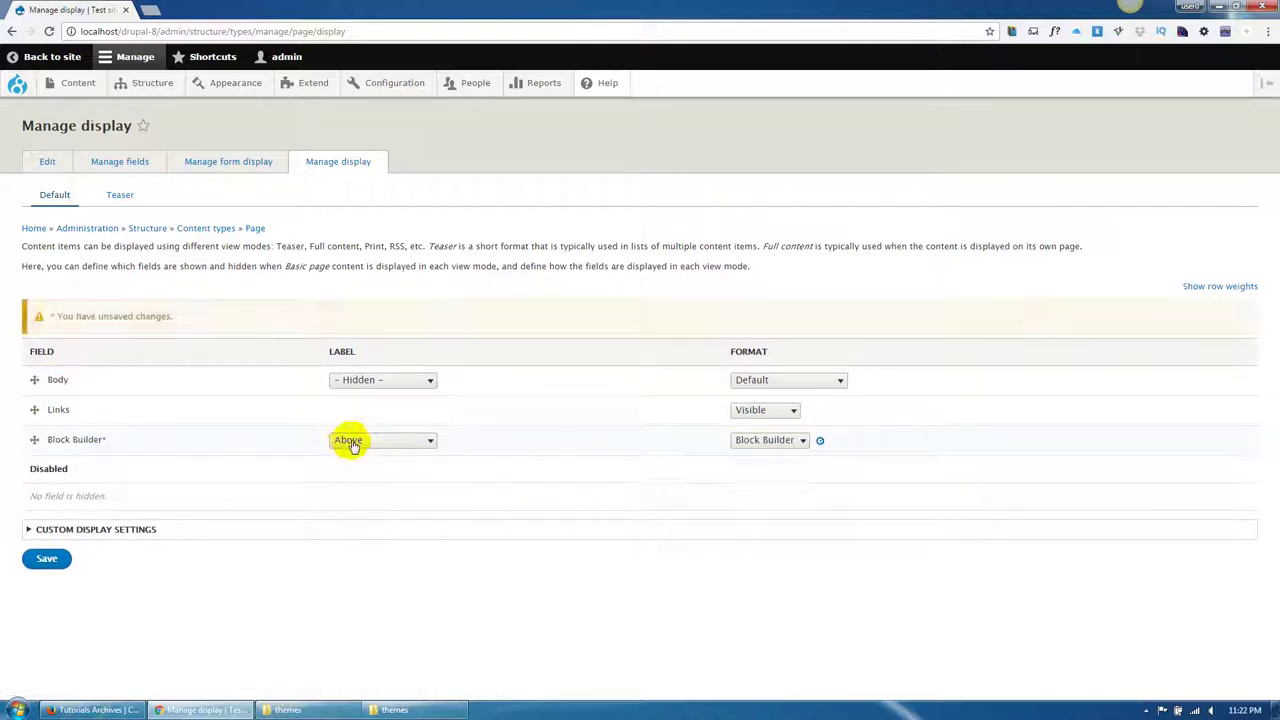
{"action": "left_click", "coordinate": [353, 434]}
{"action": "left_click", "coordinate": [352, 475]}
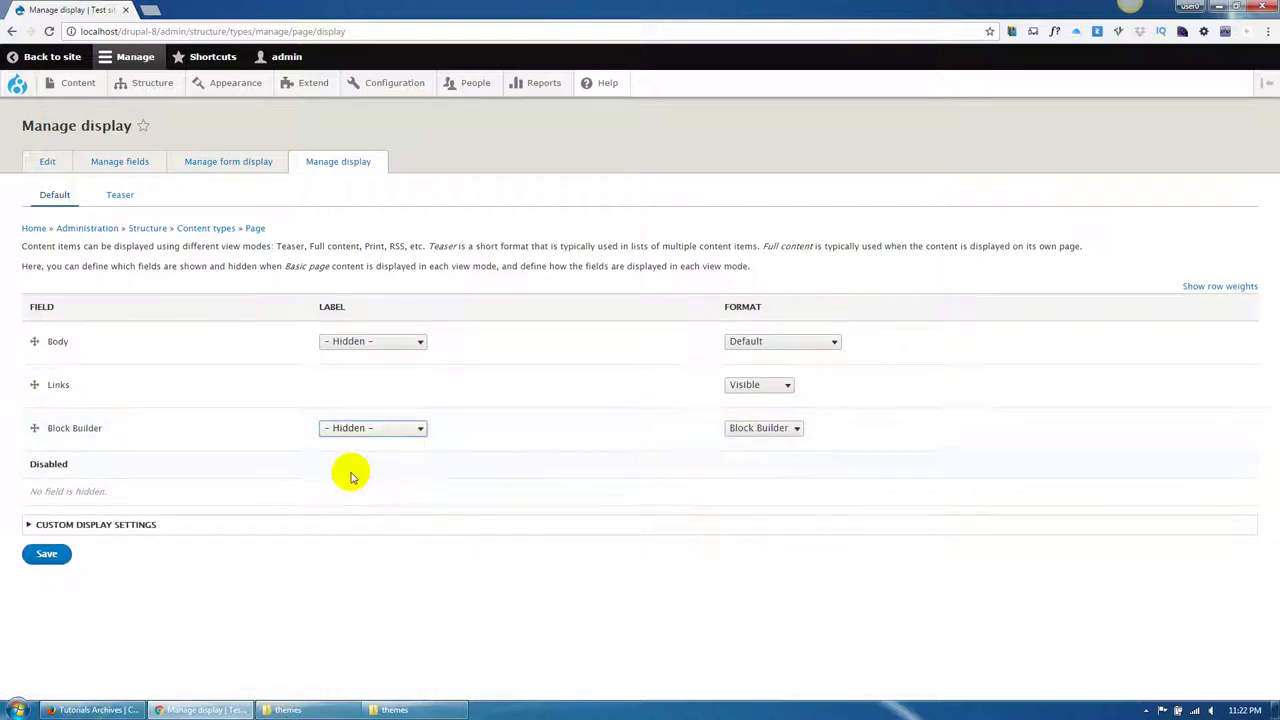
{"action": "left_click", "coordinate": [33, 555]}
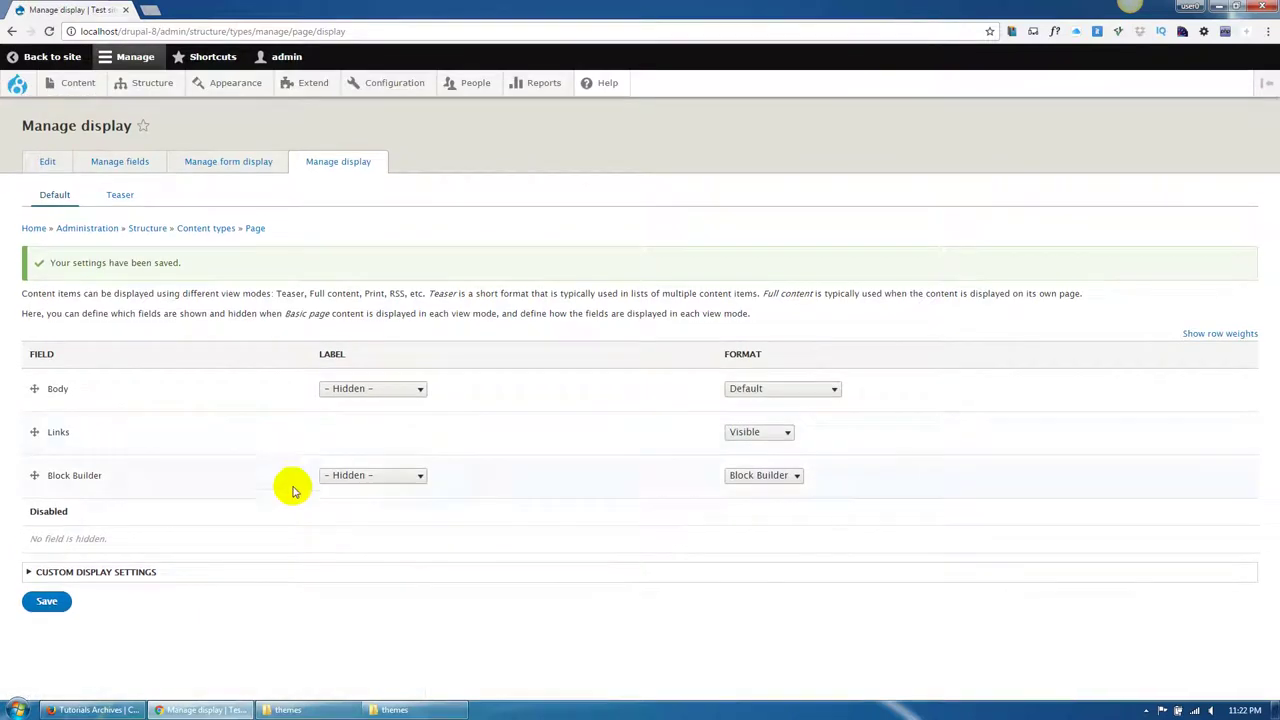
Open the site's front page in a new browser tab to check the theme, and return to the administration page.
{"action": "right_click", "coordinate": [64, 58]}
{"action": "left_click", "coordinate": [90, 64]}
{"action": "left_click", "coordinate": [166, 11]}
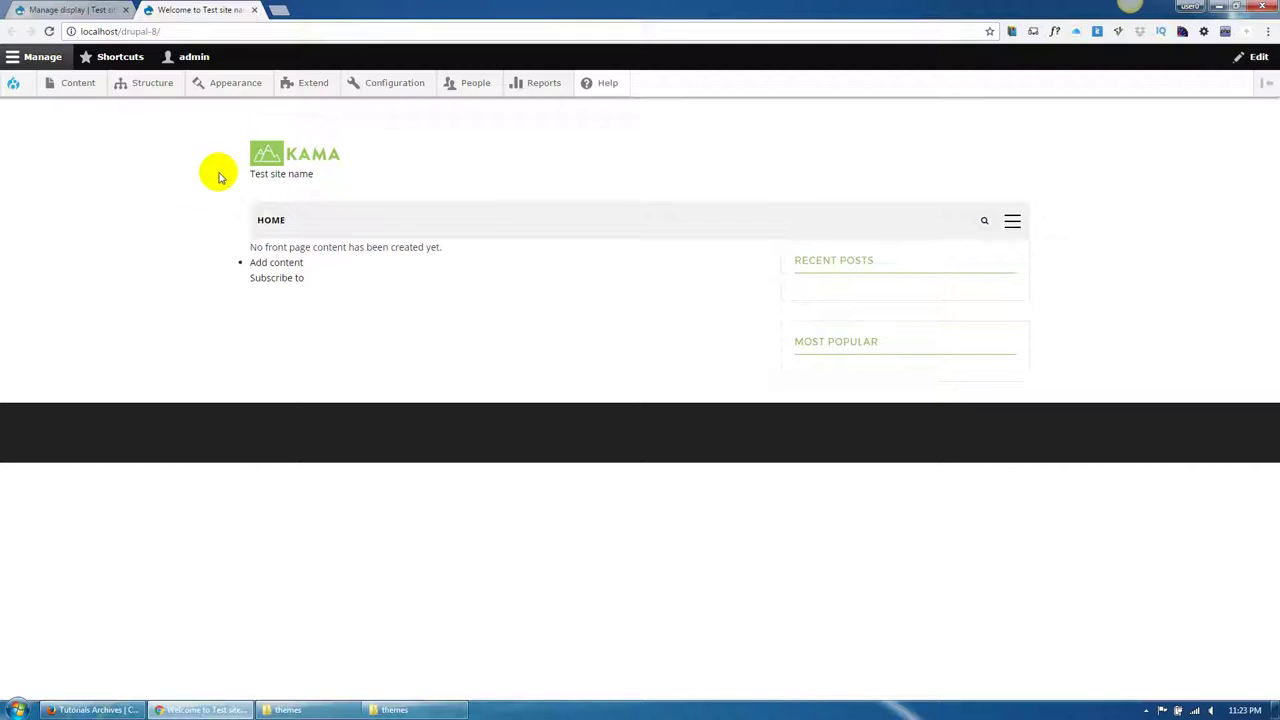
{"action": "left_click", "coordinate": [75, 10]}
{"action": "mouse_move", "coordinate": [143, 89]}
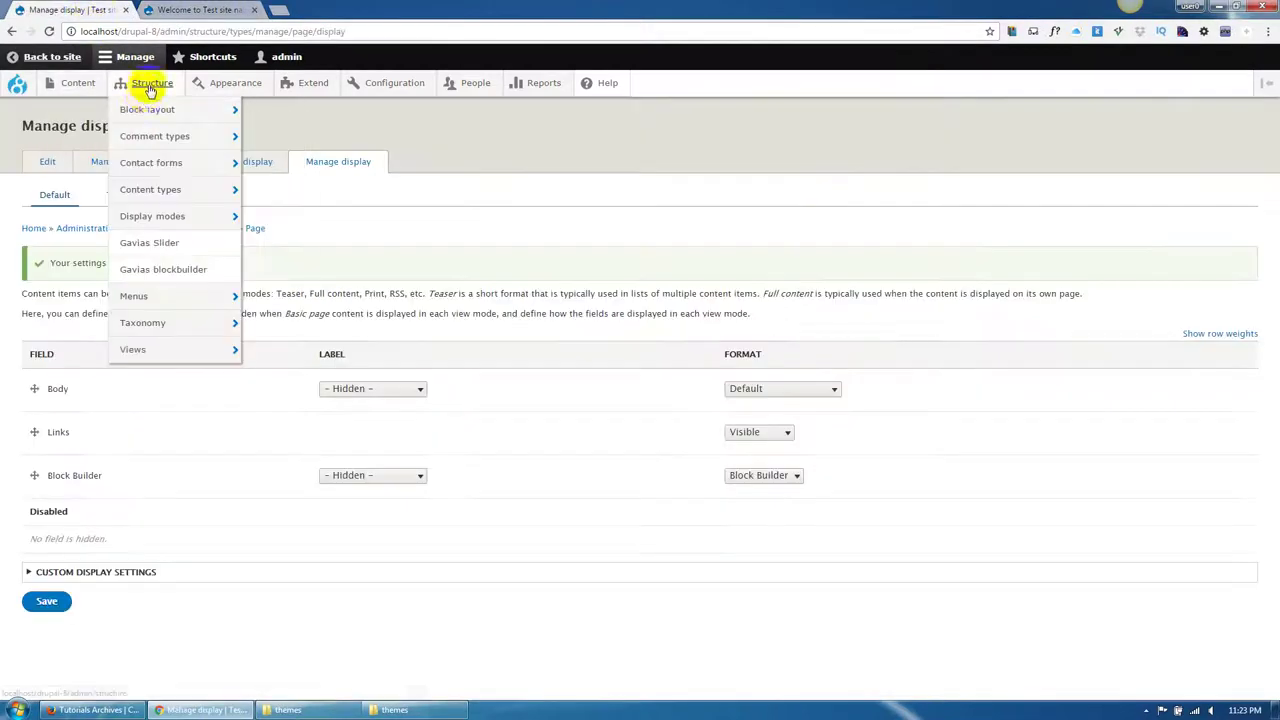
In the block layout, configure the Site branding block to hide the Site name and Site slogan, and save the block.
{"action": "mouse_move", "coordinate": [155, 117]}
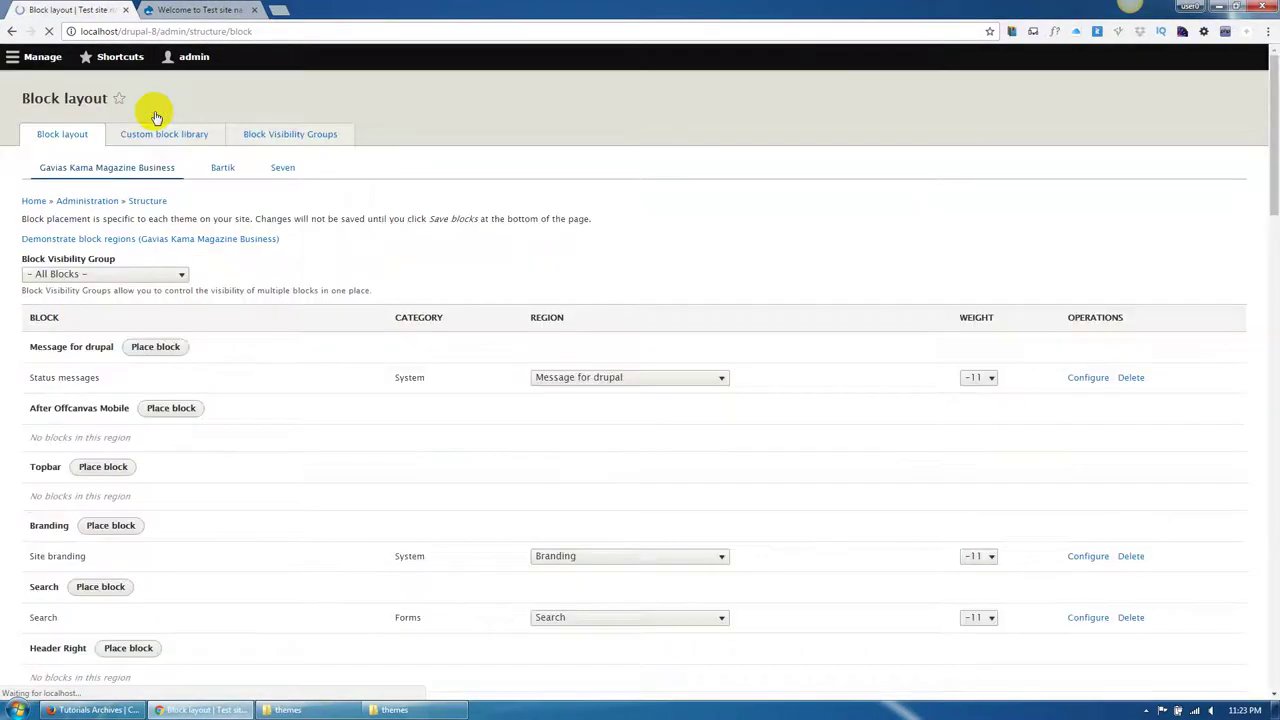
{"action": "scroll", "coordinate": [251, 406], "scroll_direction": "down", "scroll_amount": 2}
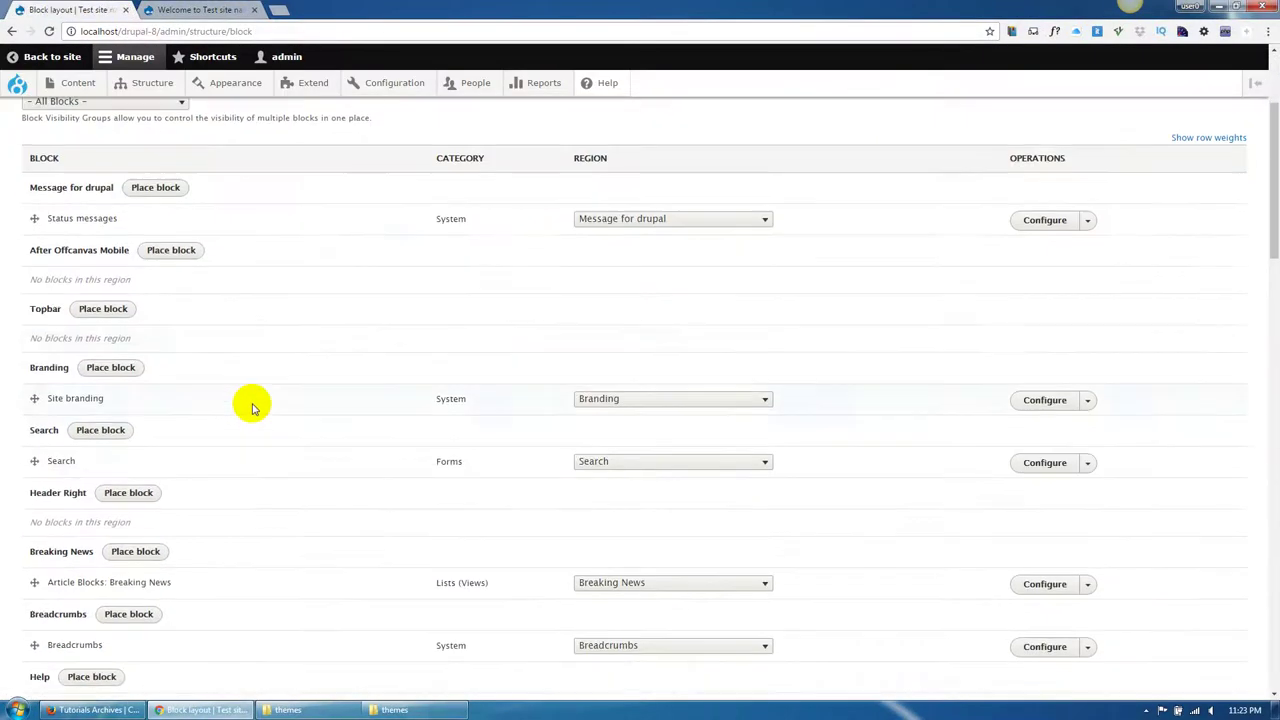
{"action": "left_click", "coordinate": [1044, 400]}
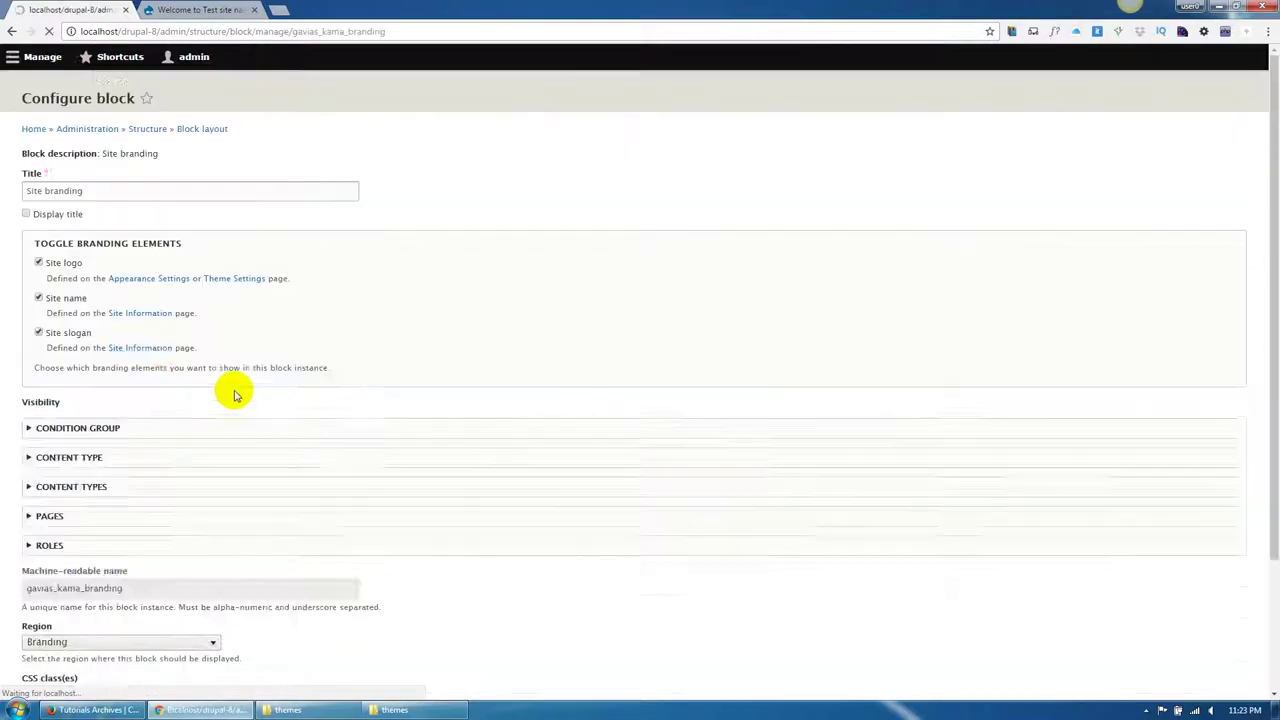
{"action": "scroll", "coordinate": [77, 410], "scroll_direction": "down", "scroll_amount": 2}
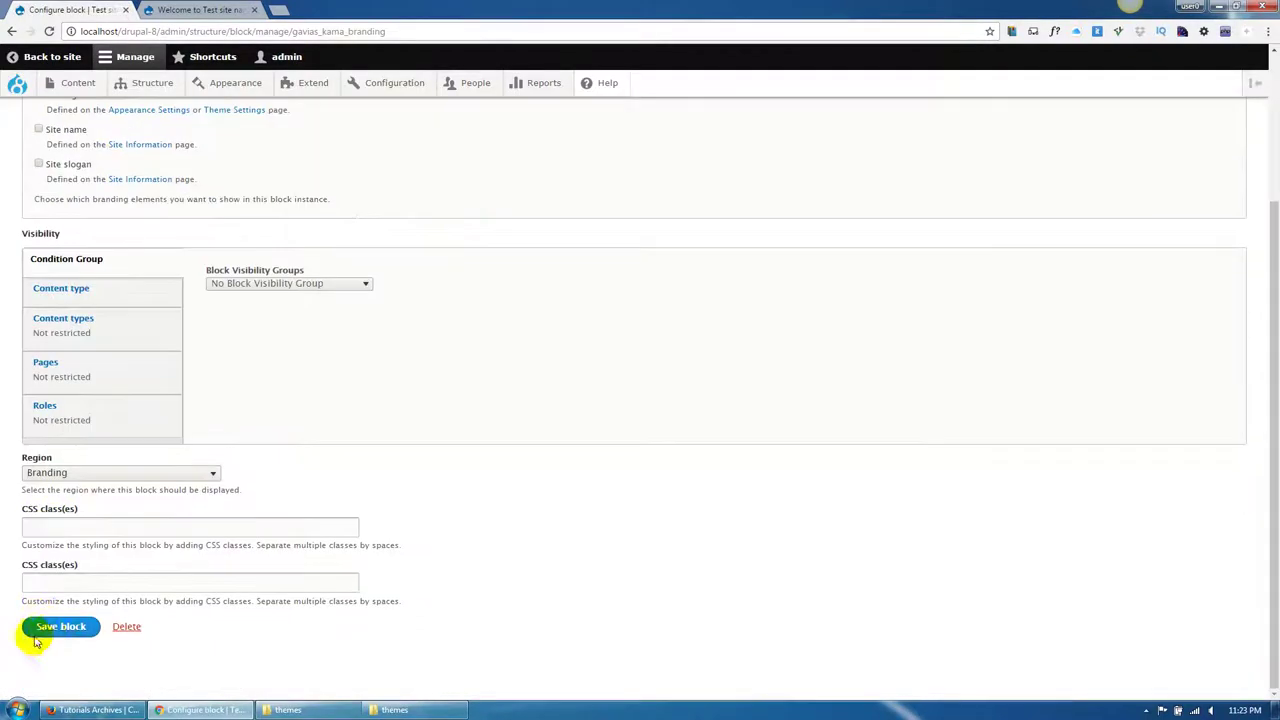
{"action": "left_click", "coordinate": [60, 627]}
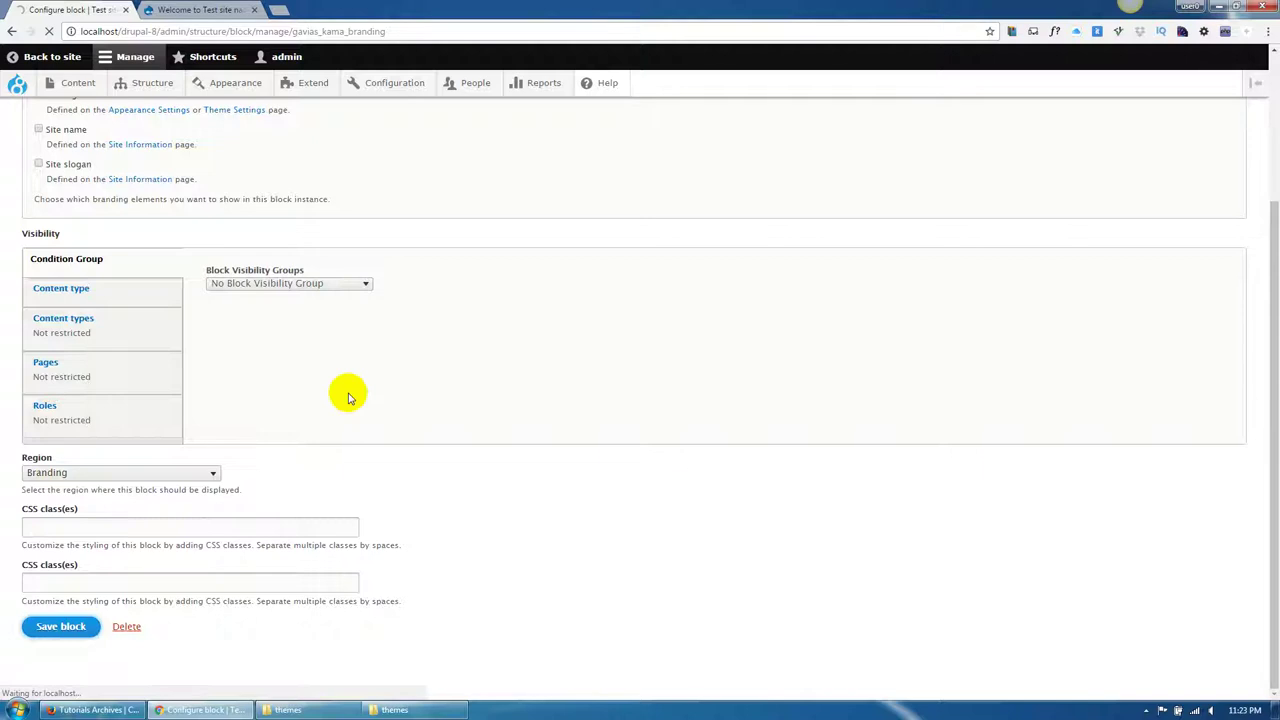
Reload the site's front page to check the header branding, and close its browser tab.
{"action": "mouse_move", "coordinate": [75, 90]}
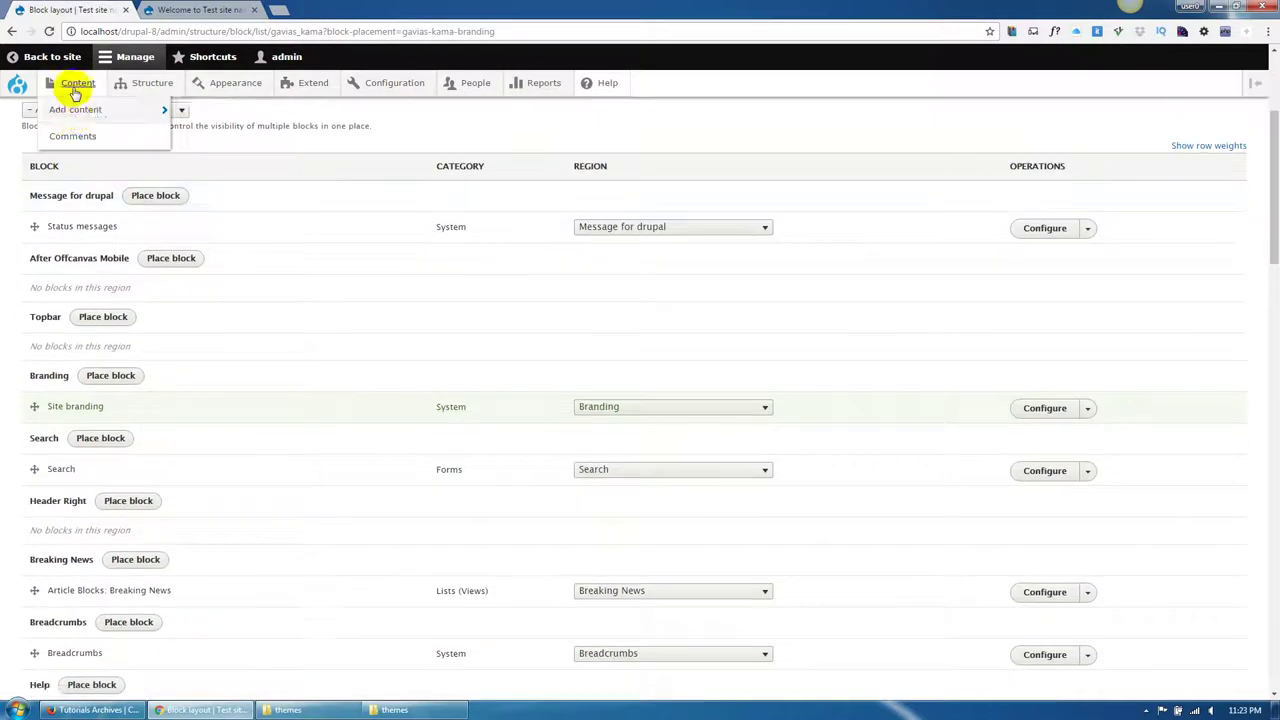
{"action": "left_click", "coordinate": [240, 10]}
{"action": "mouse_move", "coordinate": [235, 83]}
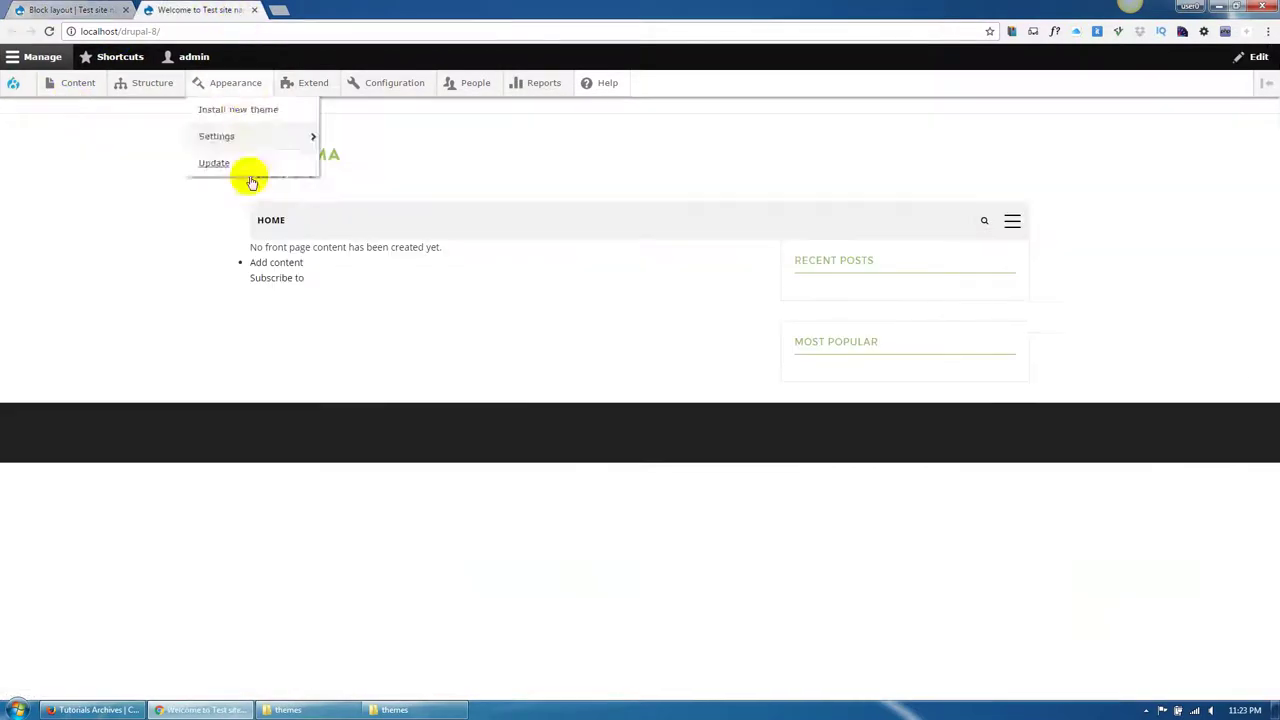
{"action": "left_click", "coordinate": [331, 158]}
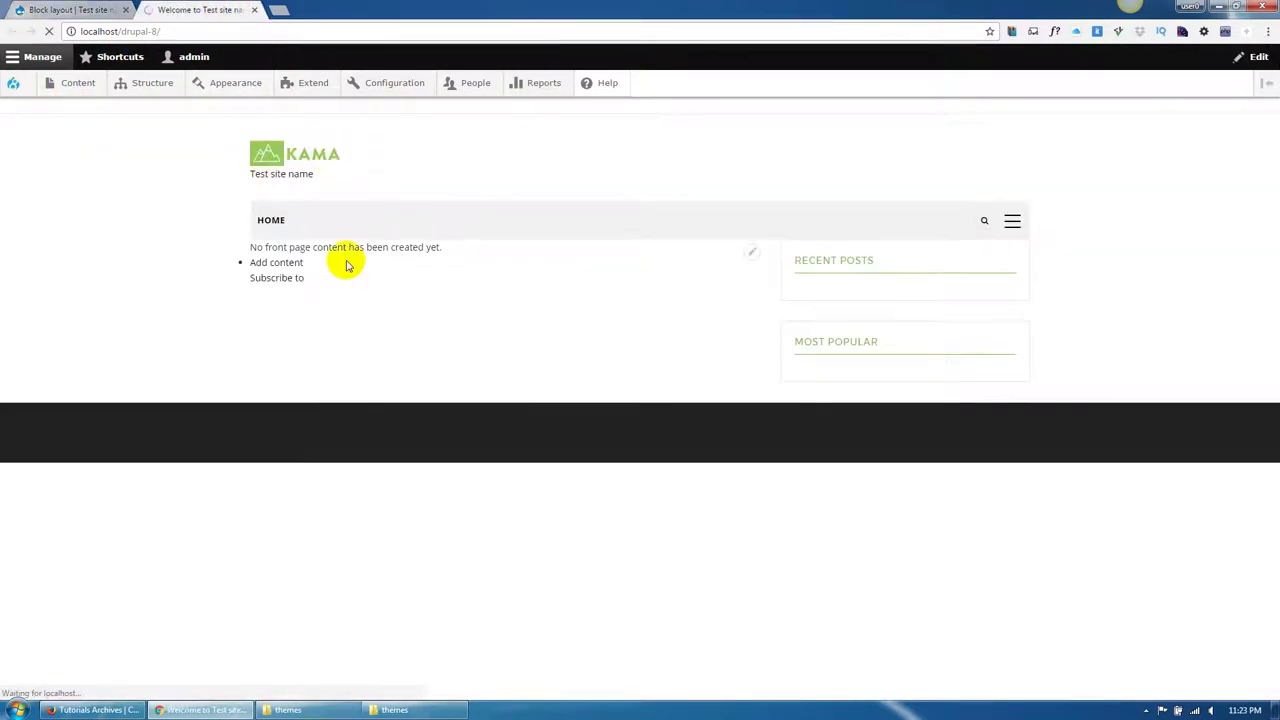
{"action": "mouse_move", "coordinate": [152, 97]}
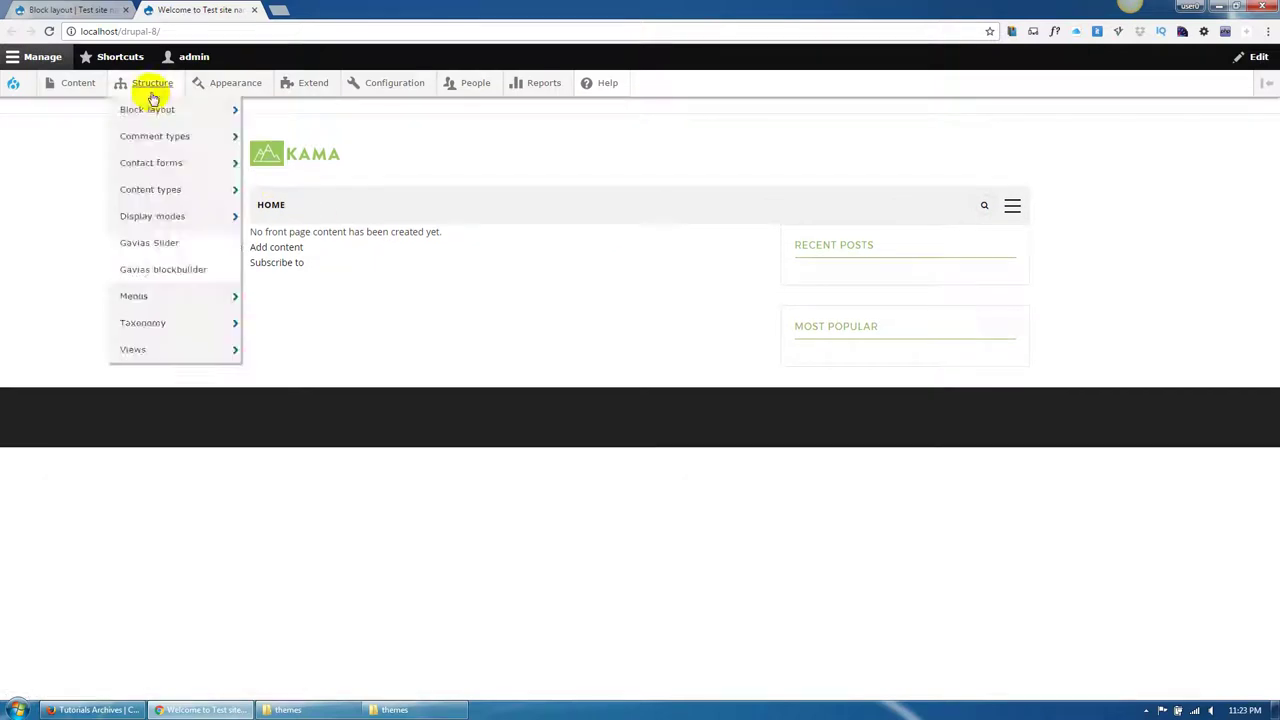
Start a new Basic page and give it the title "Home 1".
{"action": "mouse_move", "coordinate": [97, 92]}
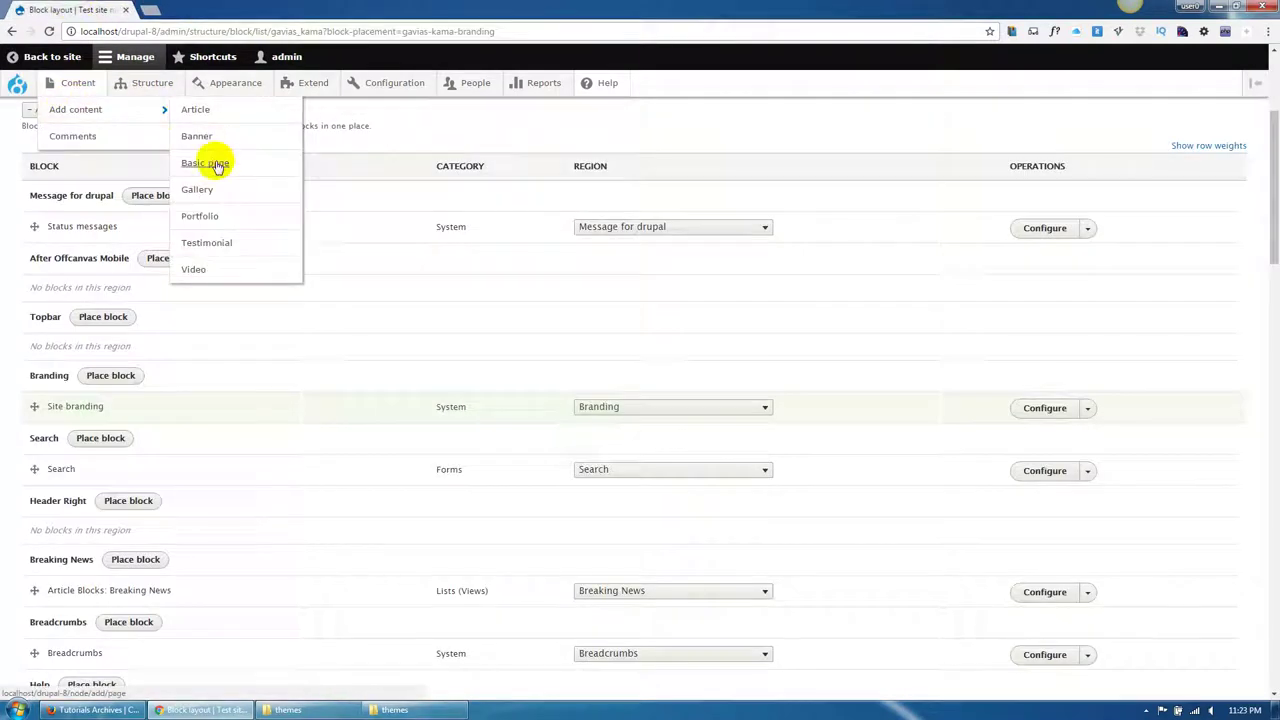
{"action": "left_click", "coordinate": [219, 166]}
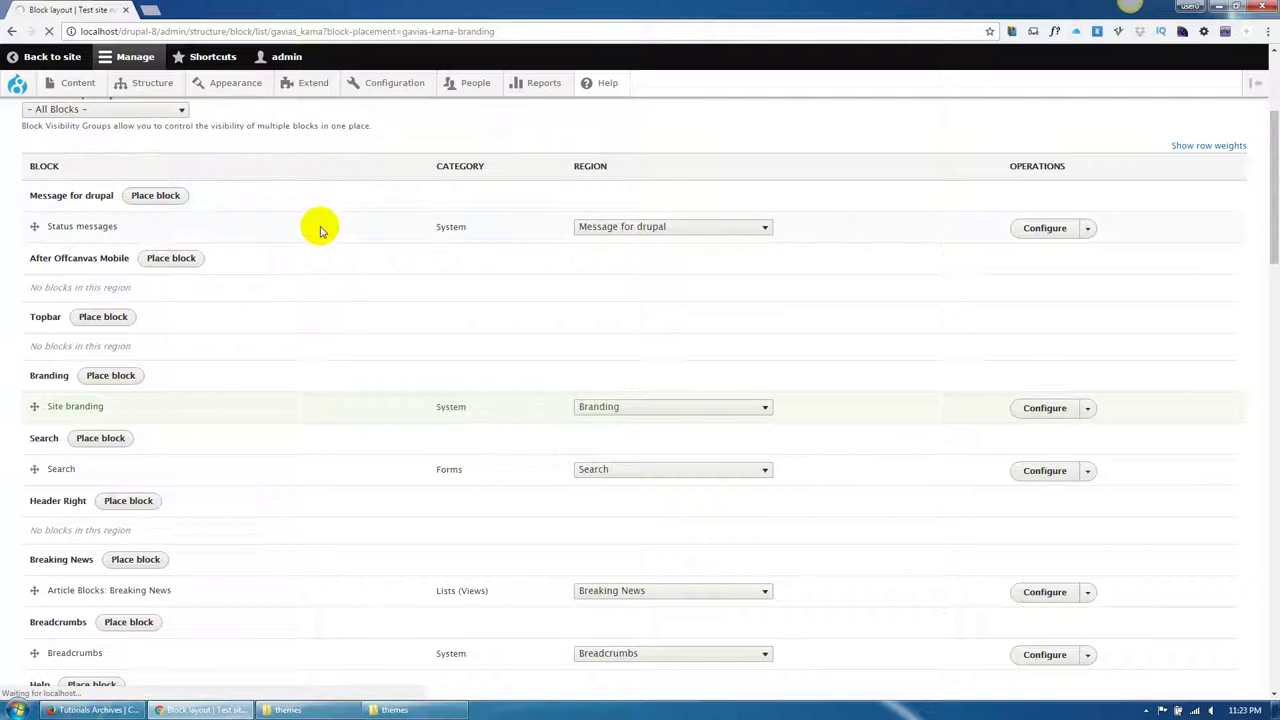
{"action": "left_click", "coordinate": [205, 200]}
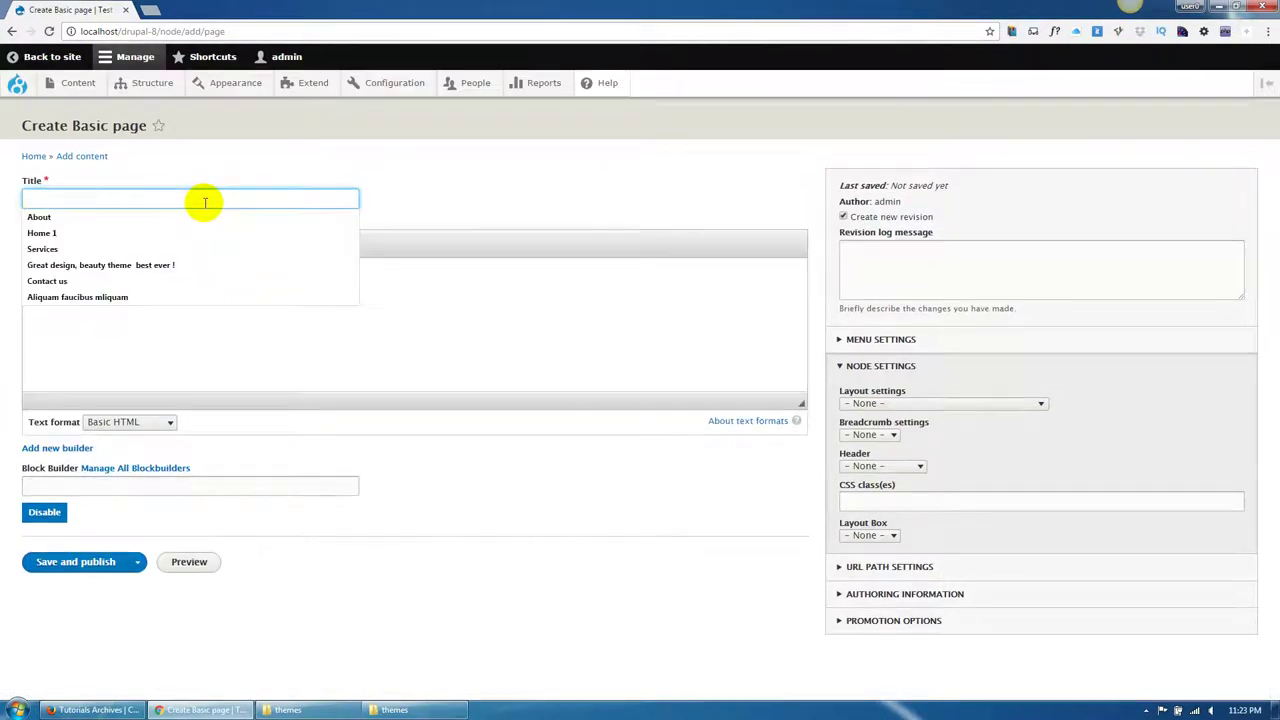
{"action": "key", "text": "Down"}
{"action": "key", "text": "Return"}
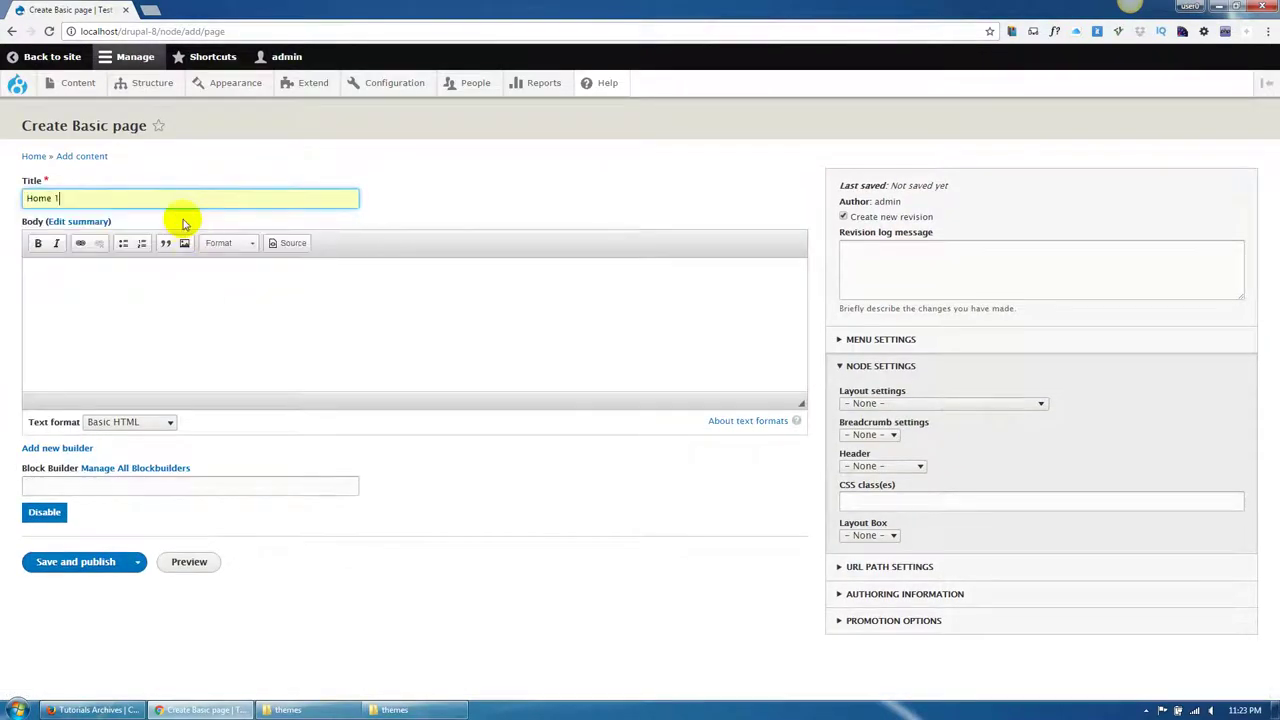
Add a new Gavias block builder to the page with the title "Home 1" and the machine name home_1.
{"action": "left_click", "coordinate": [78, 449]}
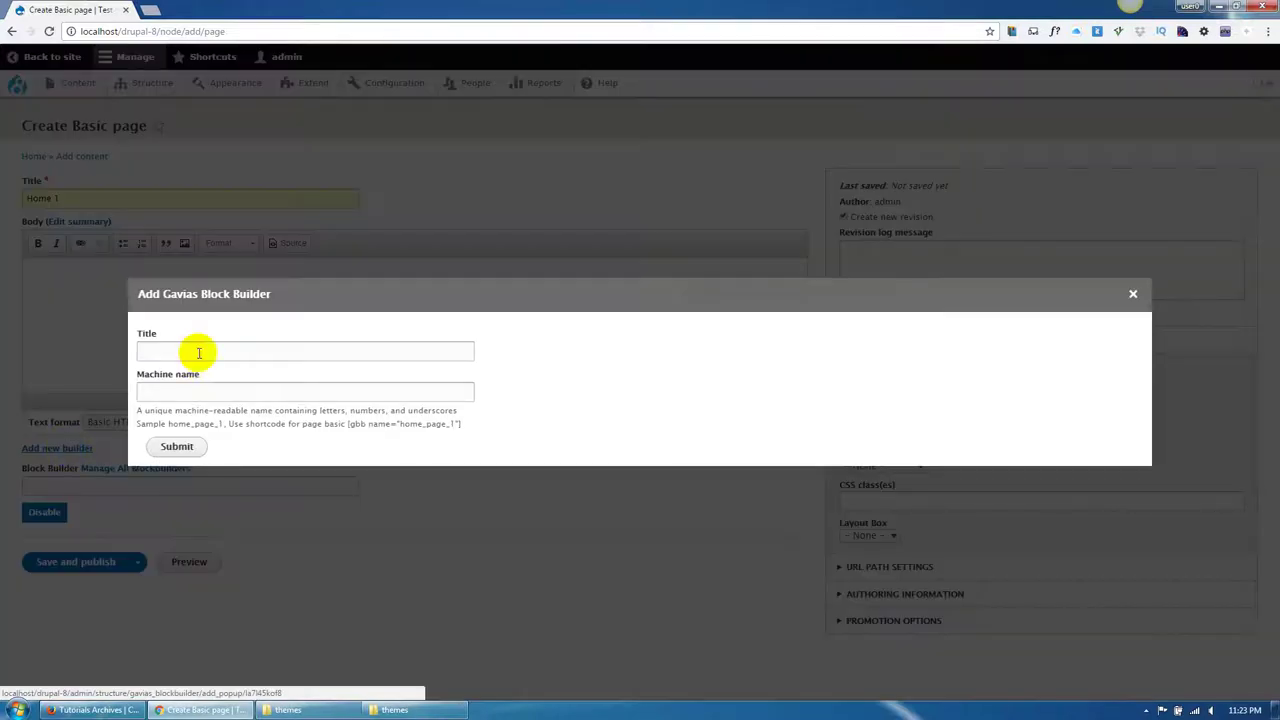
{"action": "left_click", "coordinate": [199, 352]}
{"action": "type", "text": "Home 1"}
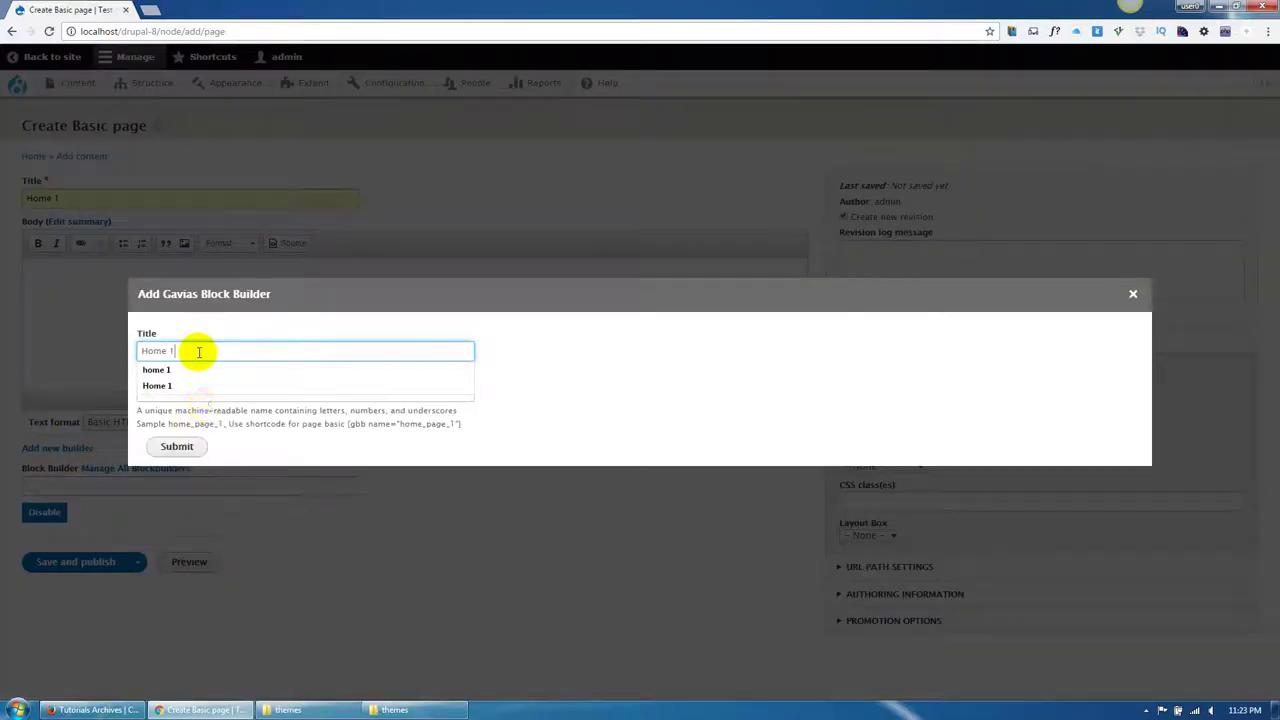
{"action": "left_click", "coordinate": [207, 405]}
{"action": "left_click", "coordinate": [214, 393]}
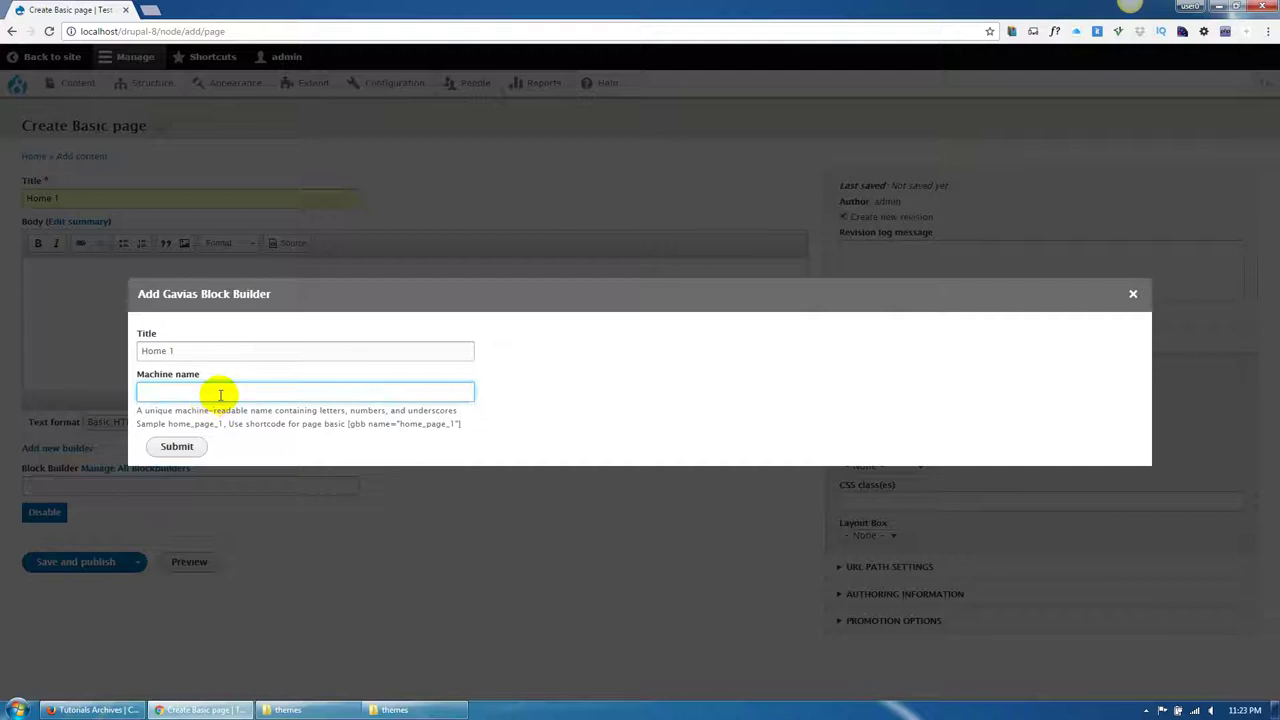
{"action": "type", "text": "home_1_fr"}
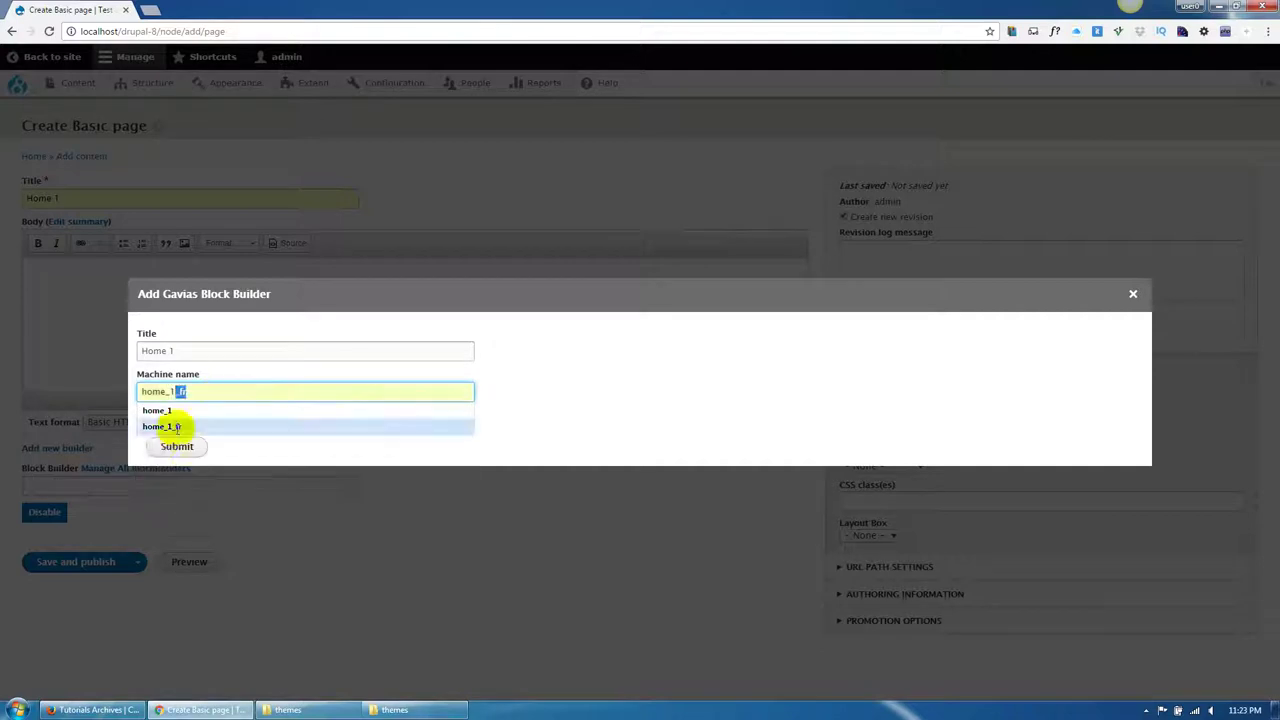
{"action": "left_click", "coordinate": [165, 441]}
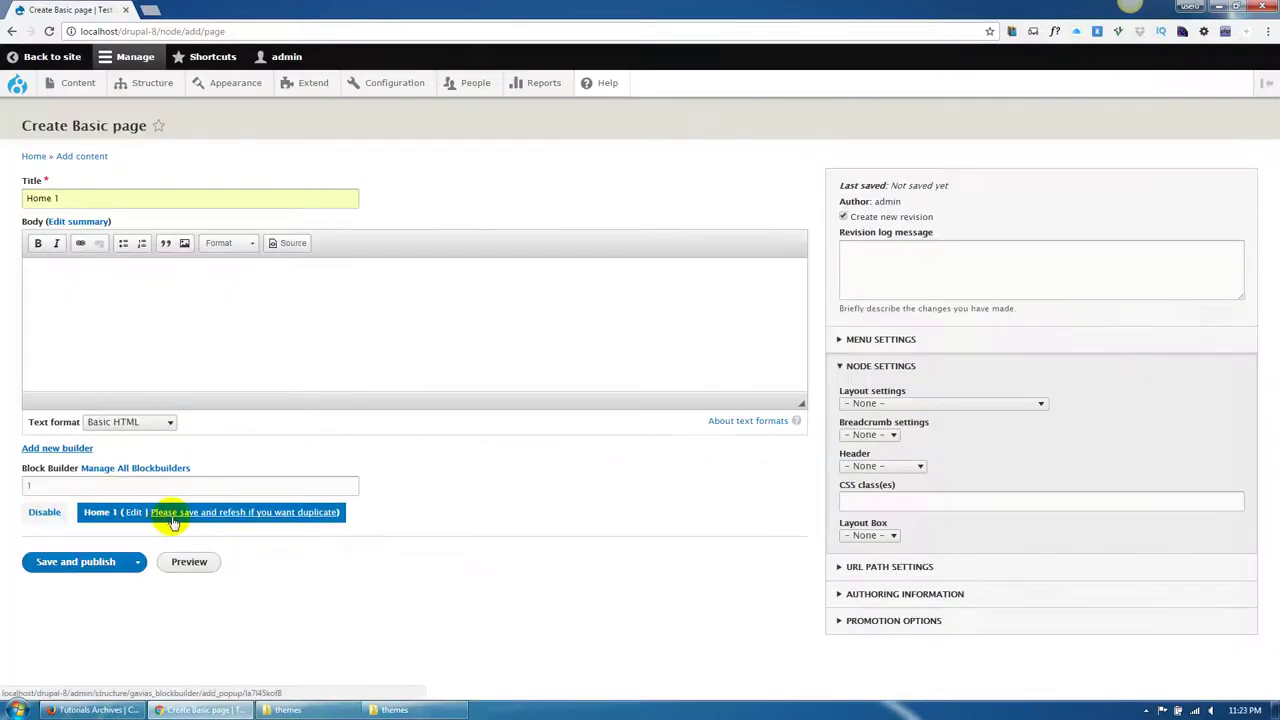
Turn off Create new revision, set layout to "Fullwith no sidebar (use for block builder)" and breadcrumb to Disable, and publish the page.
{"action": "left_click", "coordinate": [884, 219]}
{"action": "left_click", "coordinate": [886, 310]}
{"action": "left_click", "coordinate": [880, 337]}
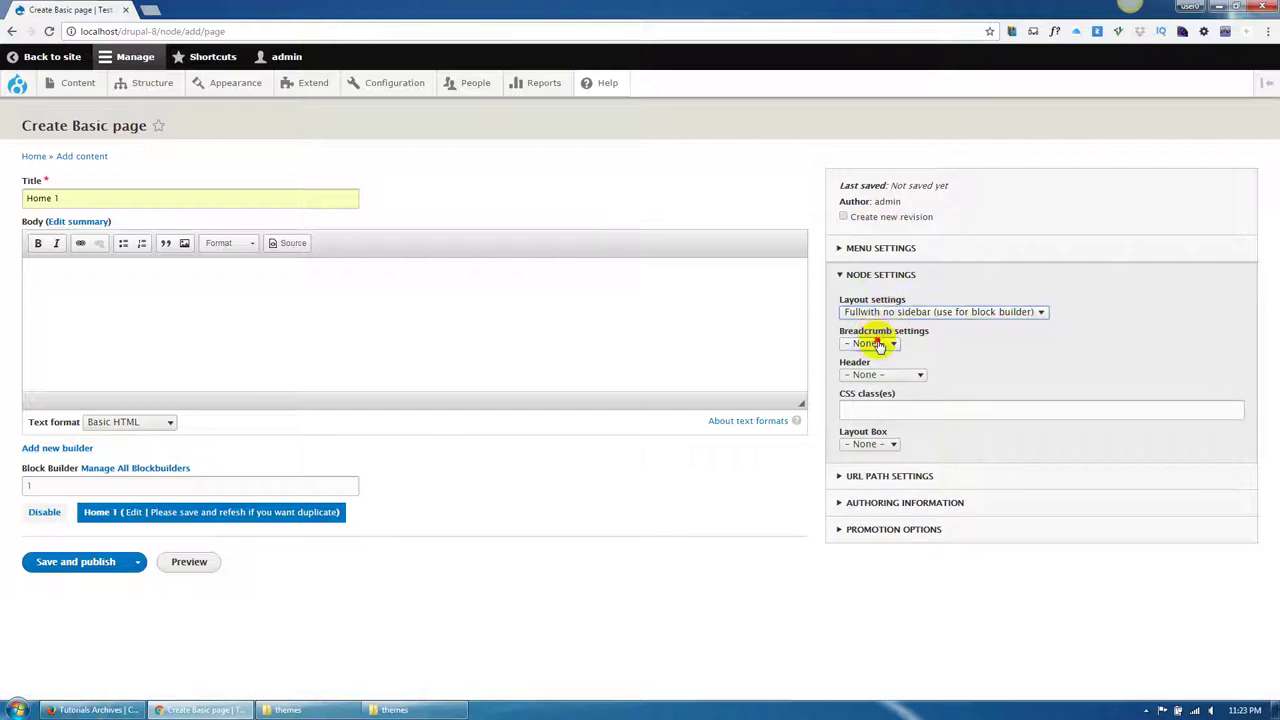
{"action": "left_click", "coordinate": [878, 344]}
{"action": "left_click", "coordinate": [878, 355]}
{"action": "left_click", "coordinate": [880, 375]}
{"action": "left_click", "coordinate": [880, 386]}
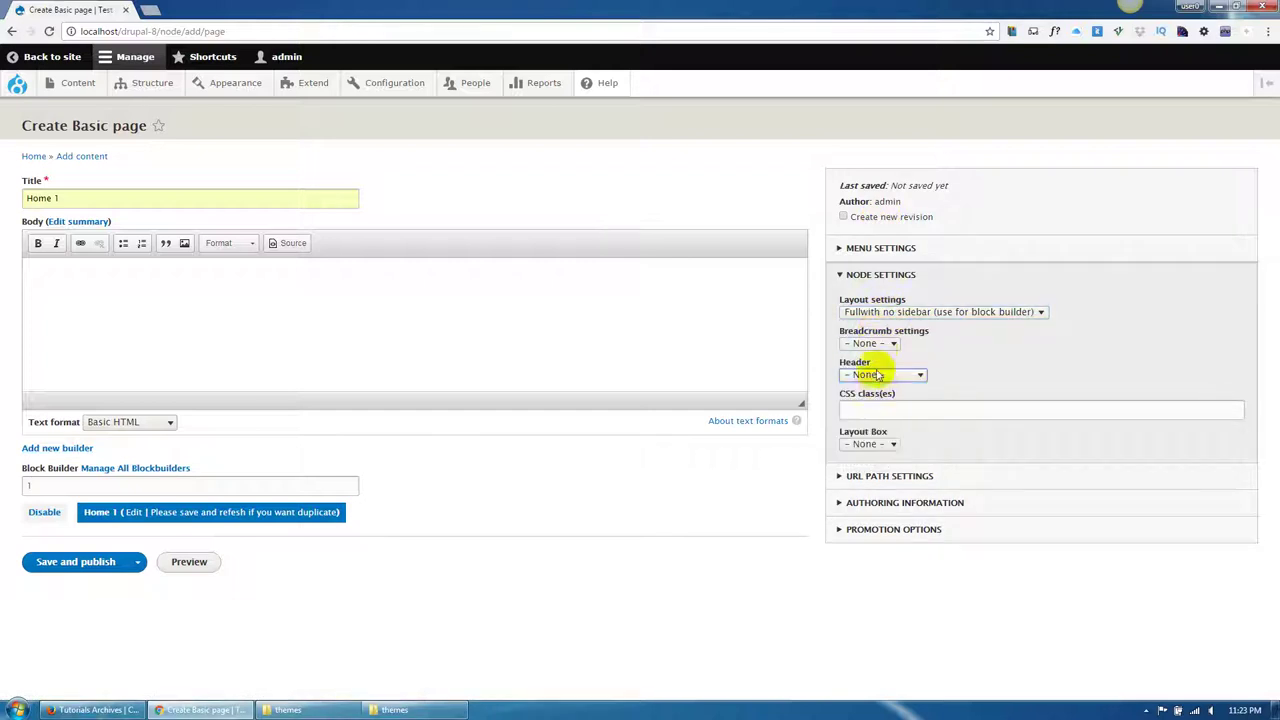
{"action": "left_click", "coordinate": [868, 343]}
{"action": "left_click", "coordinate": [862, 389]}
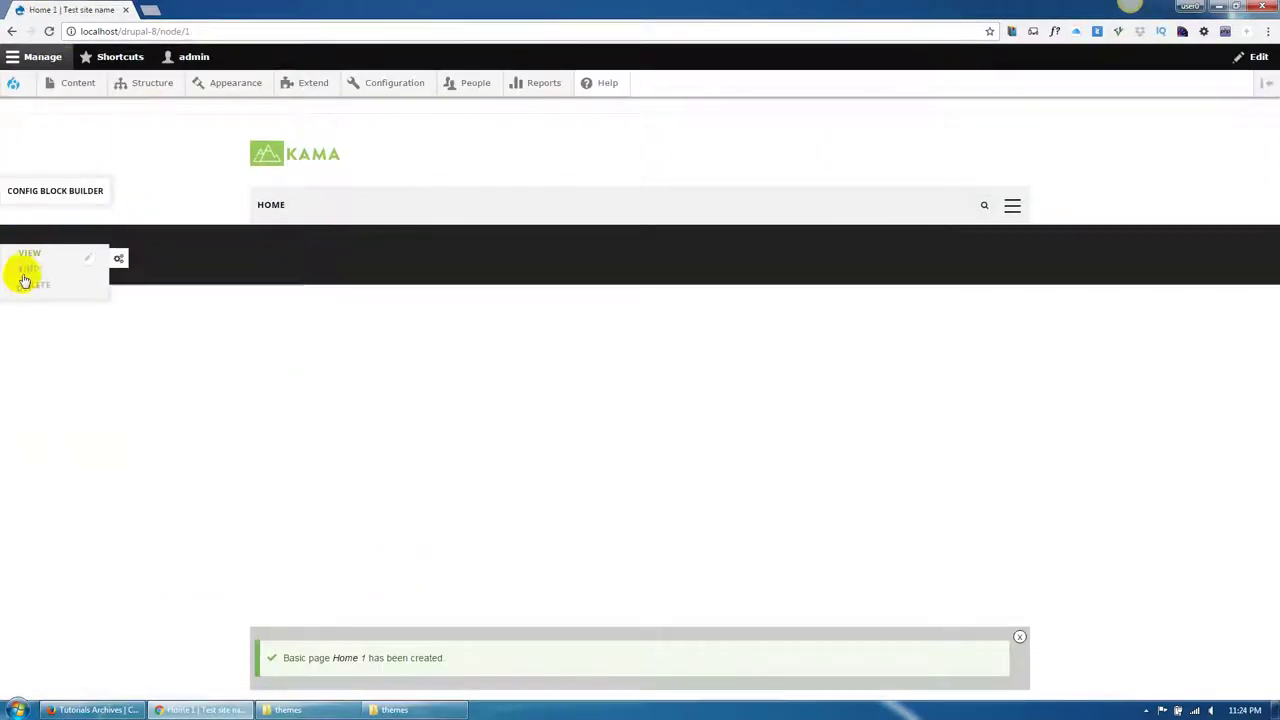
Open the Home 1 page for editing, and in Windows Explorer extract files_export_blockbuilder.zip inside gavias_kama_full and open the extracted folder.
{"action": "left_click", "coordinate": [26, 272]}
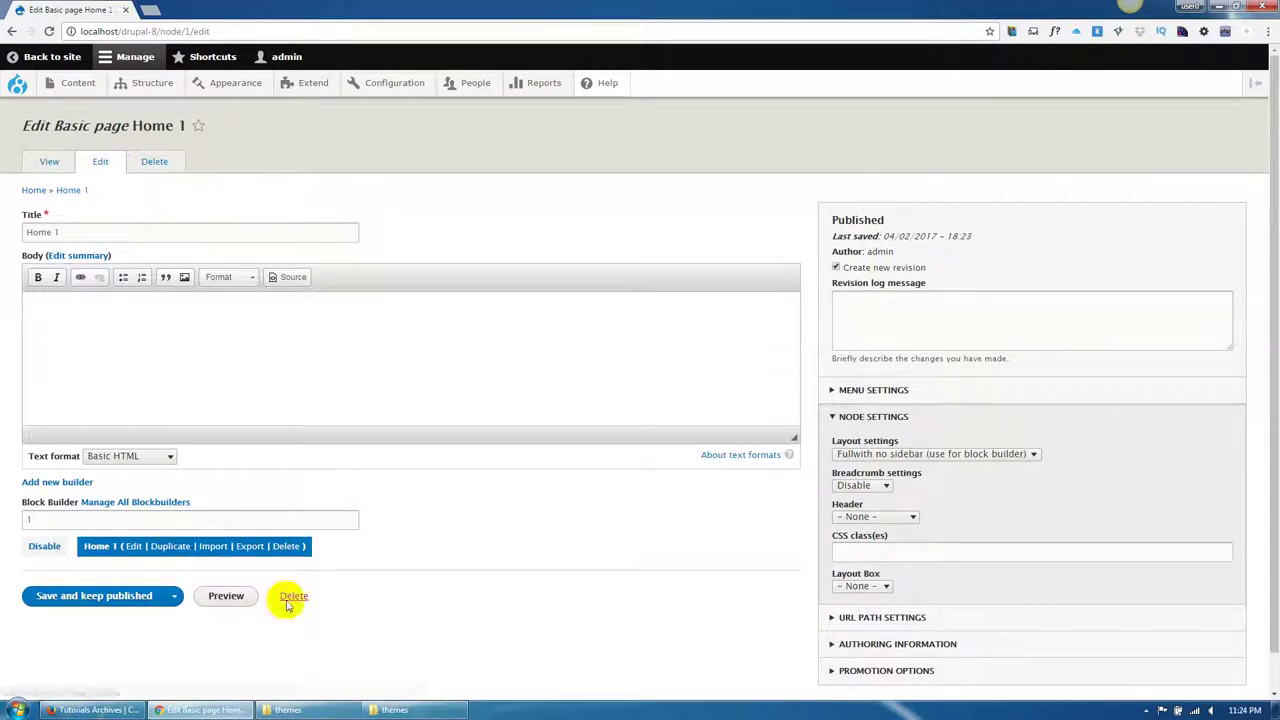
{"action": "left_click", "coordinate": [300, 710]}
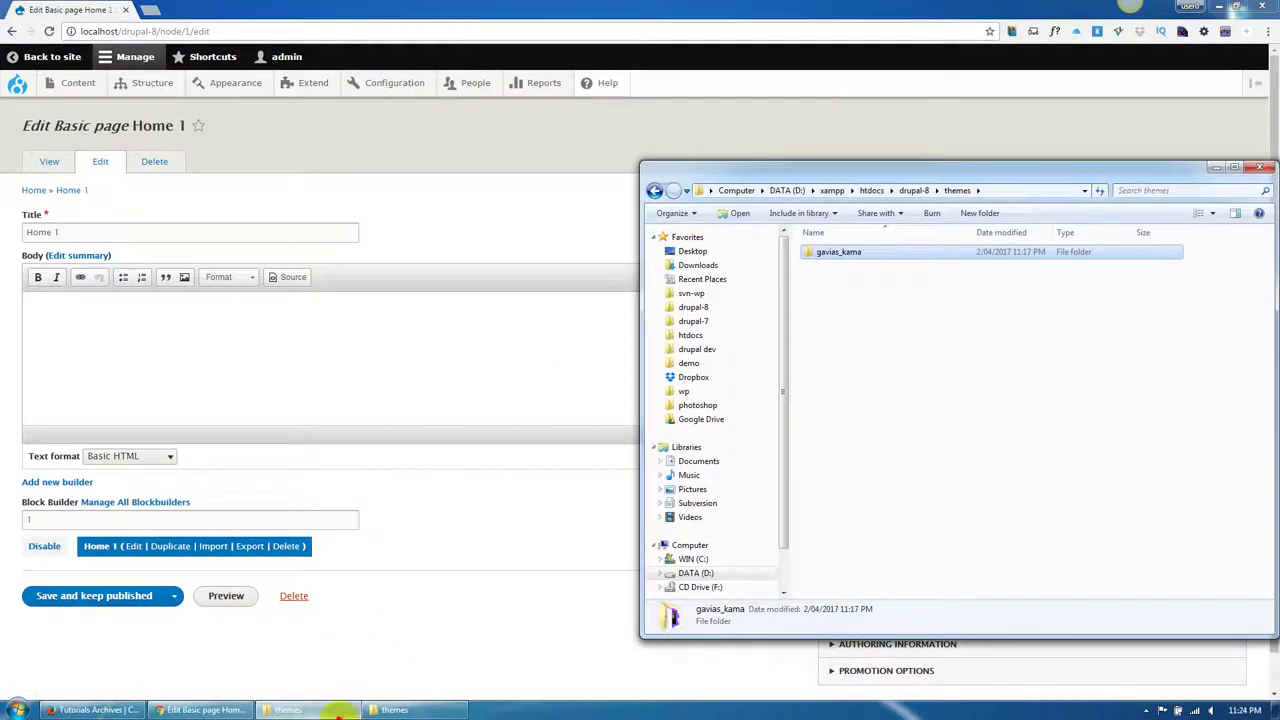
{"action": "left_click", "coordinate": [395, 710]}
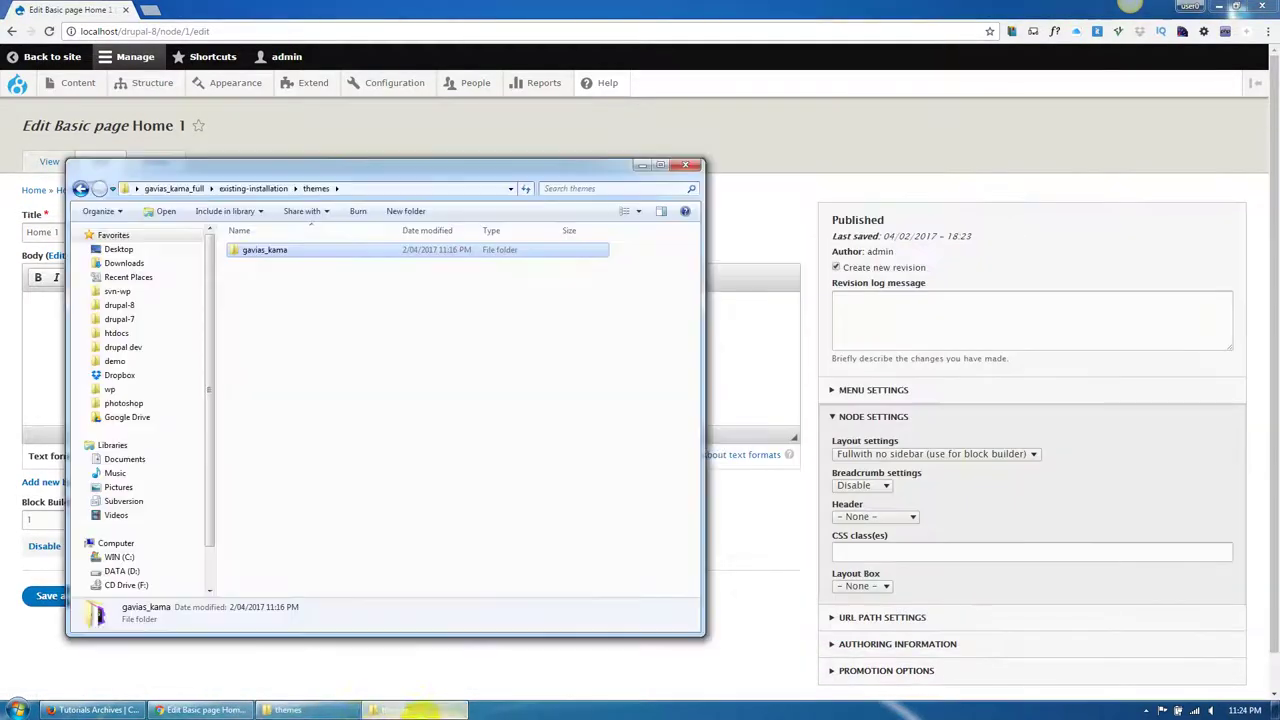
{"action": "left_click", "coordinate": [176, 189]}
{"action": "left_click", "coordinate": [287, 291]}
{"action": "right_click", "coordinate": [322, 302]}
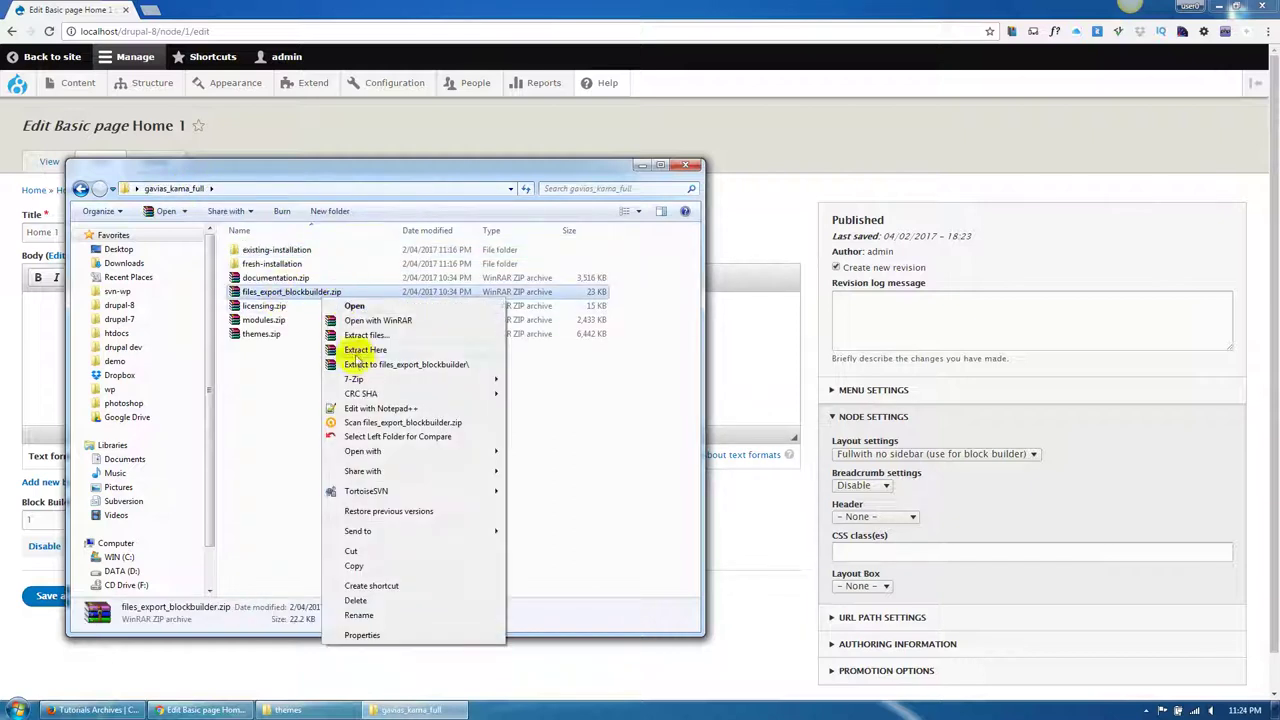
{"action": "left_click", "coordinate": [340, 352]}
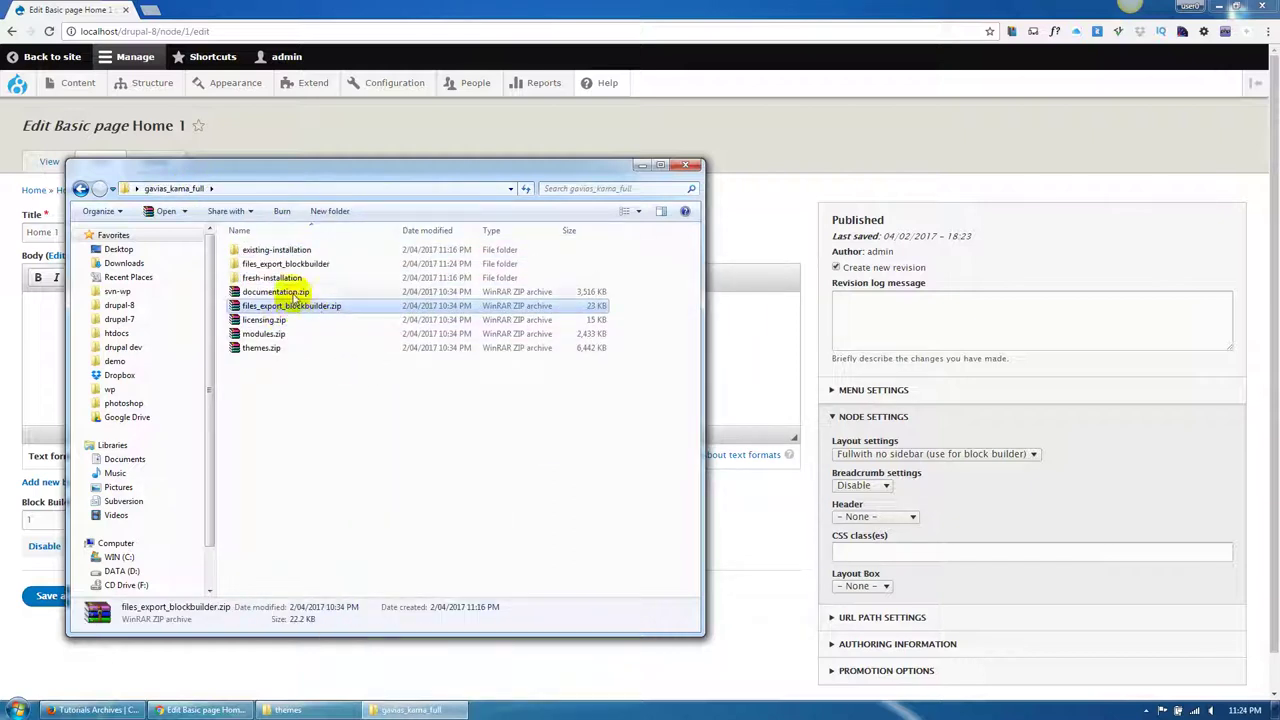
{"action": "double_click", "coordinate": [285, 263]}
{"action": "double_click", "coordinate": [300, 250]}
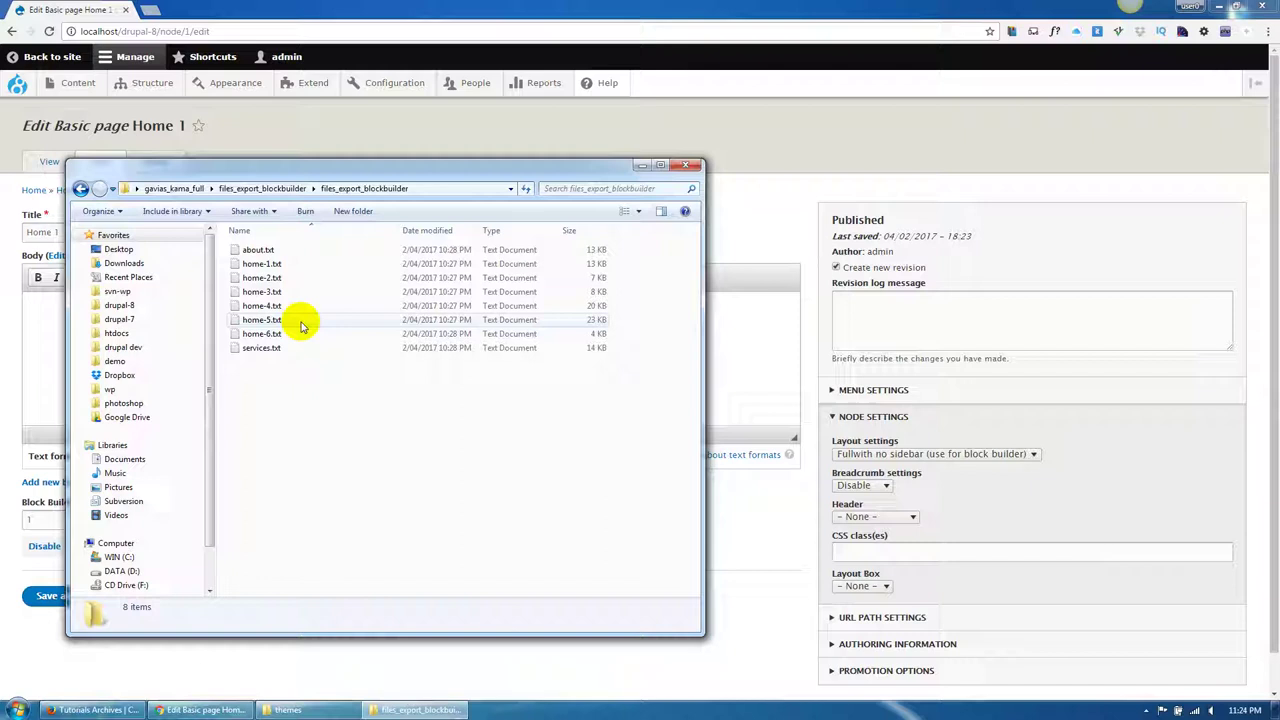
Back in the browser, import home-1.txt from the extracted files_export_blockbuilder folder into the Home 1 block builder, and save the page.
{"action": "left_click", "coordinate": [10, 456]}
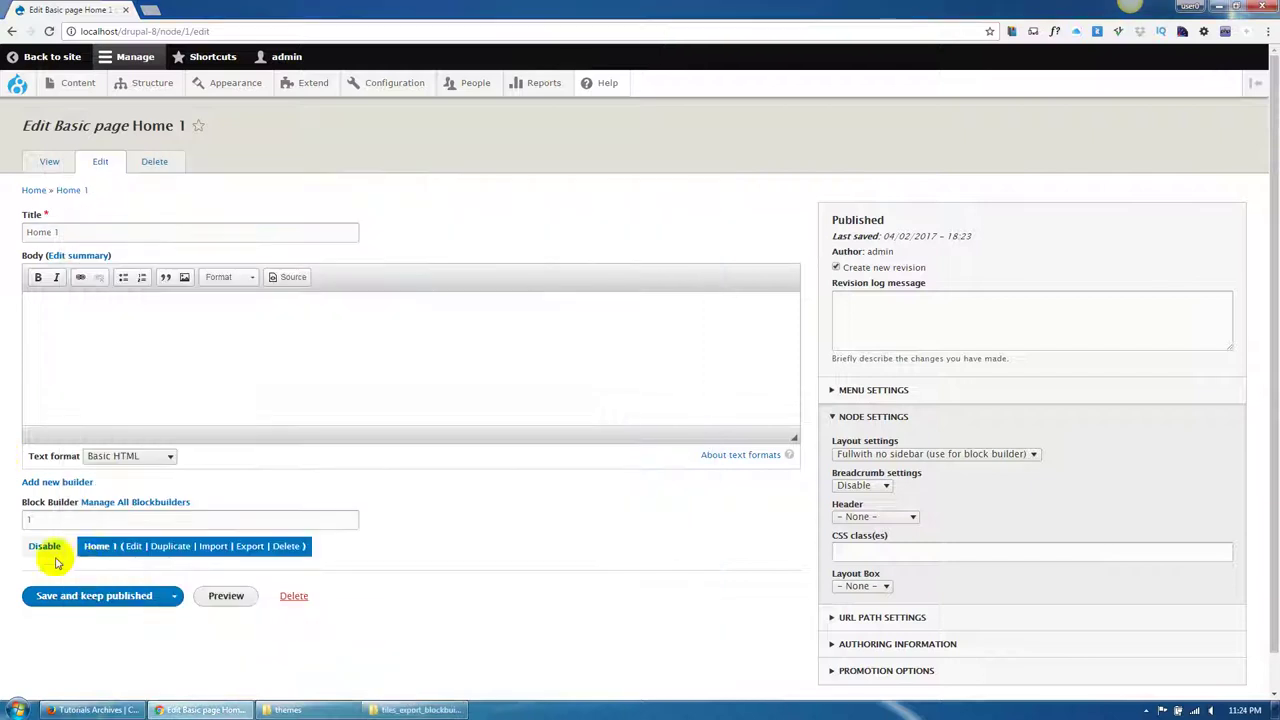
{"action": "left_click", "coordinate": [222, 548]}
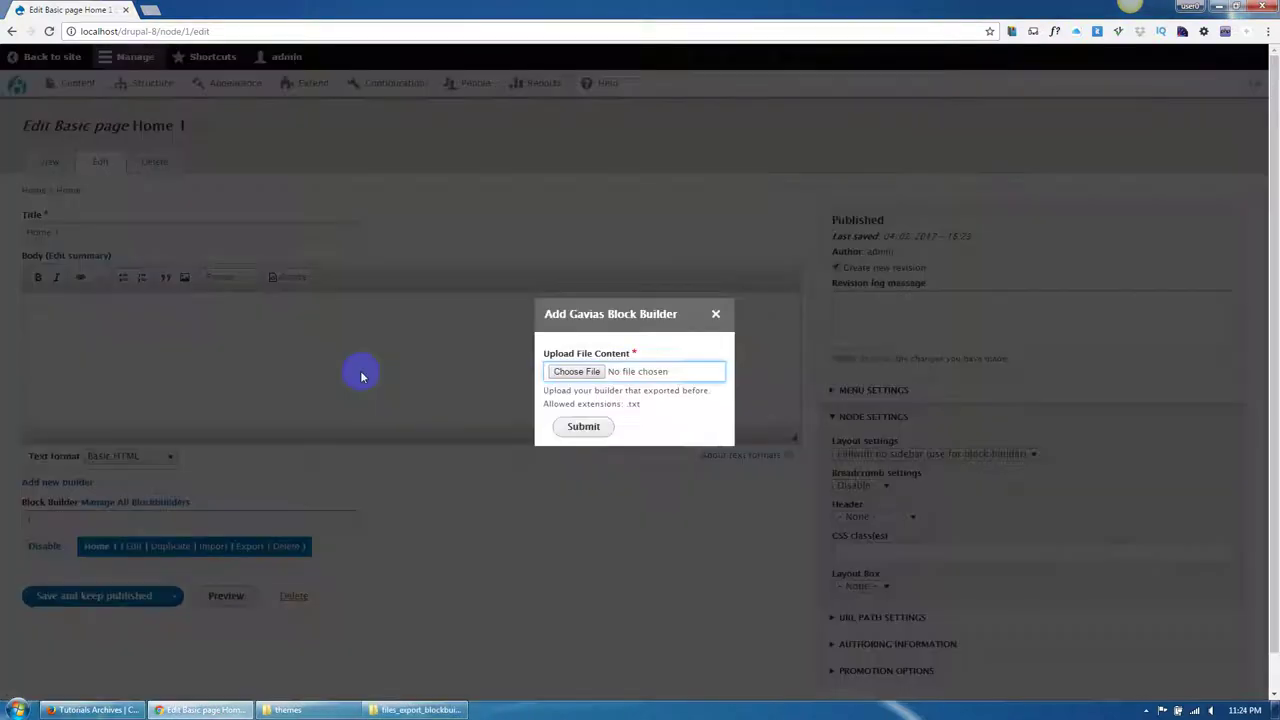
{"action": "left_click", "coordinate": [572, 372]}
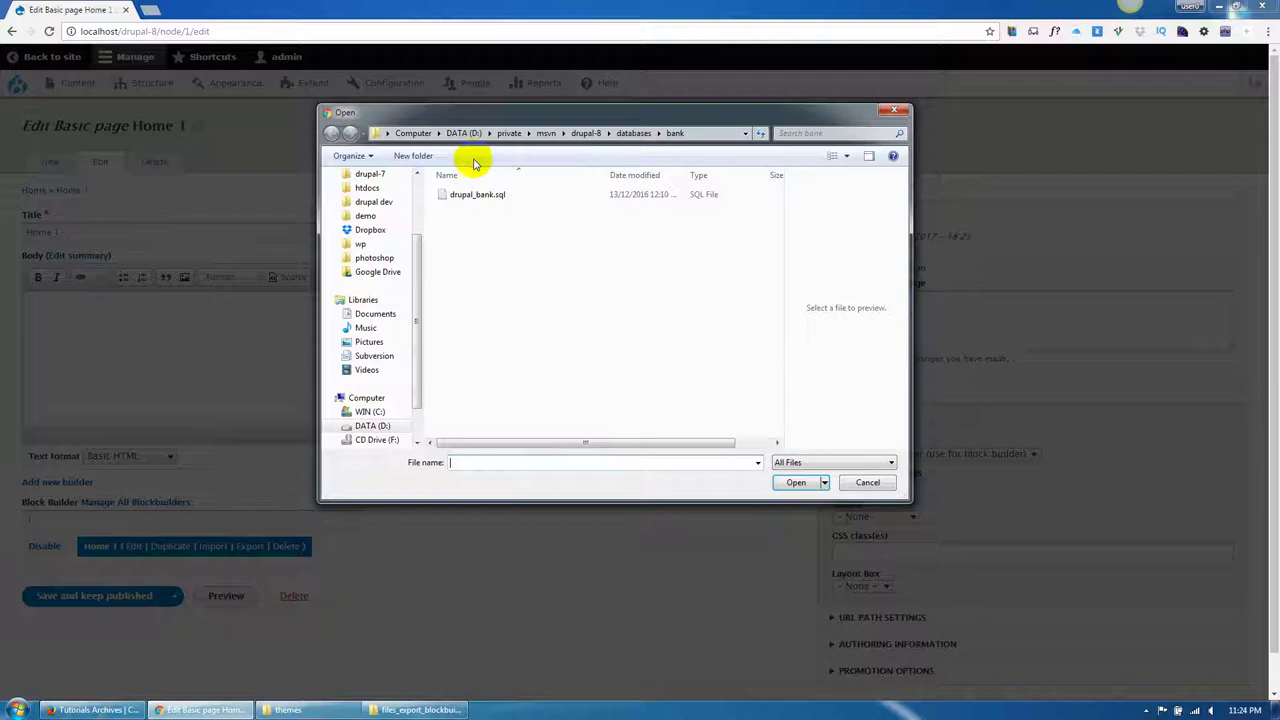
{"action": "left_click_drag", "start_coordinate": [415, 245], "coordinate": [414, 186]}
{"action": "left_click", "coordinate": [370, 195]}
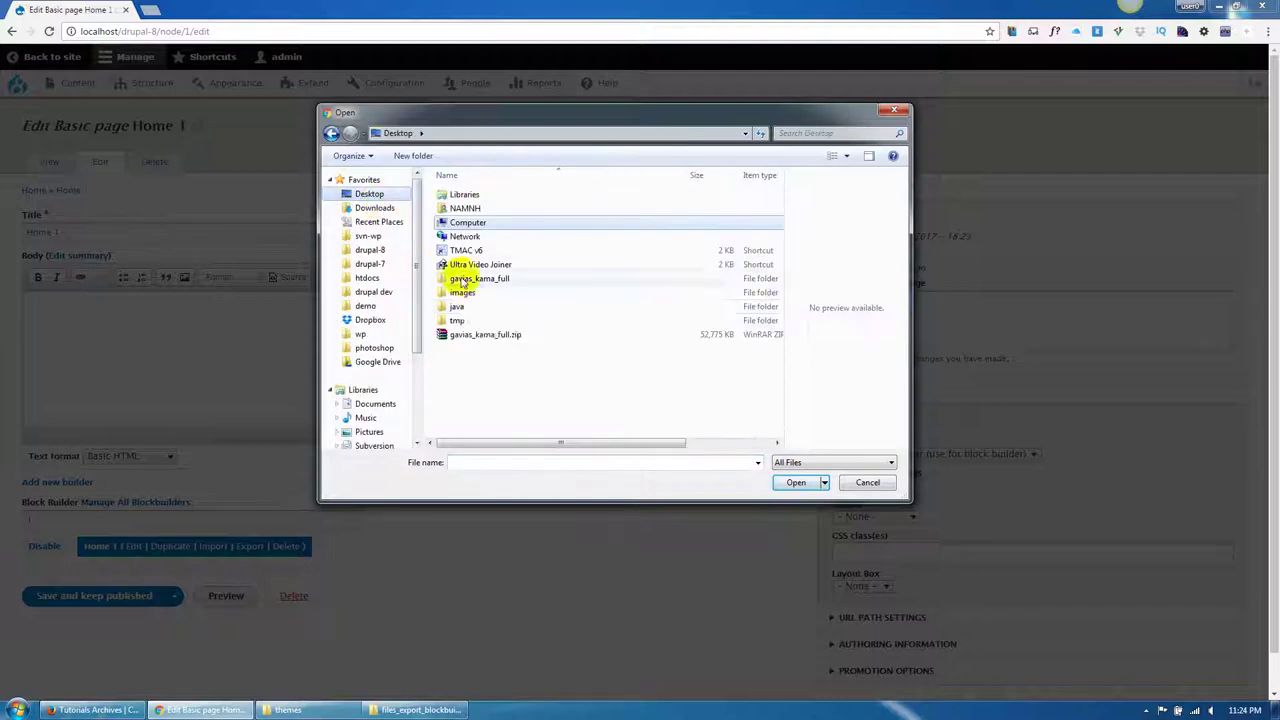
{"action": "double_click", "coordinate": [487, 278]}
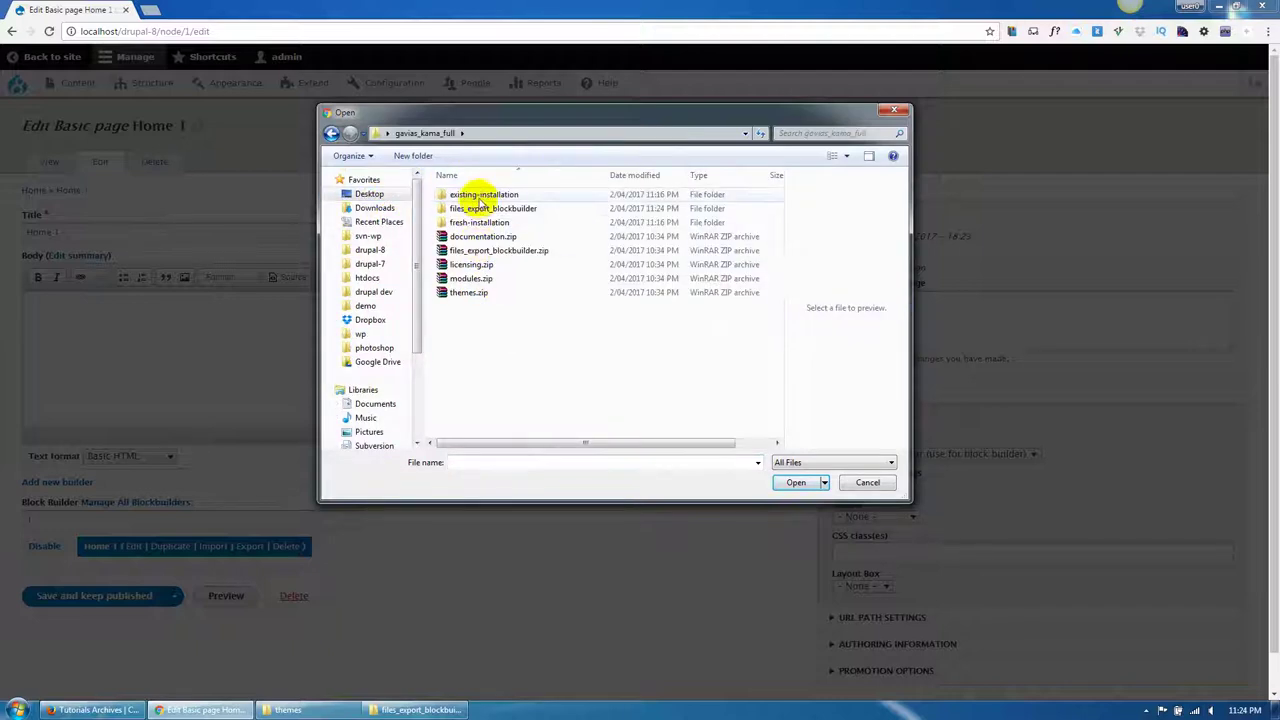
{"action": "double_click", "coordinate": [478, 210]}
{"action": "double_click", "coordinate": [484, 197]}
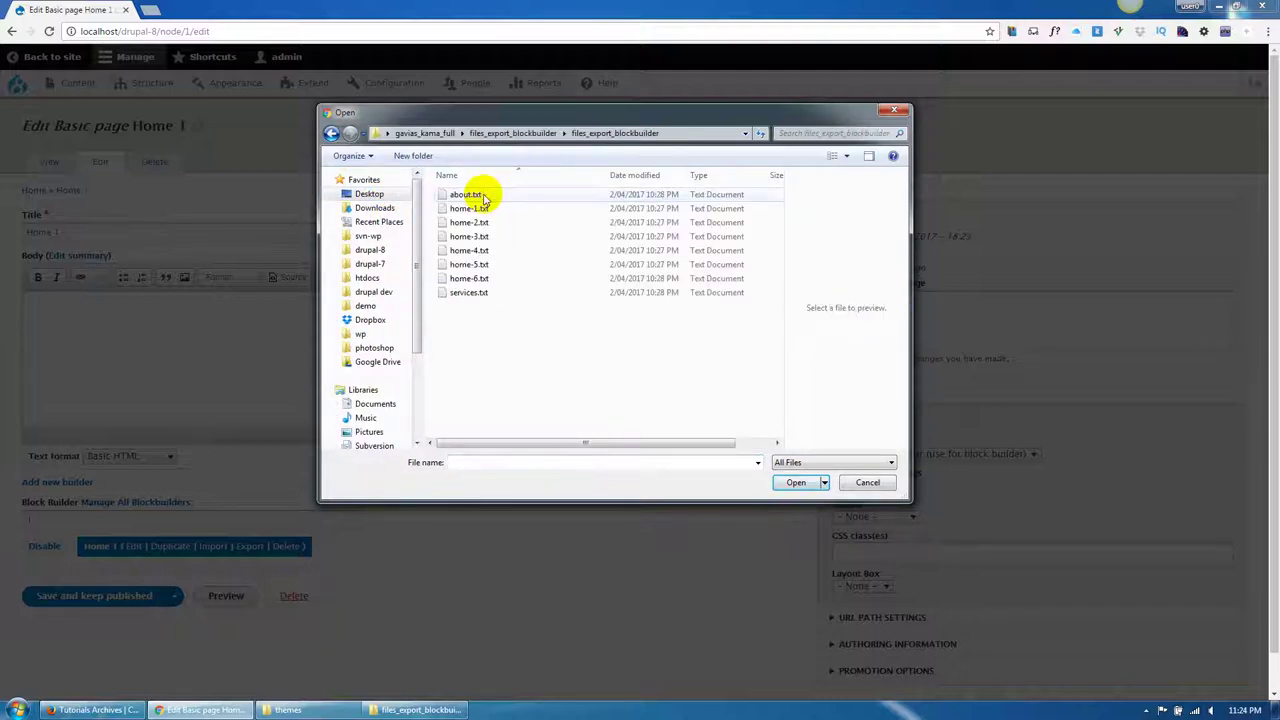
{"action": "double_click", "coordinate": [480, 209]}
{"action": "left_click", "coordinate": [585, 421]}
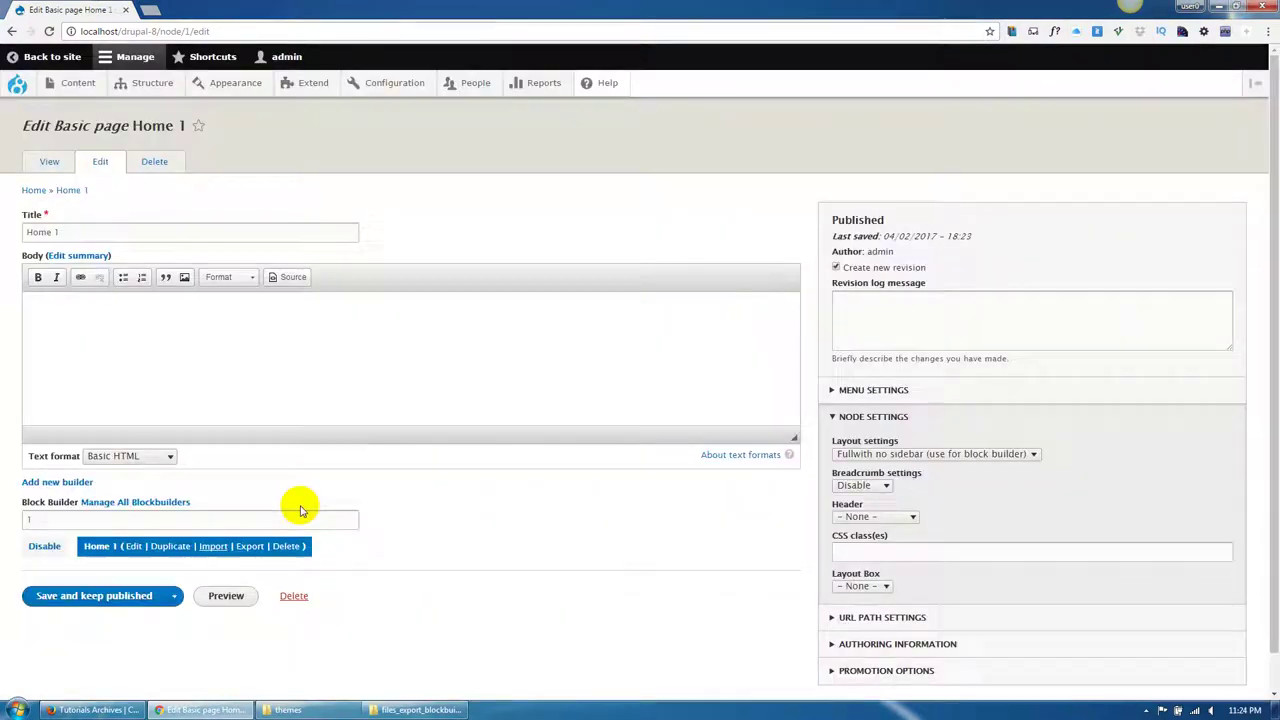
{"action": "left_click", "coordinate": [140, 597]}
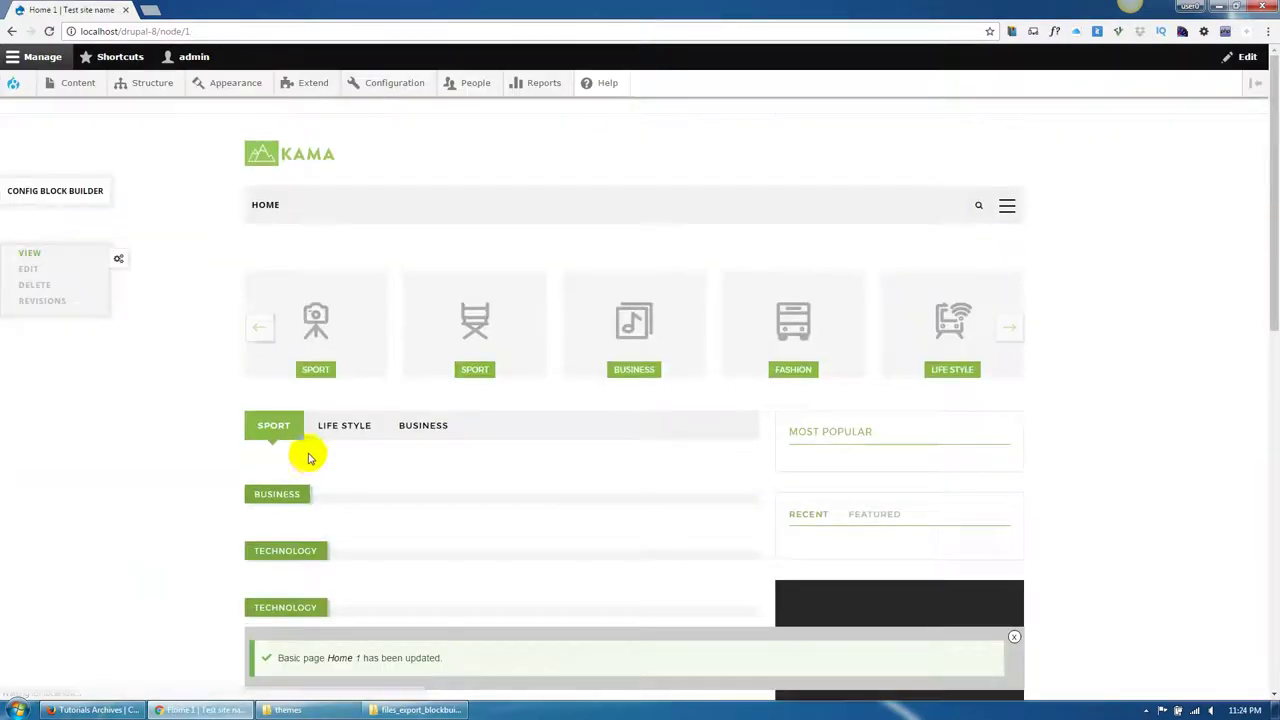
Look over the updated Home 1 page, and open the Category vocabulary's term list in a new browser tab.
{"action": "scroll", "coordinate": [372, 455], "scroll_direction": "down", "scroll_amount": 8}
{"action": "scroll", "coordinate": [372, 457], "scroll_direction": "up", "scroll_amount": 8}
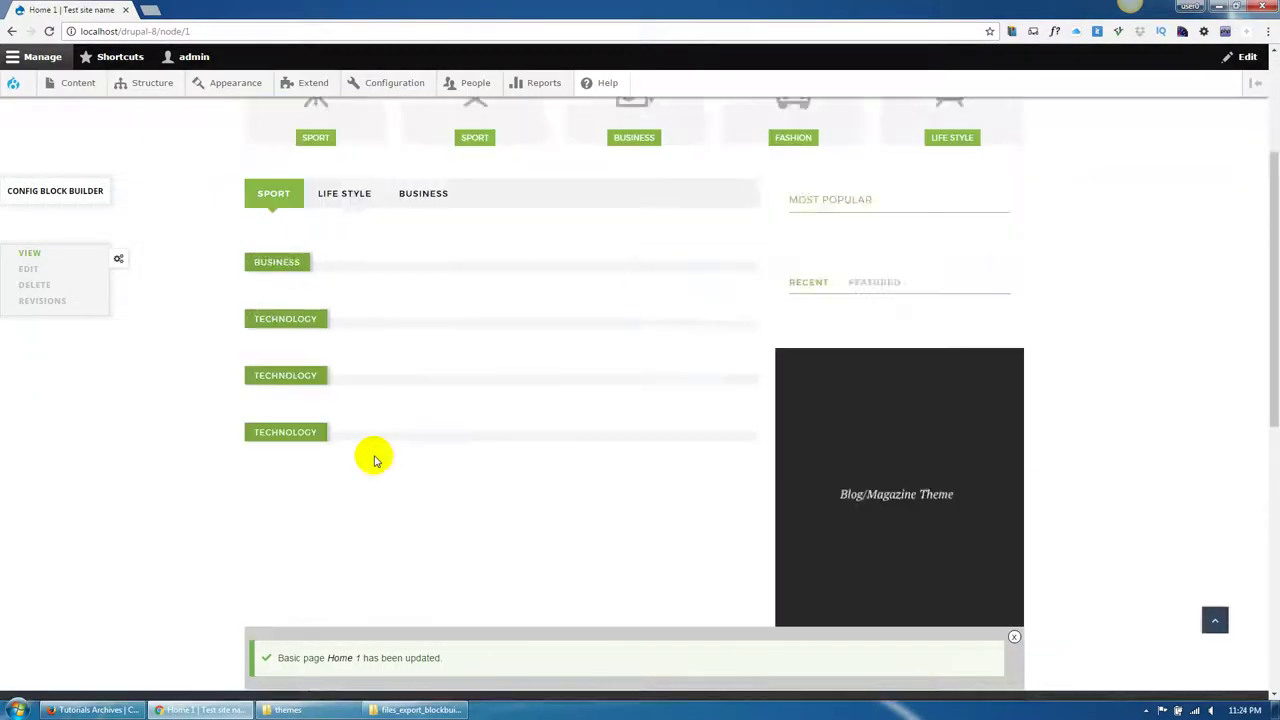
{"action": "mouse_move", "coordinate": [150, 86]}
{"action": "mouse_move", "coordinate": [160, 125]}
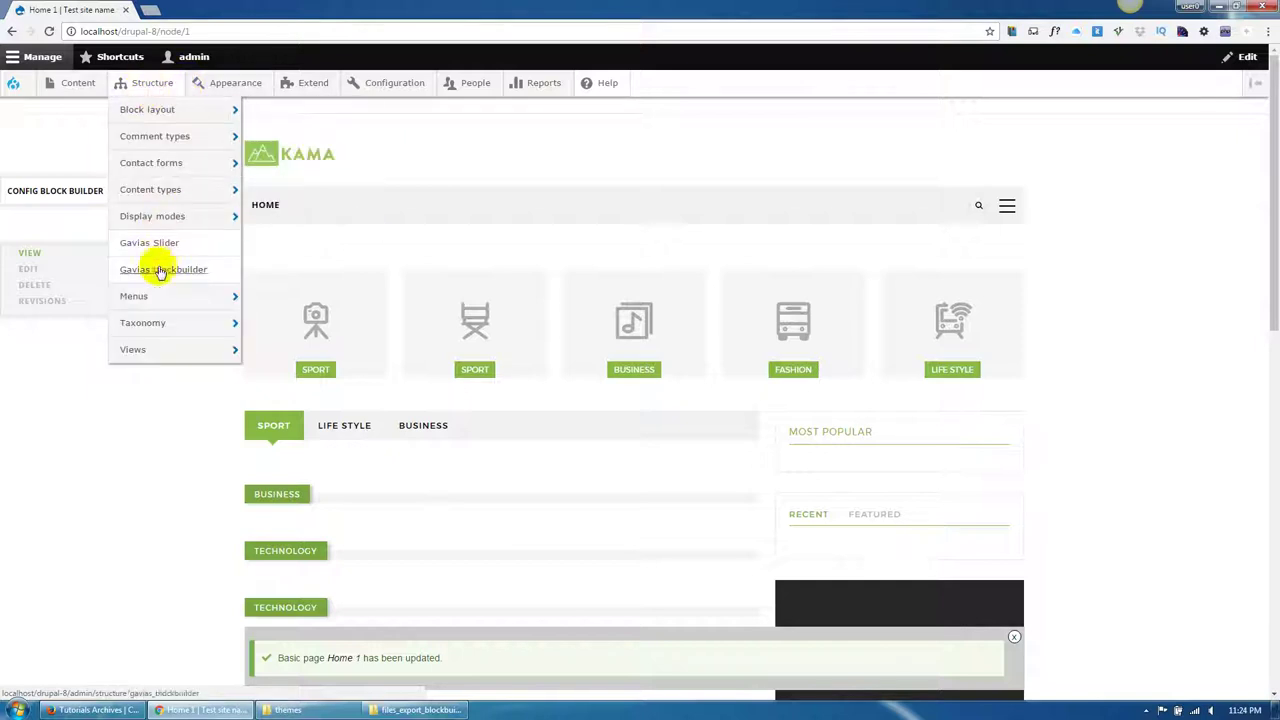
{"action": "mouse_move", "coordinate": [160, 328]}
{"action": "mouse_move", "coordinate": [295, 357]}
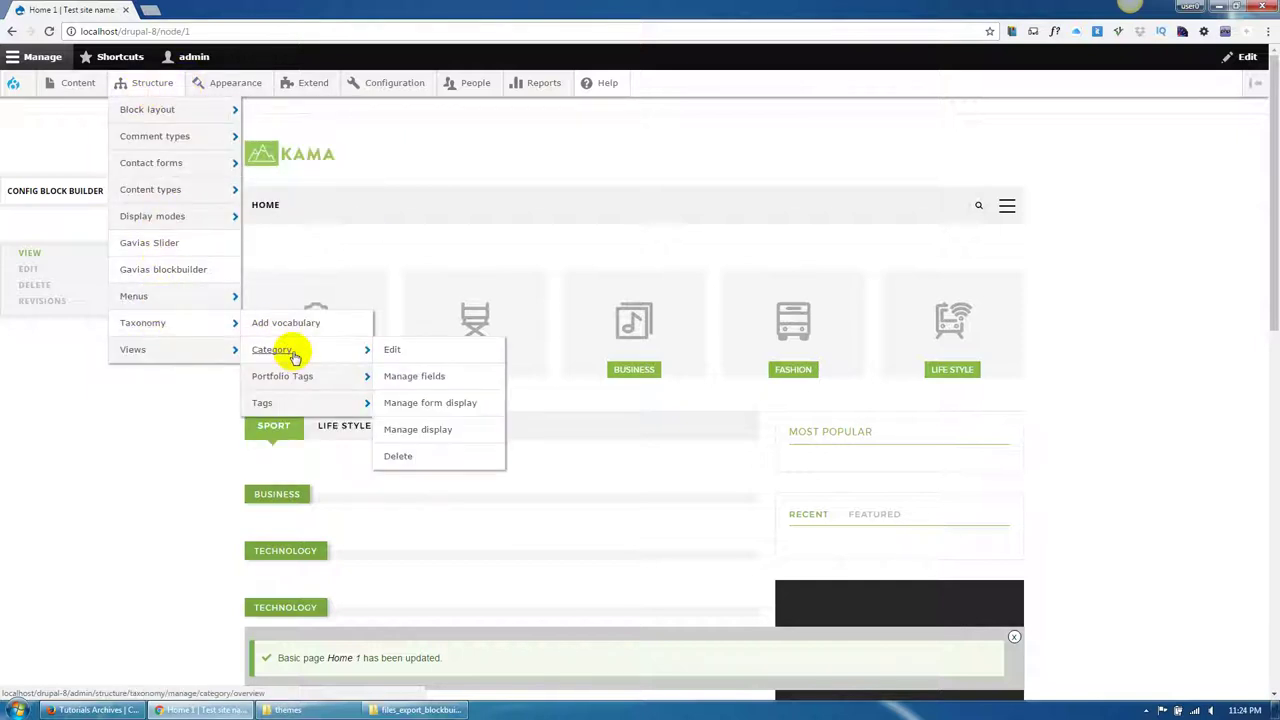
{"action": "right_click", "coordinate": [290, 358]}
{"action": "left_click", "coordinate": [322, 363]}
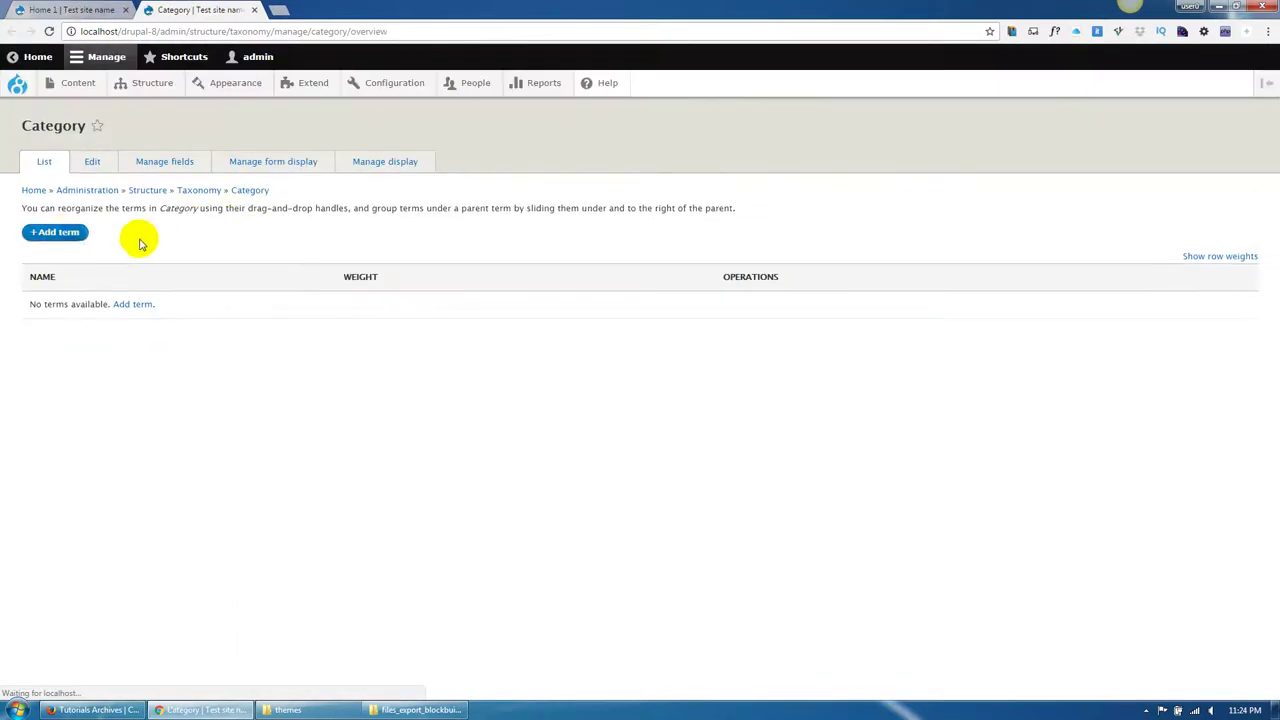
Add a term named Sport to the Category vocabulary and save it.
{"action": "left_click", "coordinate": [45, 236]}
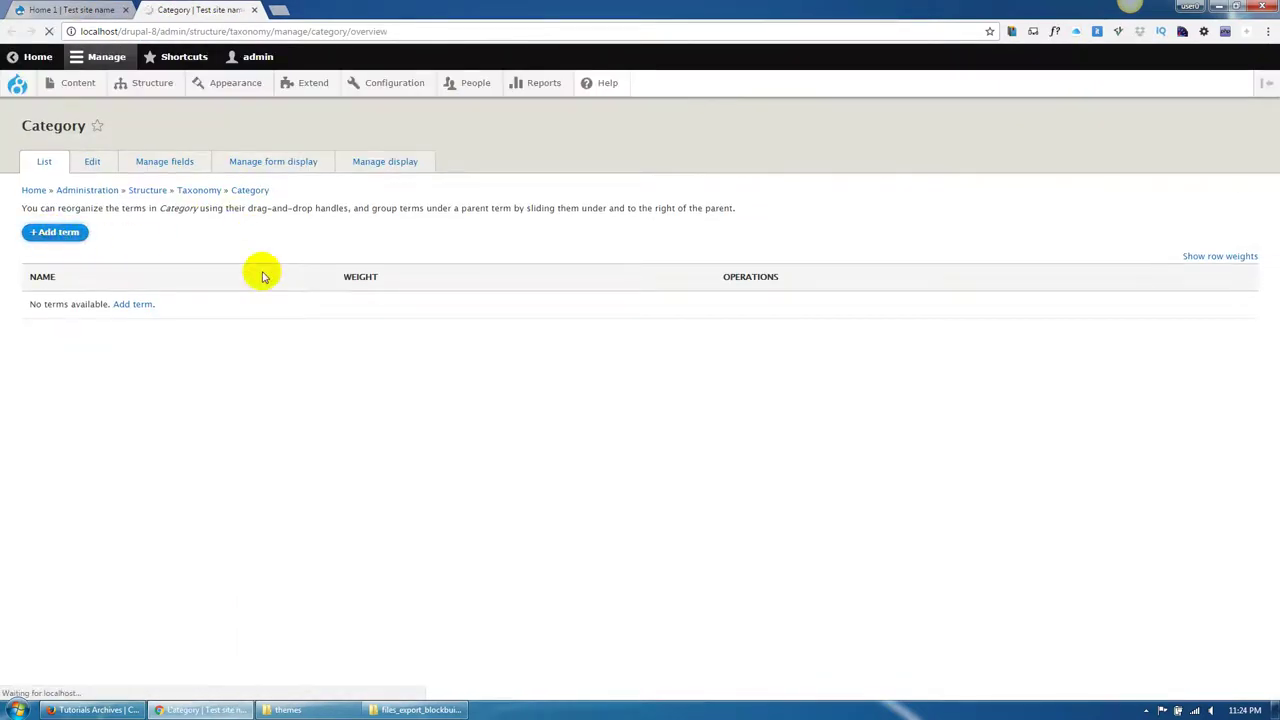
{"action": "left_click", "coordinate": [201, 196]}
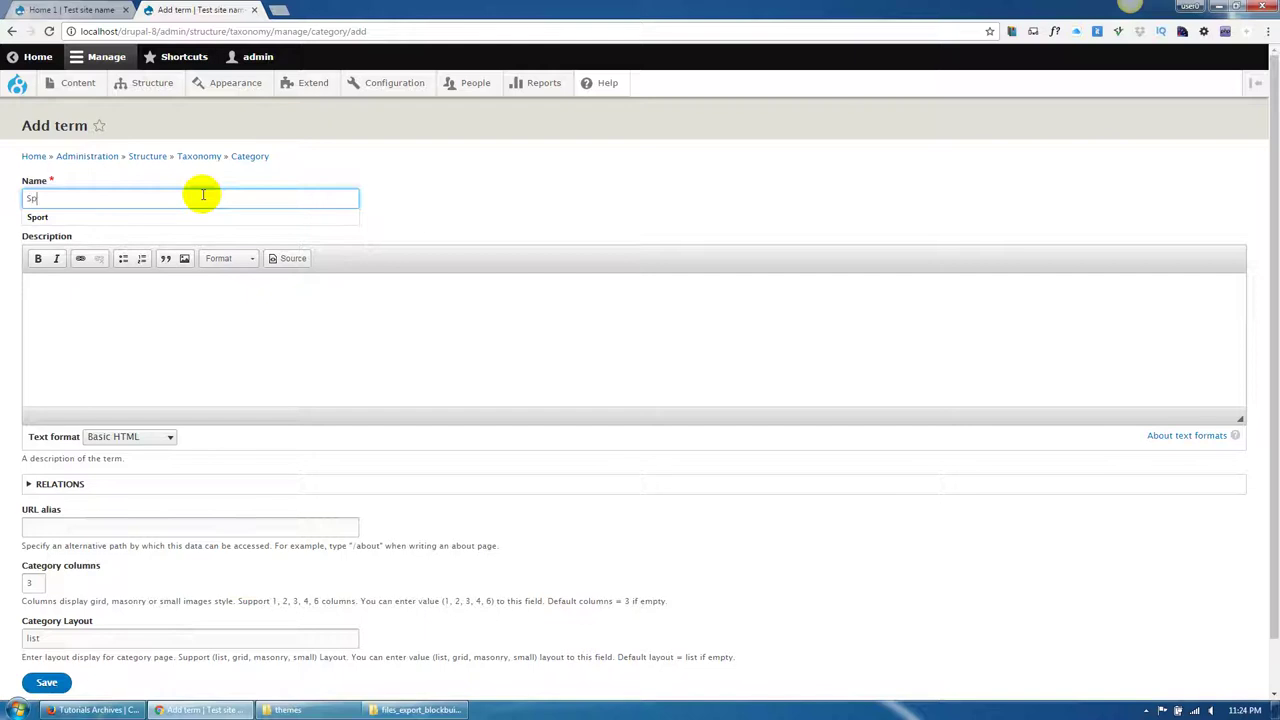
{"action": "scroll", "coordinate": [198, 230], "scroll_direction": "down", "scroll_amount": 1}
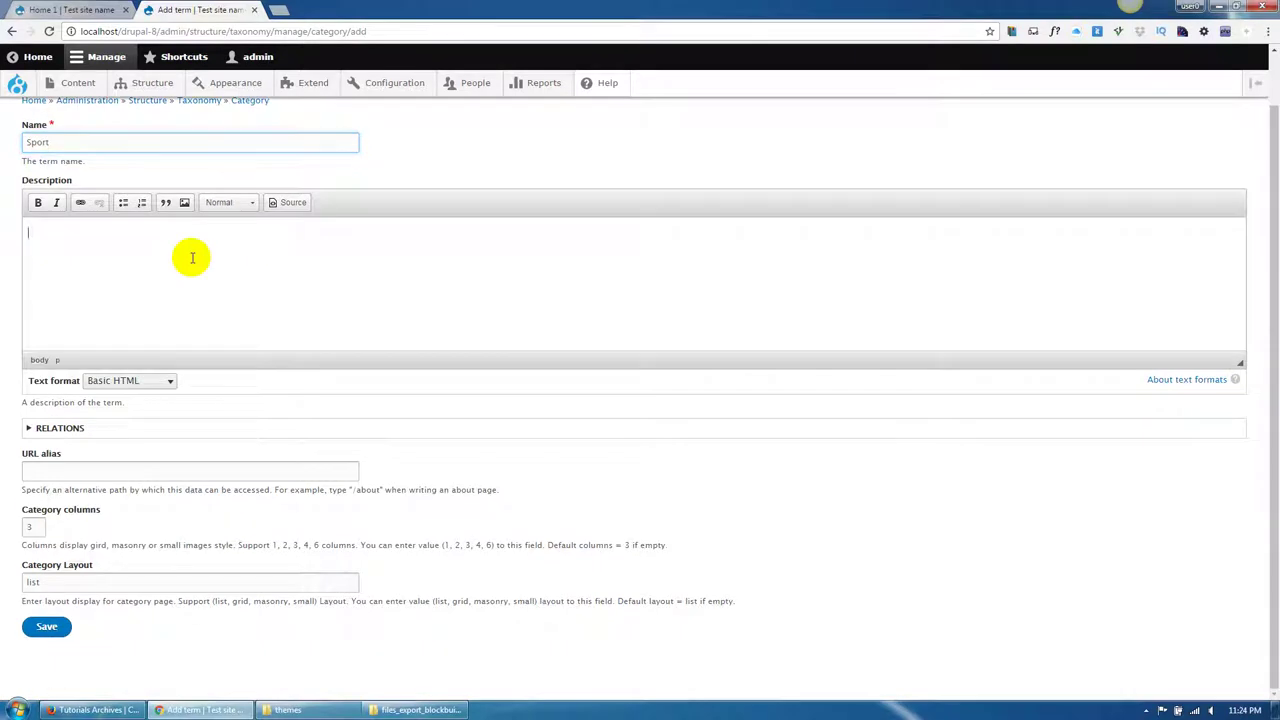
{"action": "left_click", "coordinate": [68, 157]}
{"action": "left_click", "coordinate": [37, 630]}
{"action": "scroll", "coordinate": [209, 417], "scroll_direction": "up", "scroll_amount": 1}
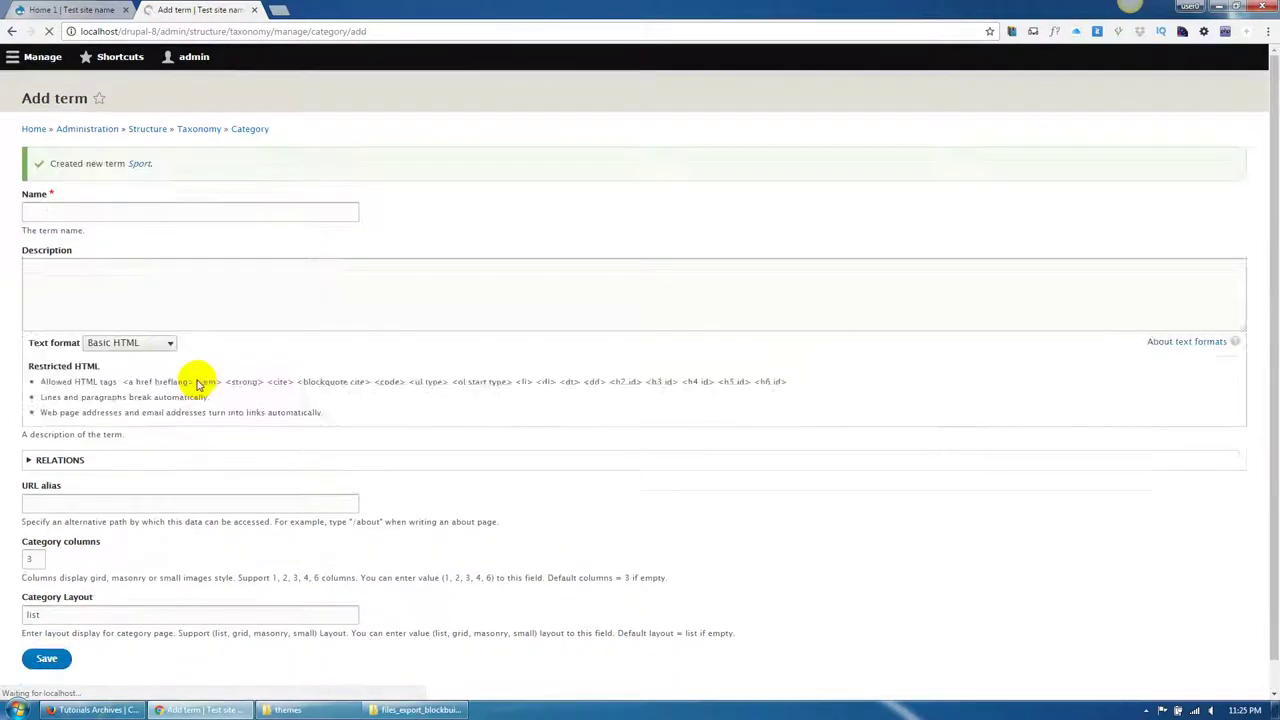
Create a second Category term named Business and save it.
{"action": "left_click", "coordinate": [103, 241]}
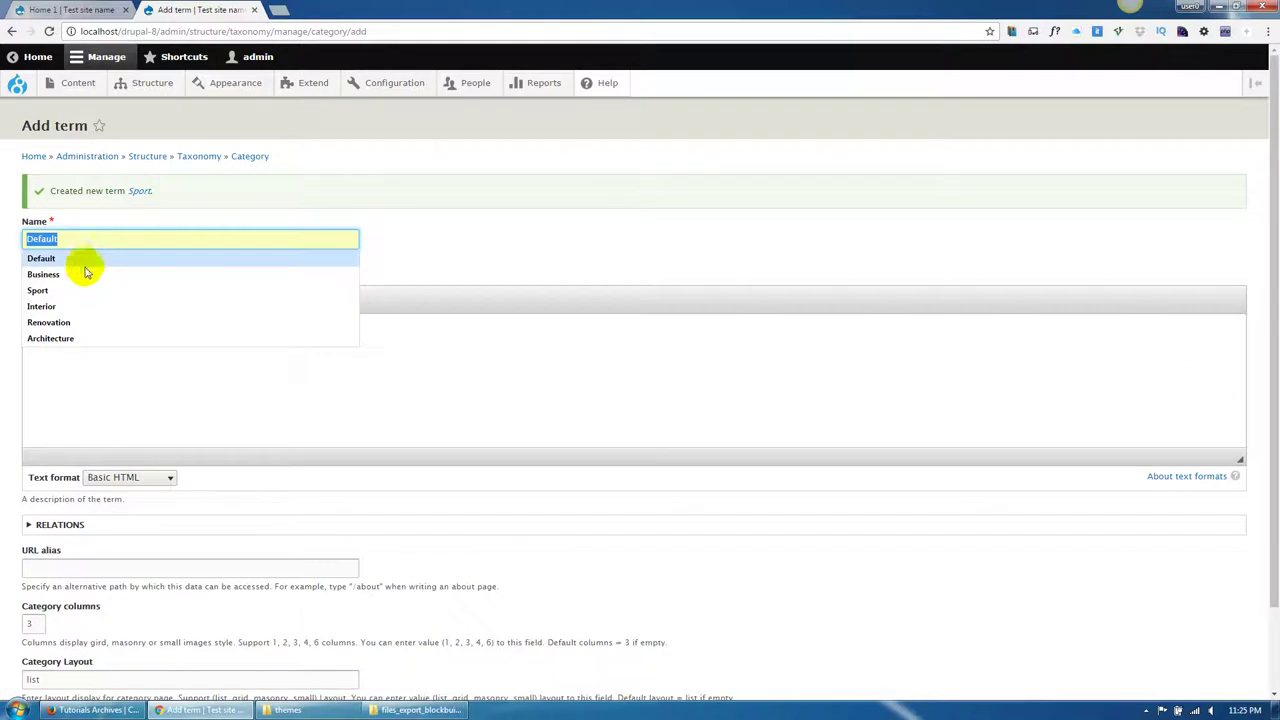
{"action": "left_click", "coordinate": [88, 271]}
{"action": "scroll", "coordinate": [78, 538], "scroll_direction": "down", "scroll_amount": 2}
{"action": "left_click", "coordinate": [46, 622]}
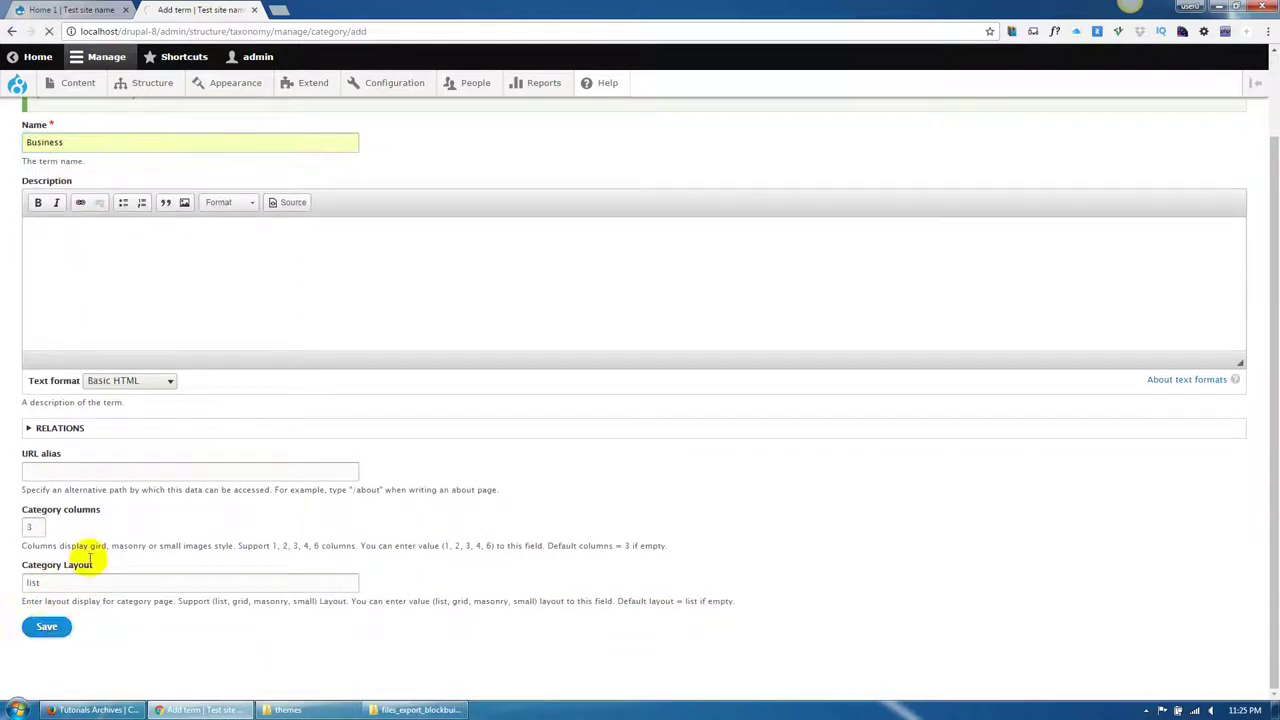
{"action": "scroll", "coordinate": [143, 357], "scroll_direction": "up", "scroll_amount": 1}
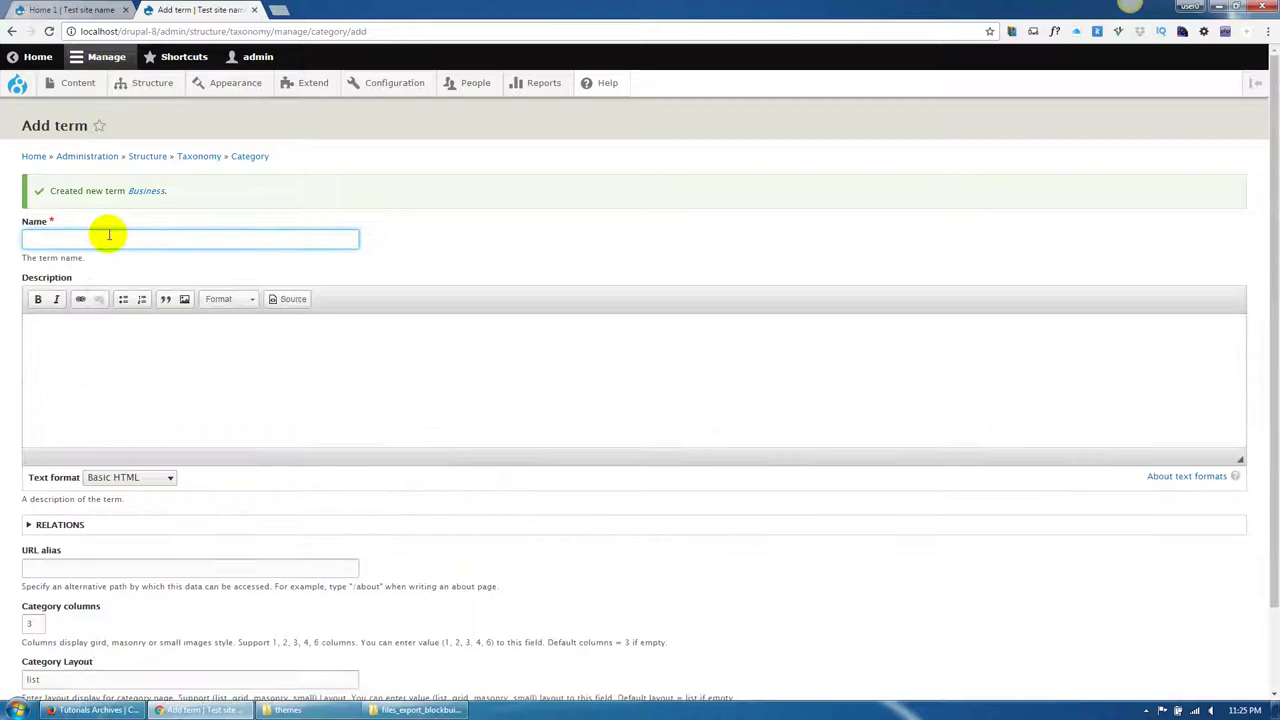
Create a third Category term named Lifestyle and save it.
{"action": "type", "text": "Li"}
{"action": "key", "text": "Down"}
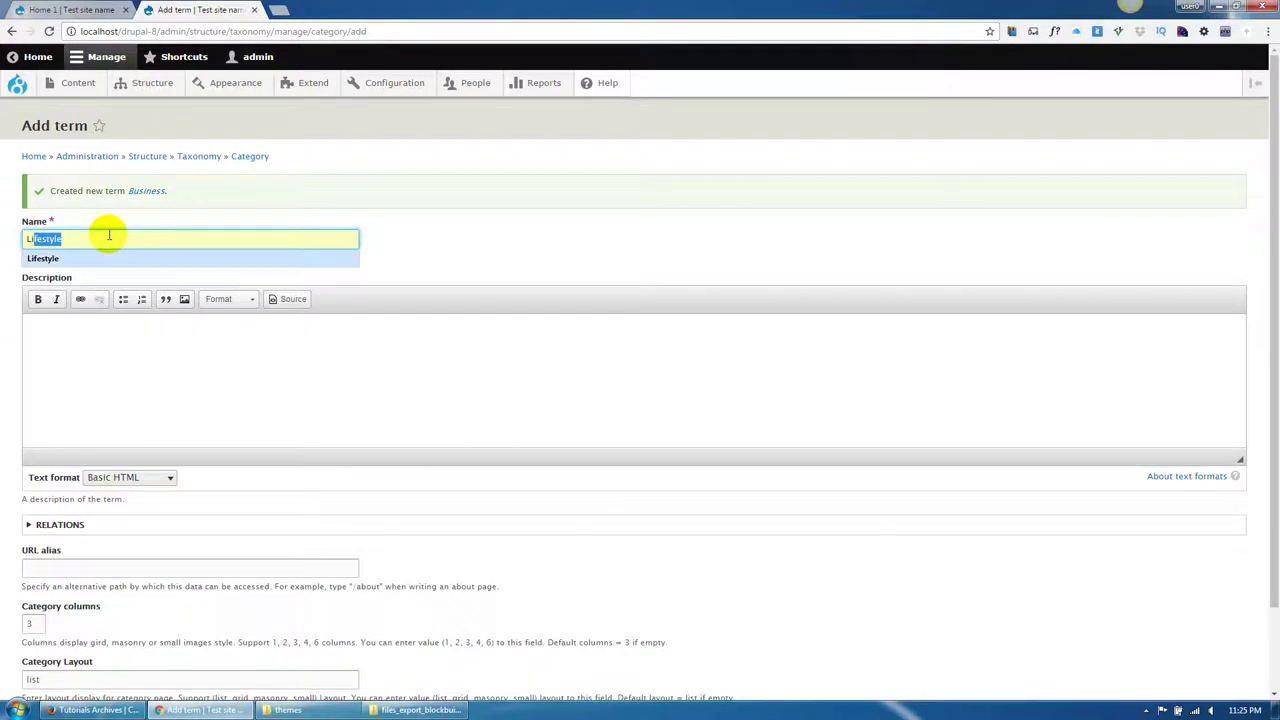
{"action": "key", "text": "Return"}
{"action": "scroll", "coordinate": [107, 234], "scroll_direction": "down", "scroll_amount": 2}
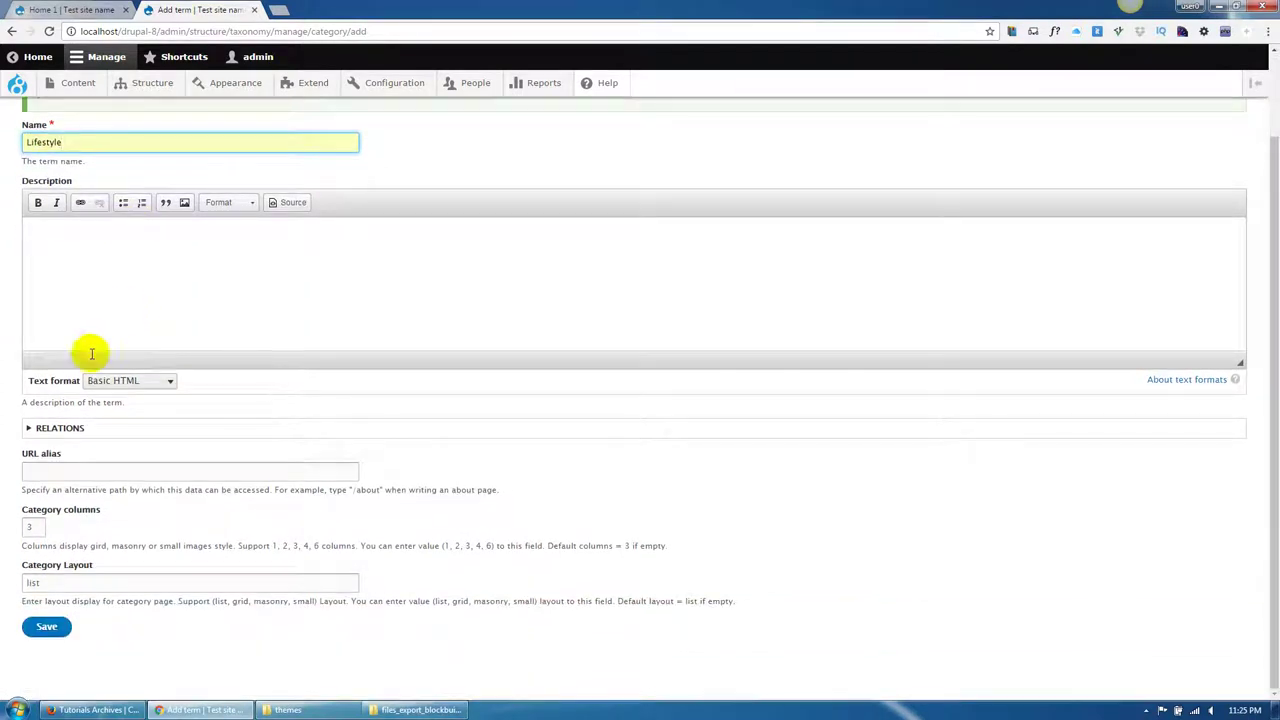
{"action": "left_click", "coordinate": [44, 624]}
{"action": "scroll", "coordinate": [214, 549], "scroll_direction": "up", "scroll_amount": 2}
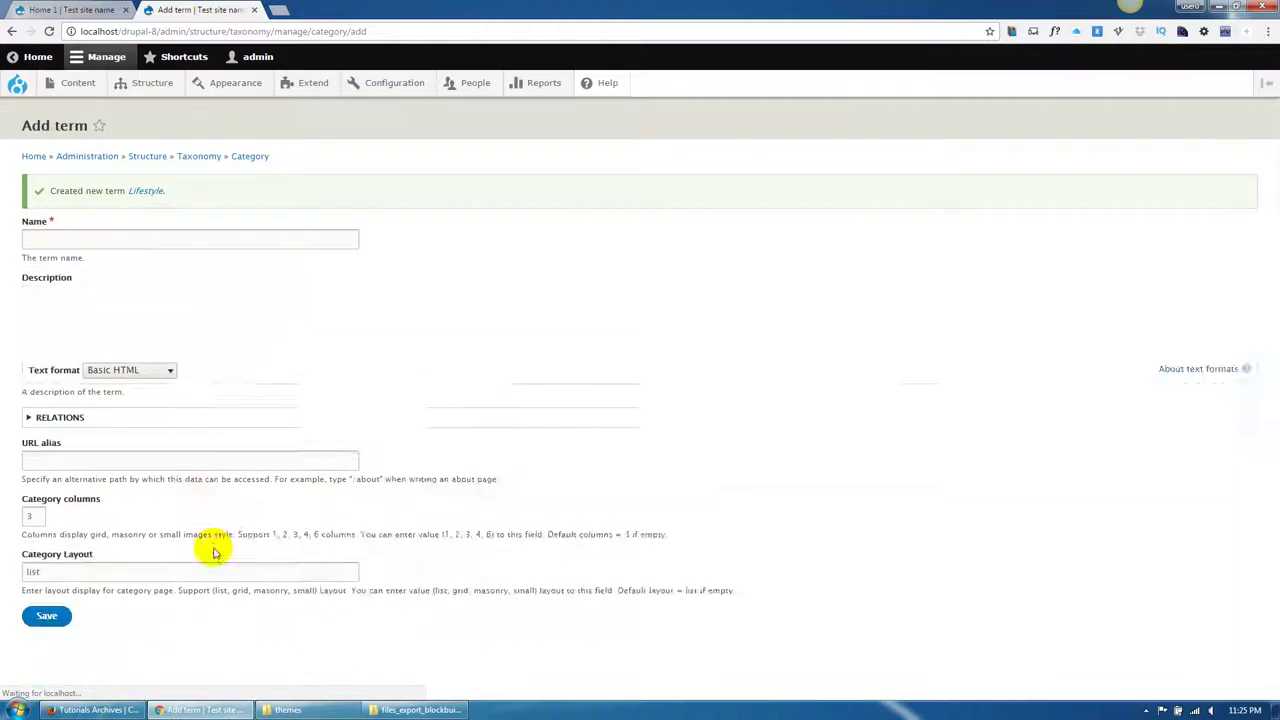
Start creating a new content item of the type Article.
{"action": "mouse_move", "coordinate": [71, 86]}
{"action": "mouse_move", "coordinate": [81, 117]}
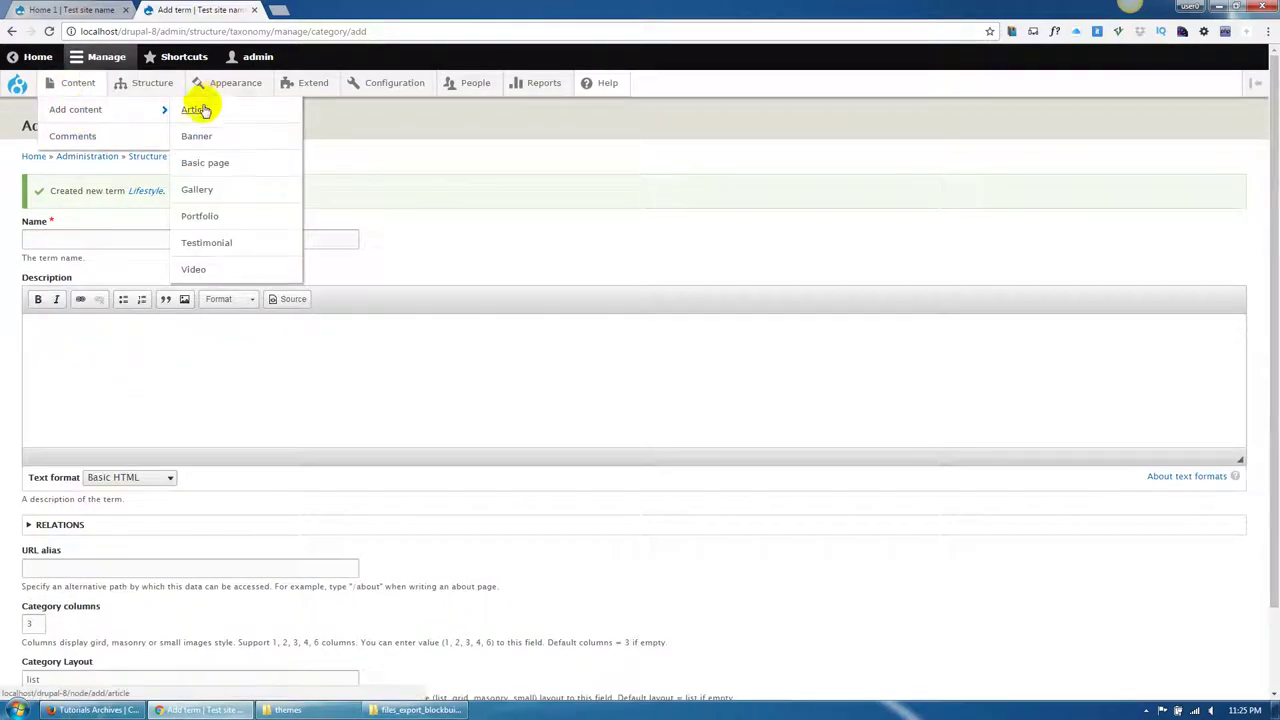
{"action": "left_click", "coordinate": [208, 162]}
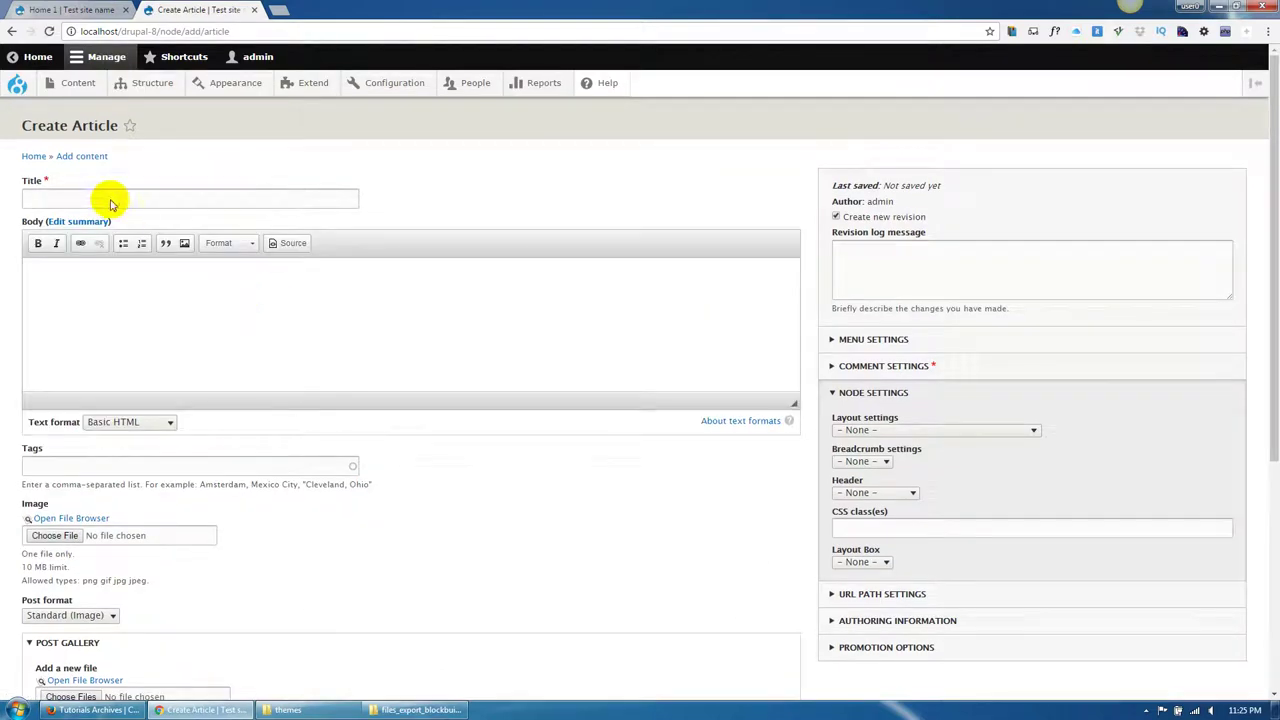
Copy the heading "Shazam-Like Morphing Button Effect" from the Codrops tutorials page in Firefox and paste it as the new article's title in Chrome.
{"action": "key", "text": "alt+Tab"}
{"action": "key", "text": "alt+Tab"}
{"action": "left_click", "coordinate": [85, 198]}
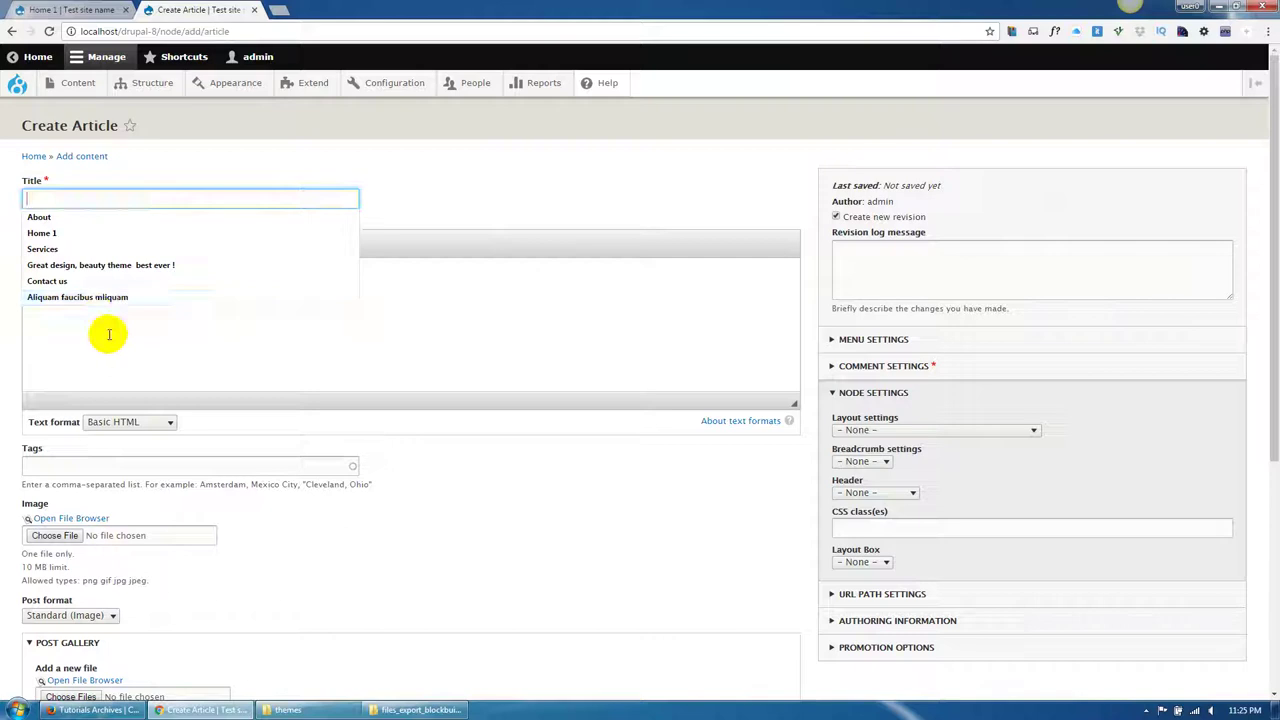
{"action": "key", "text": "alt+Tab"}
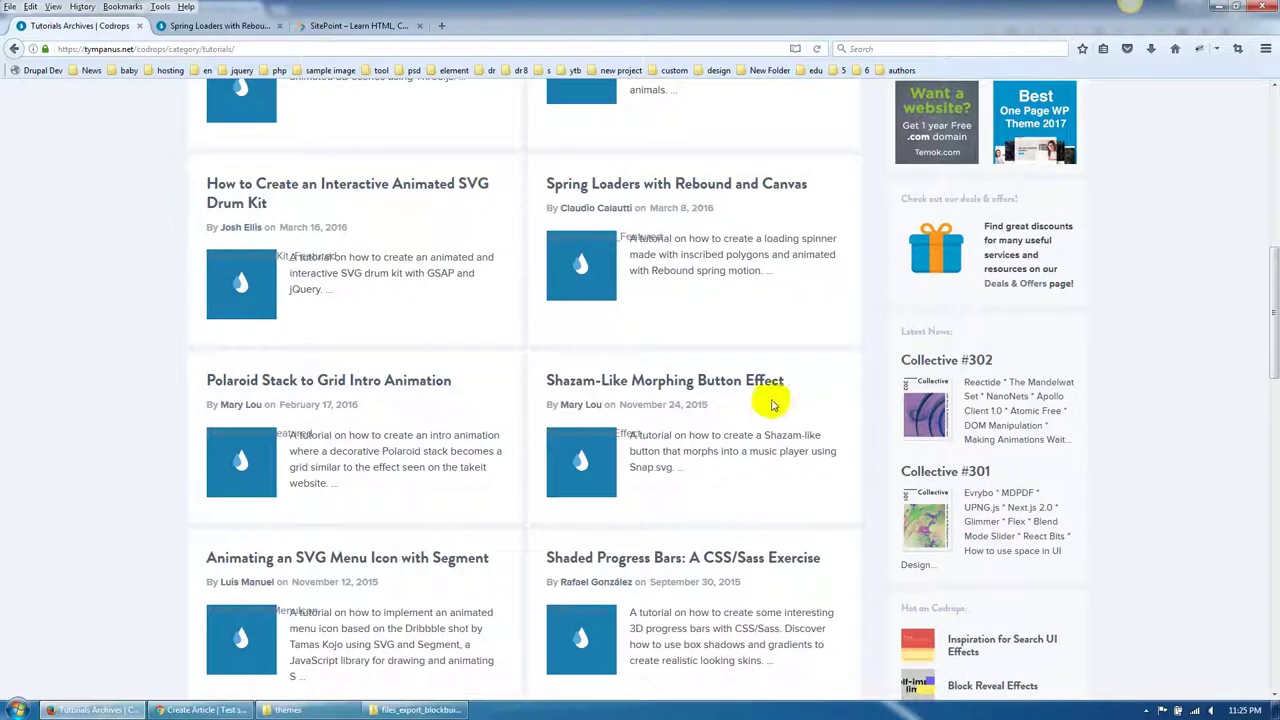
{"action": "left_click_drag", "start_coordinate": [771, 404], "coordinate": [551, 376]}
{"action": "key", "text": "ctrl+c"}
{"action": "left_click", "coordinate": [70, 710]}
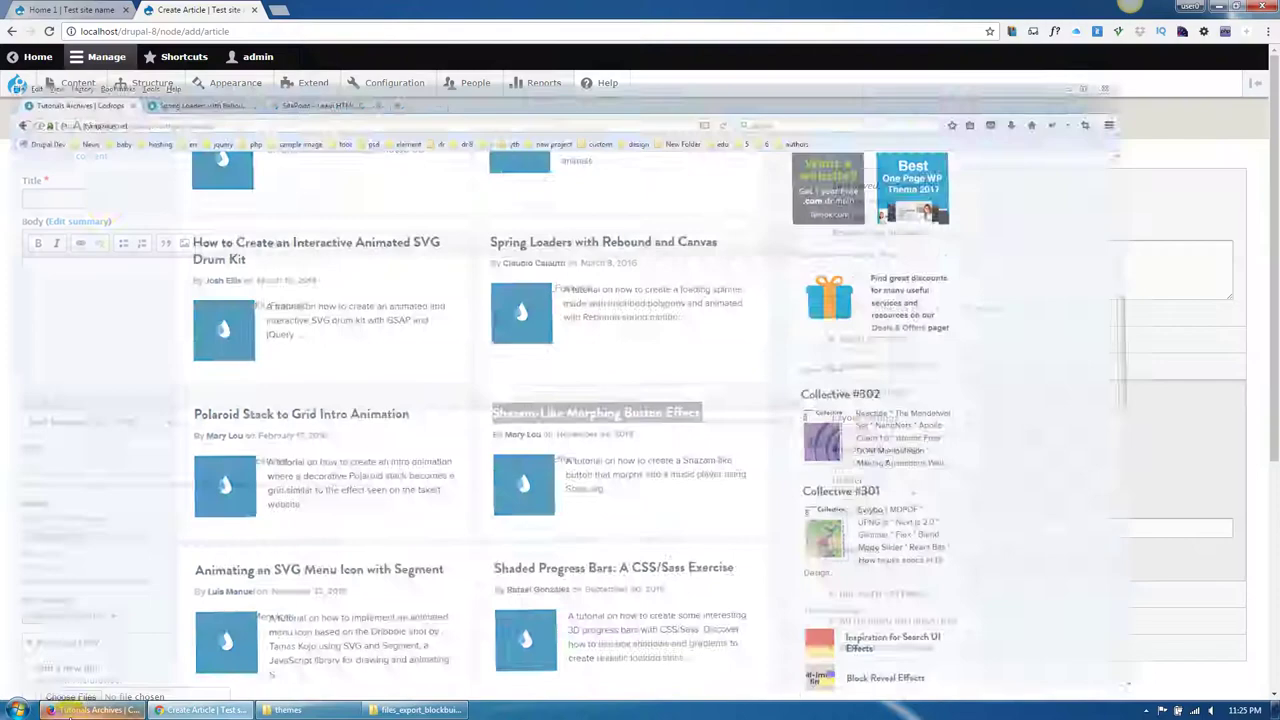
{"action": "left_click", "coordinate": [105, 200]}
{"action": "key", "text": "ctrl+v"}
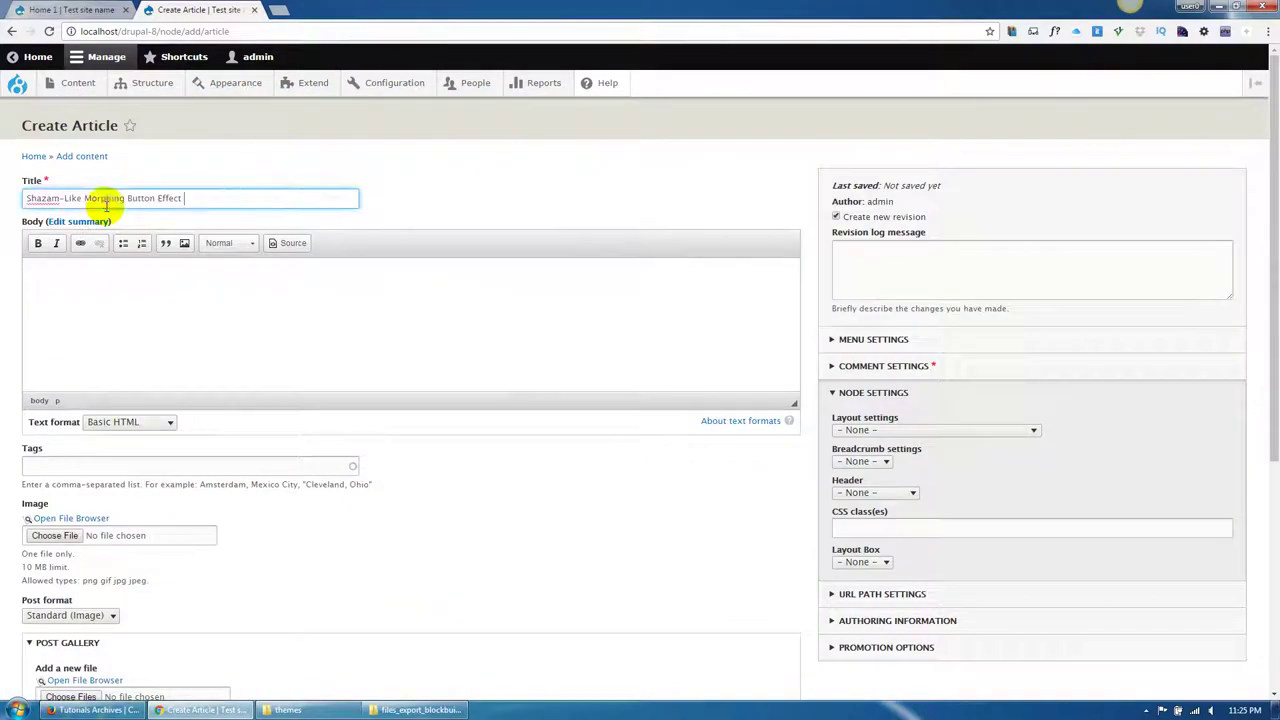
Copy the two introductory paragraphs of the Spring Loaders tutorial in Firefox into the article's body in Chrome, and set the text format to Full HTML.
{"action": "left_click", "coordinate": [118, 710]}
{"action": "left_click", "coordinate": [252, 25]}
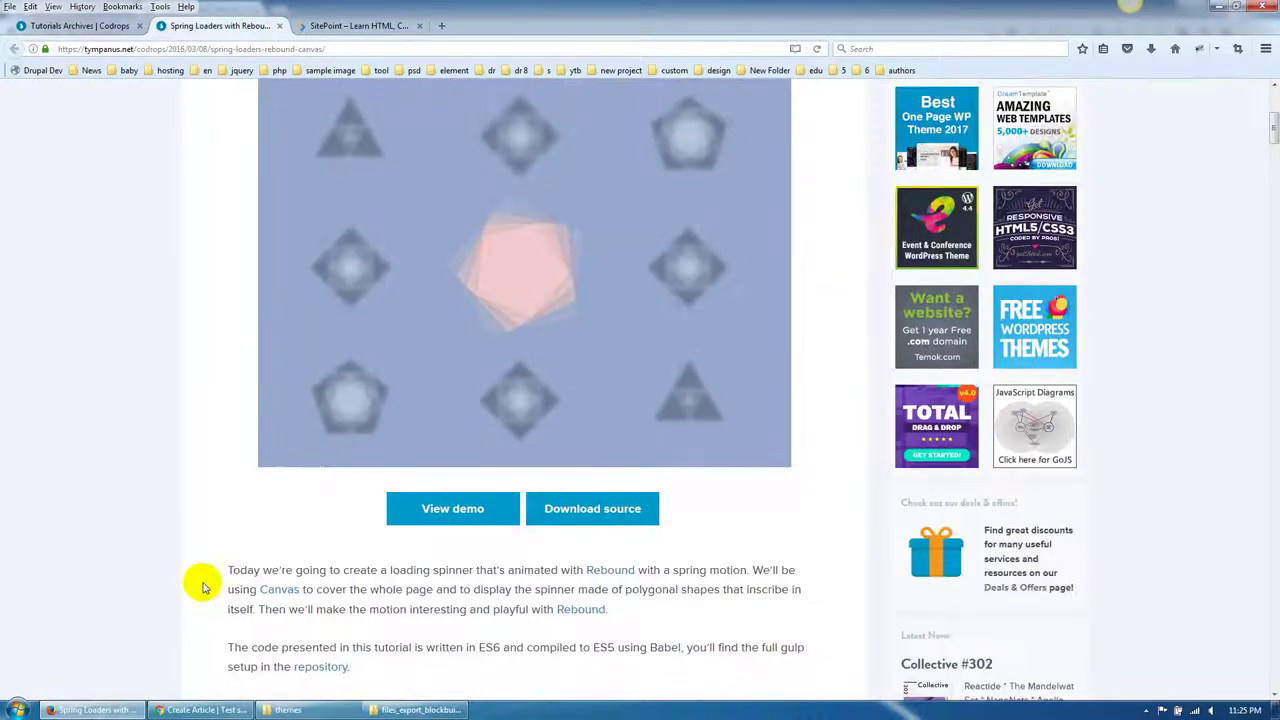
{"action": "scroll", "coordinate": [202, 587], "scroll_direction": "down", "scroll_amount": 3}
{"action": "left_click_drag", "start_coordinate": [208, 425], "coordinate": [357, 513]}
{"action": "key", "text": "ctrl+c"}
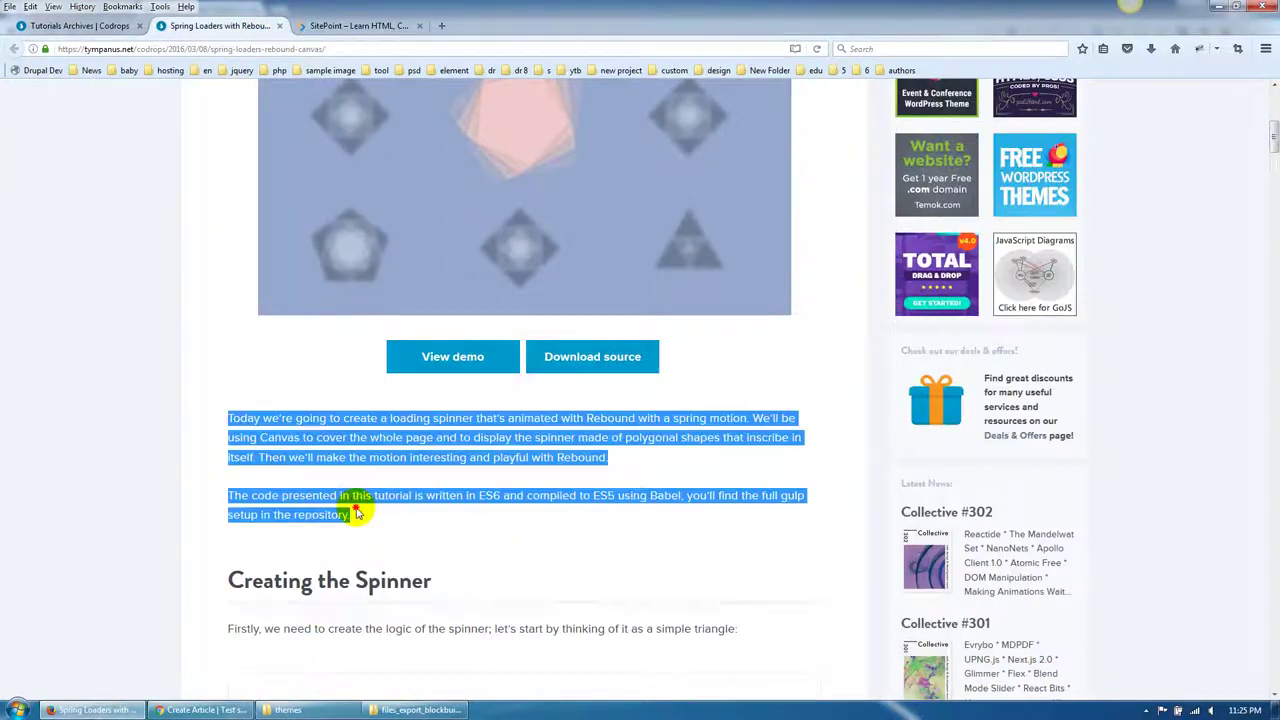
{"action": "left_click", "coordinate": [88, 710]}
{"action": "left_click", "coordinate": [143, 320]}
{"action": "key", "text": "ctrl+v"}
{"action": "left_click", "coordinate": [130, 421]}
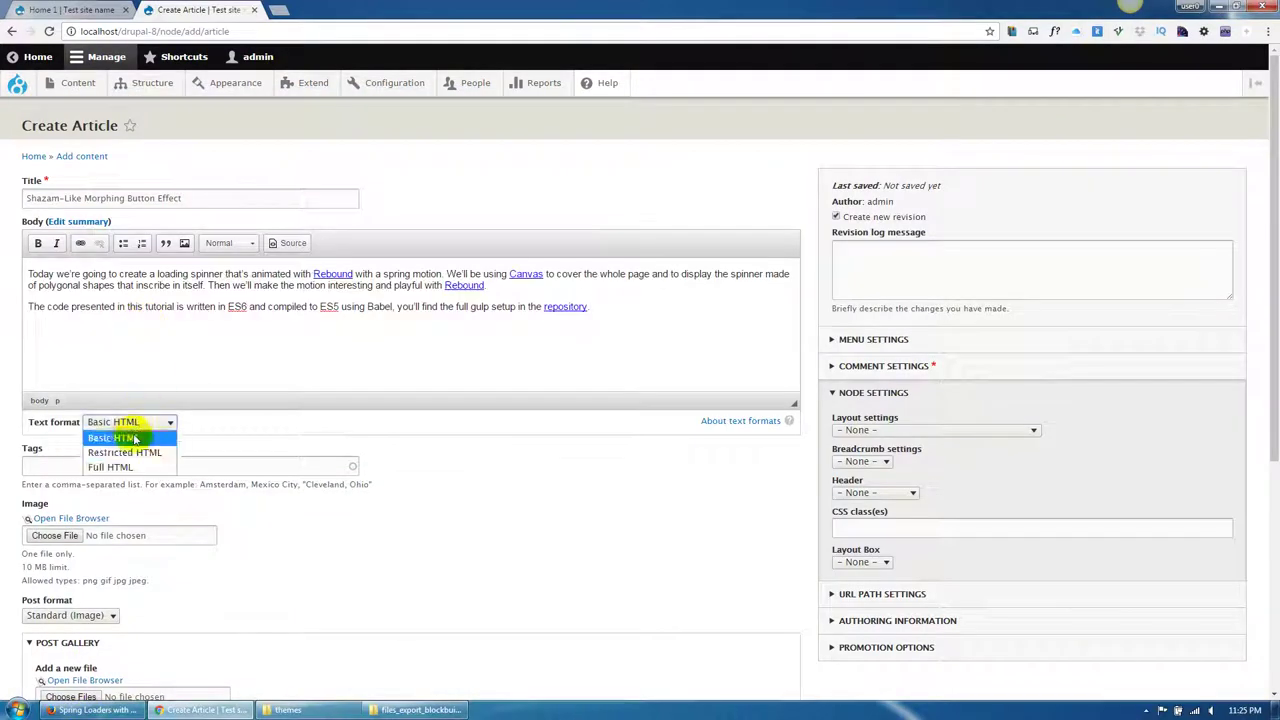
{"action": "left_click", "coordinate": [131, 466]}
Open the file browser for the article's Image field and create a new folder named article under public://.
{"action": "scroll", "coordinate": [101, 421], "scroll_direction": "down", "scroll_amount": 2}
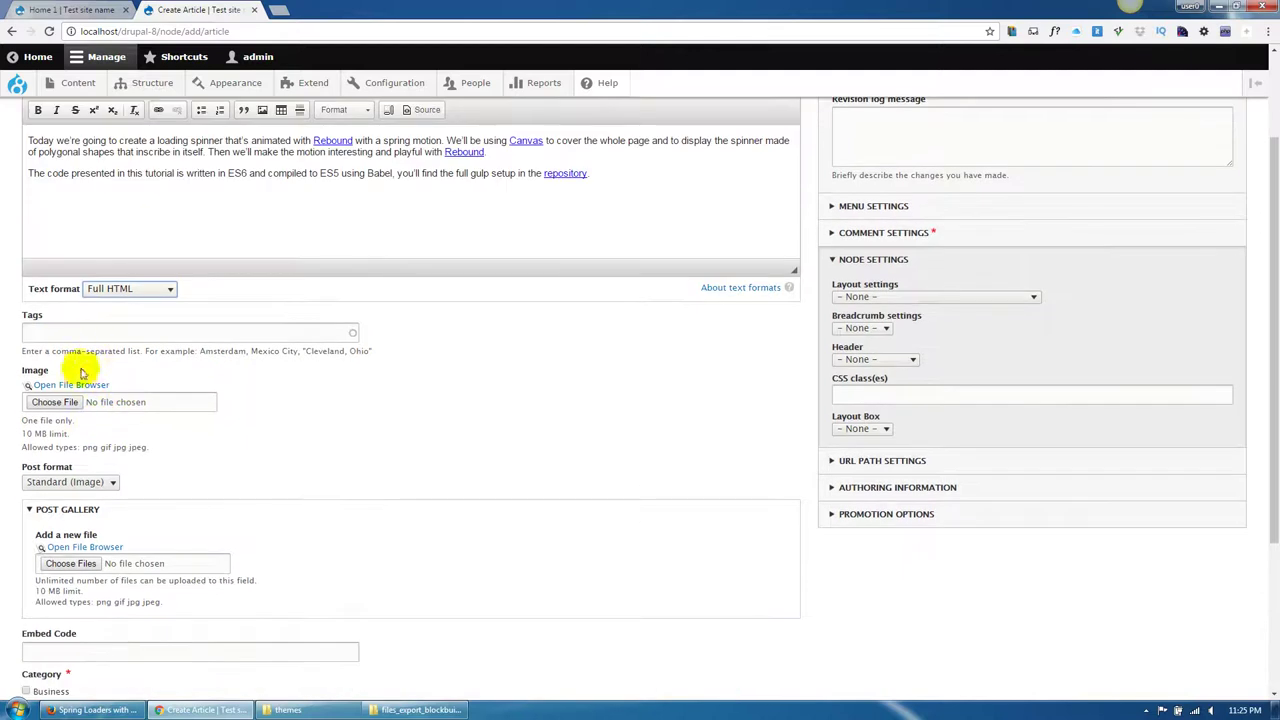
{"action": "left_click", "coordinate": [76, 385]}
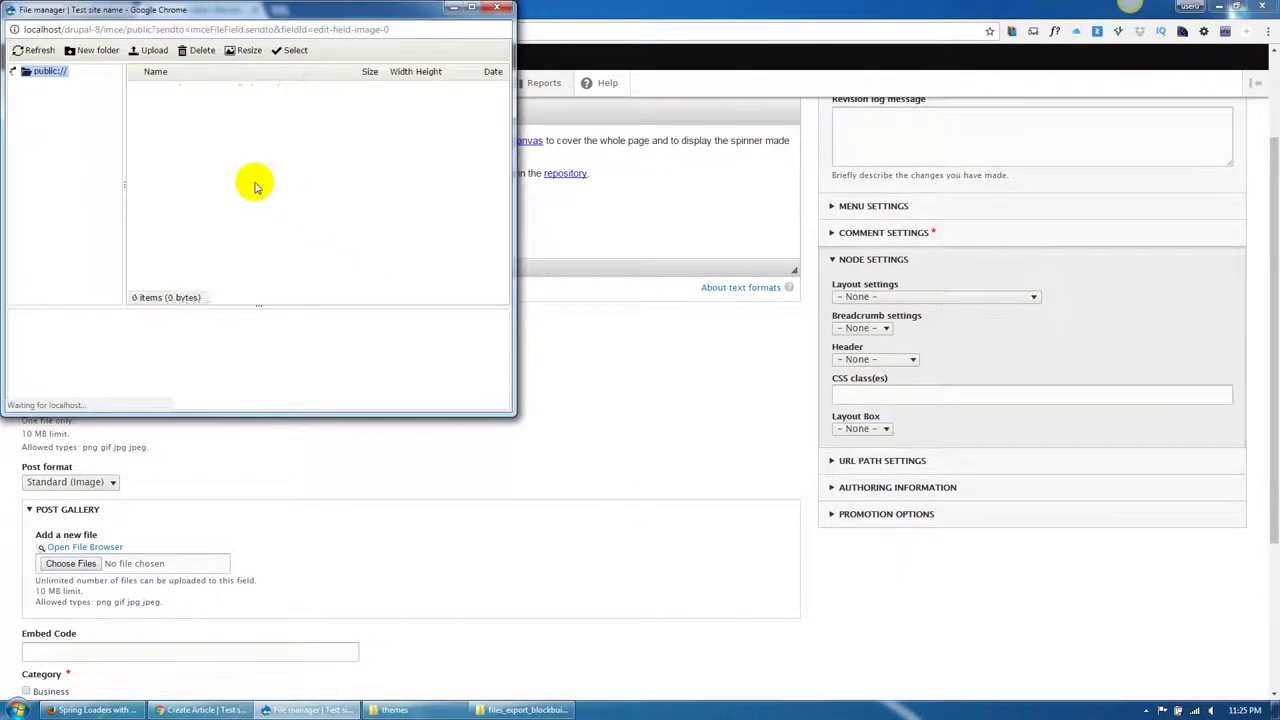
{"action": "left_click", "coordinate": [95, 50]}
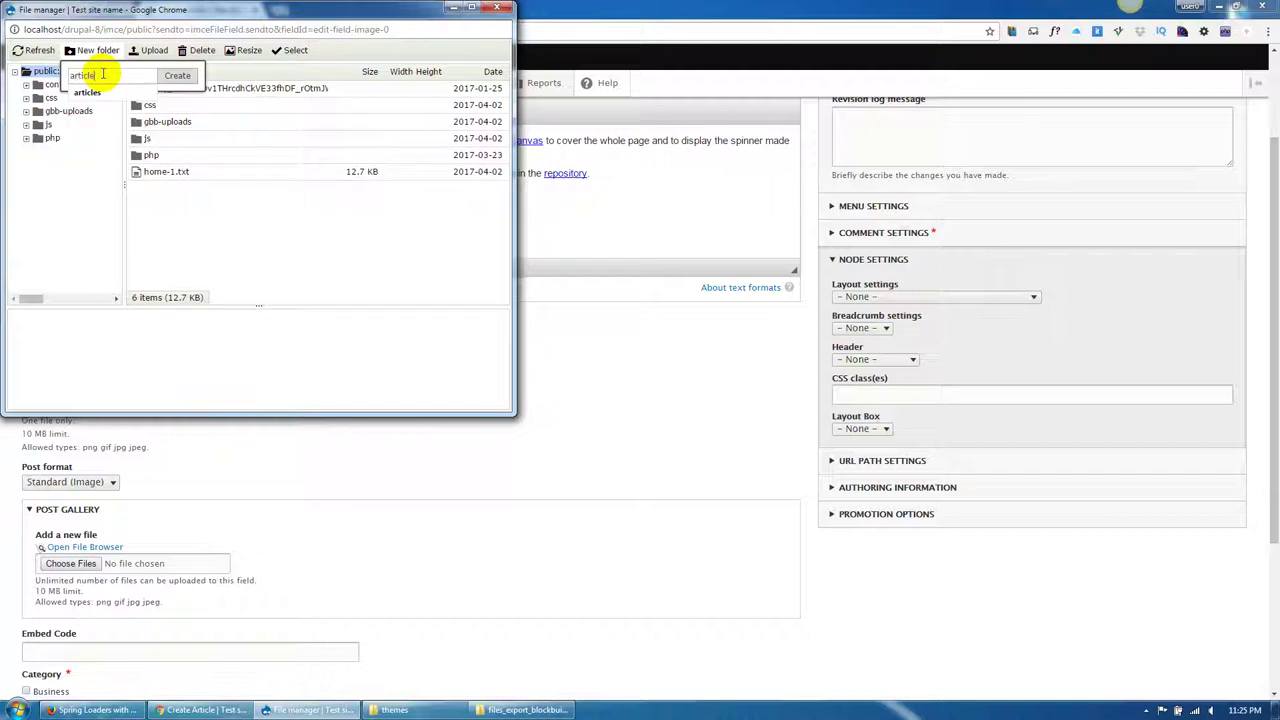
{"action": "left_click", "coordinate": [169, 82]}
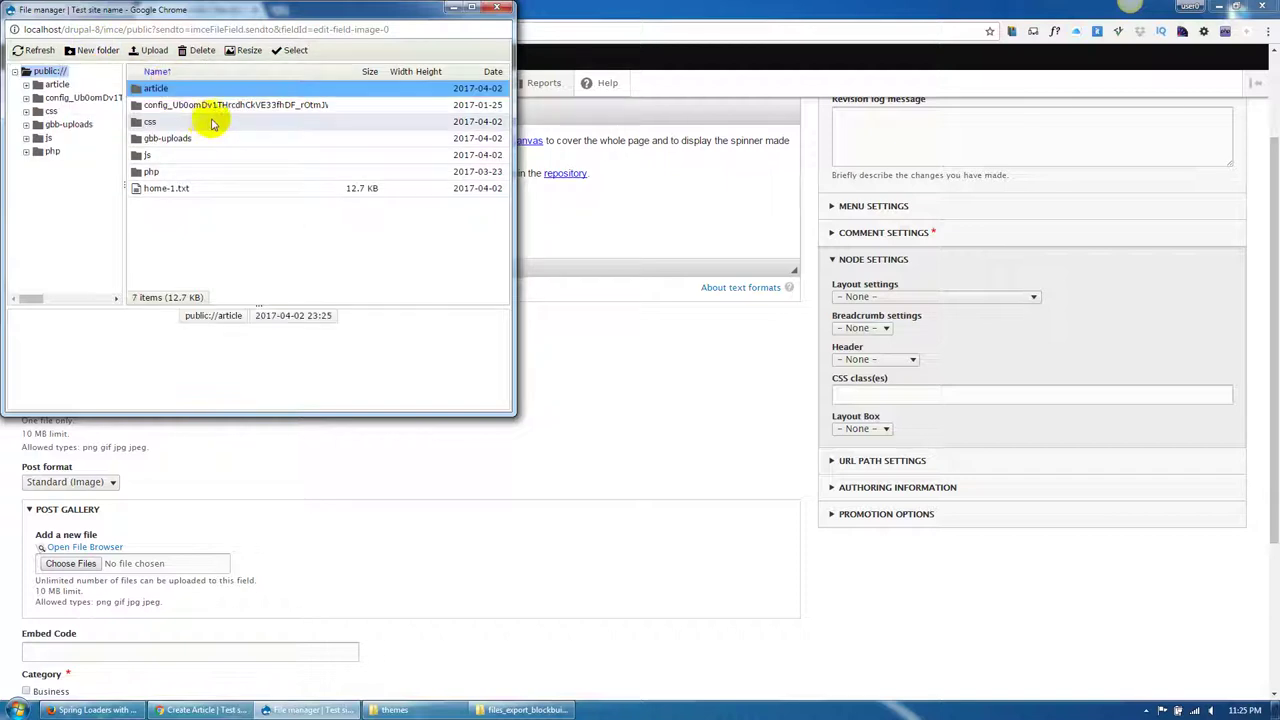
Upload post-1.jpg through post-10.jpg from the images\articles folder on the Desktop to the public:// folder.
{"action": "left_click", "coordinate": [151, 50]}
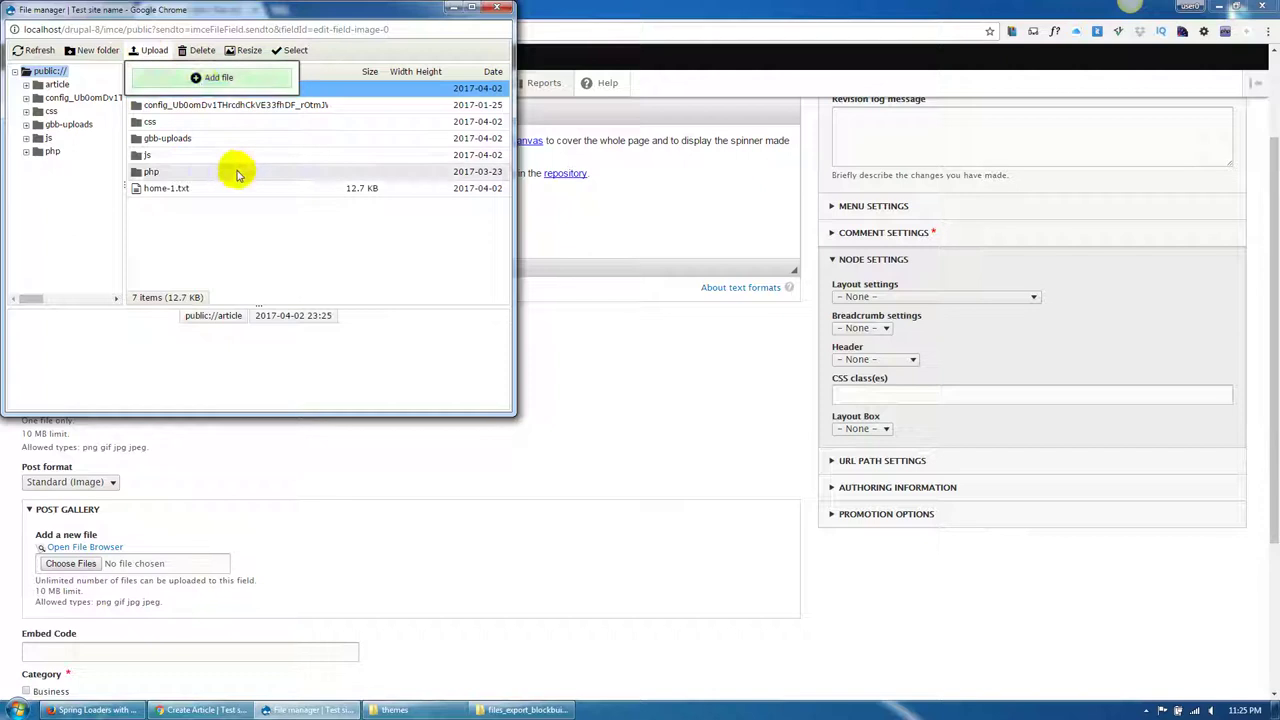
{"action": "left_click", "coordinate": [204, 81]}
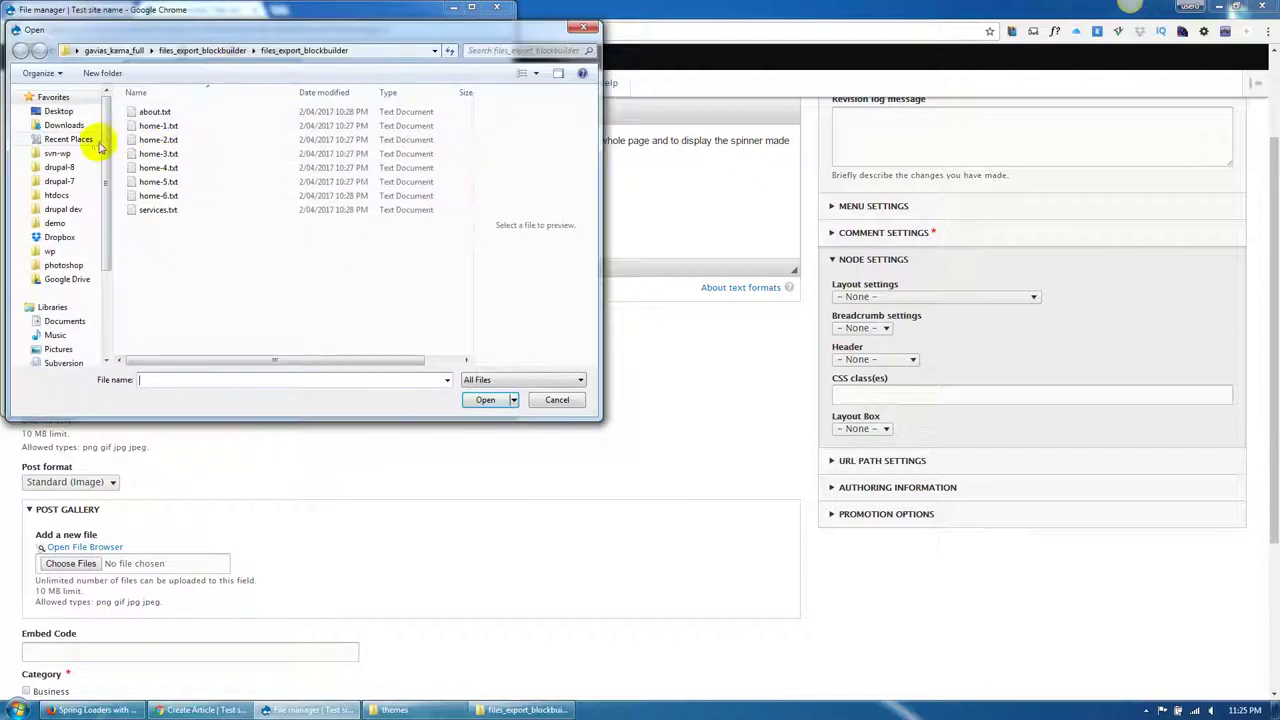
{"action": "left_click", "coordinate": [77, 113]}
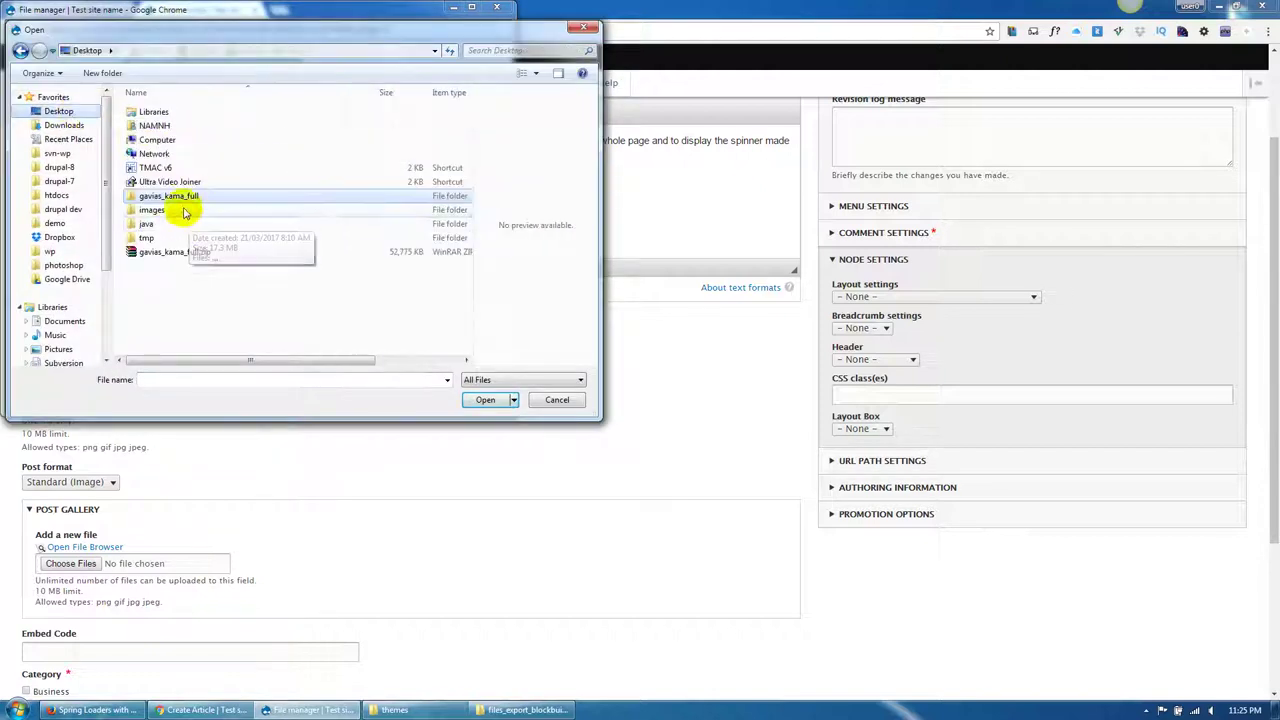
{"action": "double_click", "coordinate": [165, 211]}
{"action": "double_click", "coordinate": [172, 114]}
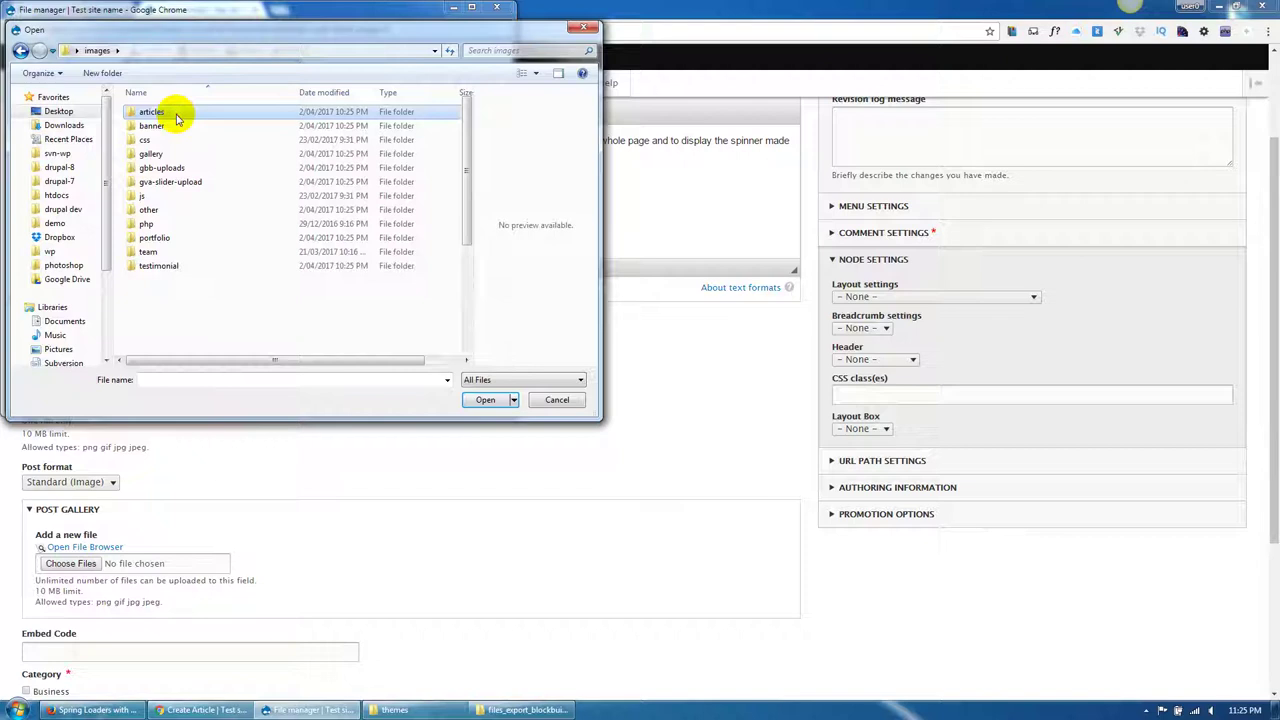
{"action": "left_click", "coordinate": [176, 118]}
{"action": "left_click", "coordinate": [241, 115], "text": "ctrl"}
{"action": "left_click", "coordinate": [325, 115], "text": "ctrl"}
{"action": "left_click", "coordinate": [409, 115], "text": "ctrl"}
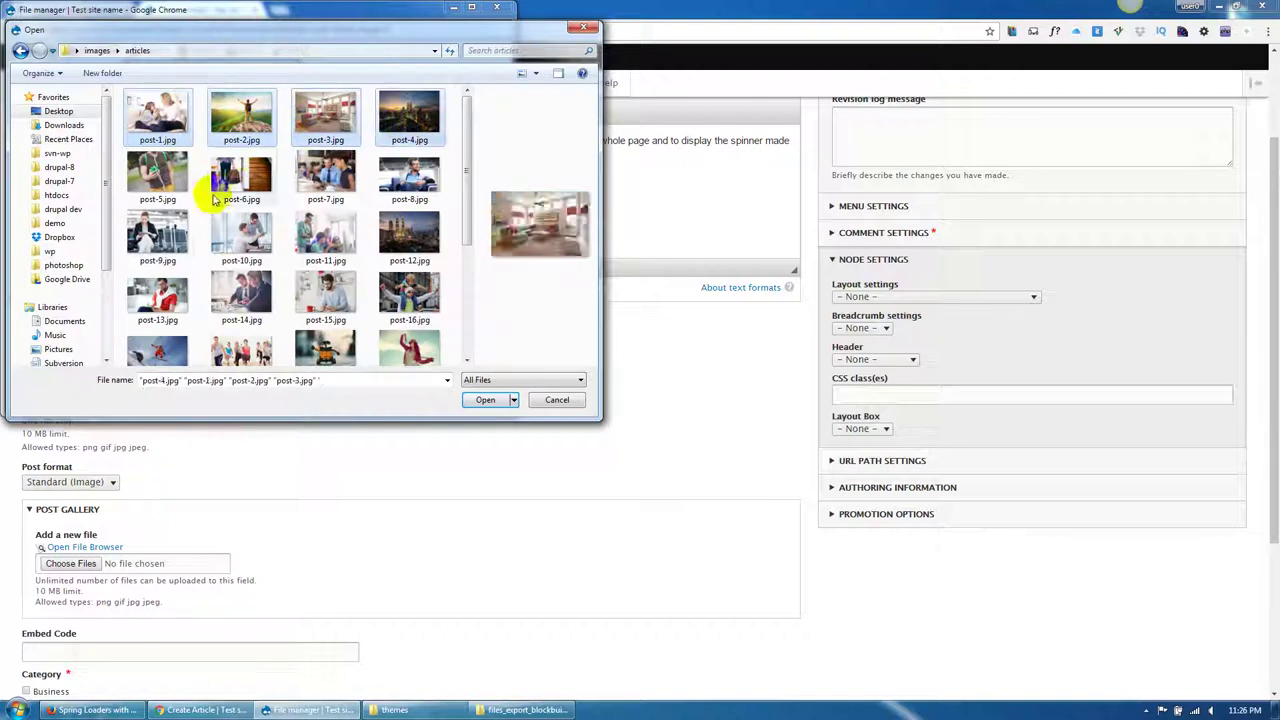
{"action": "left_click", "coordinate": [160, 175], "text": "ctrl"}
{"action": "left_click", "coordinate": [241, 175], "text": "ctrl"}
{"action": "left_click", "coordinate": [325, 175], "text": "ctrl"}
{"action": "left_click", "coordinate": [409, 175], "text": "ctrl"}
{"action": "left_click", "coordinate": [157, 235], "text": "ctrl"}
{"action": "left_click", "coordinate": [241, 235], "text": "ctrl"}
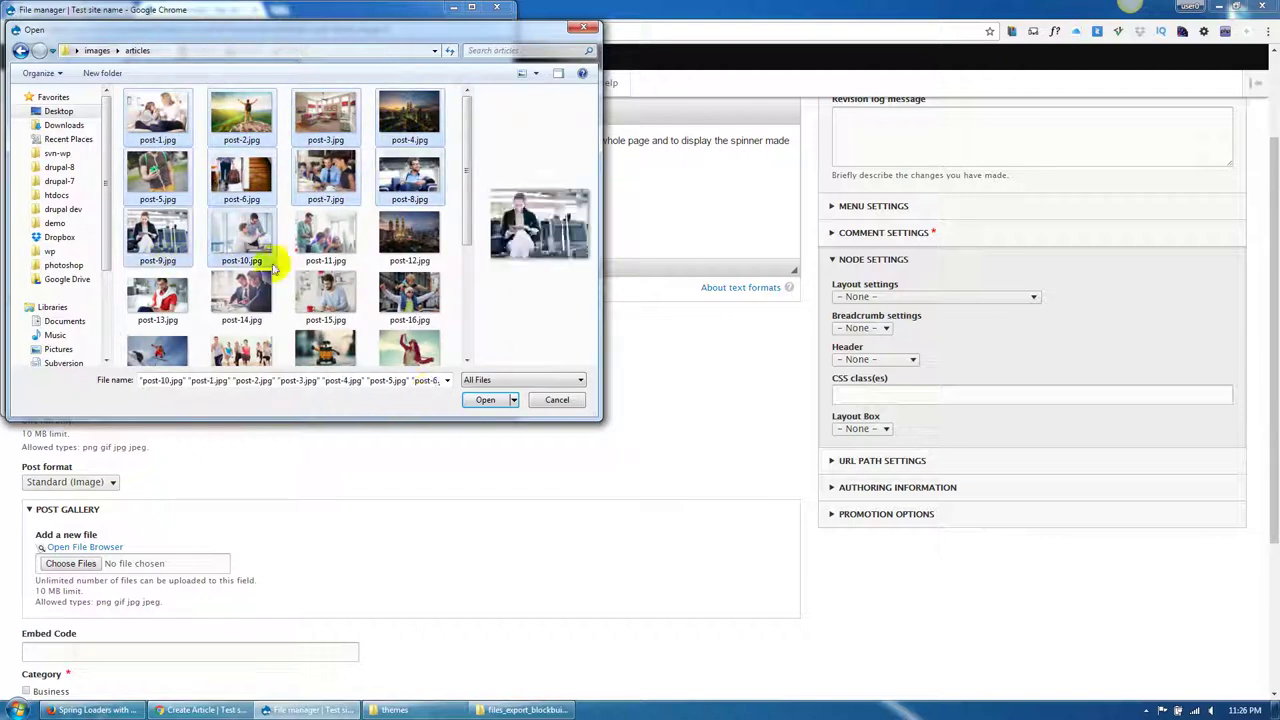
{"action": "left_click", "coordinate": [485, 400]}
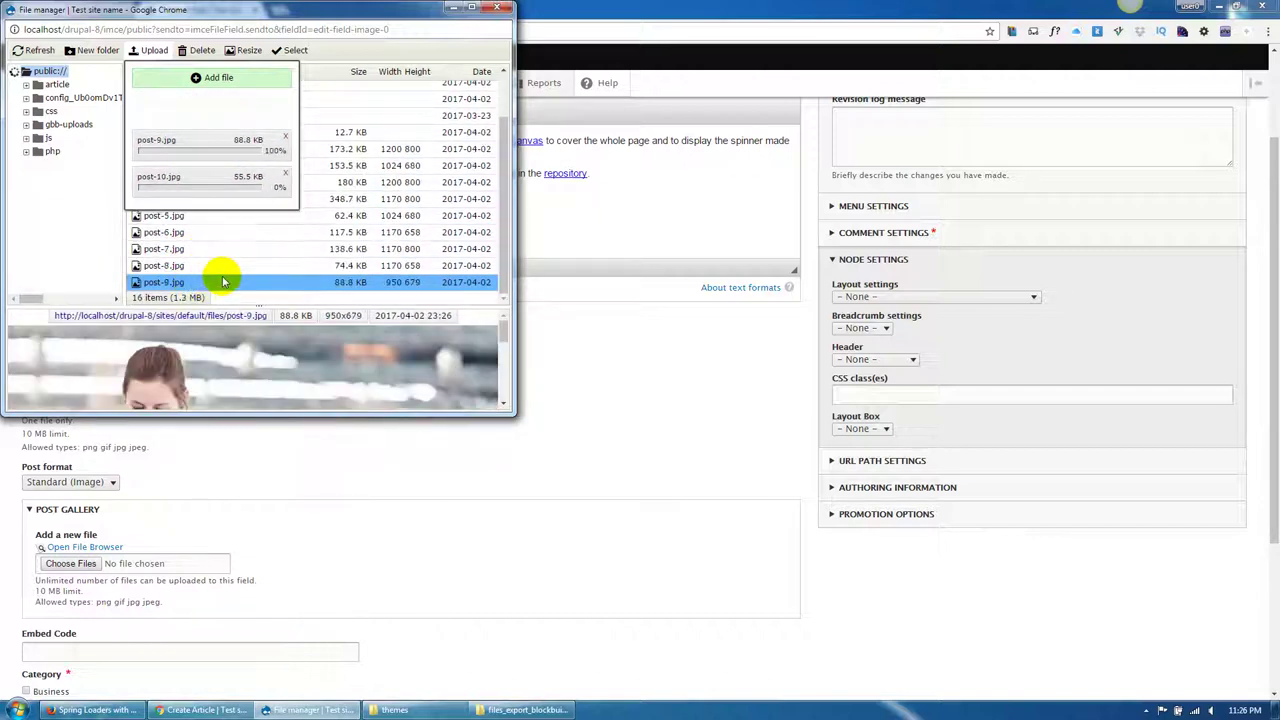
Insert post-1.jpg from the public:// folder as the article's image and set its alternative text to "alt".
{"action": "left_click", "coordinate": [165, 149]}
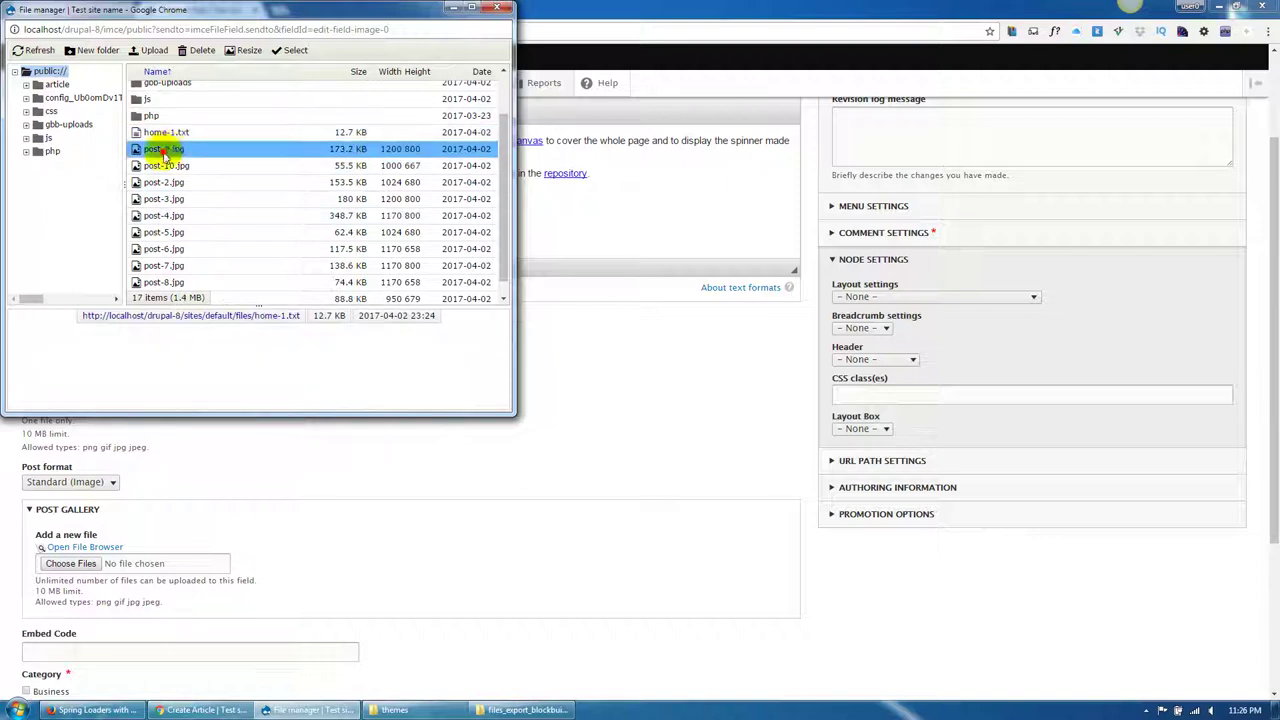
{"action": "double_click", "coordinate": [165, 149]}
{"action": "scroll", "coordinate": [371, 318], "scroll_direction": "down", "scroll_amount": 1}
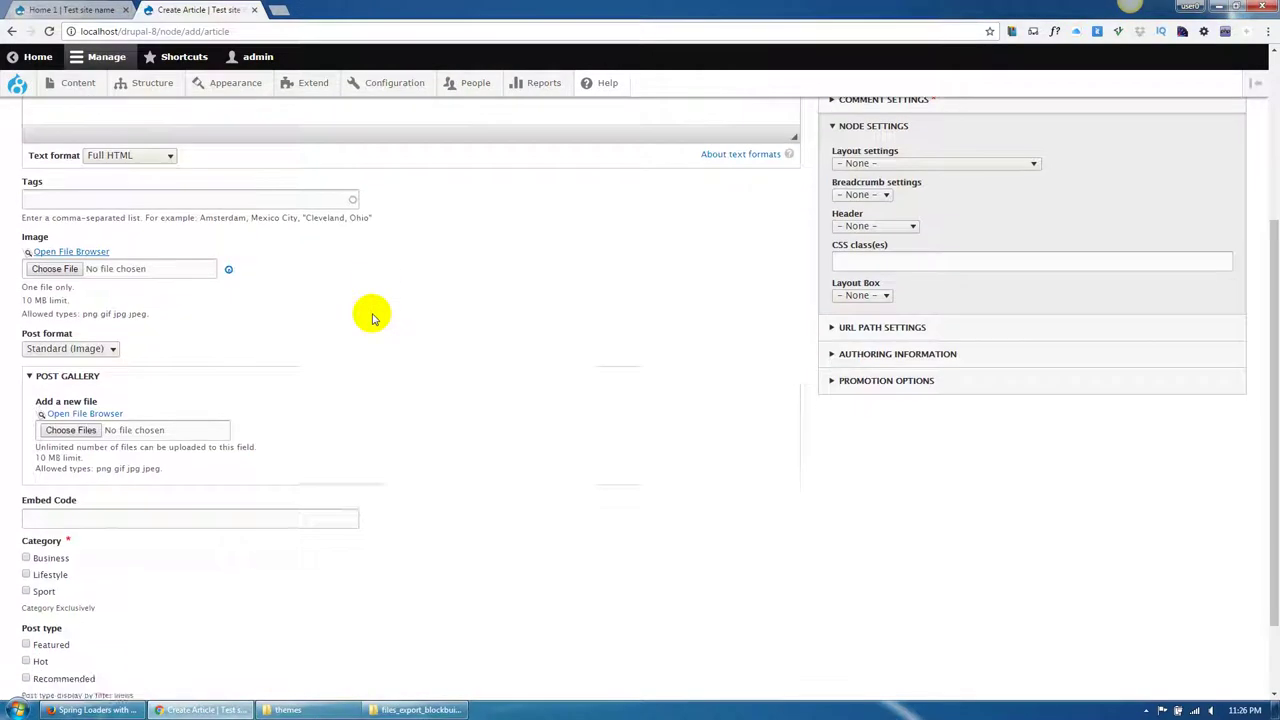
{"action": "scroll", "coordinate": [177, 289], "scroll_direction": "down", "scroll_amount": 1}
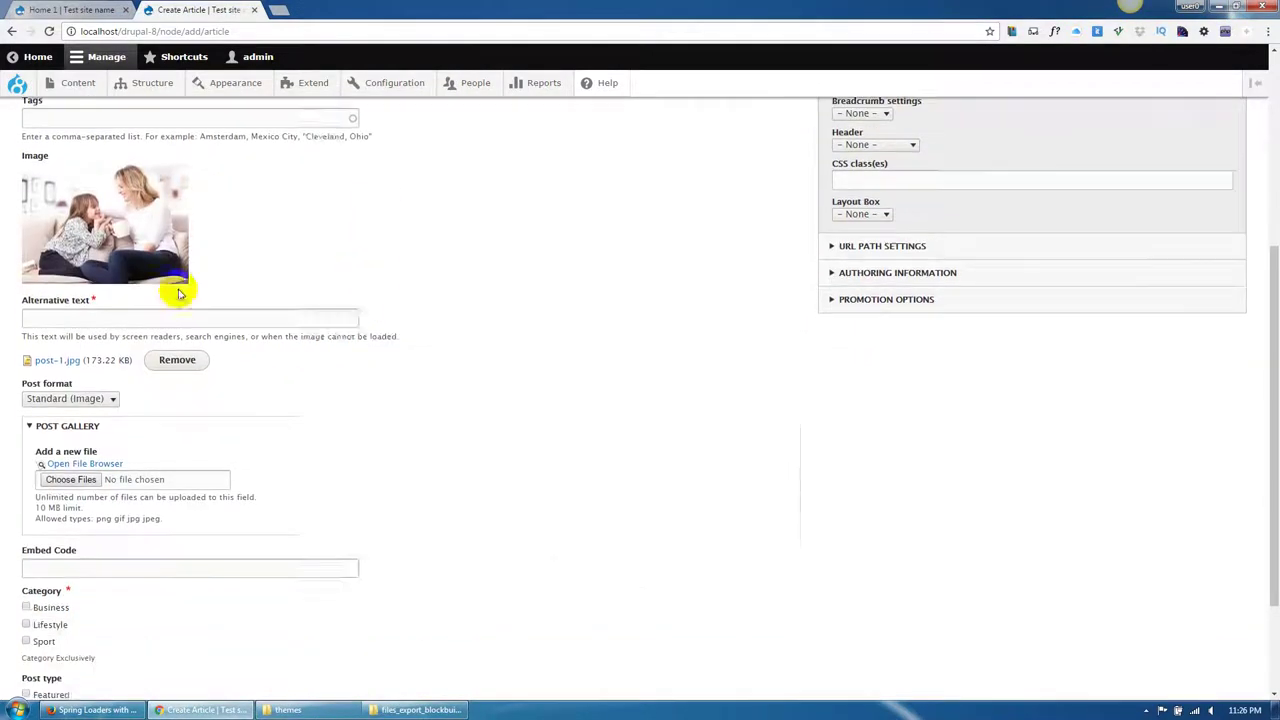
{"action": "left_click", "coordinate": [72, 264]}
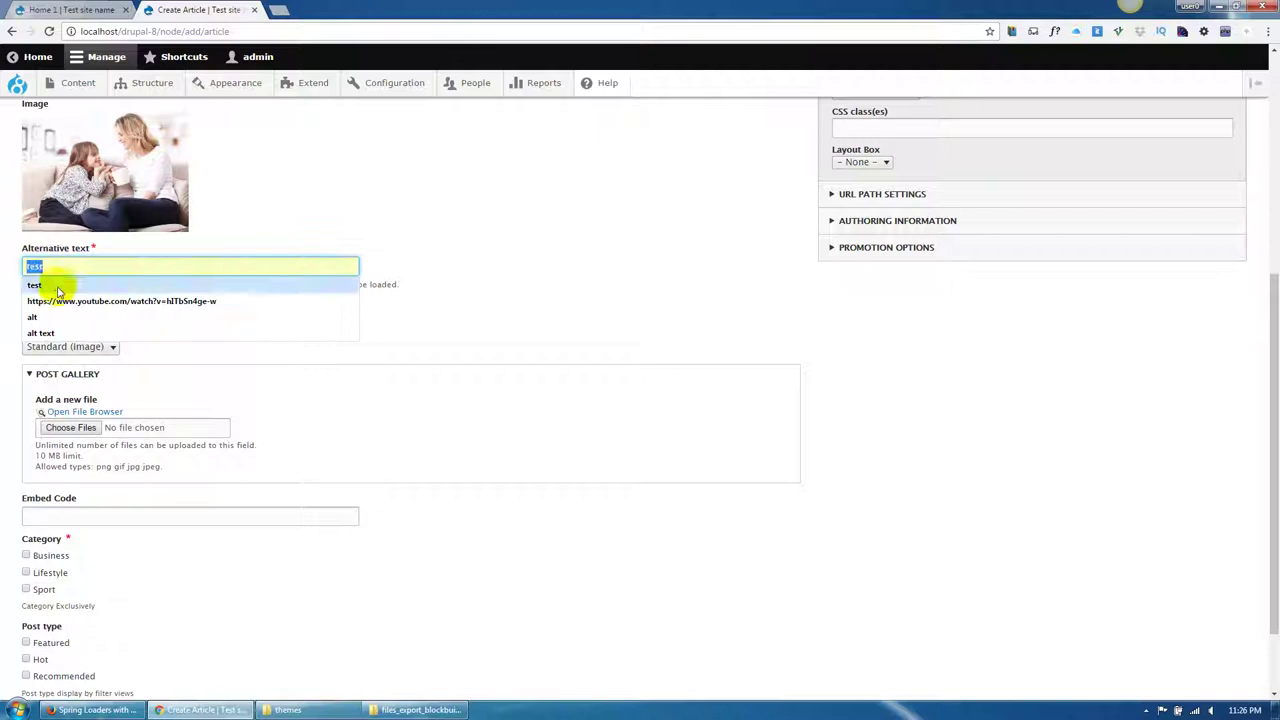
{"action": "left_click", "coordinate": [46, 317]}
Assign the article to the Business and Sport categories, save and publish it, and look over the published page.
{"action": "scroll", "coordinate": [151, 386], "scroll_direction": "down", "scroll_amount": 1}
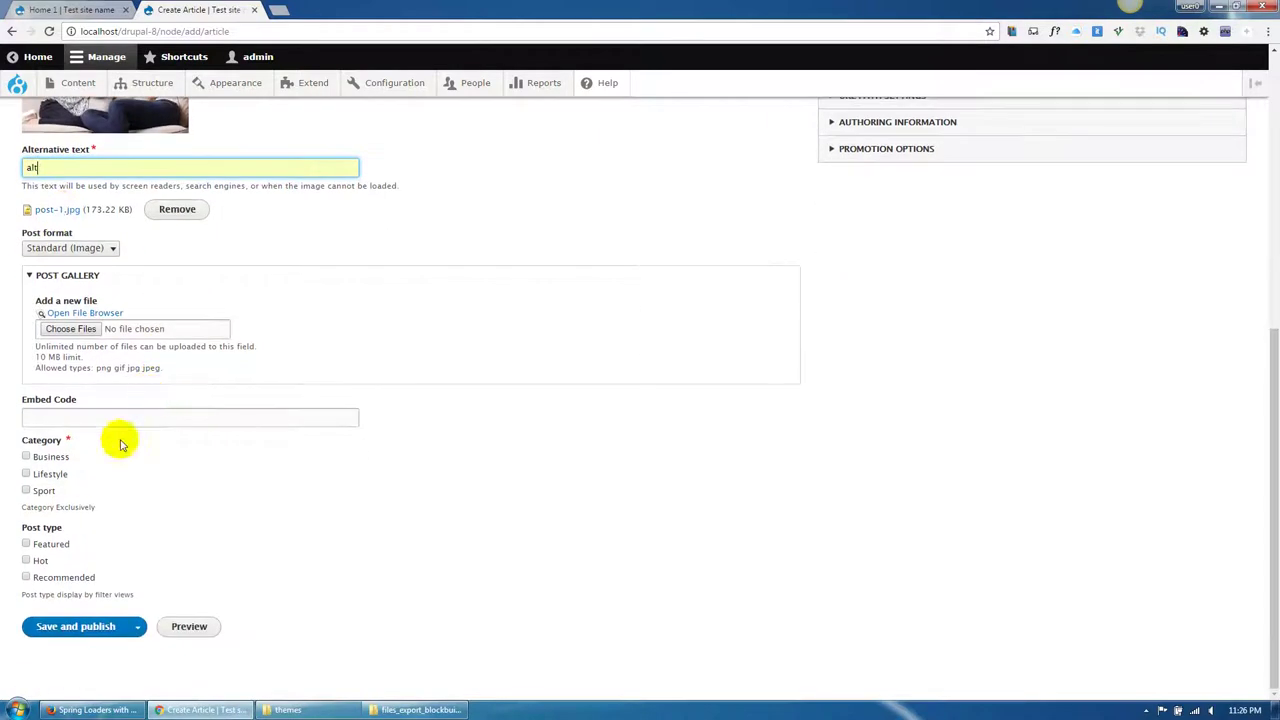
{"action": "left_click", "coordinate": [49, 458]}
{"action": "left_click", "coordinate": [46, 488]}
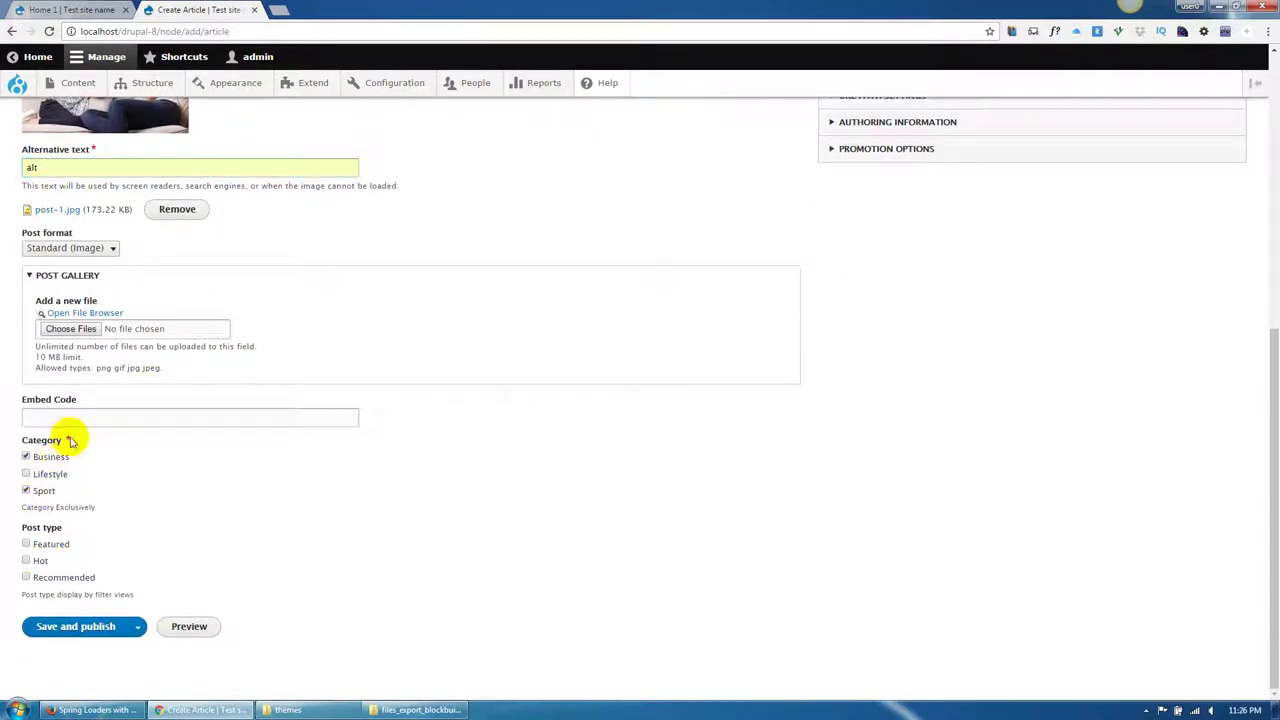
{"action": "left_click", "coordinate": [71, 248]}
{"action": "left_click", "coordinate": [71, 248]}
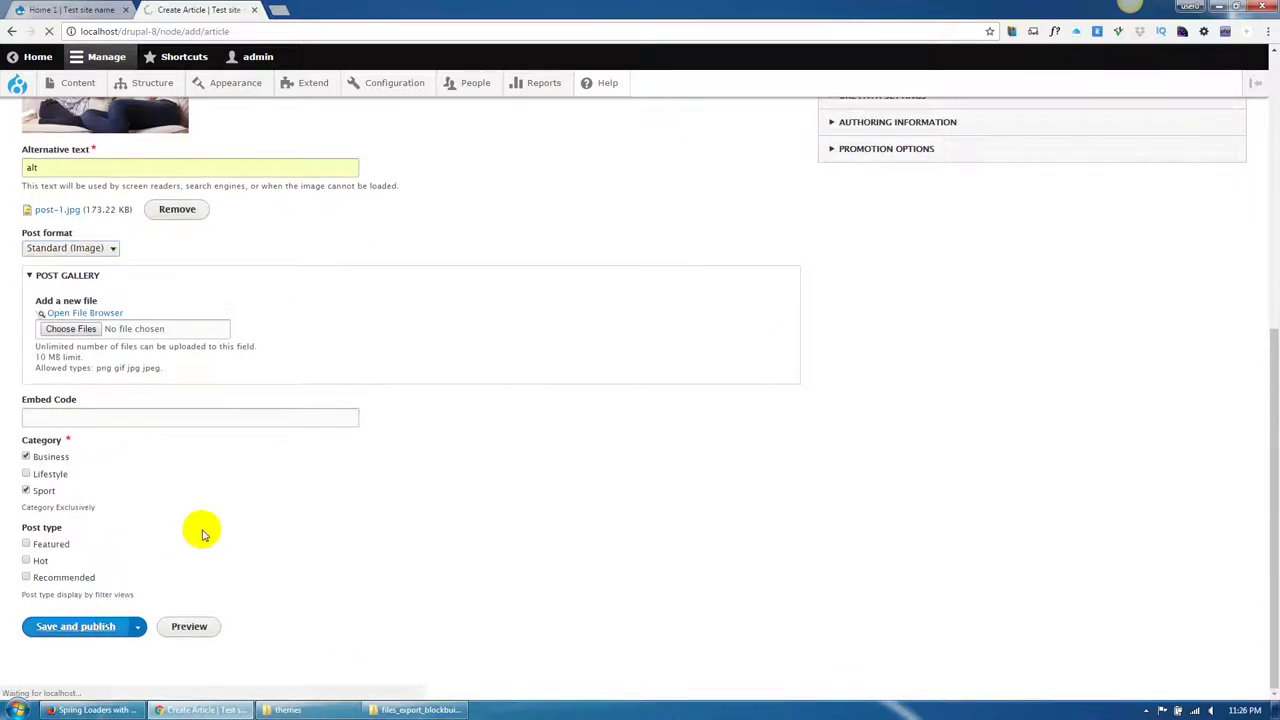
{"action": "scroll", "coordinate": [205, 530], "scroll_direction": "up", "scroll_amount": 3}
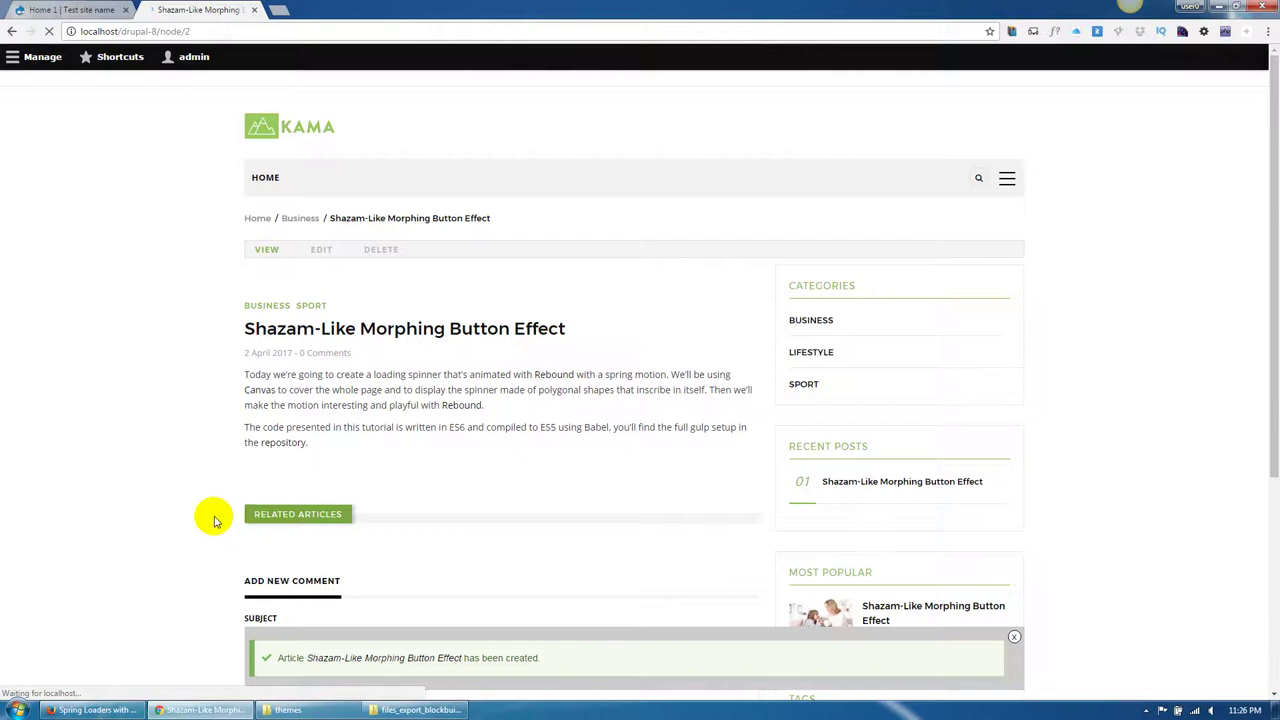
{"action": "scroll", "coordinate": [214, 423], "scroll_direction": "down", "scroll_amount": 6}
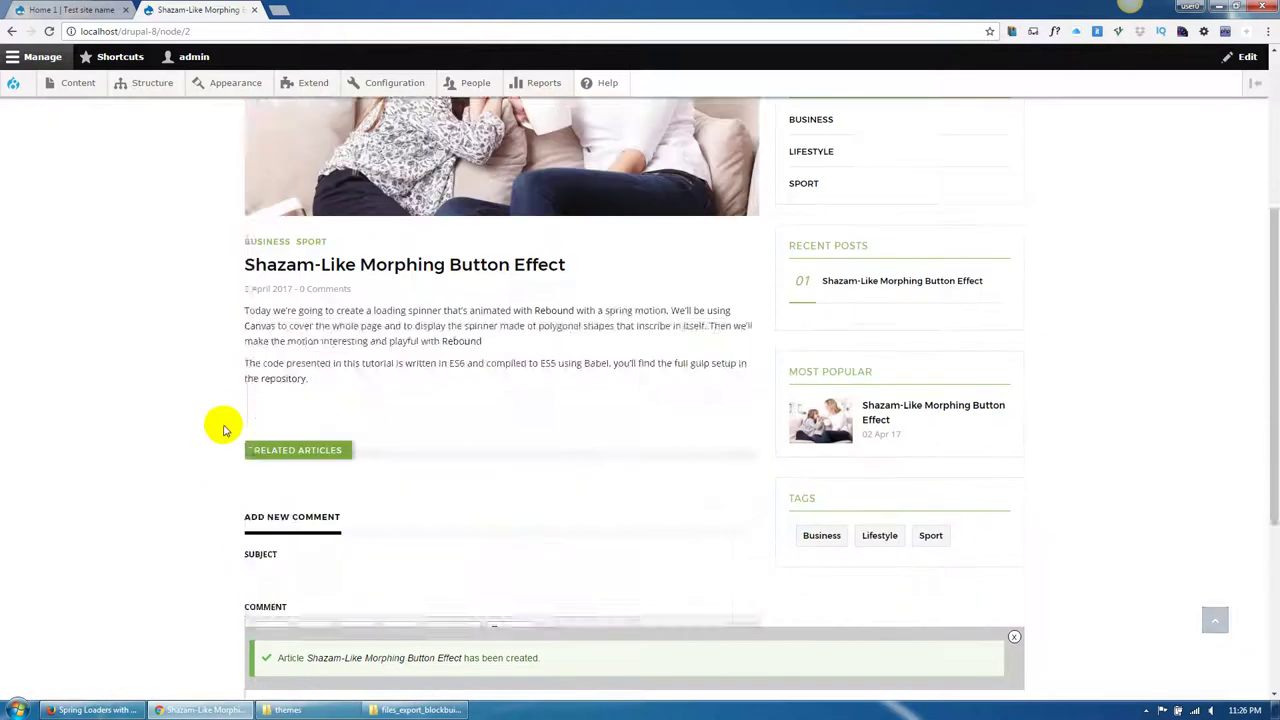
{"action": "scroll", "coordinate": [222, 430], "scroll_direction": "up", "scroll_amount": 4}
{"action": "scroll", "coordinate": [222, 430], "scroll_direction": "up", "scroll_amount": 3}
Start a new article in Chrome and title it with the heading "Polaroid Stack to Grid Intro Animation" copied from the Codrops tutorials page in Firefox.
{"action": "mouse_move", "coordinate": [71, 109]}
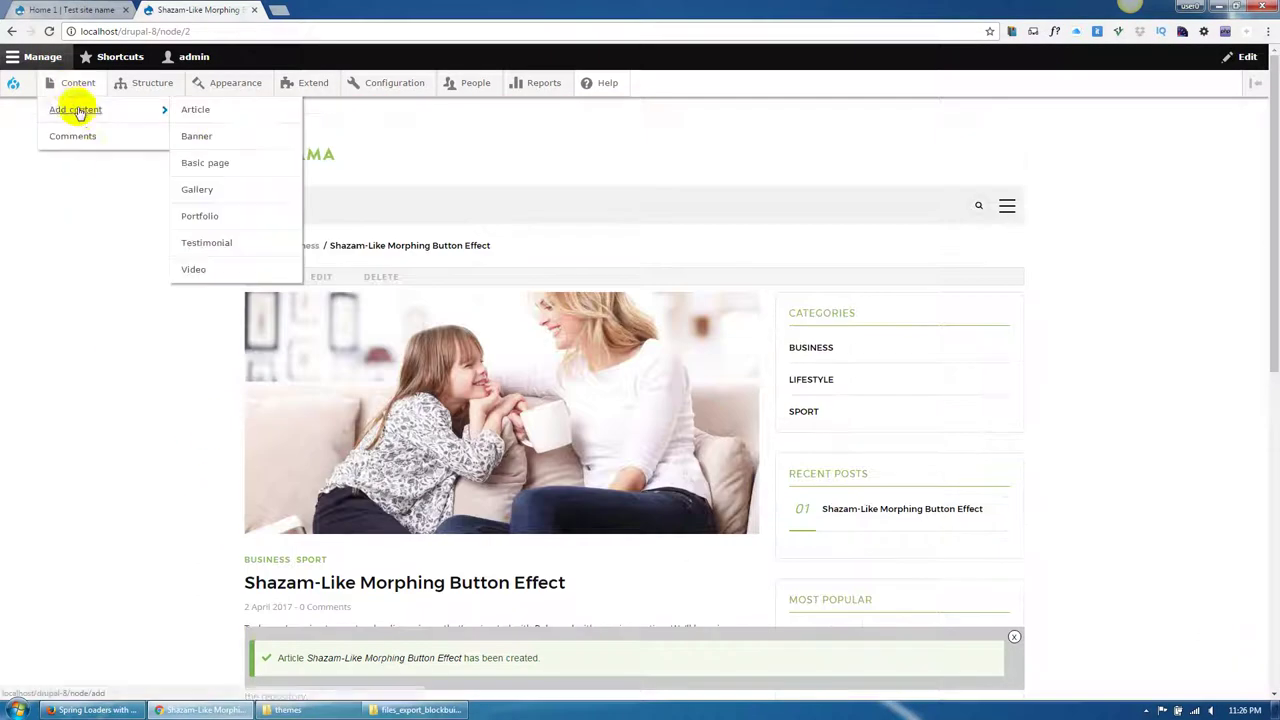
{"action": "left_click", "coordinate": [204, 121]}
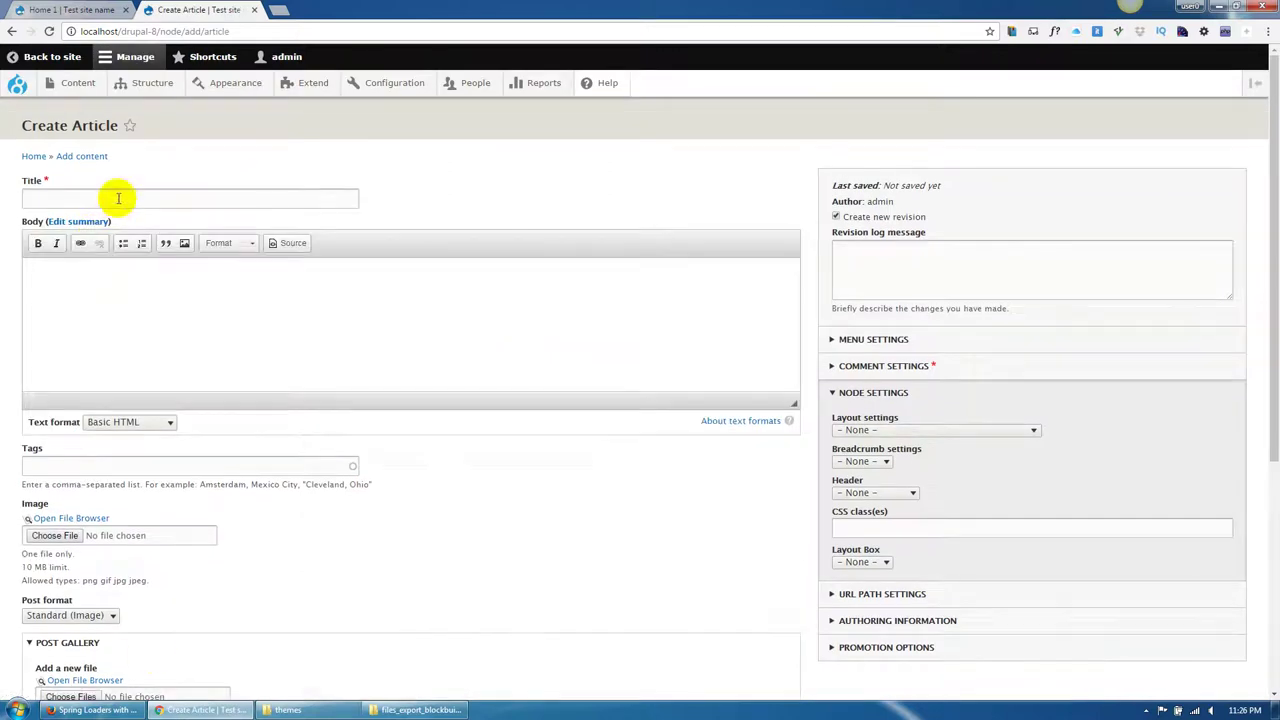
{"action": "left_click", "coordinate": [97, 710]}
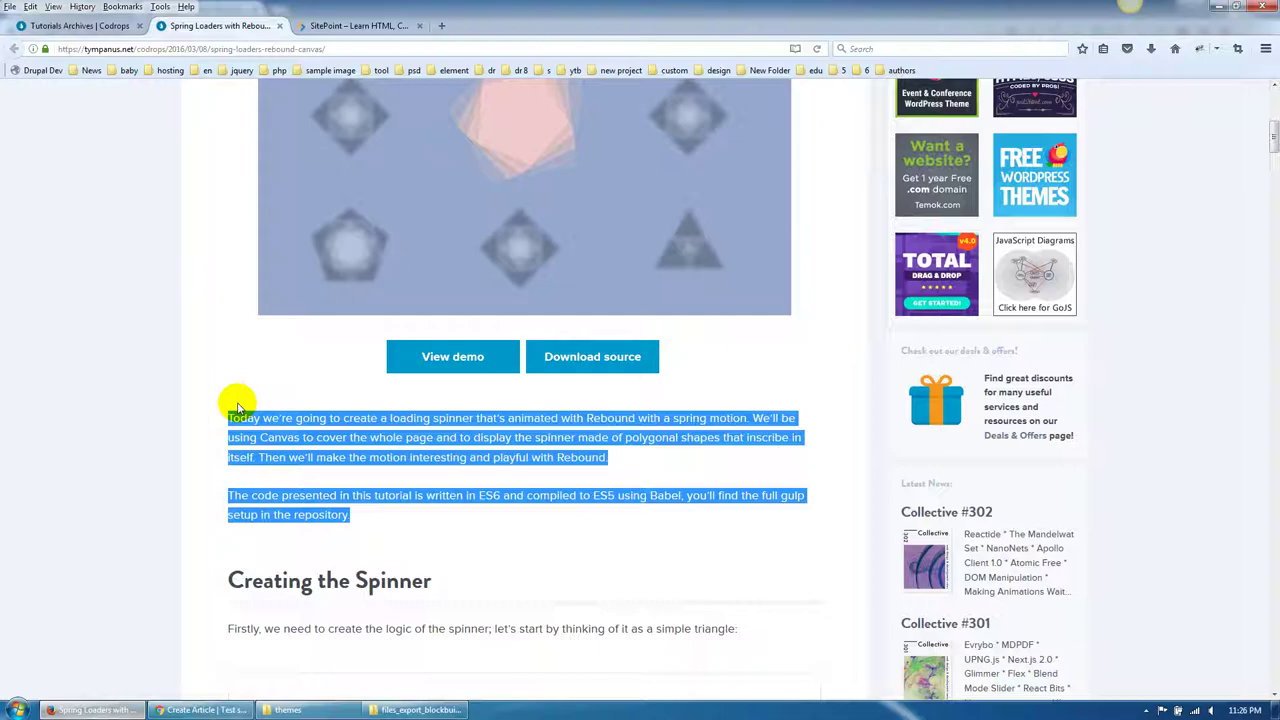
{"action": "left_click", "coordinate": [87, 28]}
{"action": "left_click_drag", "start_coordinate": [455, 381], "coordinate": [210, 386]}
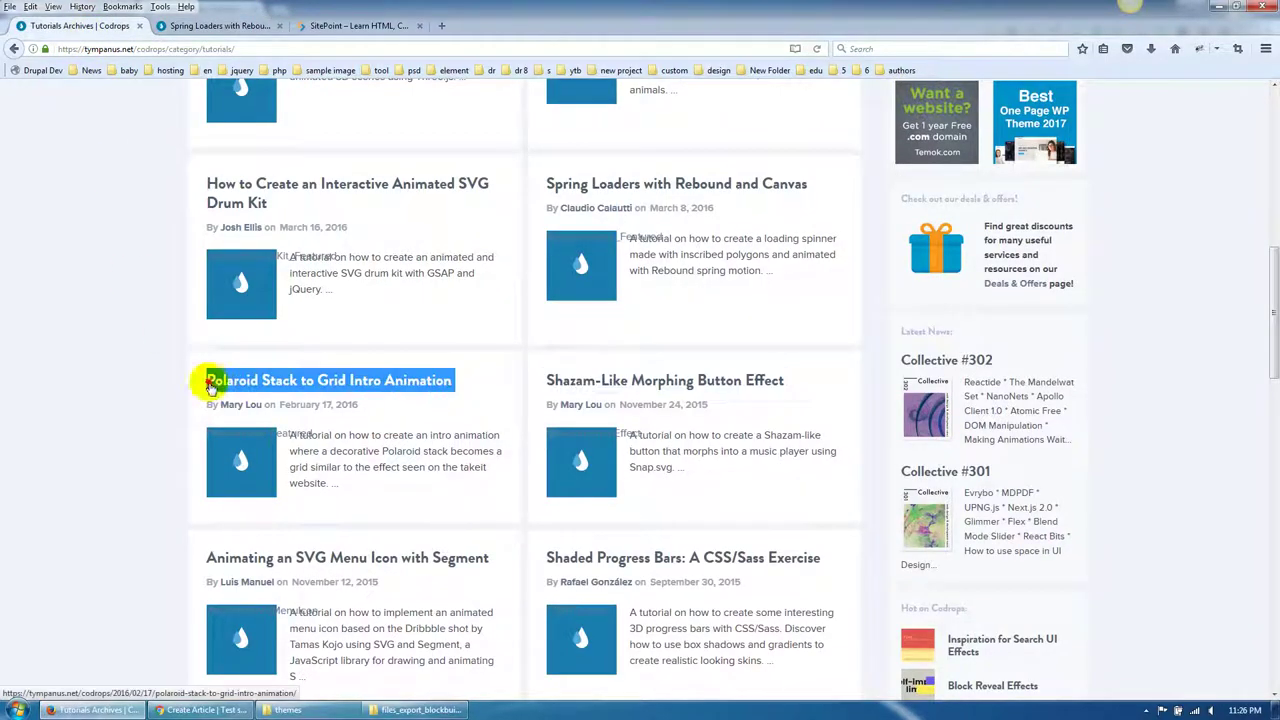
{"action": "key", "text": "ctrl+c"}
{"action": "left_click", "coordinate": [195, 710]}
{"action": "left_click", "coordinate": [126, 201]}
{"action": "key", "text": "ctrl+v"}
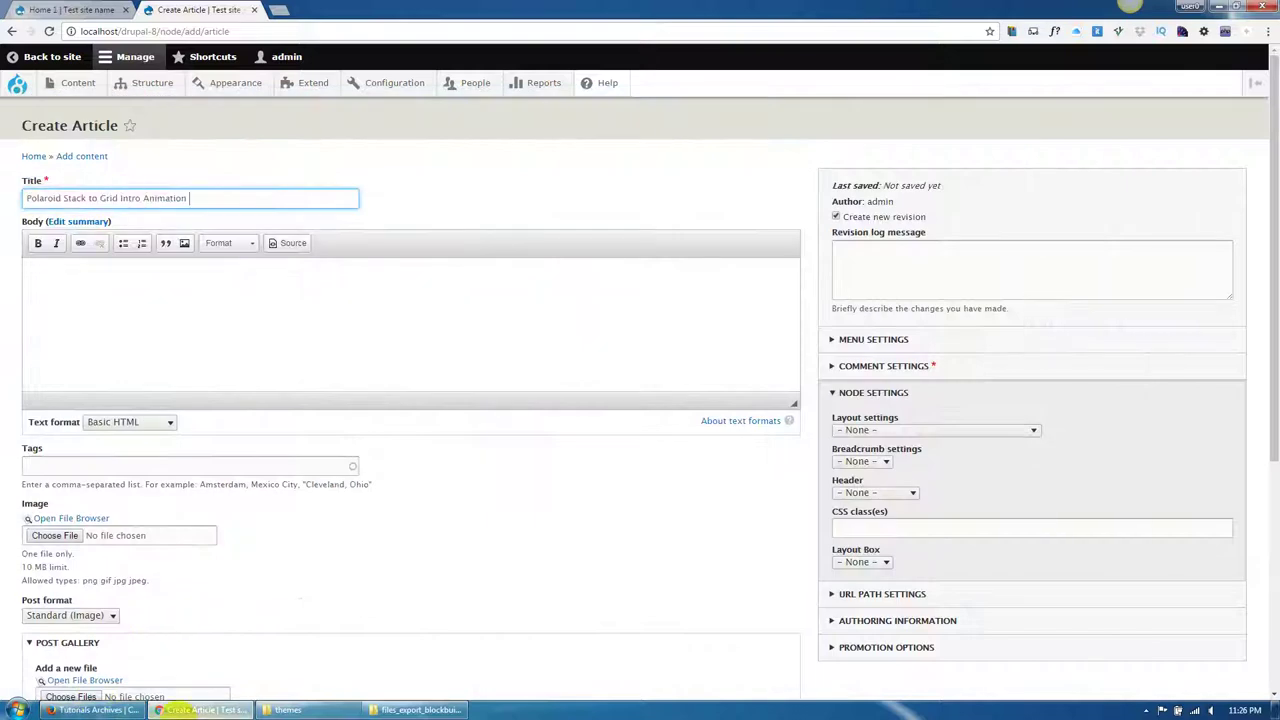
Copy the two introductory paragraphs of the Spring Loaders tutorial in Firefox into the Polaroid Stack article's body in Chrome.
{"action": "left_click", "coordinate": [95, 710]}
{"action": "left_click", "coordinate": [232, 26]}
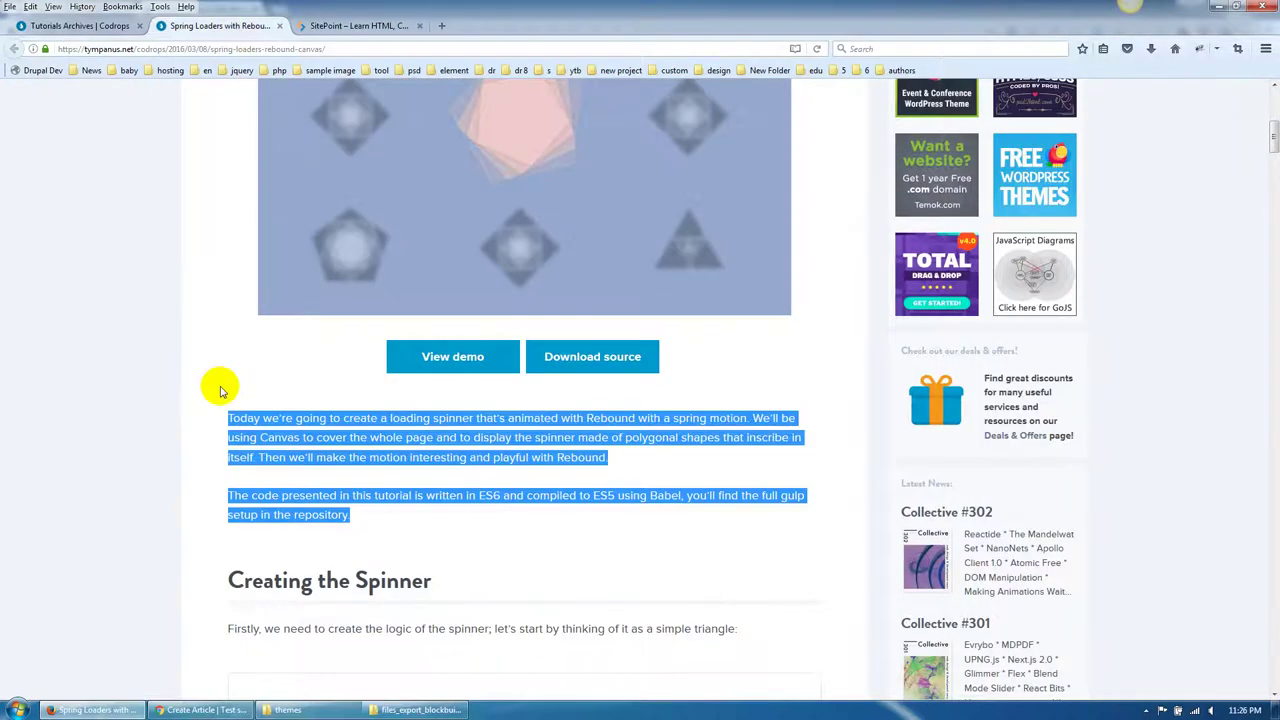
{"action": "left_click", "coordinate": [95, 710]}
{"action": "key", "text": "ctrl+v"}
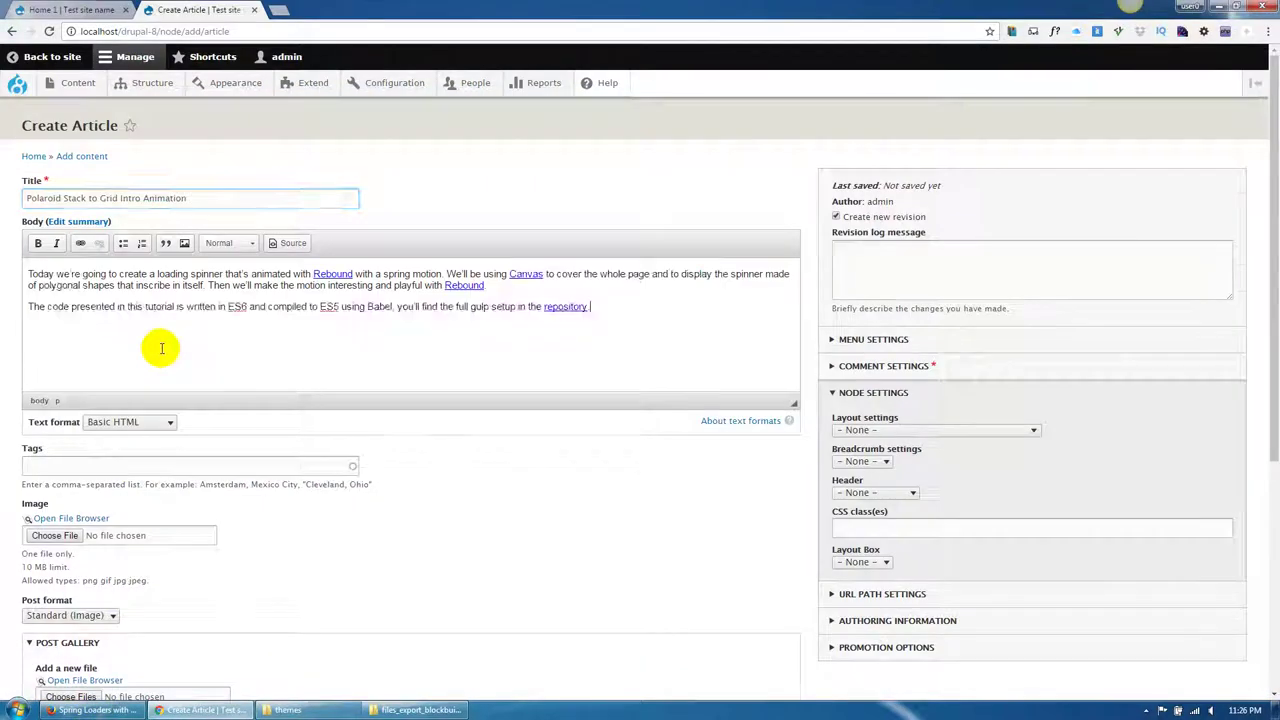
Insert post-2.jpg from the public:// folder as the article's image and set its alternative text to "alt text".
{"action": "scroll", "coordinate": [187, 444], "scroll_direction": "down", "scroll_amount": 2}
{"action": "left_click", "coordinate": [84, 389]}
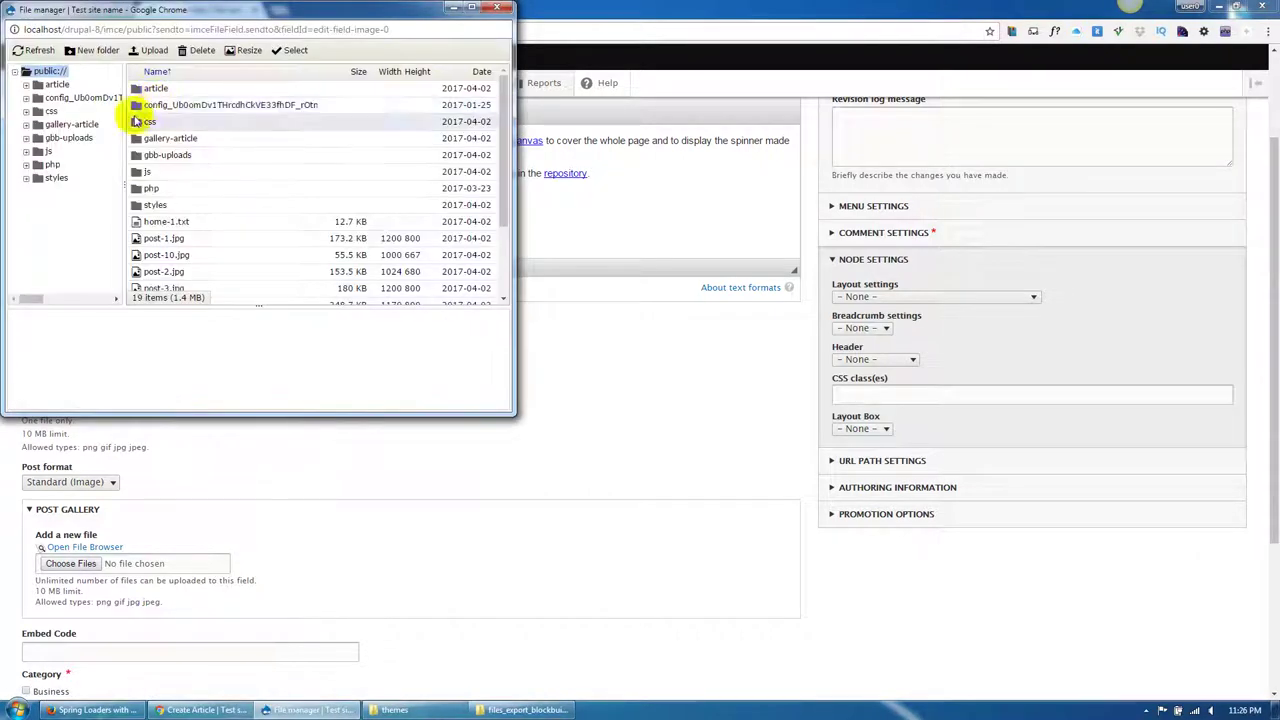
{"action": "left_click", "coordinate": [55, 86]}
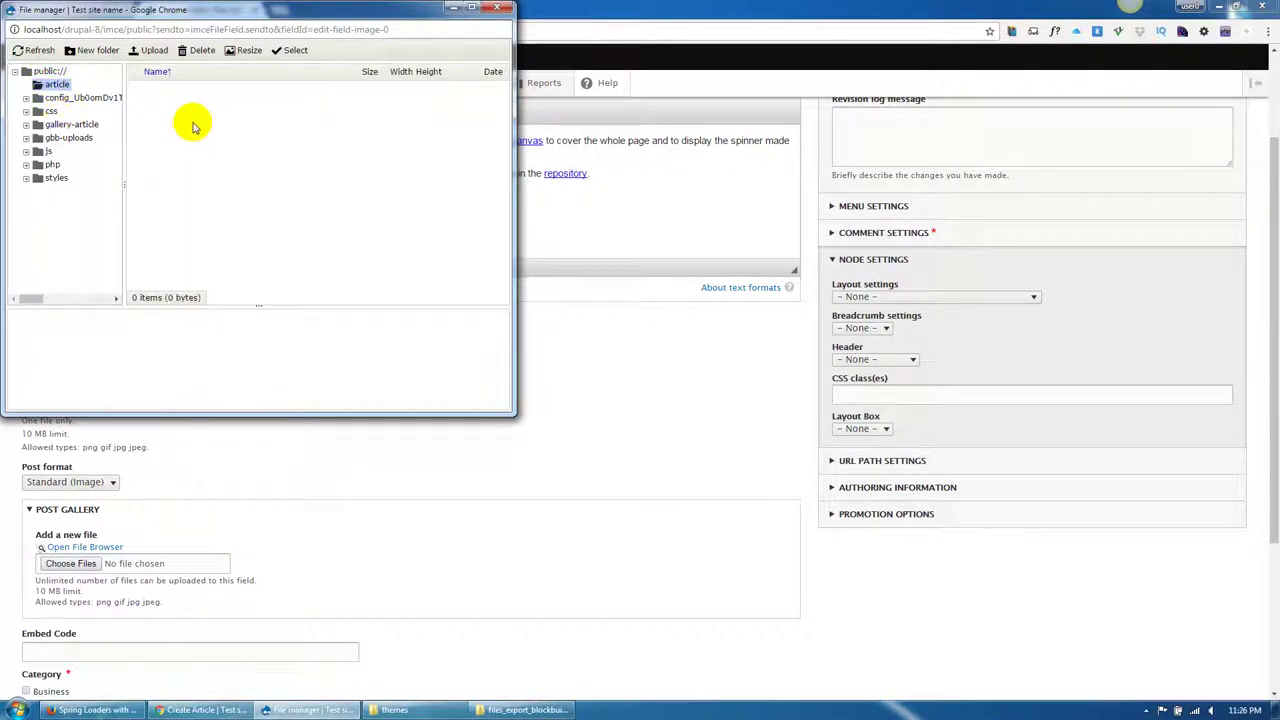
{"action": "left_click", "coordinate": [50, 72]}
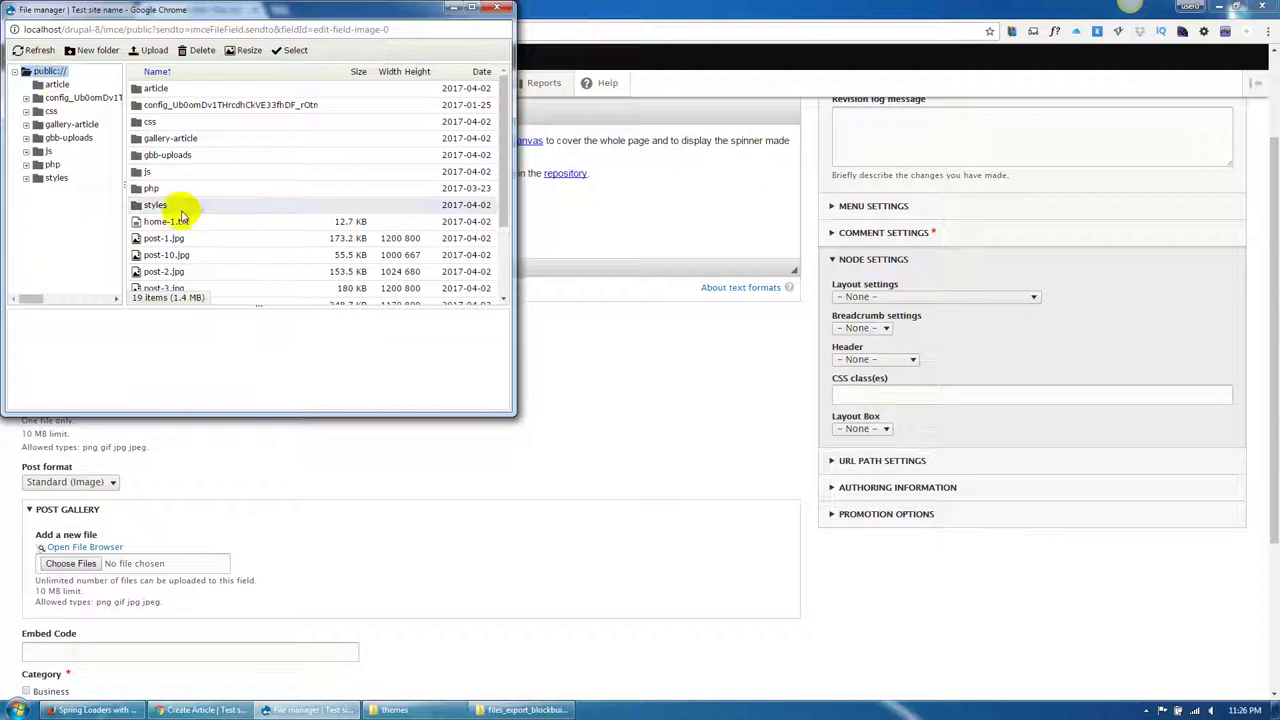
{"action": "left_click", "coordinate": [168, 238]}
{"action": "scroll", "coordinate": [181, 258], "scroll_direction": "down", "scroll_amount": 1}
{"action": "double_click", "coordinate": [171, 206]}
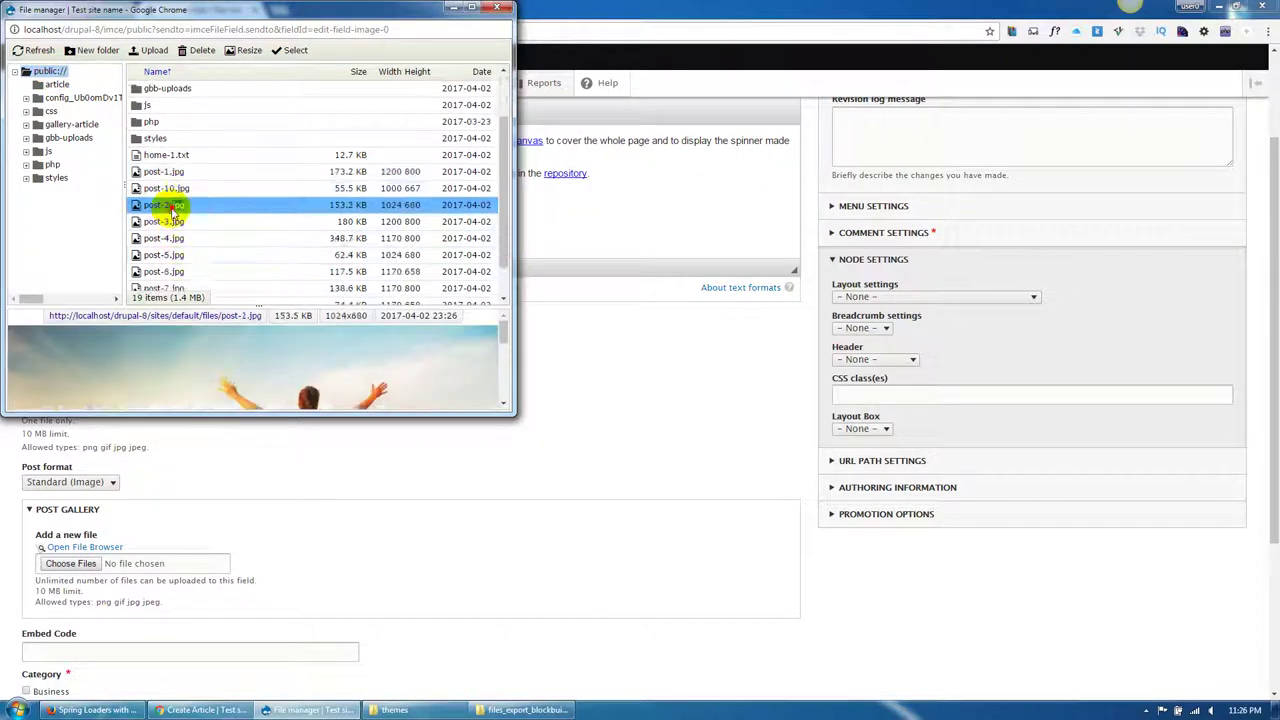
{"action": "scroll", "coordinate": [204, 351], "scroll_direction": "down", "scroll_amount": 1}
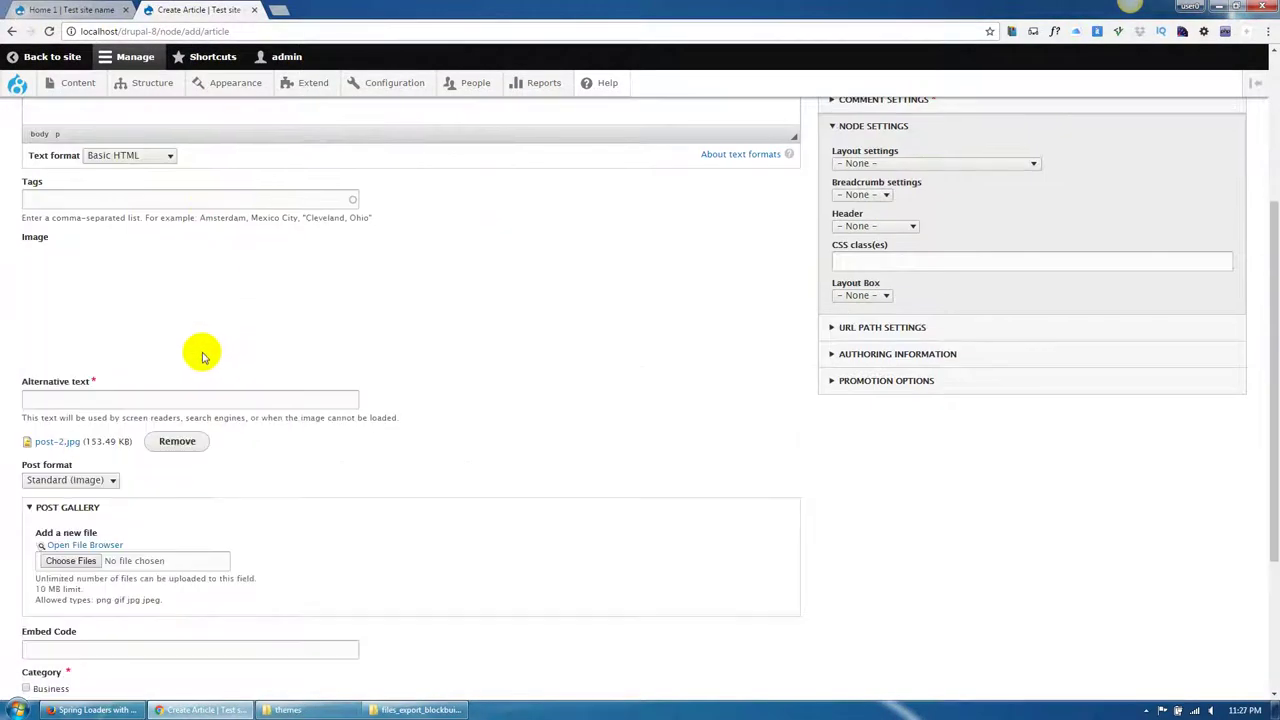
{"action": "left_click", "coordinate": [108, 400]}
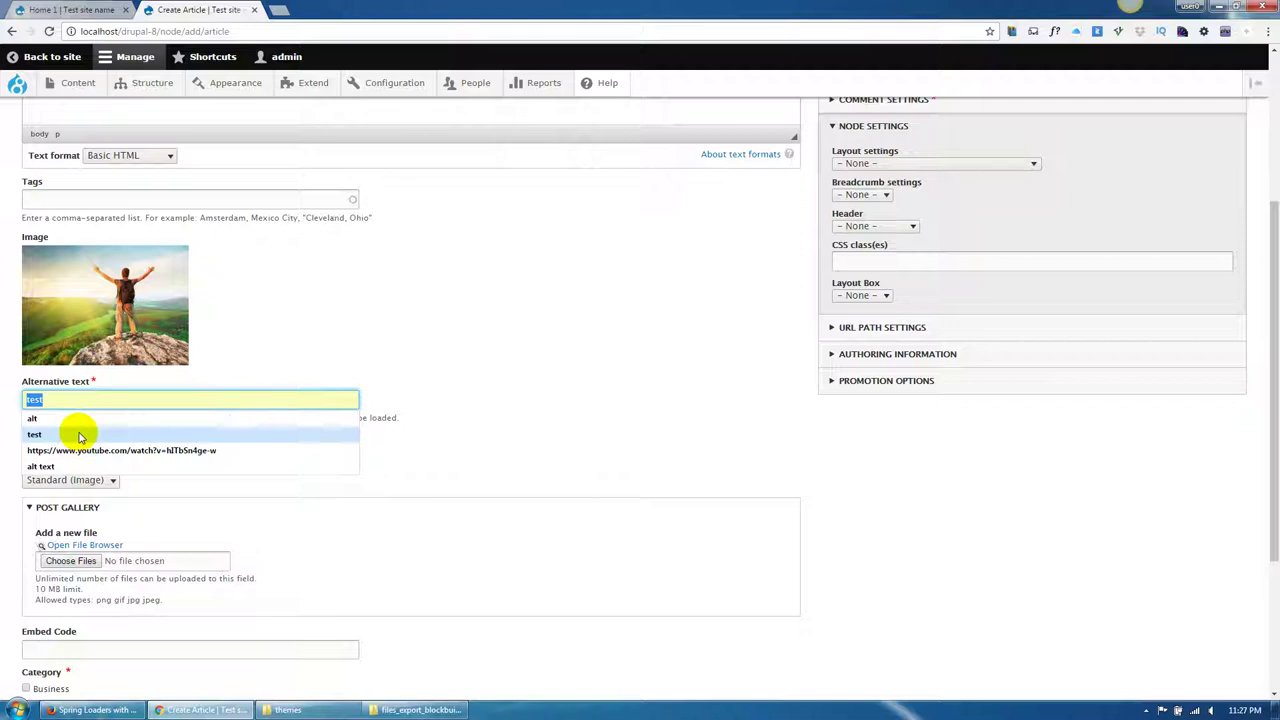
{"action": "left_click", "coordinate": [112, 465]}
Assign the Polaroid Stack article to the Lifestyle and Sport categories, then save and publish it.
{"action": "scroll", "coordinate": [140, 450], "scroll_direction": "down", "scroll_amount": 1}
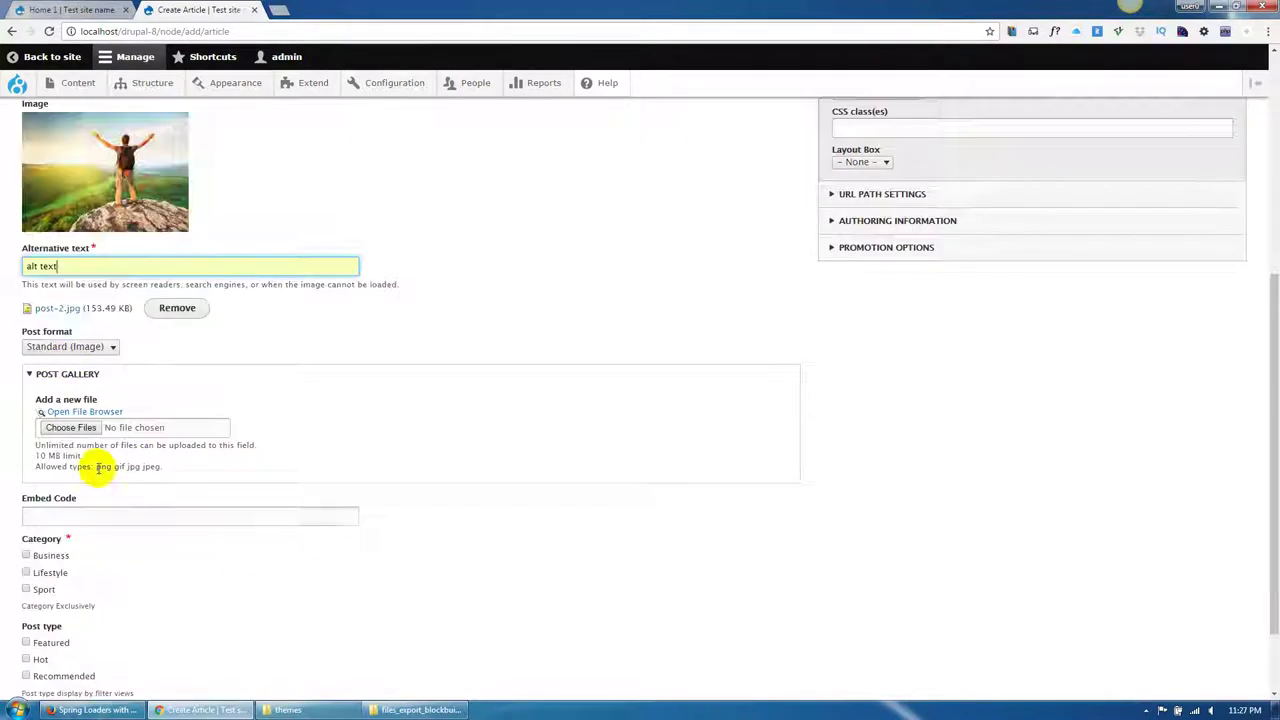
{"action": "scroll", "coordinate": [90, 465], "scroll_direction": "down", "scroll_amount": 1}
{"action": "left_click", "coordinate": [55, 475]}
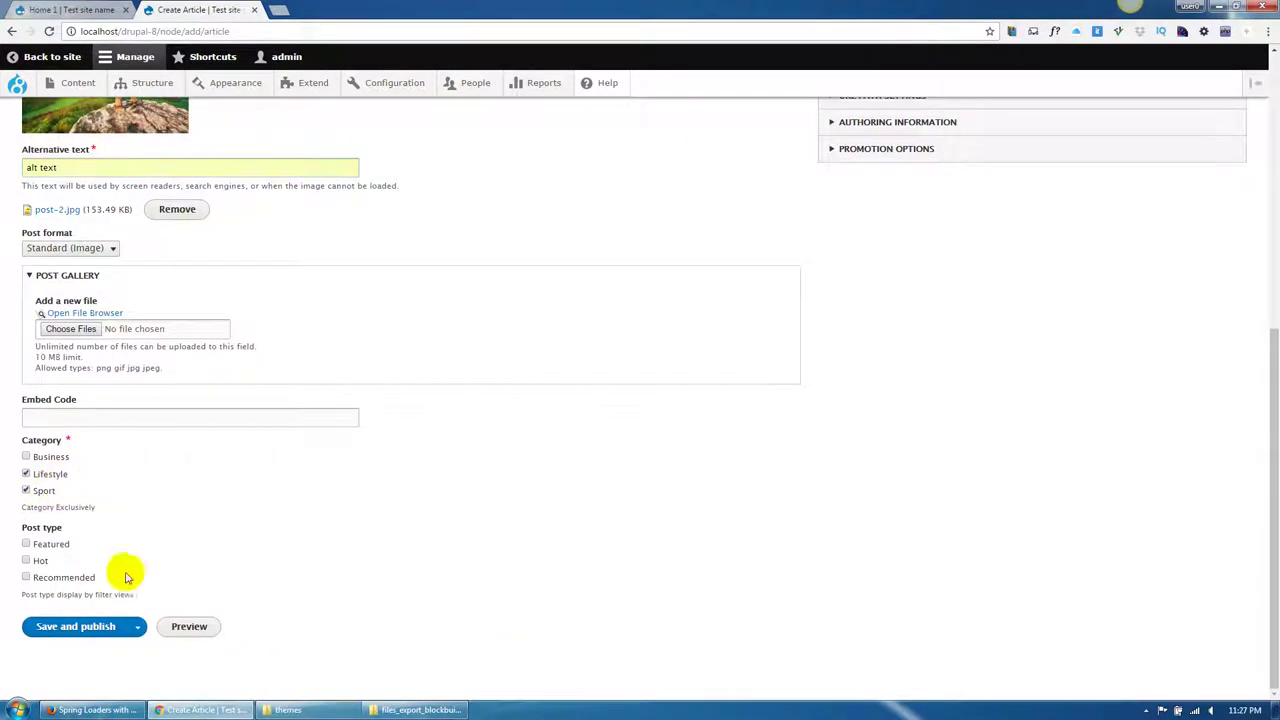
{"action": "left_click", "coordinate": [85, 627]}
{"action": "scroll", "coordinate": [134, 557], "scroll_direction": "up", "scroll_amount": 5}
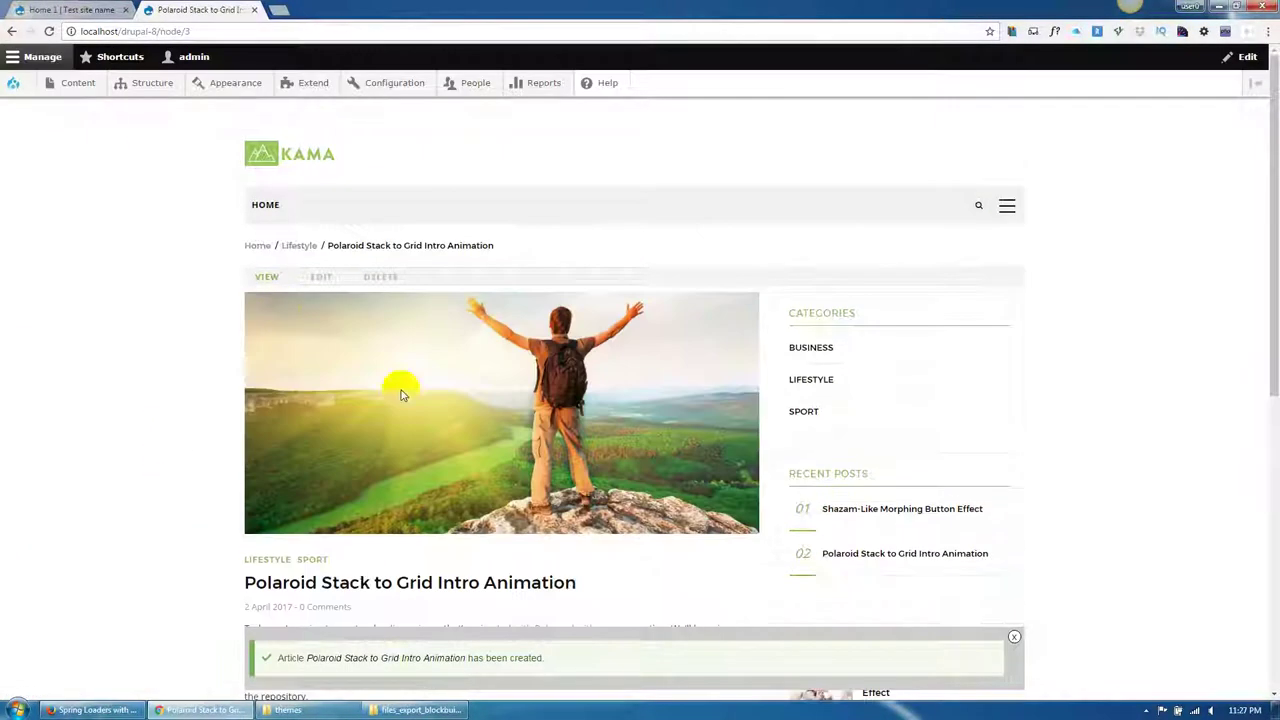
Create another article in Chrome and title it with the heading "Animating an SVG Menu Icon with Segment" copied from the Codrops tutorials page in Firefox.
{"action": "left_click", "coordinate": [195, 135]}
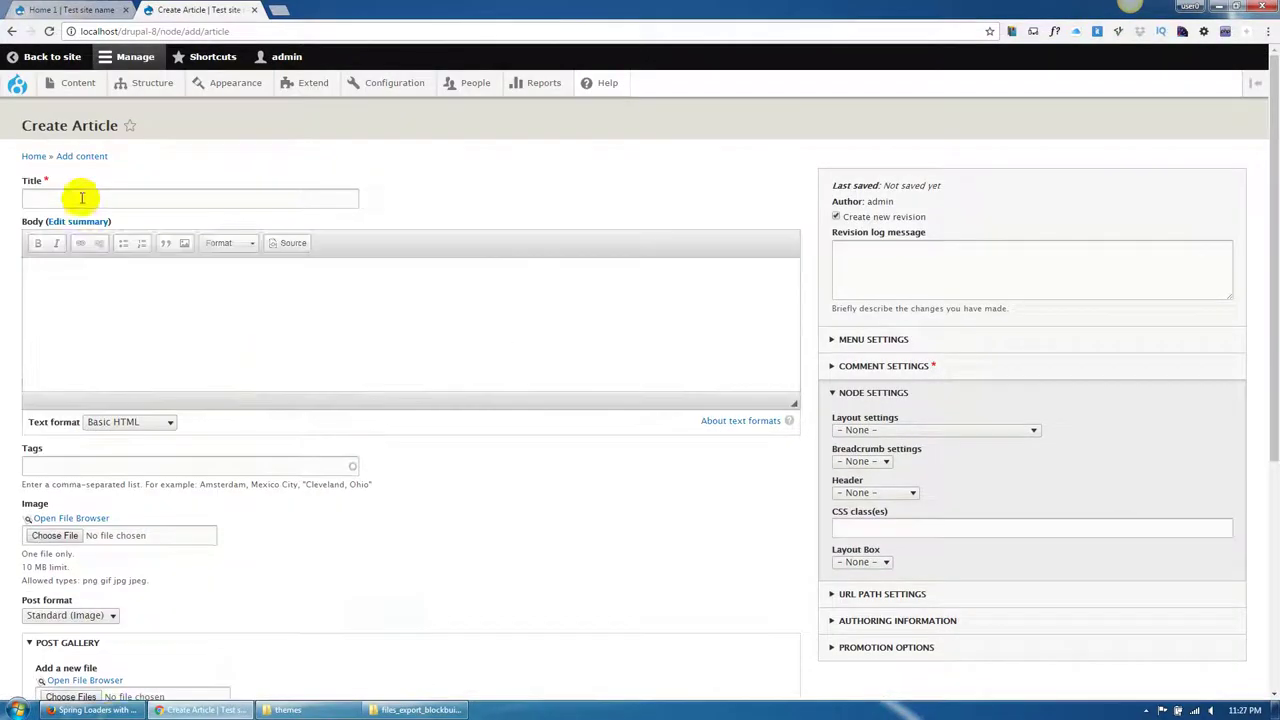
{"action": "left_click", "coordinate": [95, 710]}
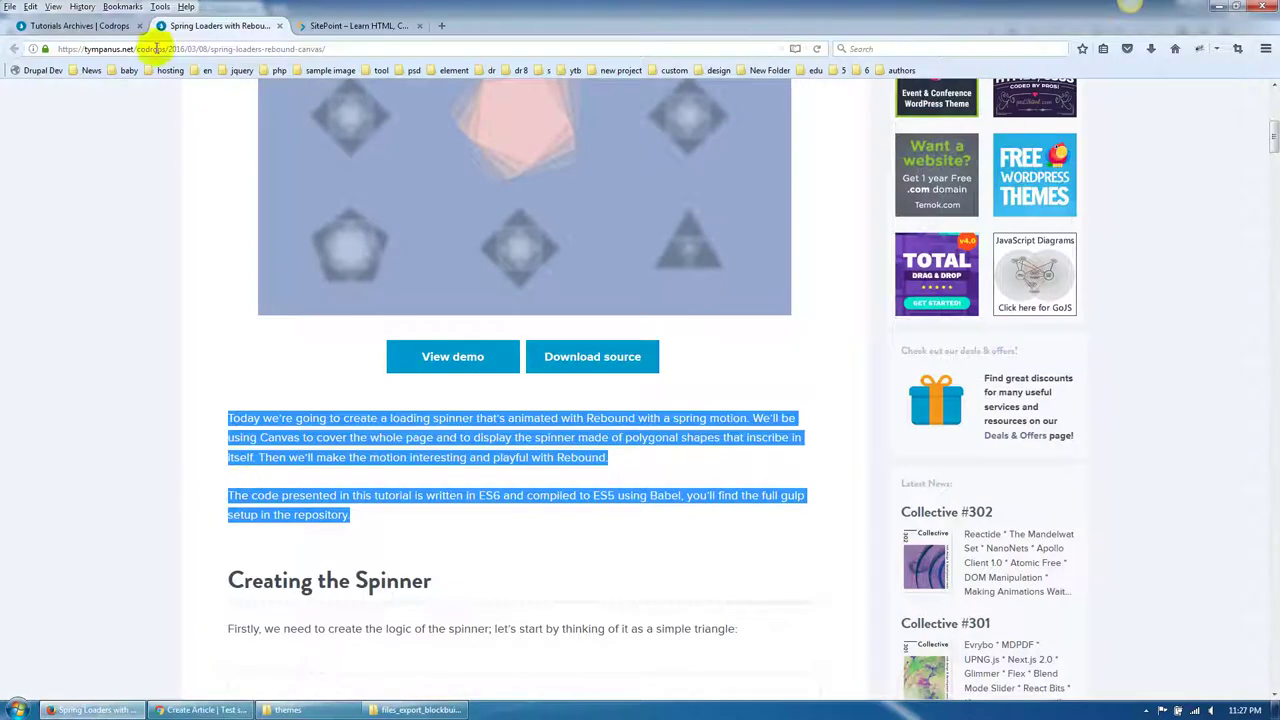
{"action": "left_click", "coordinate": [100, 26]}
{"action": "scroll", "coordinate": [86, 394], "scroll_direction": "down", "scroll_amount": 3}
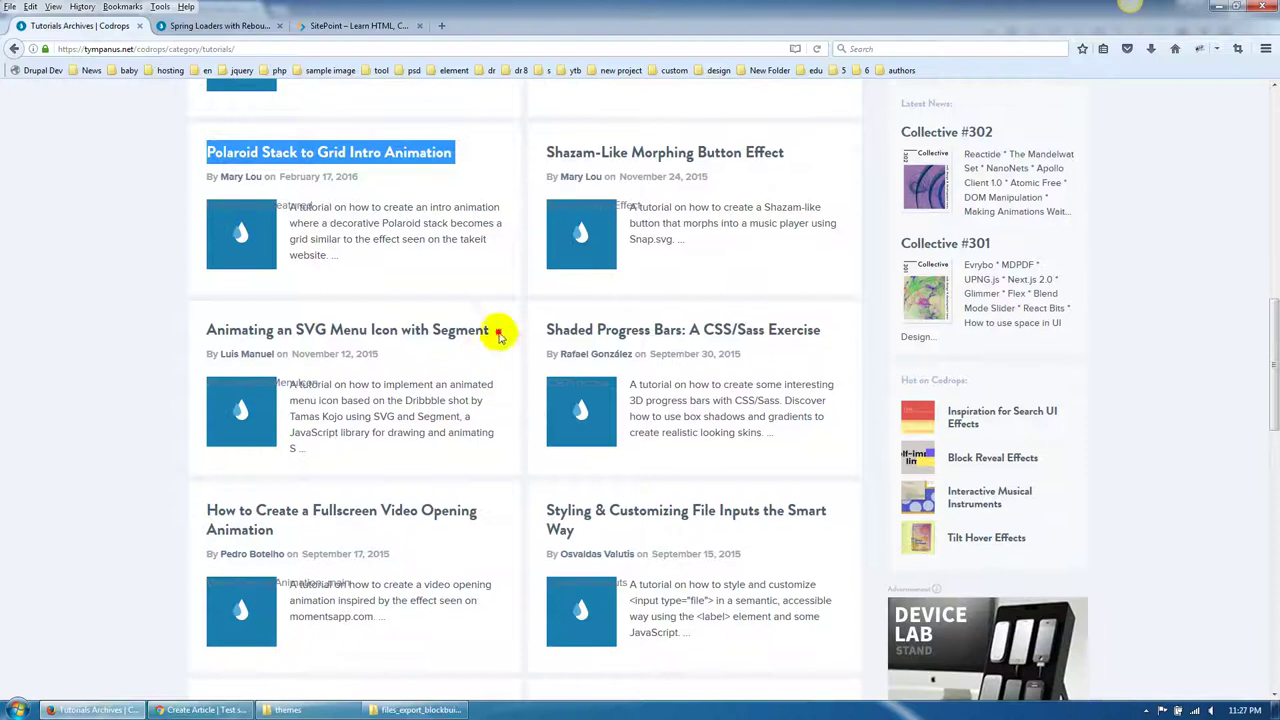
{"action": "left_click_drag", "start_coordinate": [498, 335], "coordinate": [209, 322]}
{"action": "key", "text": "ctrl+c"}
{"action": "left_click", "coordinate": [200, 710]}
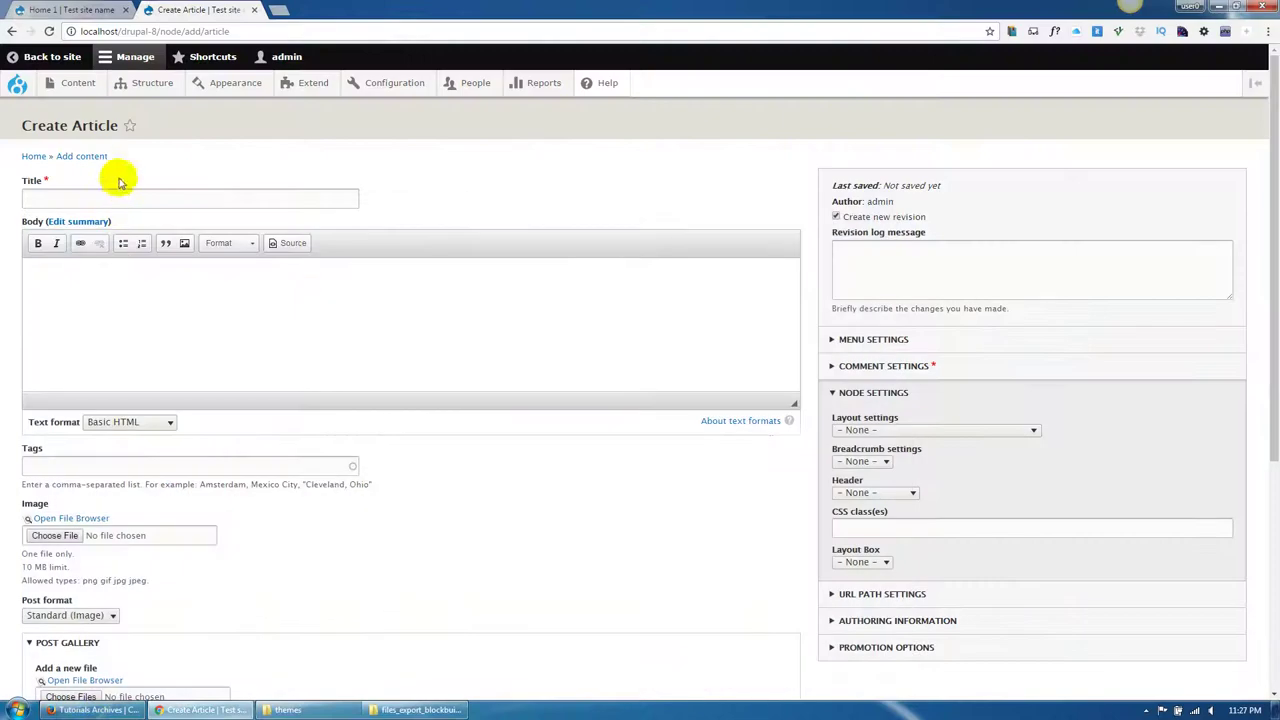
{"action": "left_click", "coordinate": [114, 196]}
{"action": "key", "text": "ctrl+v"}
Copy the Spring Loaders introductory paragraphs from Firefox into the SVG Menu Icon article's body in Chrome, and set the text format to Full HTML.
{"action": "left_click", "coordinate": [133, 710]}
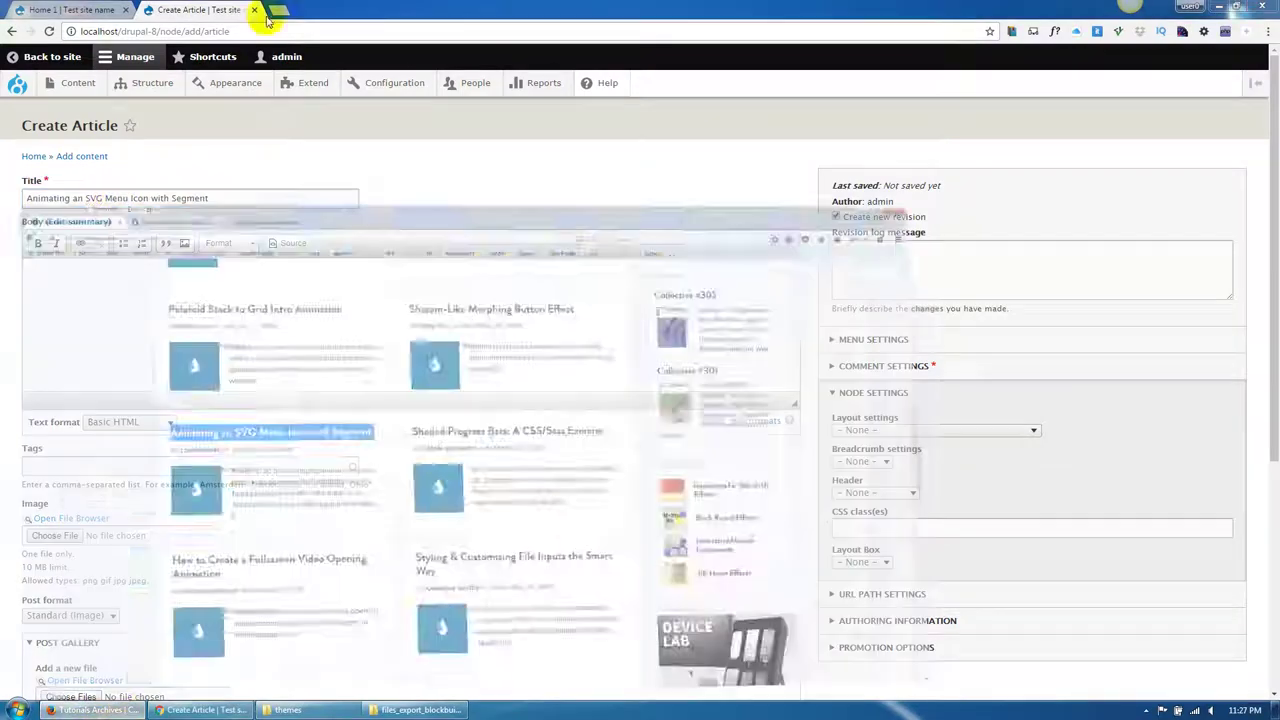
{"action": "left_click", "coordinate": [225, 25]}
{"action": "left_click", "coordinate": [200, 710]}
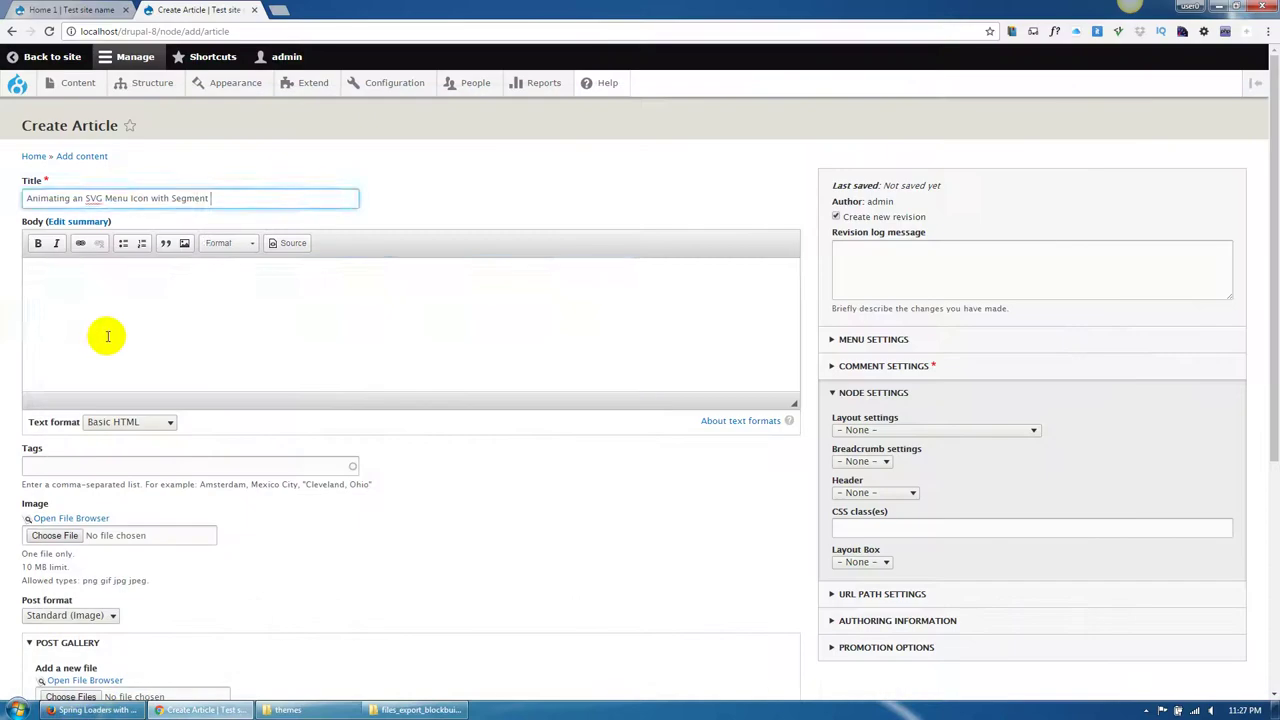
{"action": "left_click", "coordinate": [106, 334]}
{"action": "type", "text": "Today we're going to create a loading spinner that's animated with Rebound with a spring motion. We'll be using Canvas to cover the whole page and to display the spinner made of polygonal shapes that inscribe in itself. Then we'll make the motion interesting and playful with Rebound. The code presented in this tutorial is written in ES6 and compiled to ES5 using Babel, you'll find the full gulp setup in the repository."}
{"action": "scroll", "coordinate": [177, 343], "scroll_direction": "down", "scroll_amount": 3}
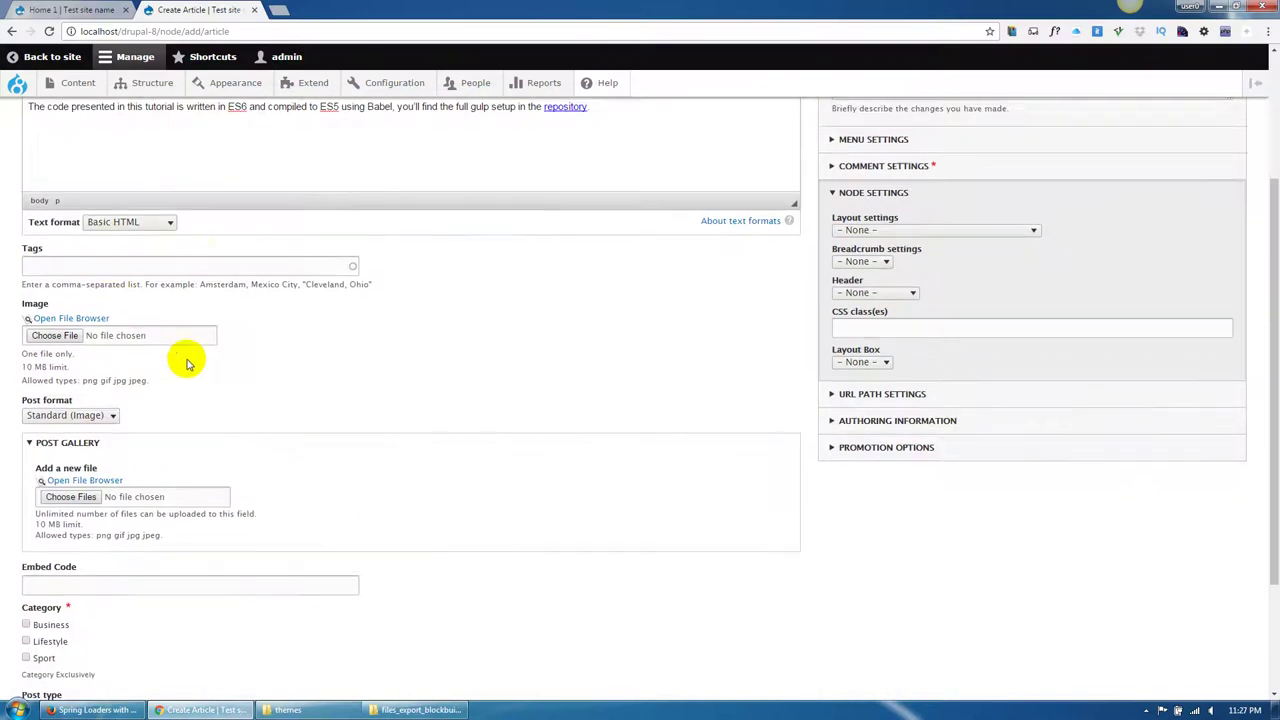
{"action": "left_click", "coordinate": [127, 222]}
{"action": "left_click", "coordinate": [122, 266]}
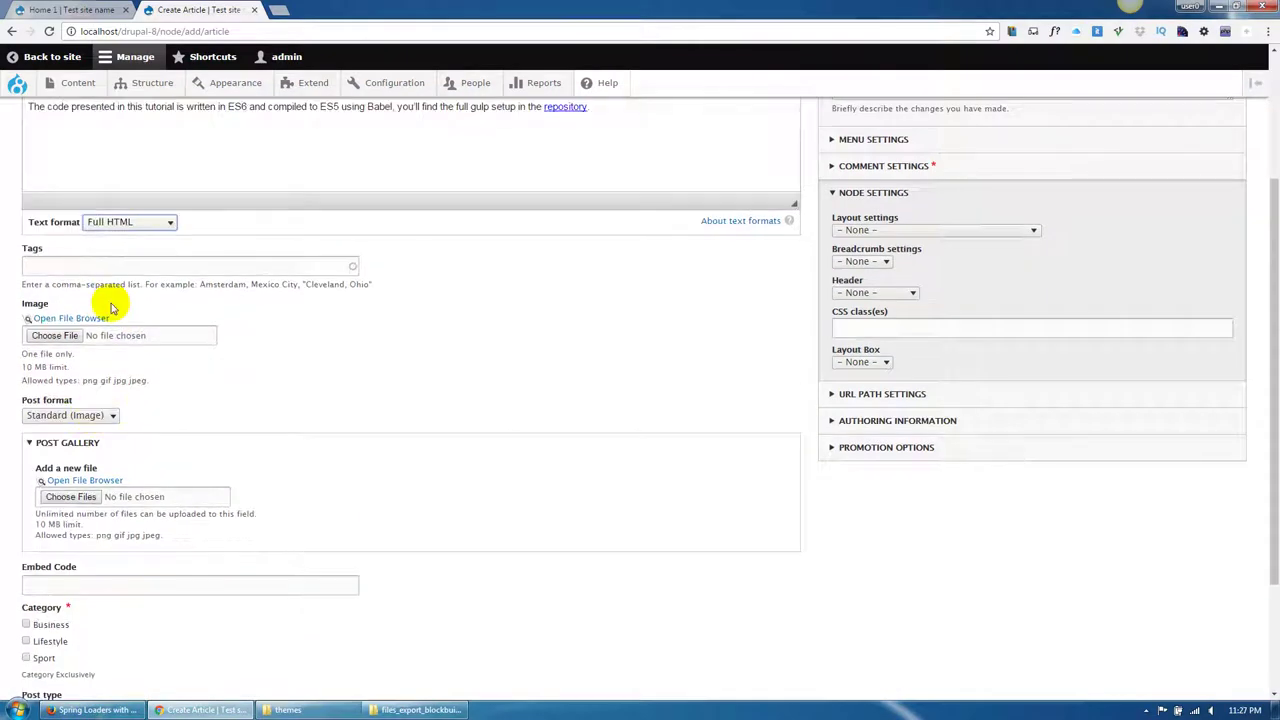
Insert post-3.jpg from the public:// folder as the SVG Menu Icon article's image and set its alternative text to "alt text".
{"action": "left_click", "coordinate": [97, 319]}
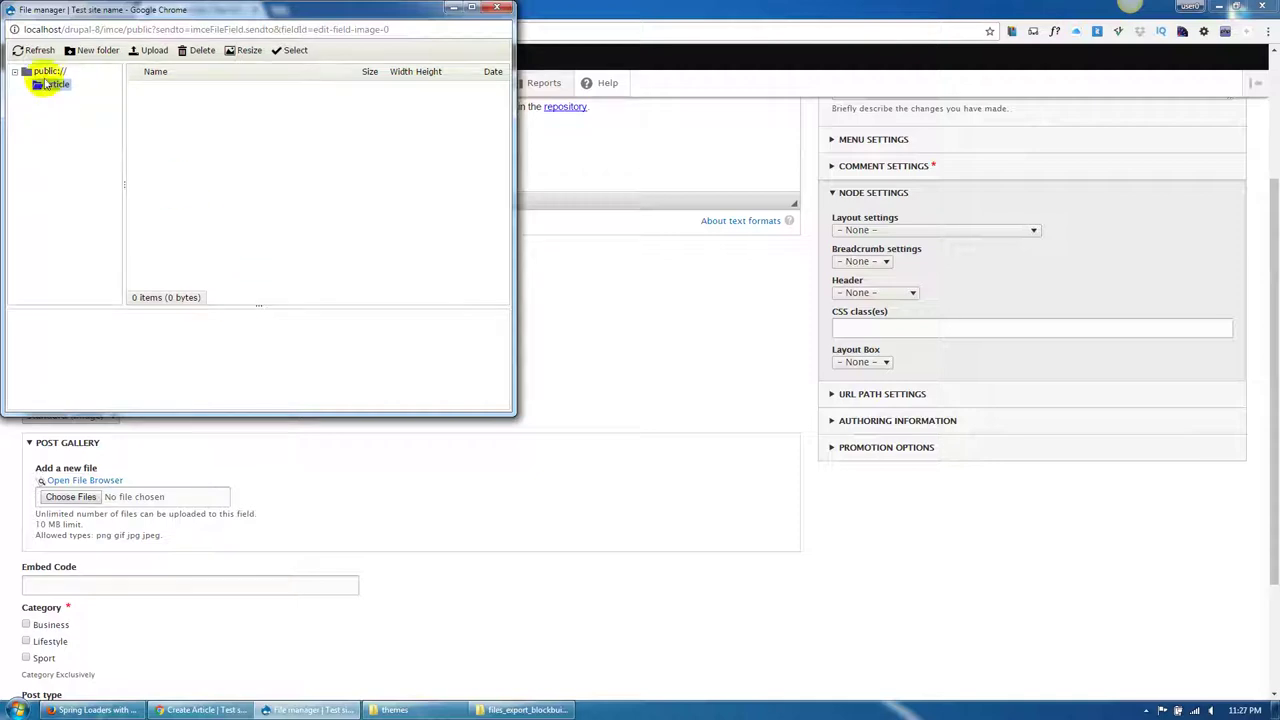
{"action": "left_click", "coordinate": [47, 72]}
{"action": "left_click", "coordinate": [238, 240]}
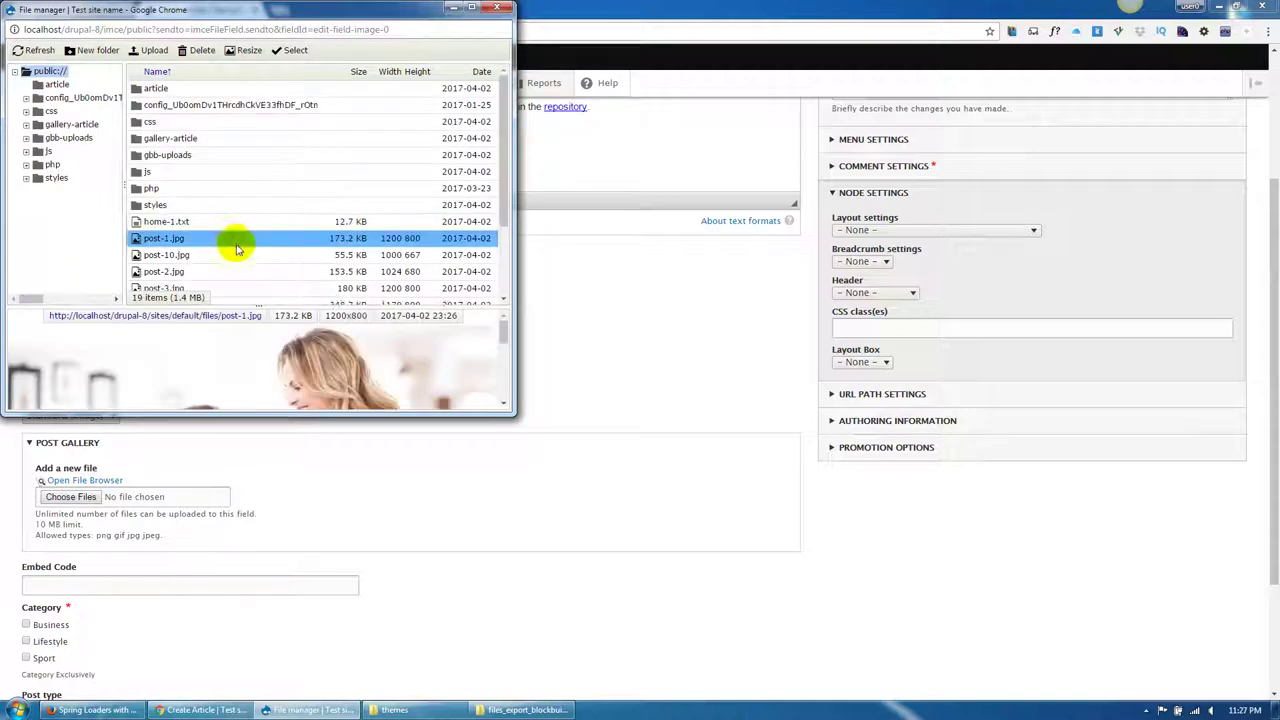
{"action": "scroll", "coordinate": [238, 250], "scroll_direction": "down", "scroll_amount": 1}
{"action": "double_click", "coordinate": [200, 215]}
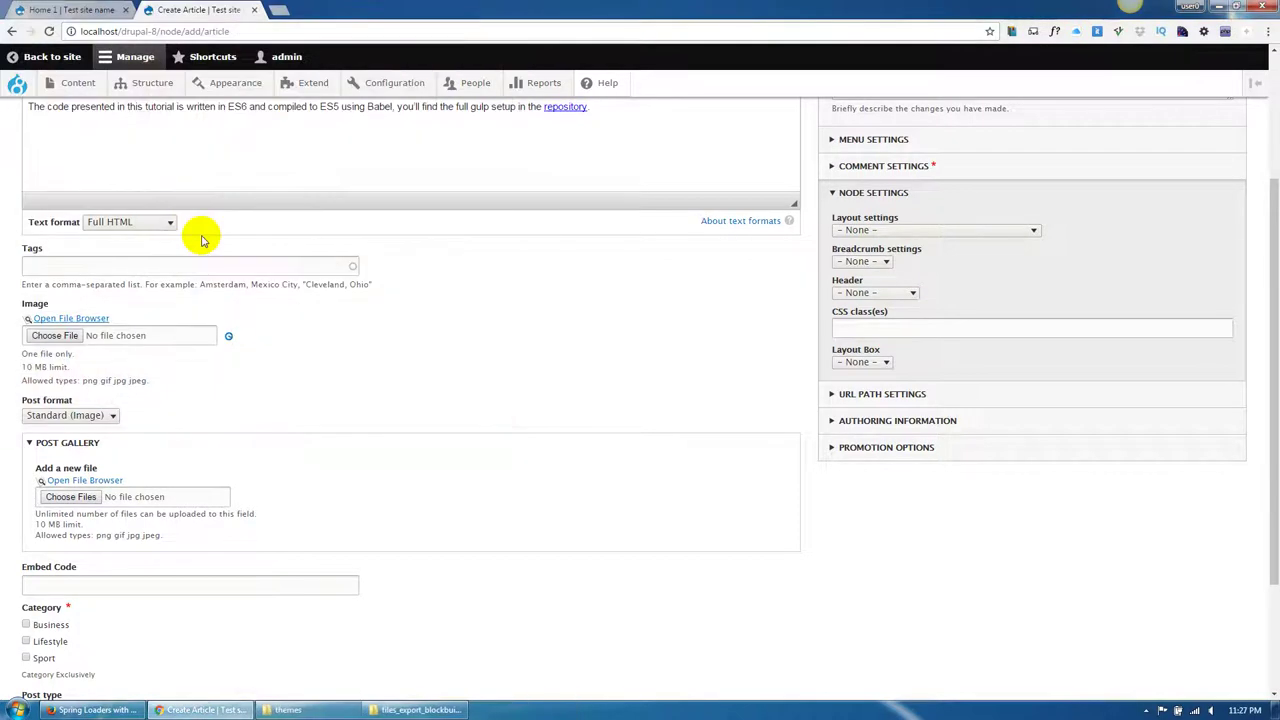
{"action": "scroll", "coordinate": [190, 290], "scroll_direction": "down", "scroll_amount": 2}
{"action": "left_click", "coordinate": [94, 268]}
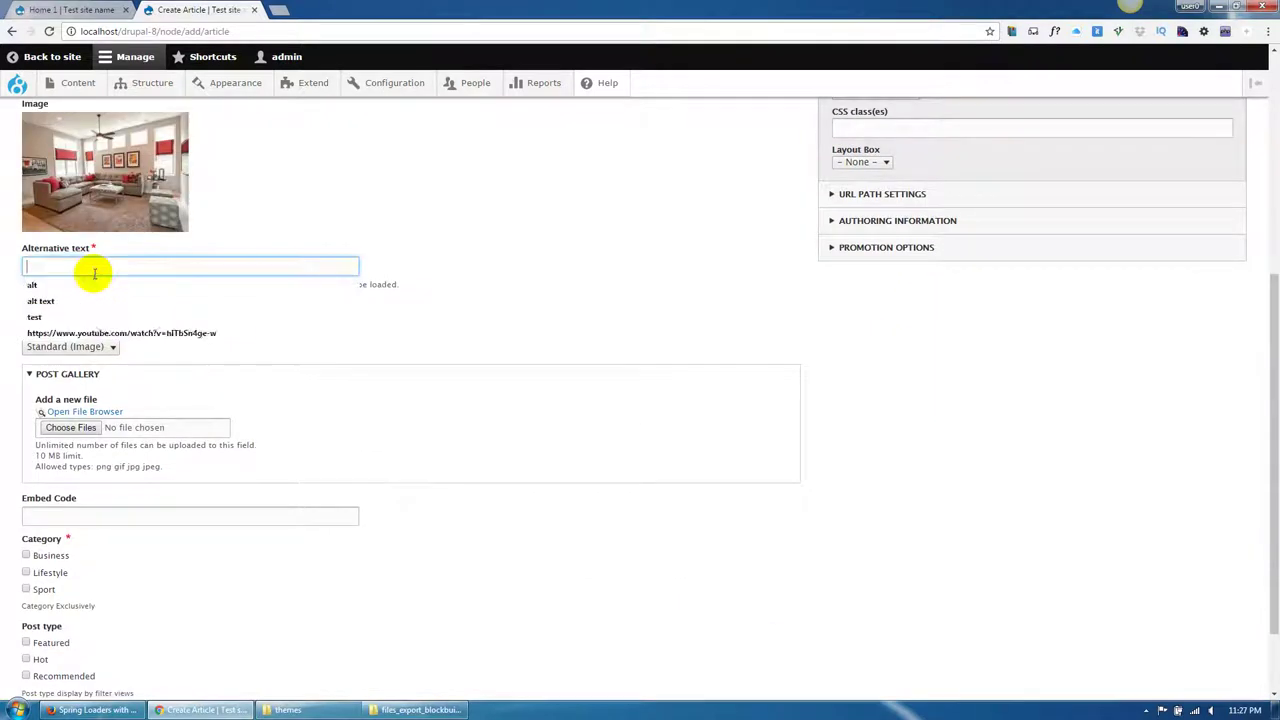
{"action": "left_click", "coordinate": [80, 300]}
Assign the SVG Menu Icon article to the Business and Sport categories, then save and publish it.
{"action": "scroll", "coordinate": [251, 389], "scroll_direction": "down", "scroll_amount": 1}
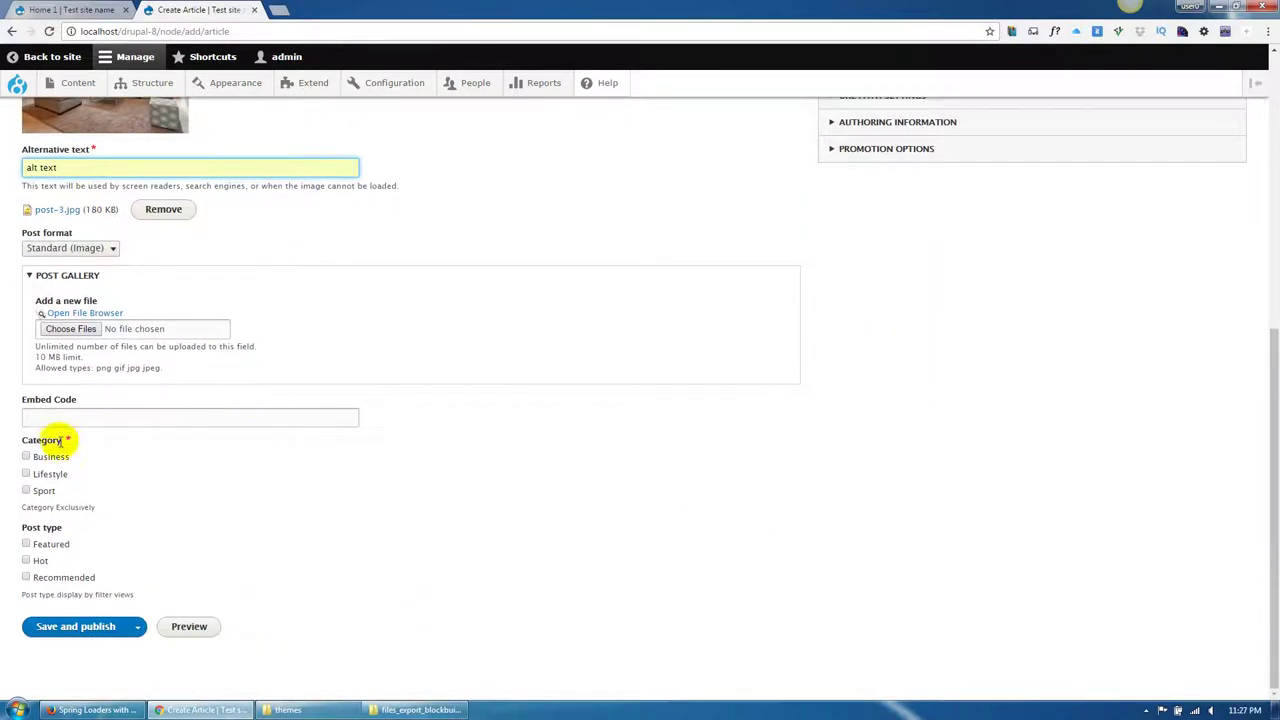
{"action": "left_click", "coordinate": [27, 457]}
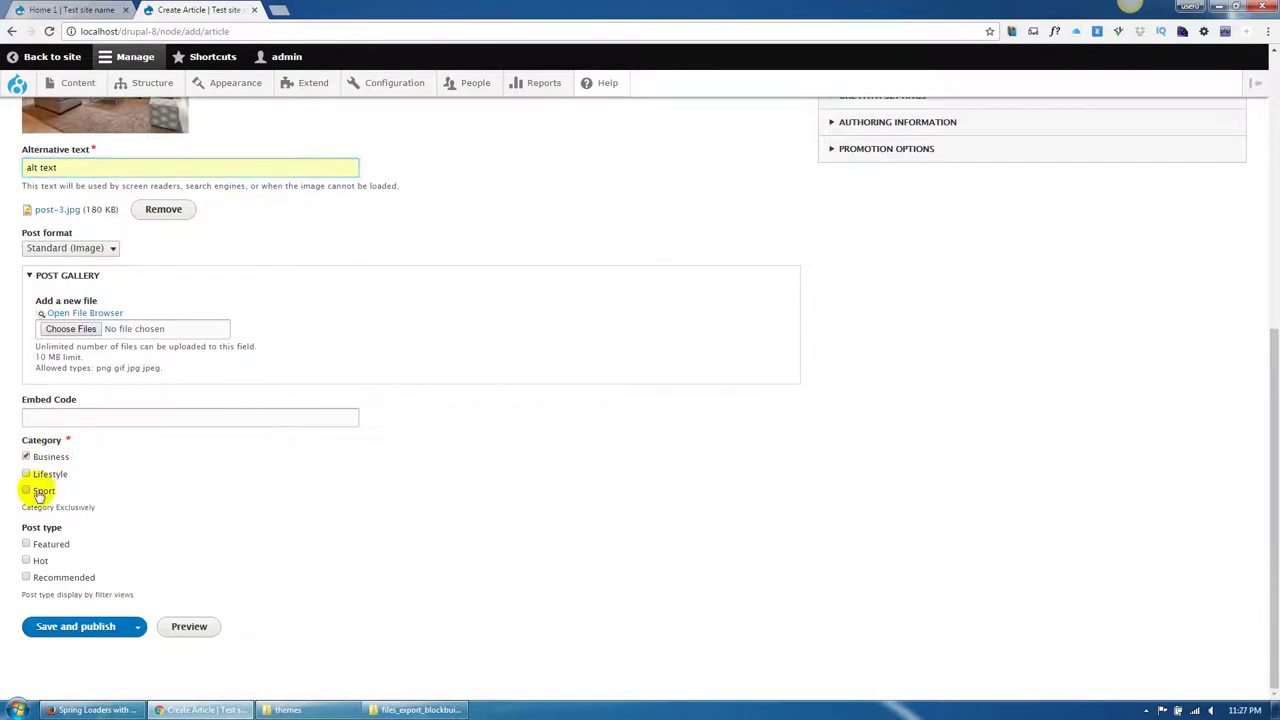
{"action": "left_click", "coordinate": [97, 626]}
{"action": "scroll", "coordinate": [168, 477], "scroll_direction": "up", "scroll_amount": 2}
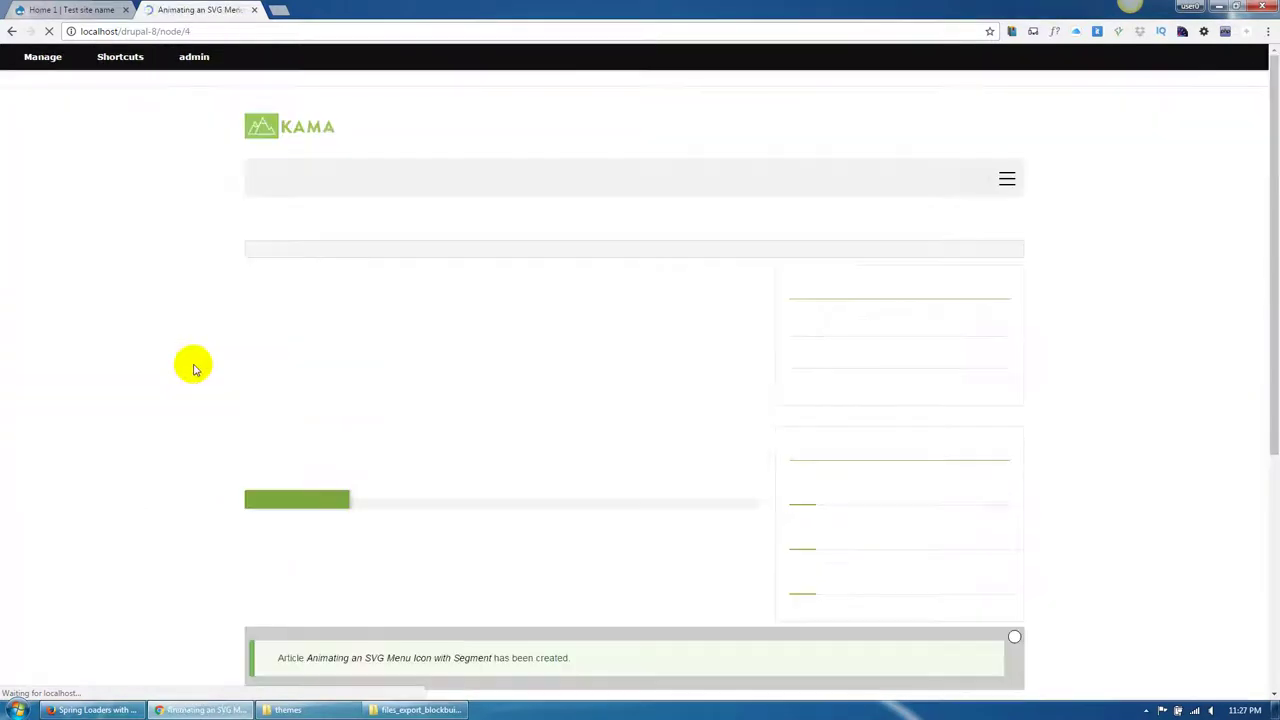
Create another article in Chrome and title it with the heading "Motion Blur Effect with SVG" copied from the Codrops tutorials page in Firefox.
{"action": "mouse_move", "coordinate": [60, 86]}
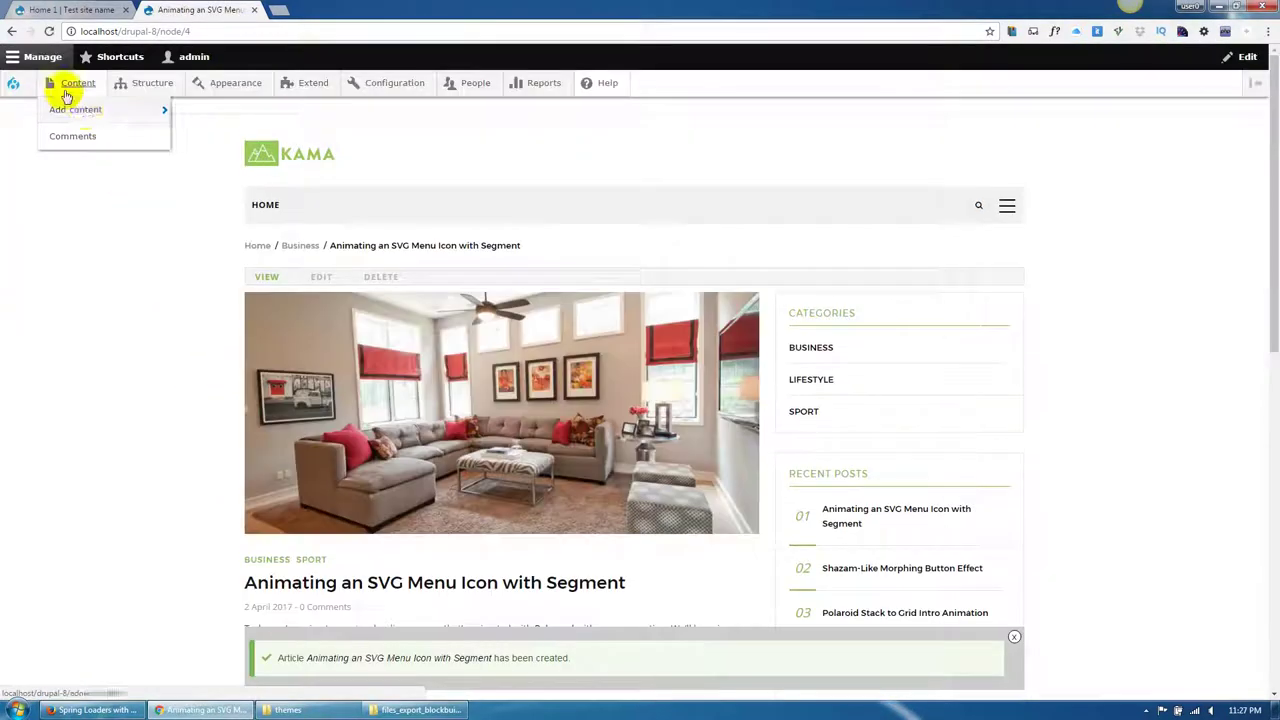
{"action": "mouse_move", "coordinate": [83, 116]}
{"action": "left_click", "coordinate": [203, 115]}
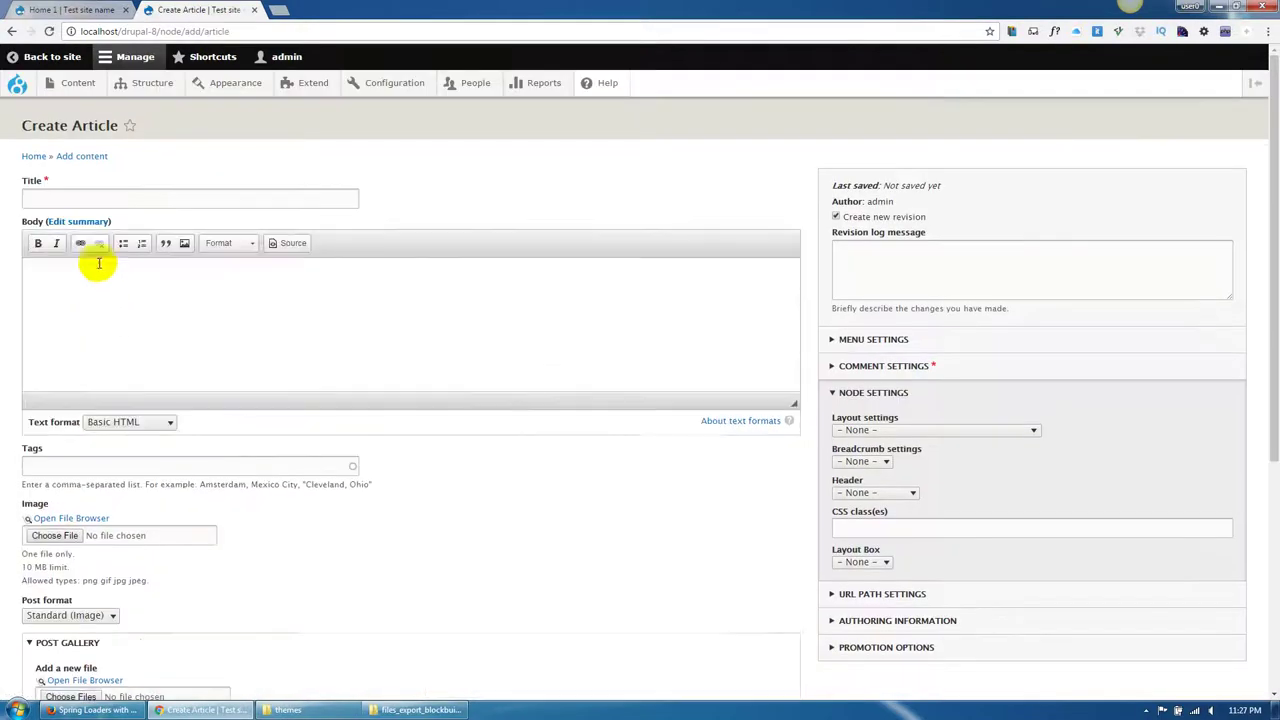
{"action": "key", "text": "alt+Tab"}
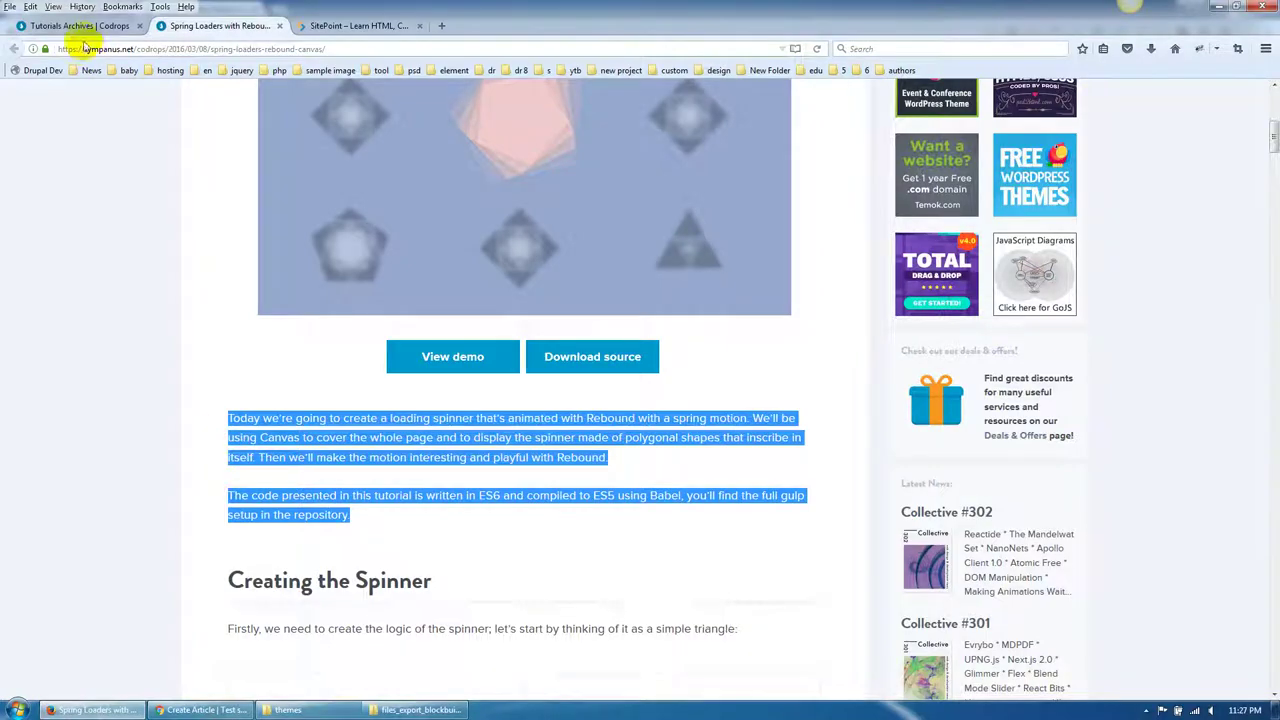
{"action": "left_click", "coordinate": [84, 30]}
{"action": "scroll", "coordinate": [308, 303], "scroll_direction": "down", "scroll_amount": 1}
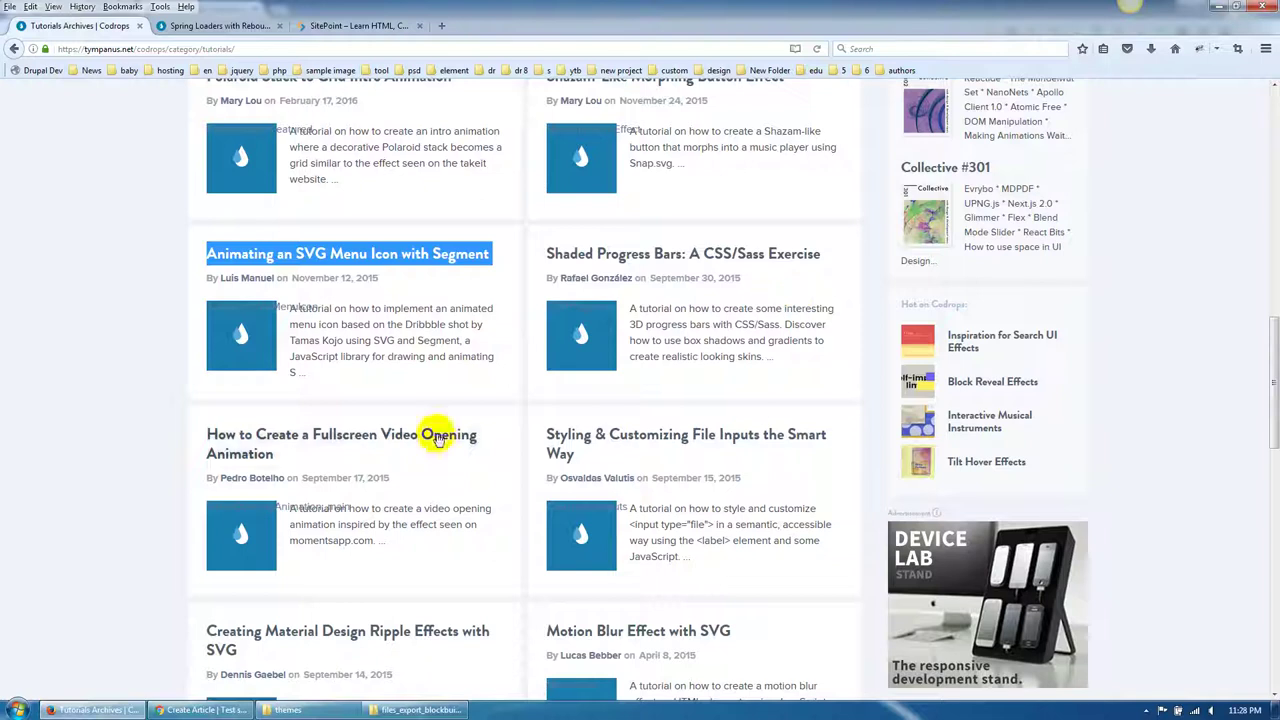
{"action": "scroll", "coordinate": [381, 521], "scroll_direction": "down", "scroll_amount": 1}
{"action": "scroll", "coordinate": [381, 521], "scroll_direction": "down", "scroll_amount": 1}
{"action": "left_click_drag", "start_coordinate": [742, 482], "coordinate": [578, 482]}
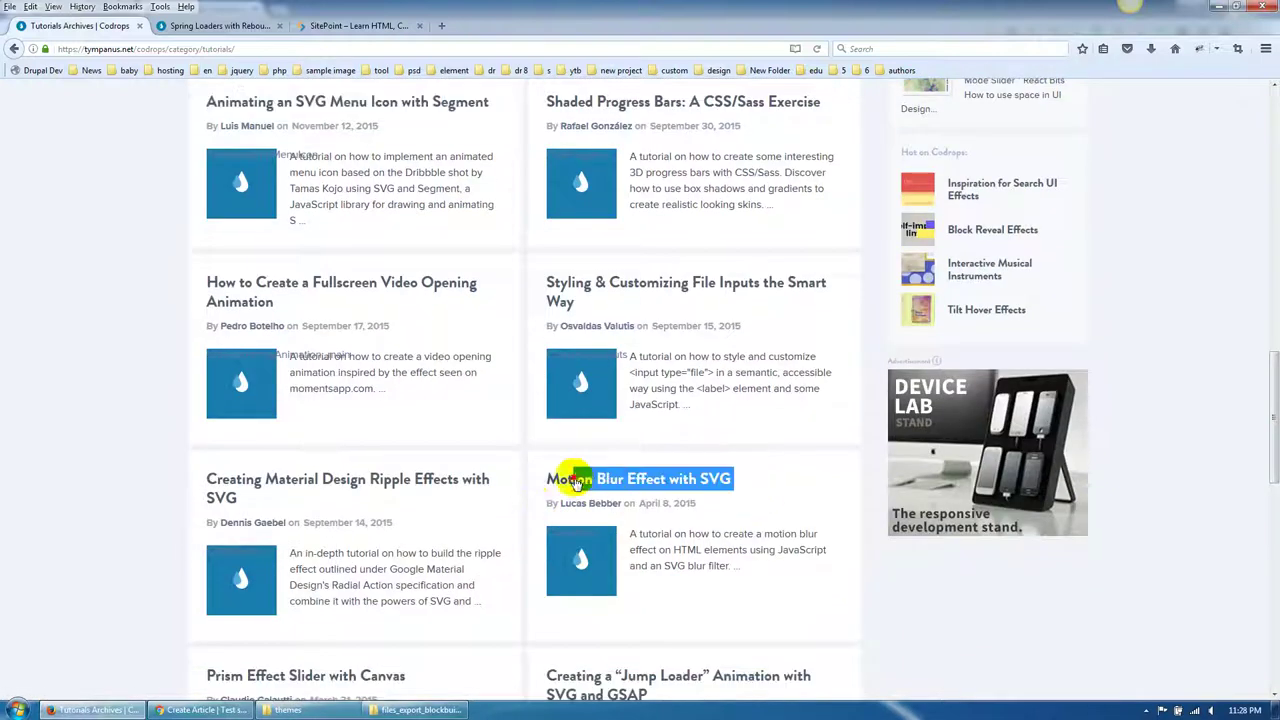
{"action": "left_click", "coordinate": [200, 709]}
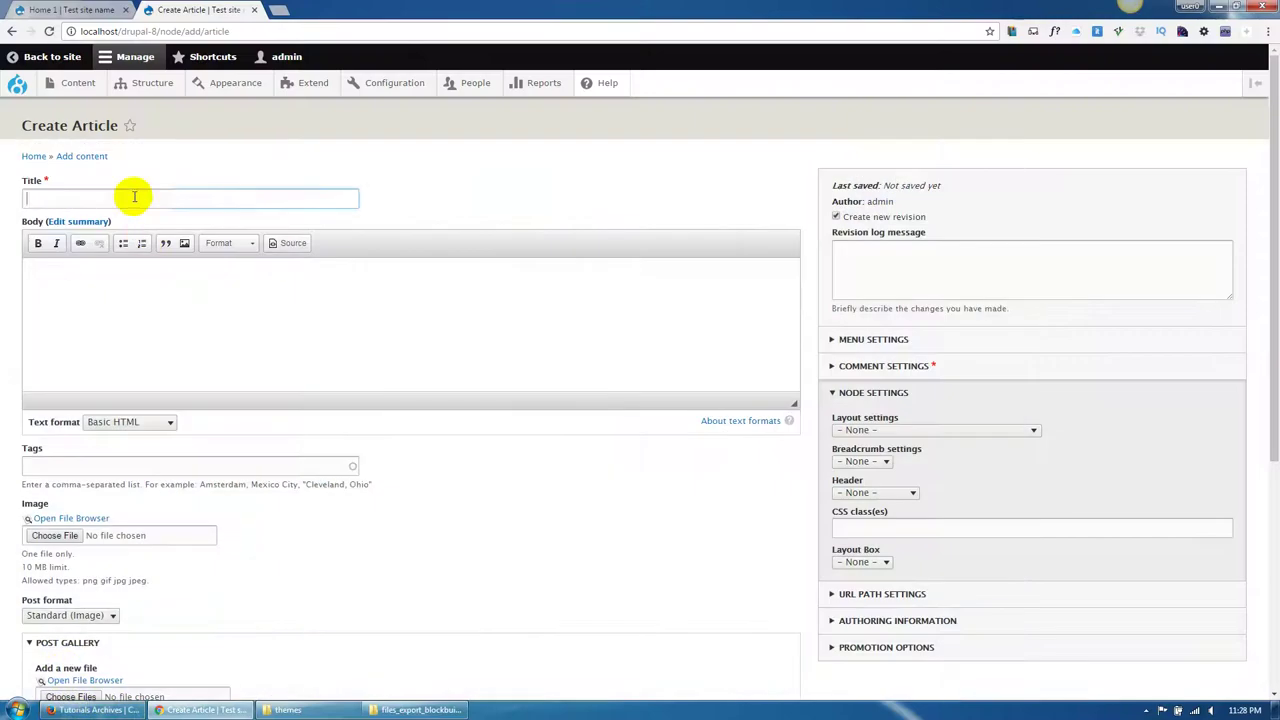
{"action": "type", "text": "Motion Blur Effect with SVG"}
Copy the Spring Loaders introductory paragraphs from Firefox into the Motion Blur article's body in Chrome.
{"action": "left_click", "coordinate": [95, 709]}
{"action": "left_click", "coordinate": [196, 28]}
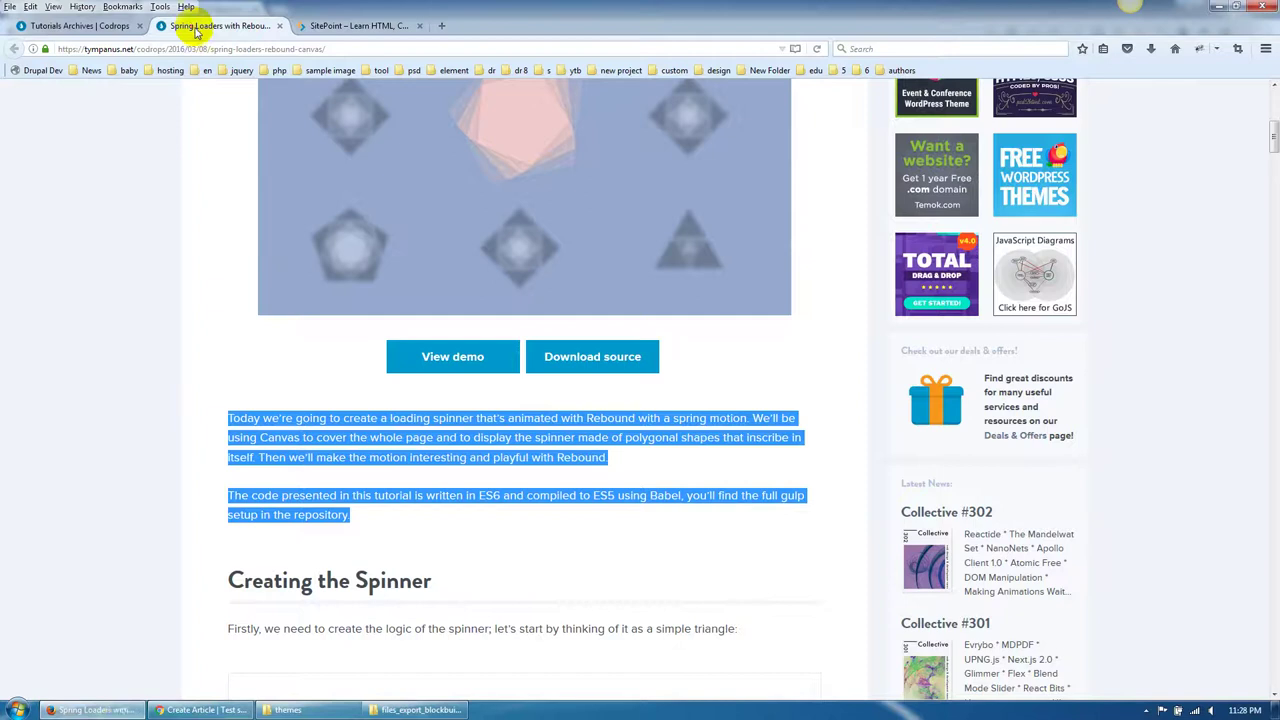
{"action": "left_click", "coordinate": [125, 709]}
{"action": "left_click", "coordinate": [143, 357]}
{"action": "type", "text": "Today we're going to create a loading spinner that's animated with Rebound with a spring motion. We'll be using Canvas to cover the whole page and to display the spinner made of polygonal shapes that inscribe in itself. Then we'll make the motion interesting and playful with Rebound.  The code presented in this tutorial is written in ES6 and compiled to ES5 using Babel, you'll find the full gulp setup in the repository."}
Insert post-4.jpg from the public:// folder as the Motion Blur article's image.
{"action": "scroll", "coordinate": [129, 457], "scroll_direction": "down", "scroll_amount": 2}
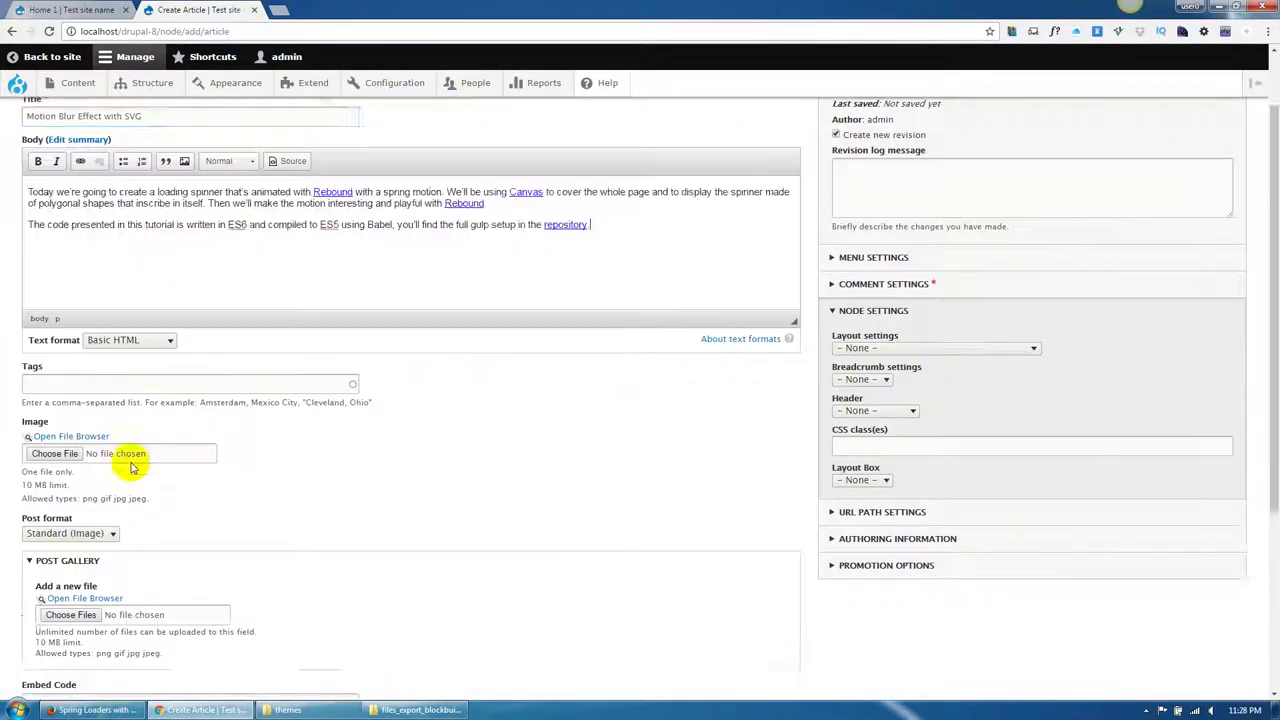
{"action": "left_click", "coordinate": [97, 320]}
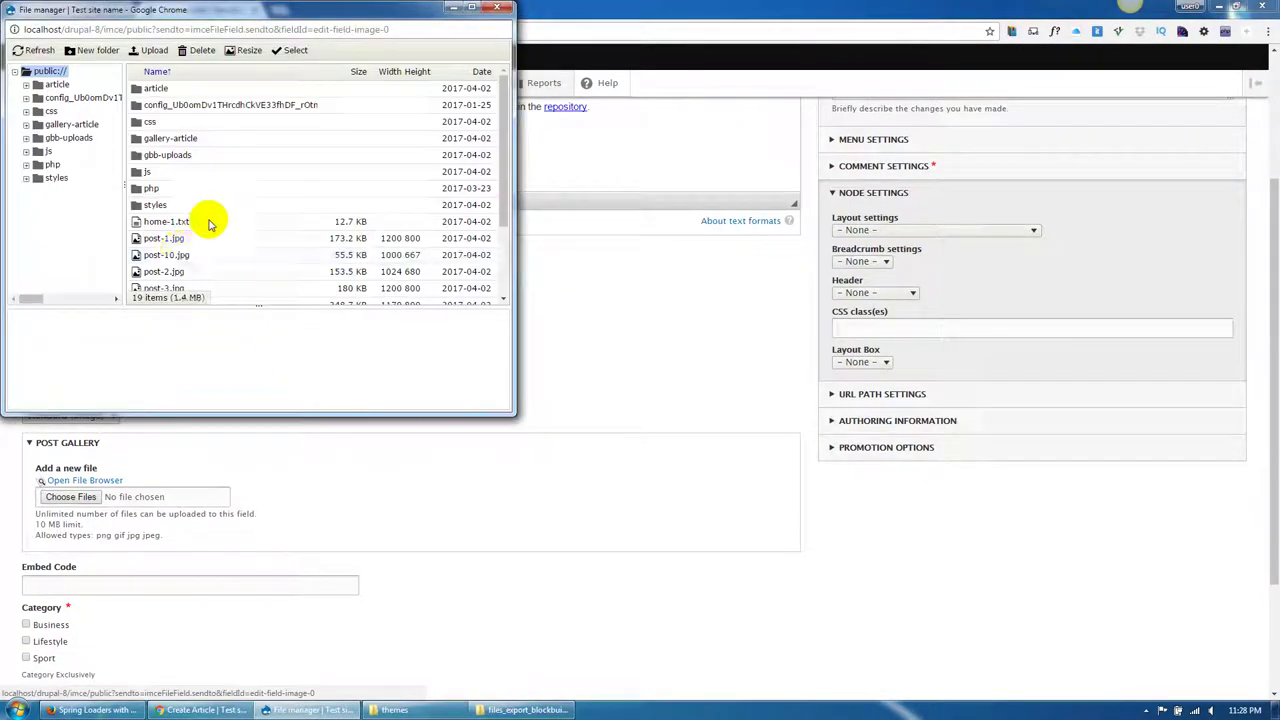
{"action": "left_click", "coordinate": [170, 255]}
{"action": "scroll", "coordinate": [180, 240], "scroll_direction": "down", "scroll_amount": 2}
{"action": "double_click", "coordinate": [168, 198]}
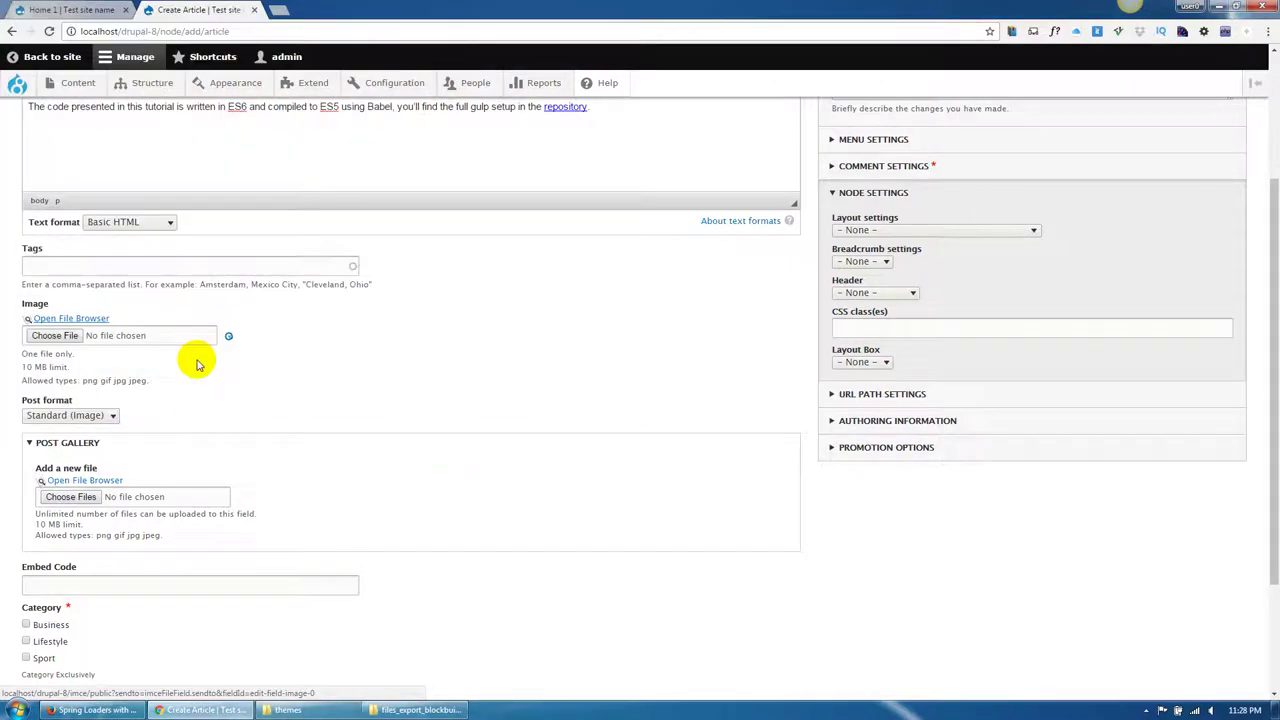
{"action": "scroll", "coordinate": [95, 525], "scroll_direction": "down", "scroll_amount": 1}
{"action": "scroll", "coordinate": [40, 600], "scroll_direction": "down", "scroll_amount": 1}
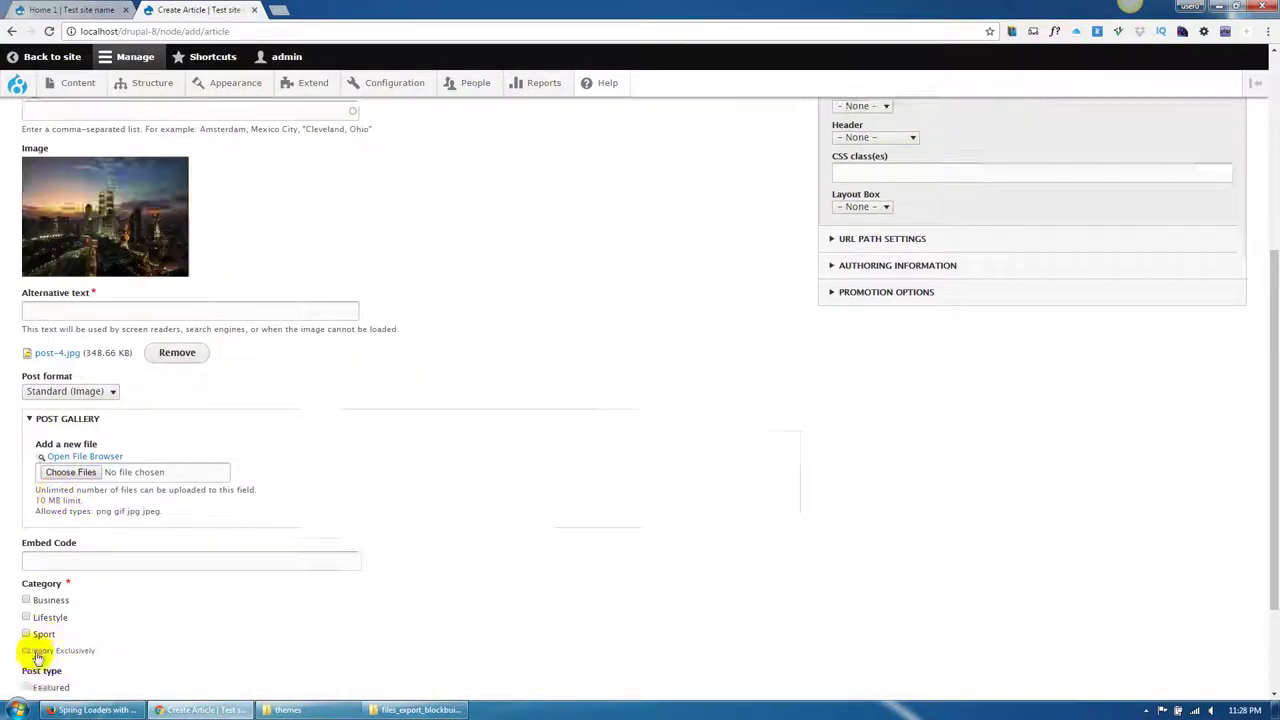
Assign the Motion Blur article to Business and Lifestyle, set the image's alternative text to "alt text", and save and publish it.
{"action": "left_click", "coordinate": [52, 492]}
{"action": "scroll", "coordinate": [62, 595], "scroll_direction": "down", "scroll_amount": 1}
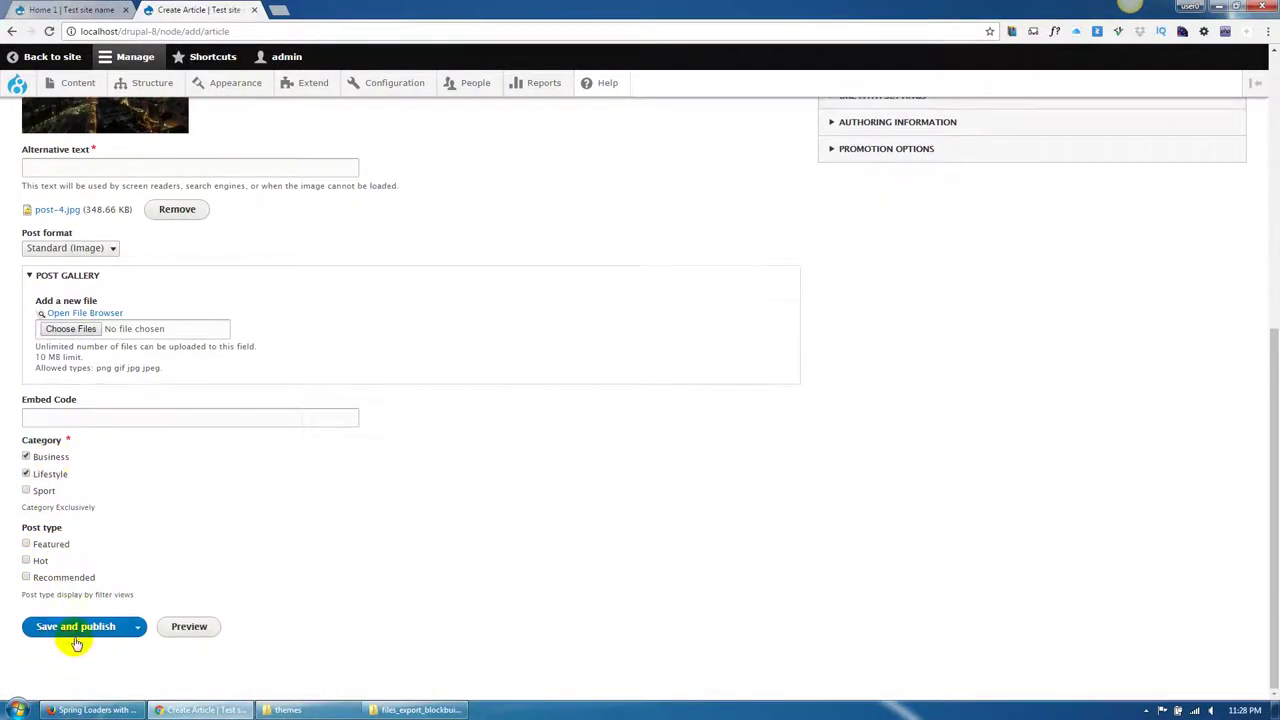
{"action": "left_click", "coordinate": [75, 628]}
{"action": "left_click", "coordinate": [84, 300]}
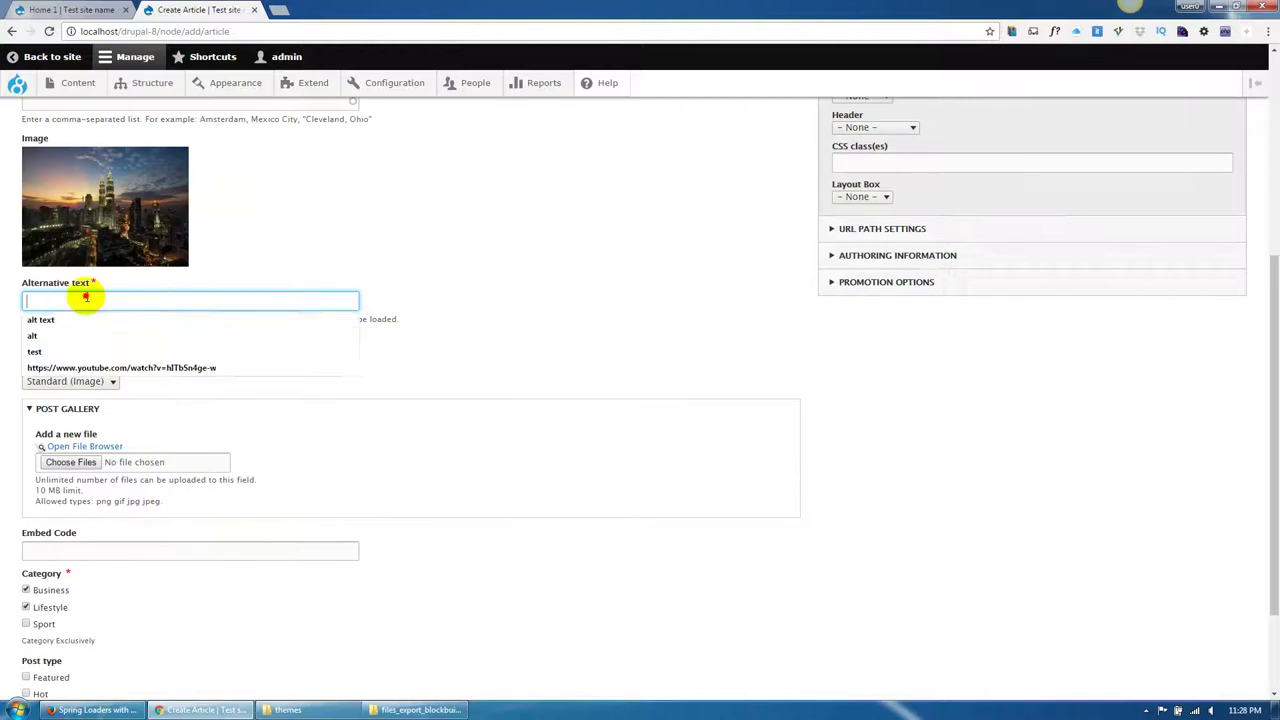
{"action": "left_click", "coordinate": [45, 319]}
{"action": "scroll", "coordinate": [166, 471], "scroll_direction": "down", "scroll_amount": 2}
{"action": "left_click", "coordinate": [100, 625]}
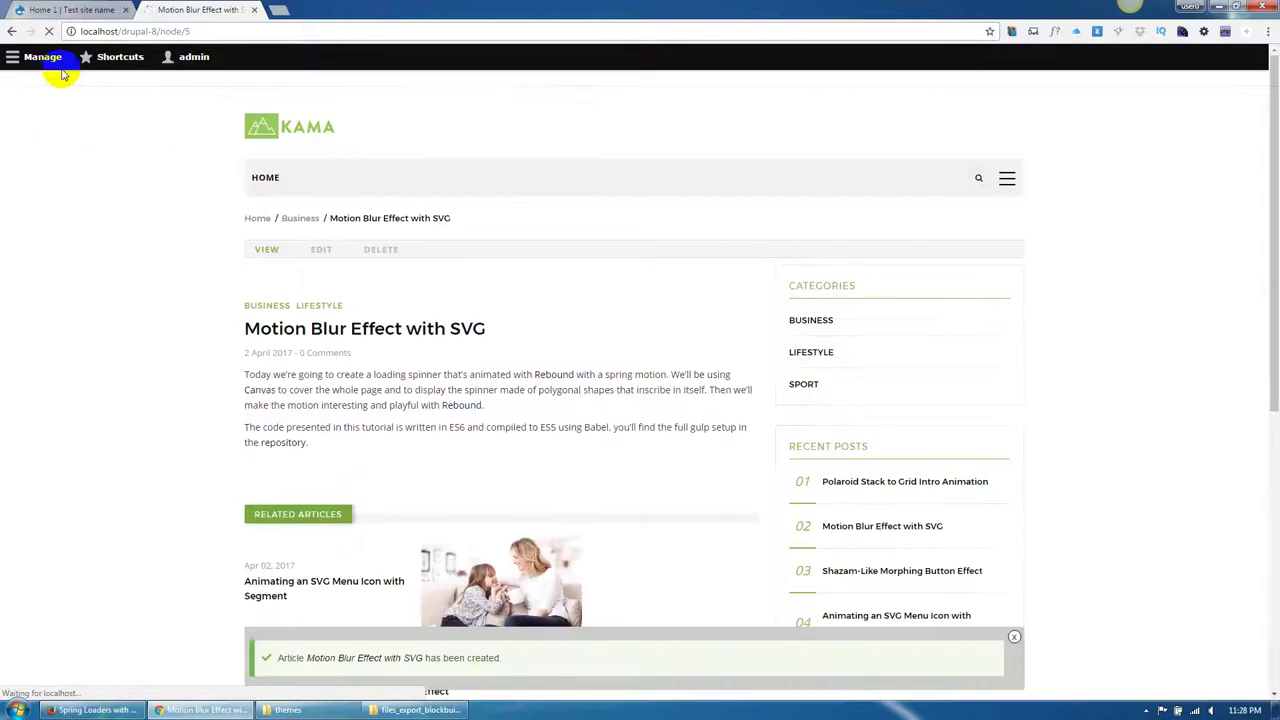
Create another article in Chrome and title it with the heading "Prism Effect Slider with Canvas" copied from the Codrops tutorials page in Firefox.
{"action": "mouse_move", "coordinate": [60, 72]}
{"action": "mouse_move", "coordinate": [86, 107]}
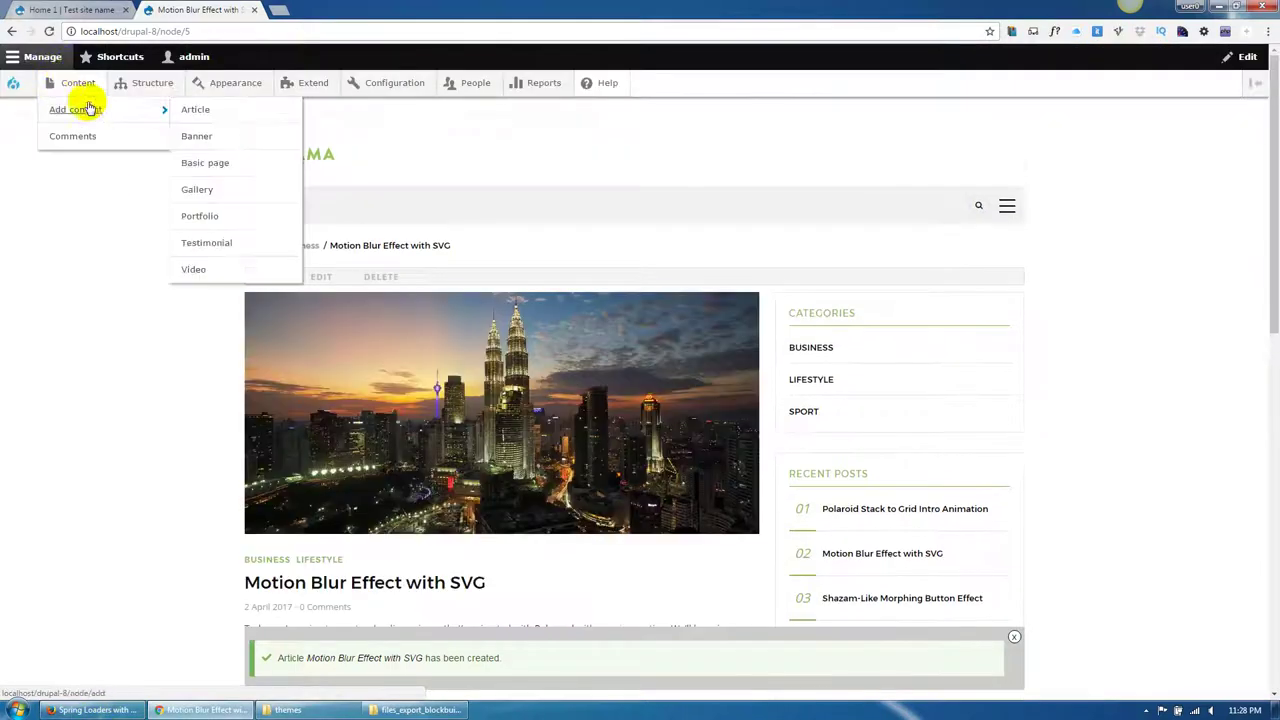
{"action": "left_click", "coordinate": [126, 676]}
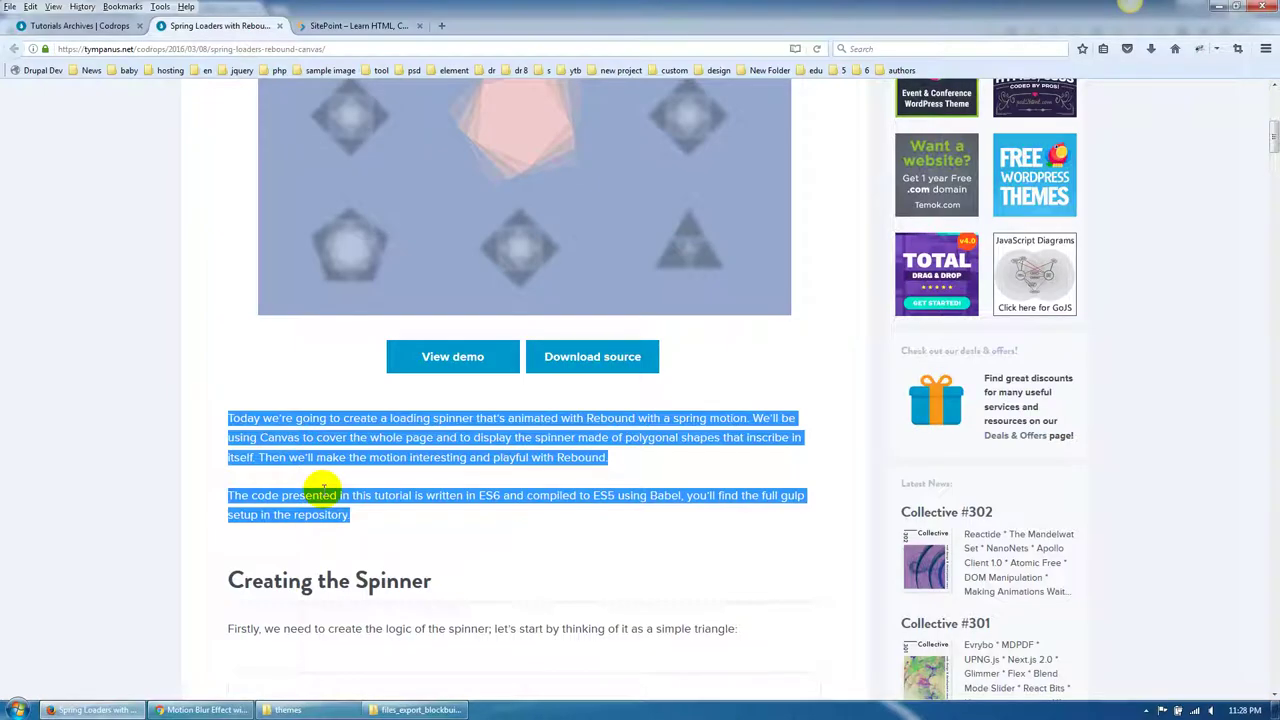
{"action": "left_click", "coordinate": [95, 25]}
{"action": "scroll", "coordinate": [157, 371], "scroll_direction": "down", "scroll_amount": 3}
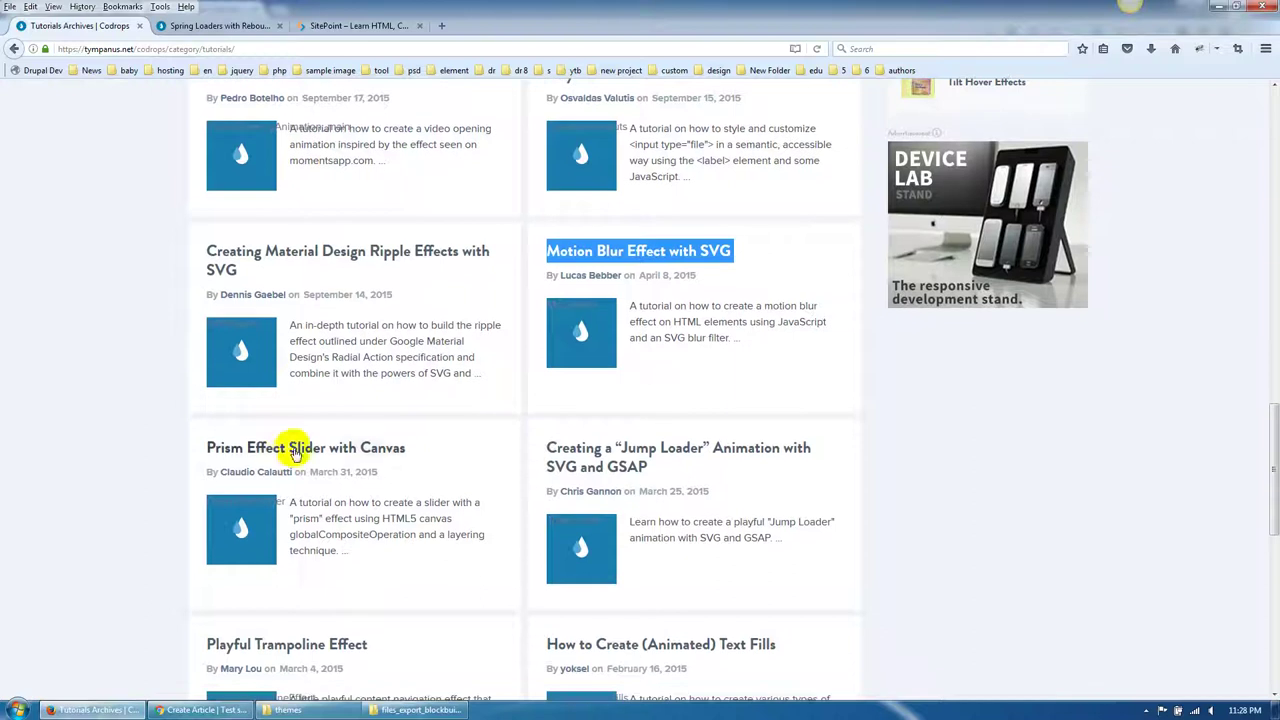
{"action": "left_click_drag", "start_coordinate": [408, 448], "coordinate": [206, 449]}
{"action": "key", "text": "ctrl+c"}
{"action": "left_click", "coordinate": [195, 709]}
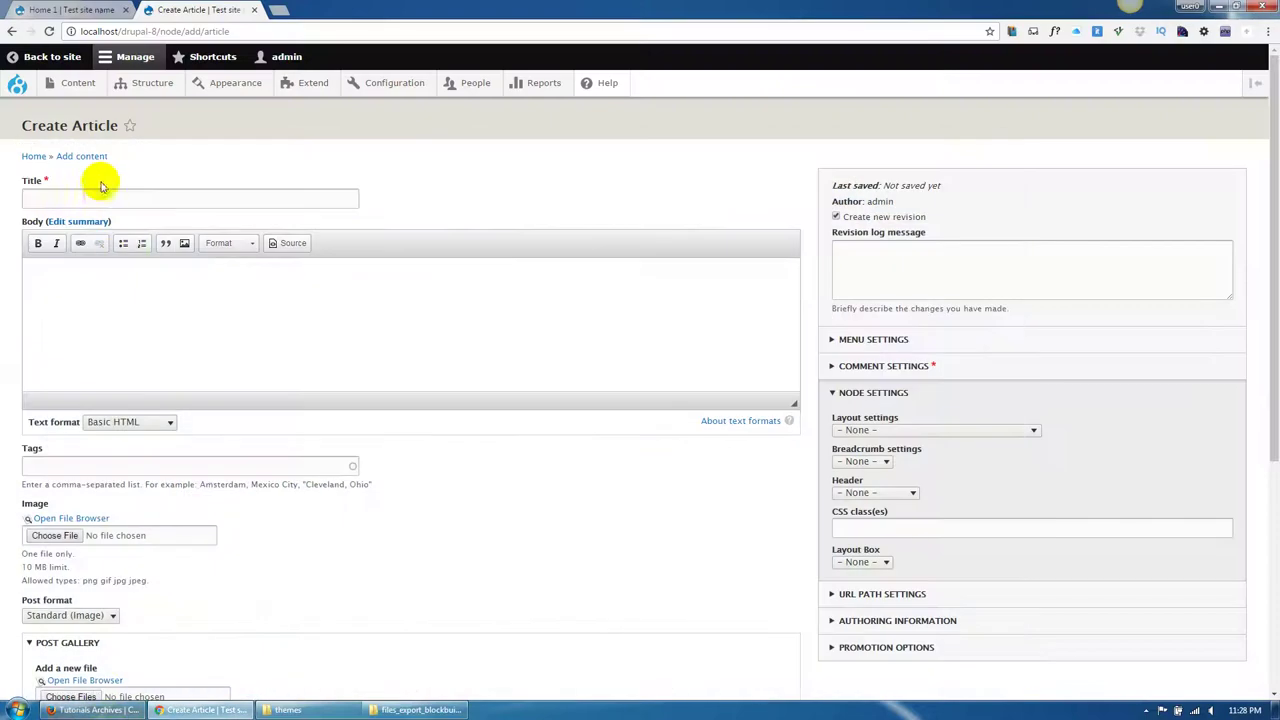
{"action": "key", "text": "ctrl+v"}
Copy the Spring Loaders introductory paragraphs from Firefox into the Prism Effect Slider article's body in Chrome.
{"action": "left_click", "coordinate": [95, 709]}
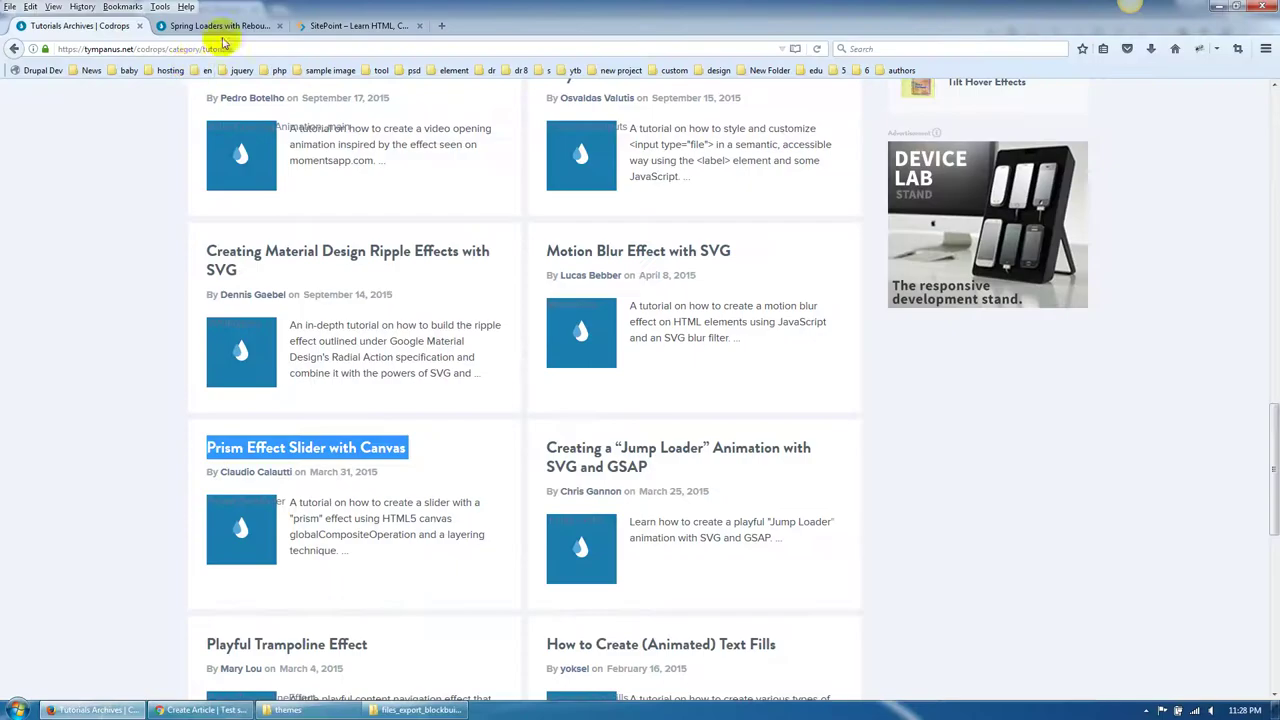
{"action": "left_click", "coordinate": [219, 25]}
{"action": "left_click", "coordinate": [195, 709]}
{"action": "left_click", "coordinate": [166, 363]}
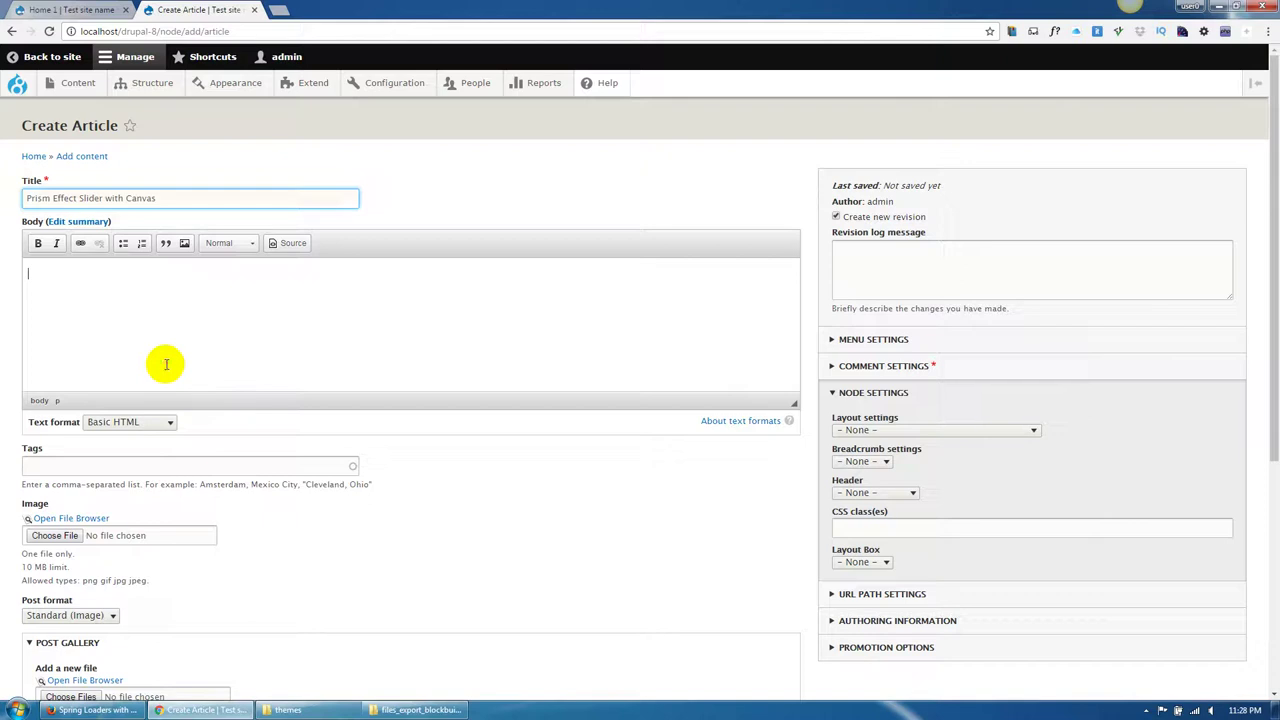
{"action": "type", "text": "Today we're going to create a loading spinner that's animated with Rebound with a spring motion. We'll be using Canvas to cover the whole page and to display the spinner made of polygonal shapes that inscribe in itself. Then we'll make the motion interesting and playful with Rebound.  The code presented in this tutorial is written in ES6 and compiled to ES5 using Babel, you'll find the full gulp setup in the repository."}
Insert post-5.jpg from the public:// folder as the Prism Effect Slider article's image and set its alternative text to "alt text".
{"action": "left_click", "coordinate": [74, 319]}
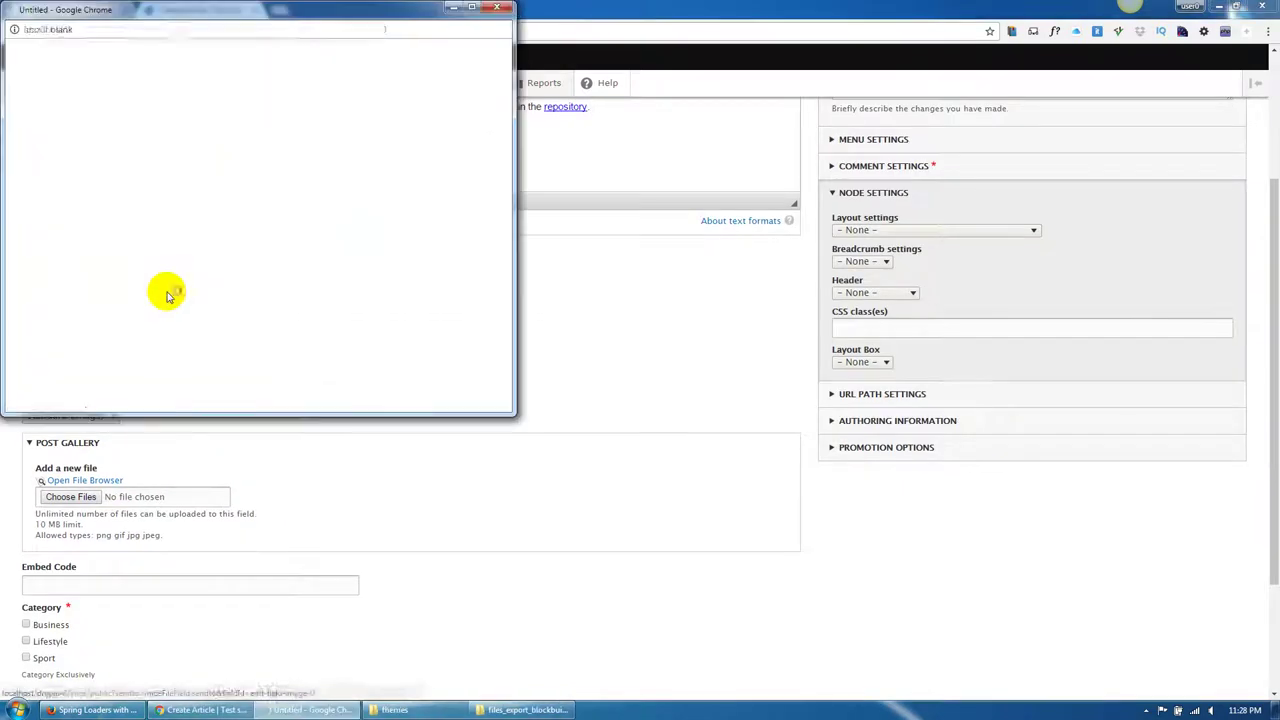
{"action": "scroll", "coordinate": [207, 241], "scroll_direction": "down", "scroll_amount": 3}
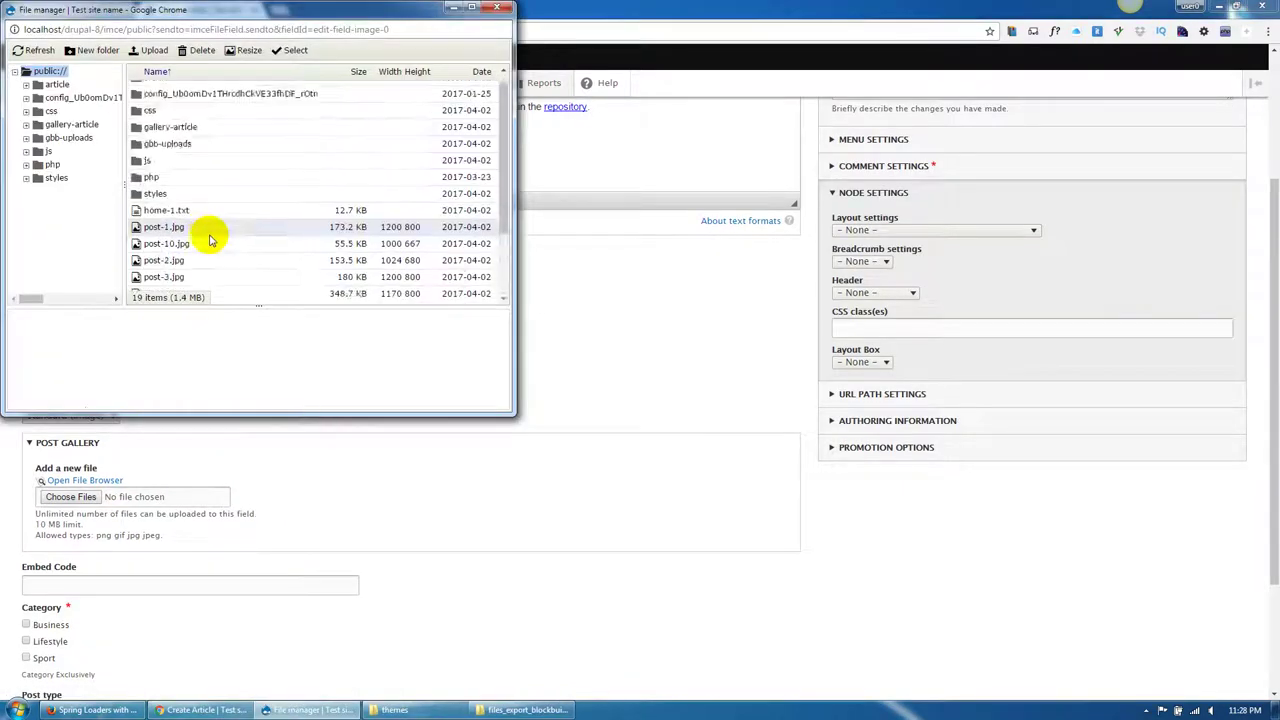
{"action": "left_click", "coordinate": [181, 221]}
{"action": "double_click", "coordinate": [181, 221]}
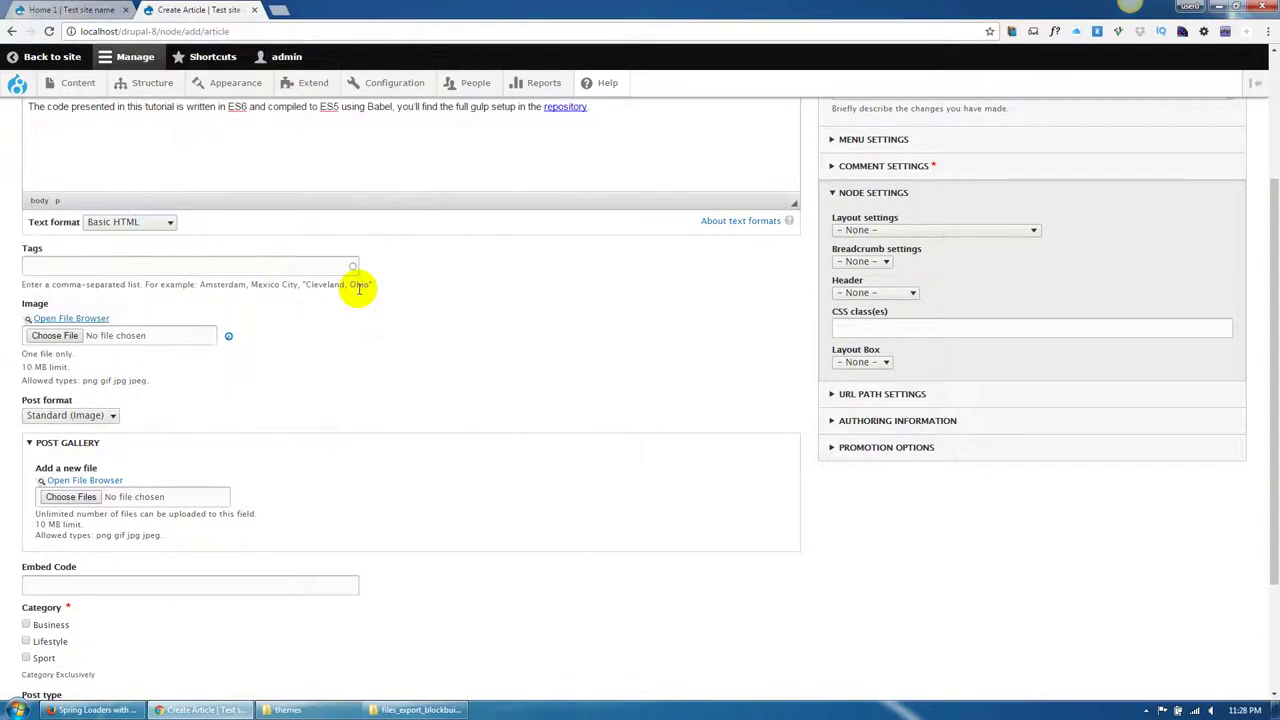
{"action": "scroll", "coordinate": [148, 345], "scroll_direction": "down", "scroll_amount": 2}
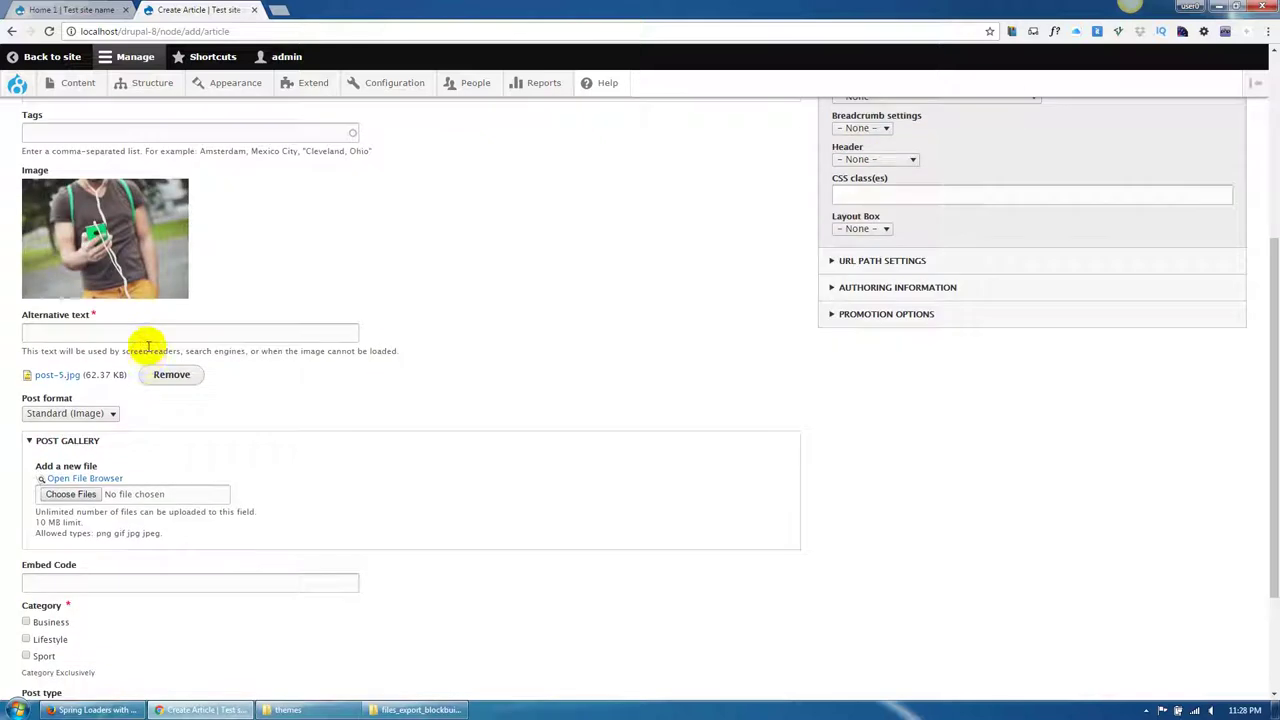
{"action": "left_click", "coordinate": [146, 337]}
{"action": "left_click", "coordinate": [105, 351]}
Assign the Prism Effect Slider article to the Business and Sport categories, then save and publish it.
{"action": "scroll", "coordinate": [157, 443], "scroll_direction": "down", "scroll_amount": 3}
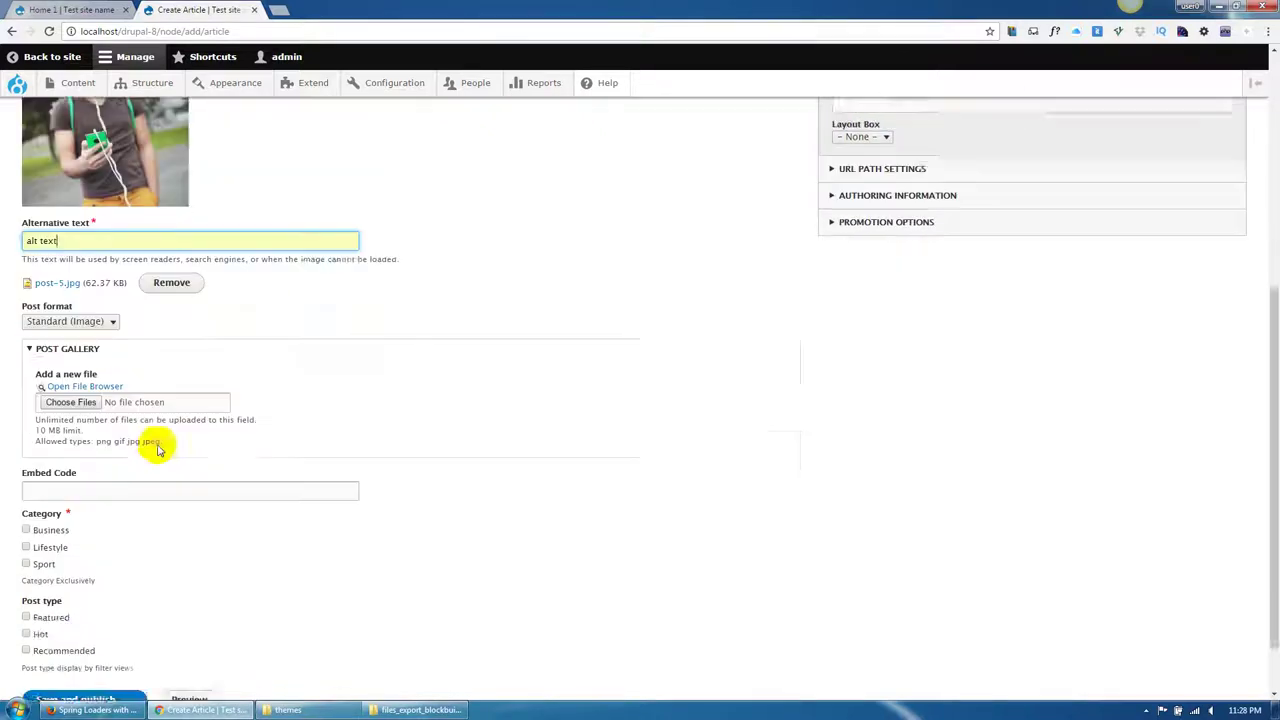
{"action": "left_click", "coordinate": [62, 458]}
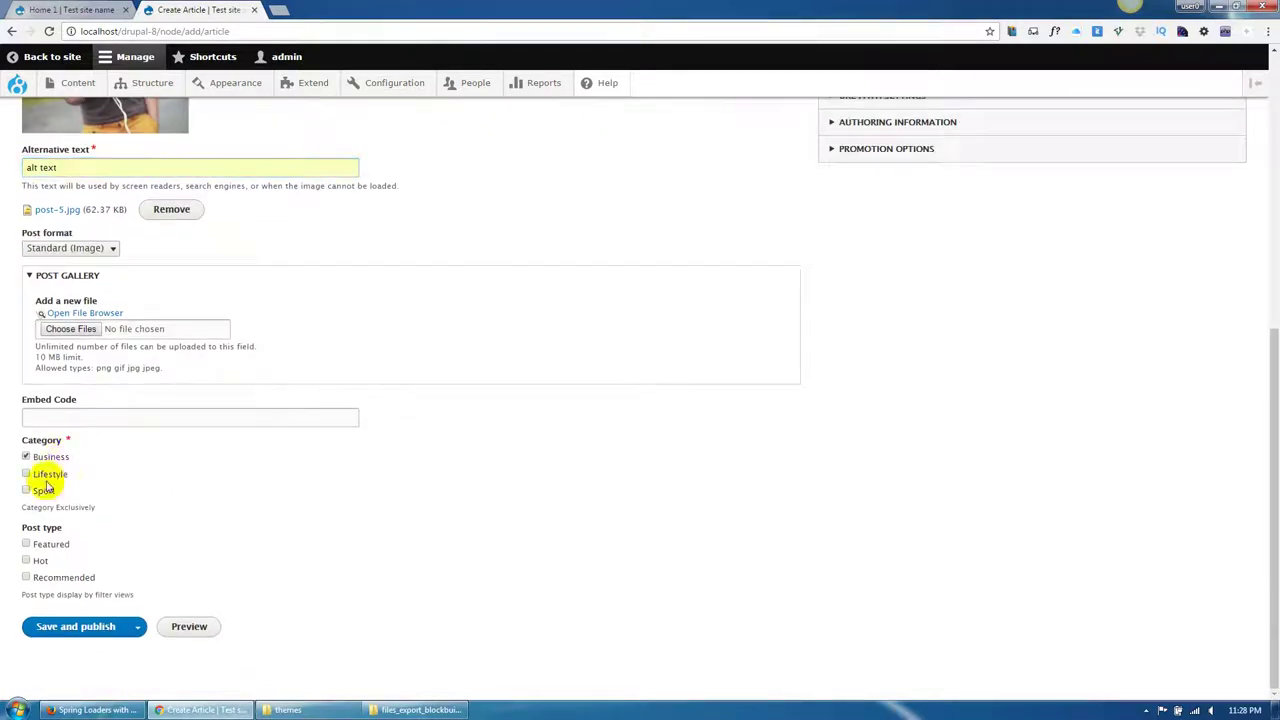
{"action": "left_click", "coordinate": [60, 627]}
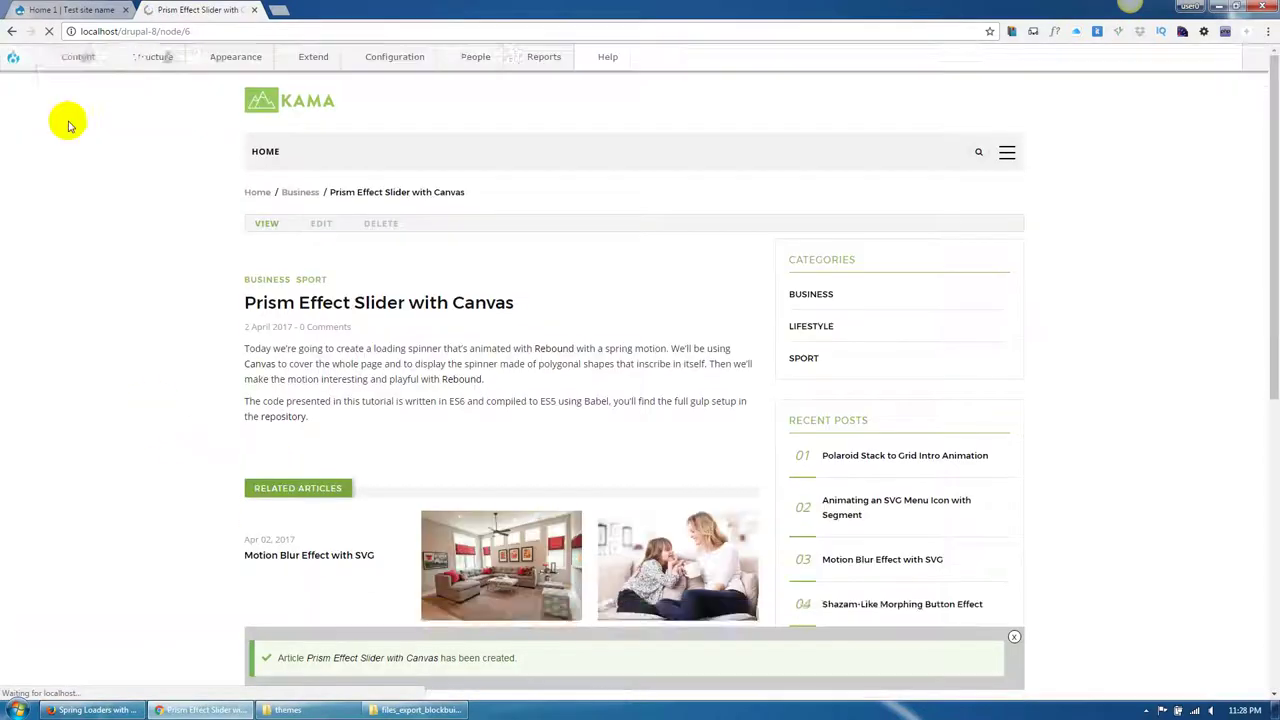
Create another article in Chrome and title it with the heading "How to Create (Animated) Text Fills" copied from the Codrops tutorials page in Firefox.
{"action": "mouse_move", "coordinate": [55, 78]}
{"action": "mouse_move", "coordinate": [72, 112]}
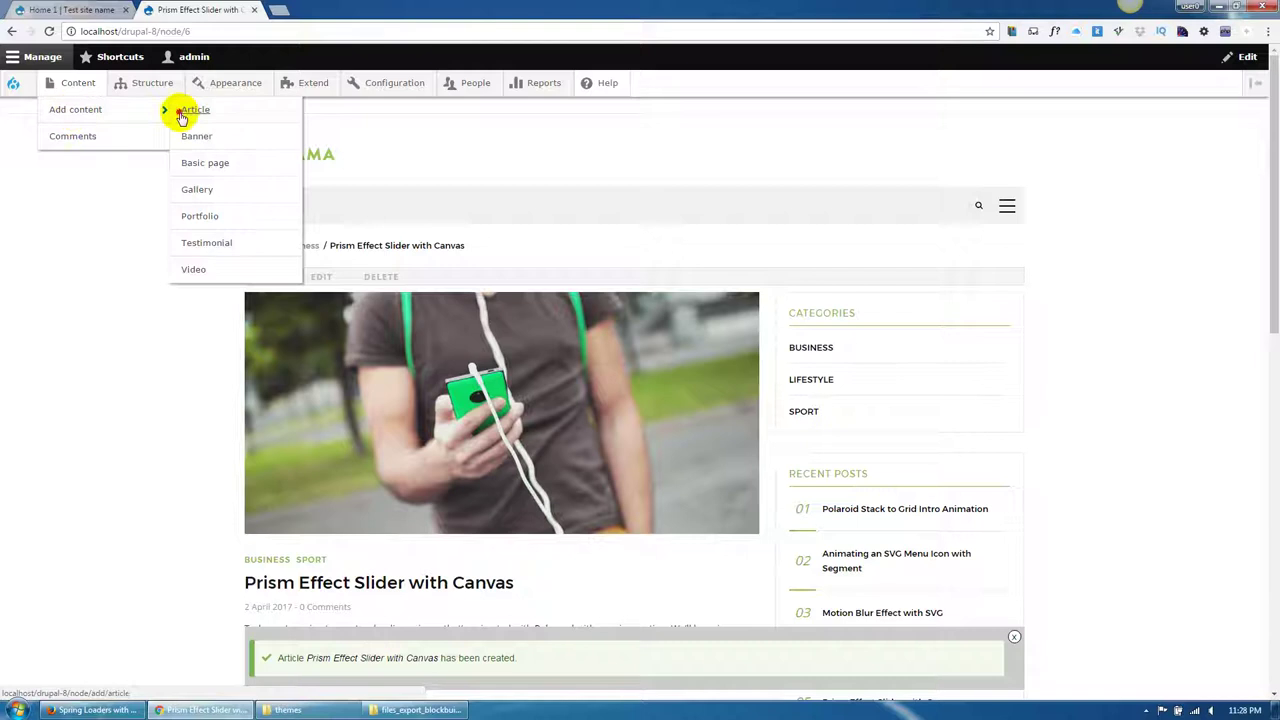
{"action": "left_click", "coordinate": [181, 114]}
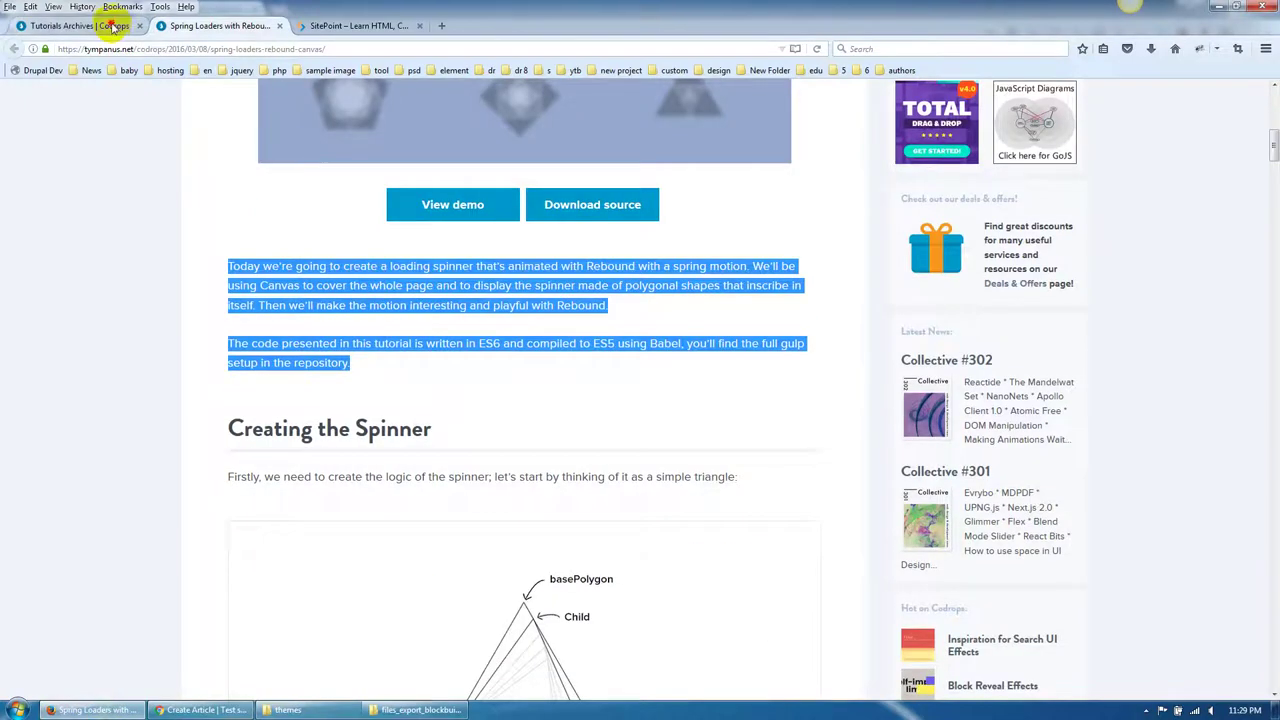
{"action": "left_click", "coordinate": [100, 25]}
{"action": "scroll", "coordinate": [400, 395], "scroll_direction": "down", "scroll_amount": 3}
{"action": "left_click", "coordinate": [787, 421]}
{"action": "left_click_drag", "start_coordinate": [787, 421], "coordinate": [543, 414]}
{"action": "key", "text": "ctrl+c"}
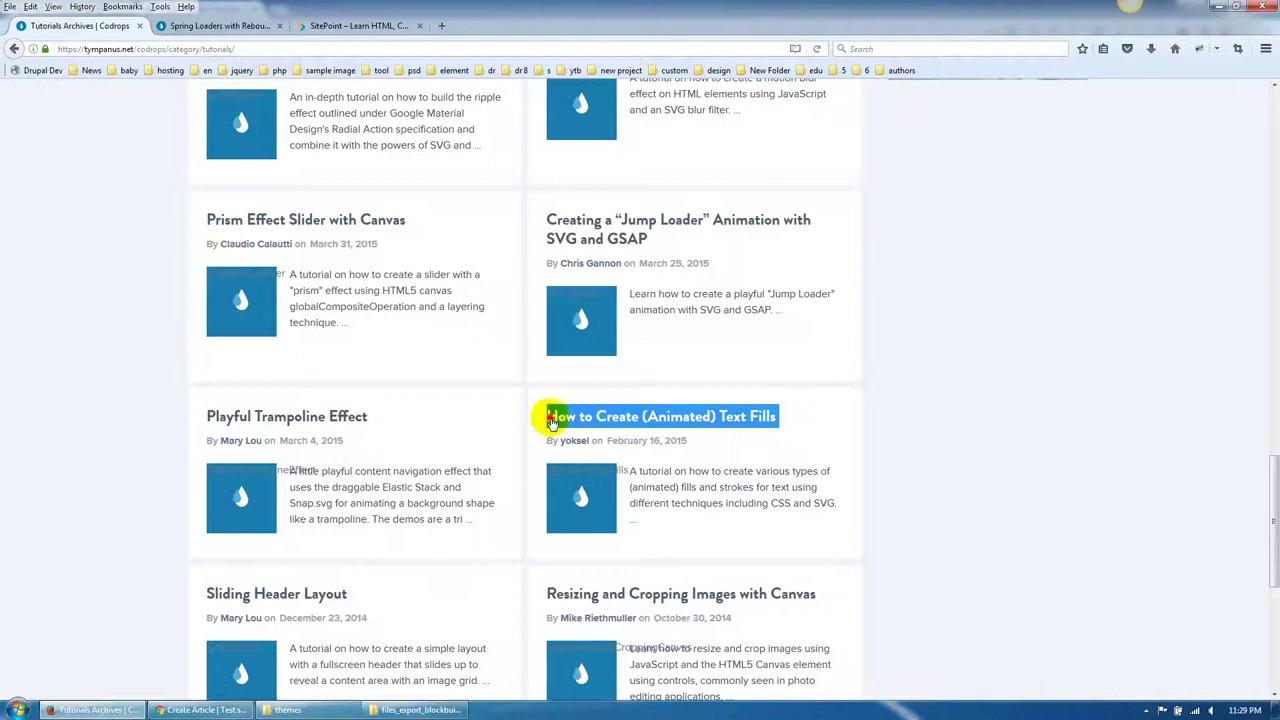
{"action": "left_click", "coordinate": [200, 710]}
{"action": "left_click", "coordinate": [140, 199]}
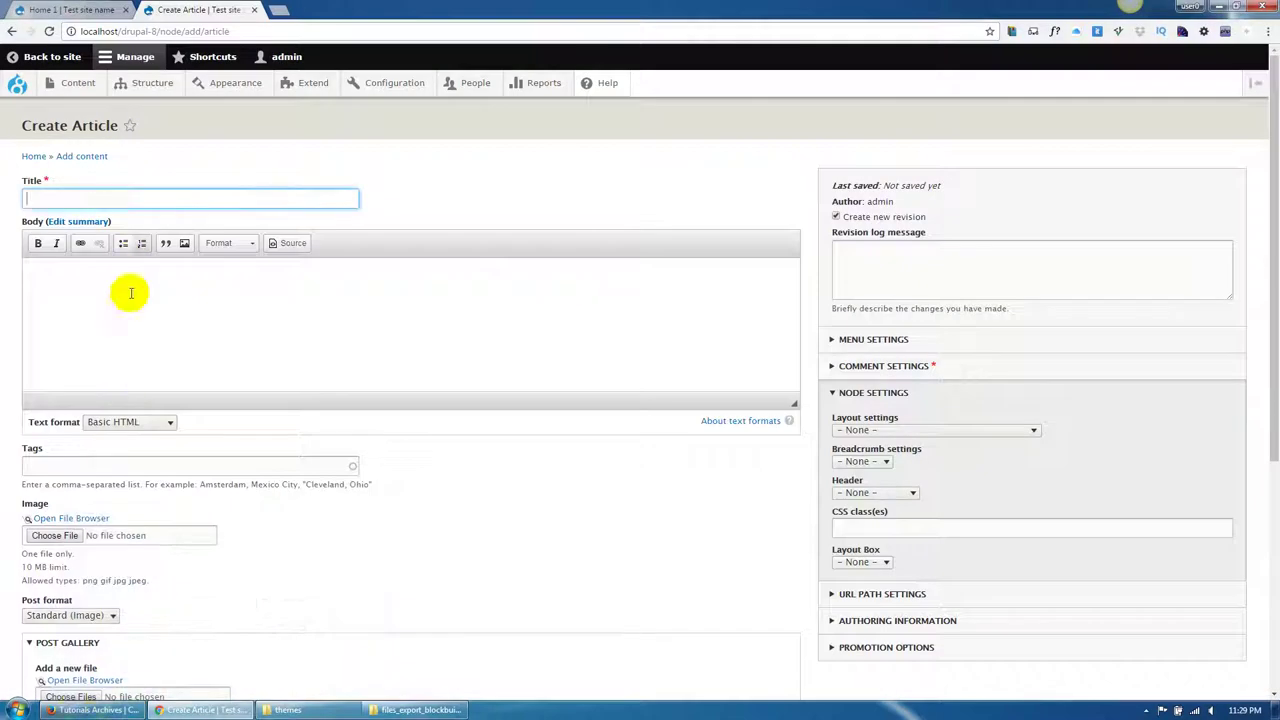
{"action": "key", "text": "ctrl+v"}
Copy the Spring Loaders introductory paragraphs from Firefox into the body of the Text Fills article in Chrome.
{"action": "left_click", "coordinate": [90, 710]}
{"action": "left_click", "coordinate": [211, 25]}
{"action": "key", "text": "ctrl+c"}
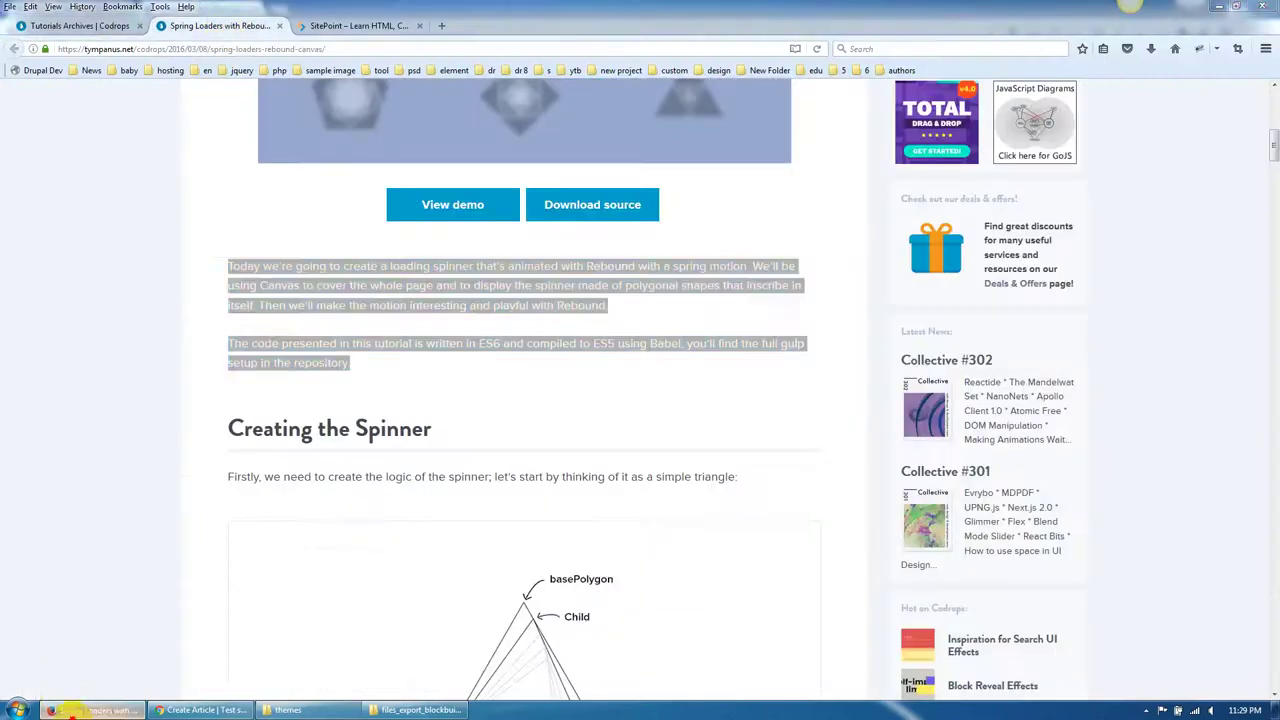
{"action": "left_click", "coordinate": [200, 710]}
{"action": "left_click", "coordinate": [171, 371]}
{"action": "key", "text": "ctrl+v"}
Insert post-5.jpg from the public:// folder as the Text Fills article's image and set its alternative text to "alt text".
{"action": "scroll", "coordinate": [160, 380], "scroll_direction": "down", "scroll_amount": 3}
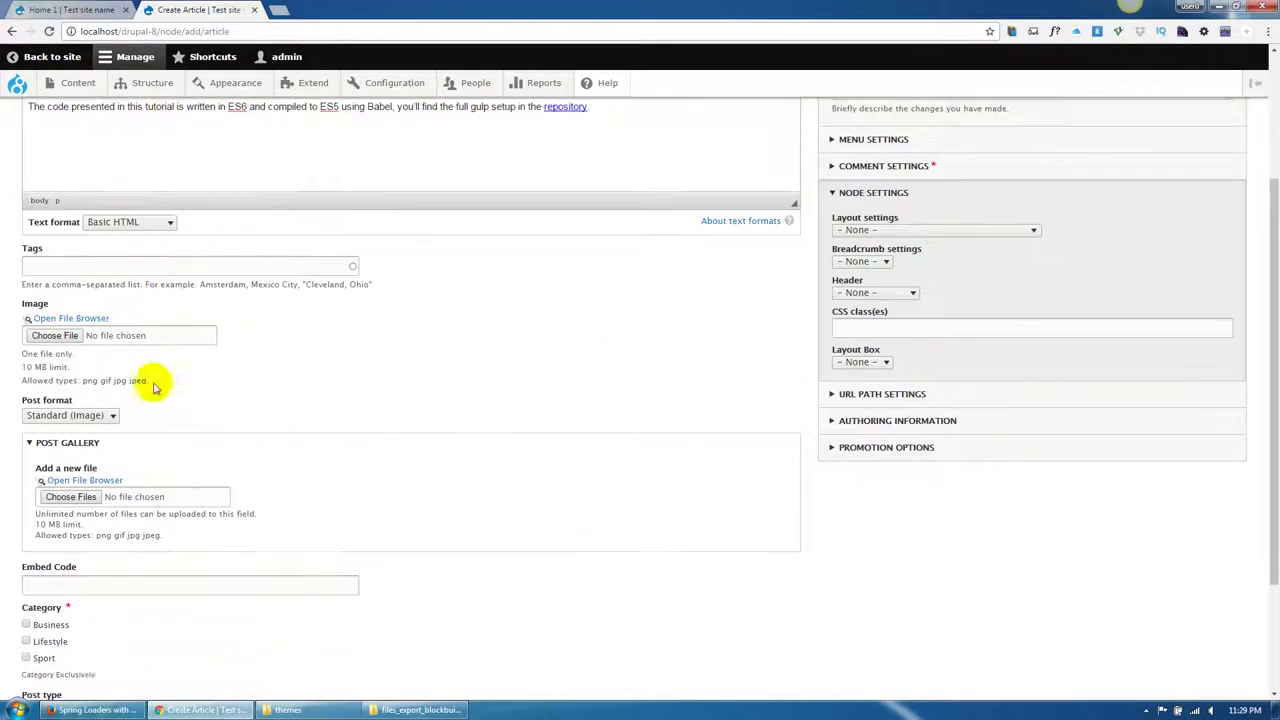
{"action": "left_click", "coordinate": [90, 318]}
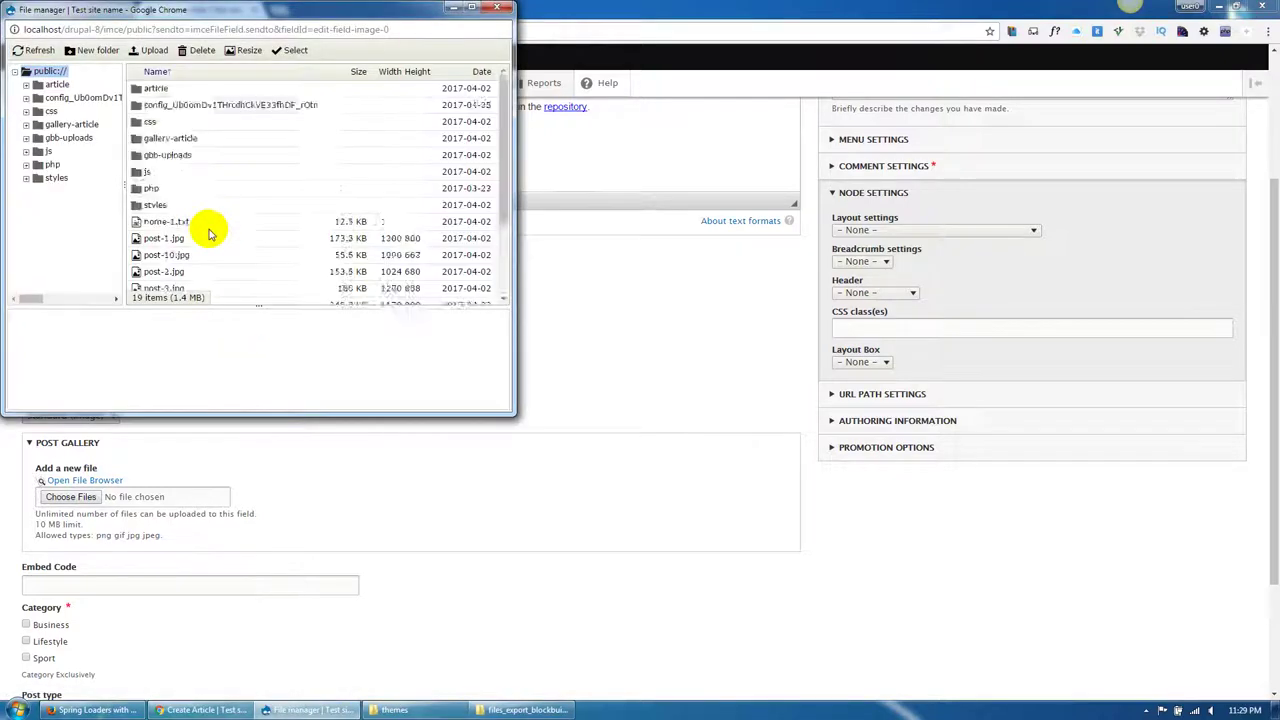
{"action": "scroll", "coordinate": [206, 229], "scroll_direction": "down", "scroll_amount": 3}
{"action": "left_click", "coordinate": [188, 218]}
{"action": "double_click", "coordinate": [188, 218]}
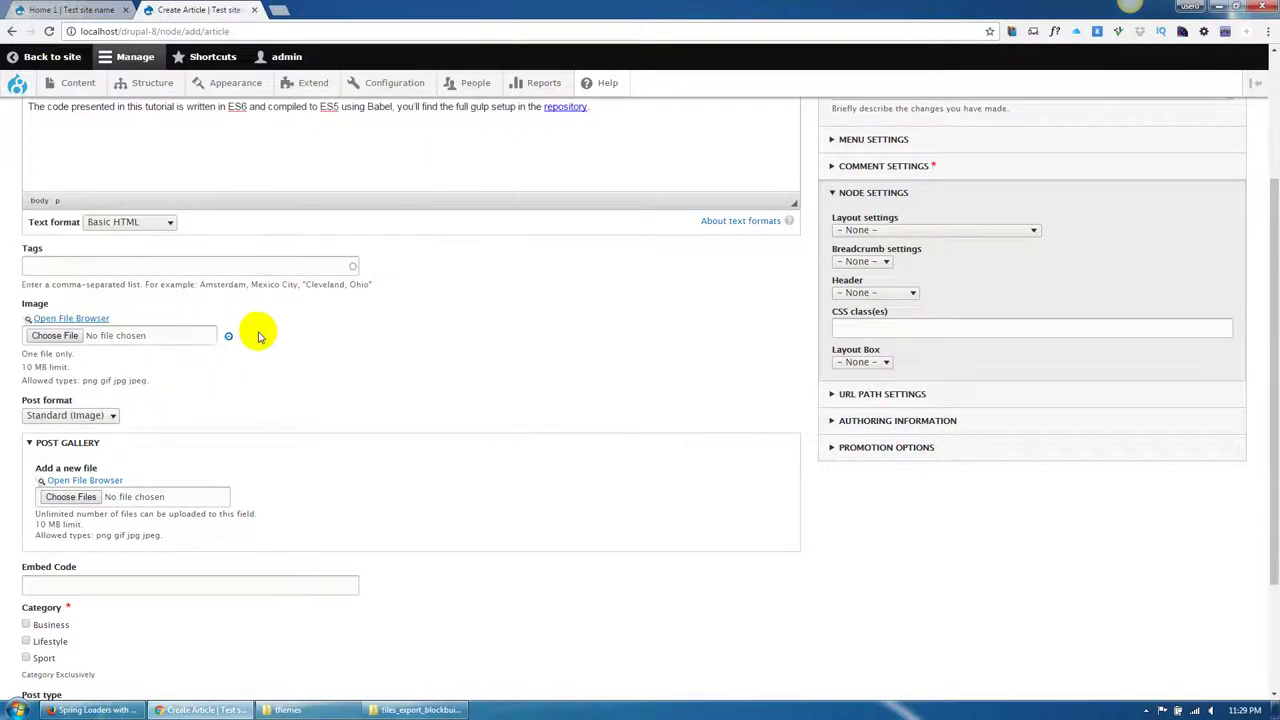
{"action": "scroll", "coordinate": [155, 366], "scroll_direction": "down", "scroll_amount": 3}
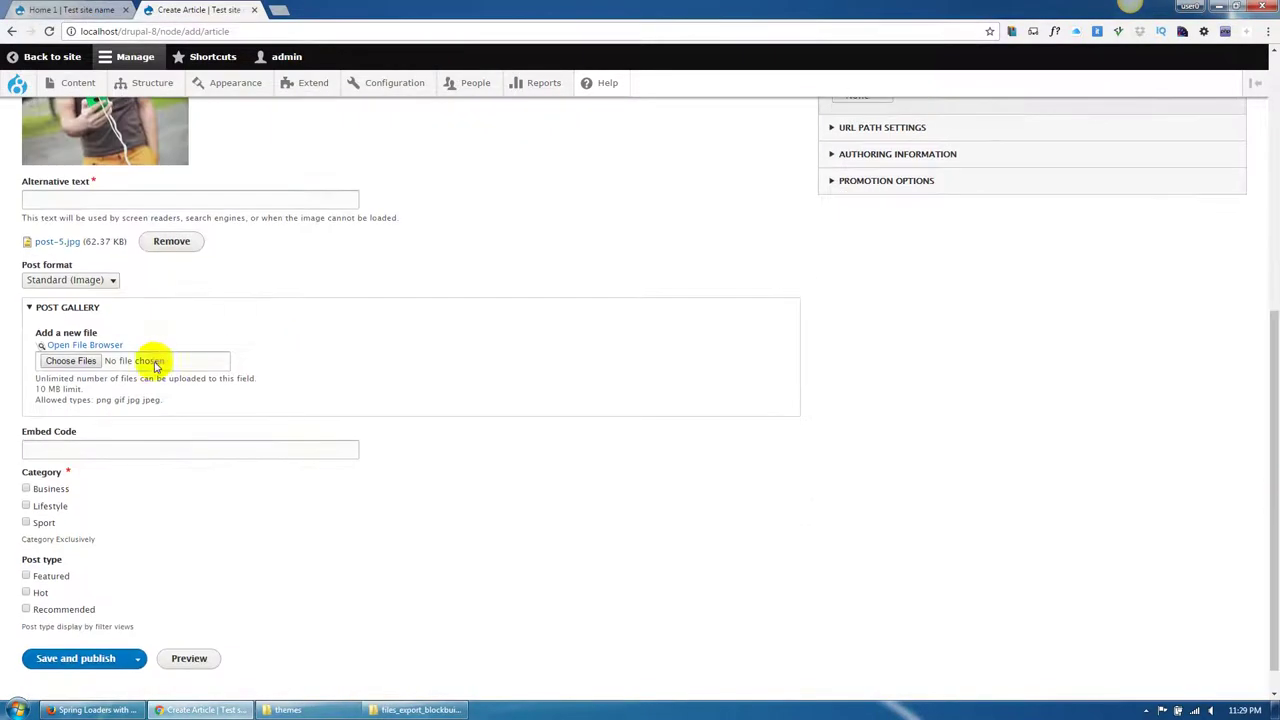
{"action": "left_click", "coordinate": [141, 201]}
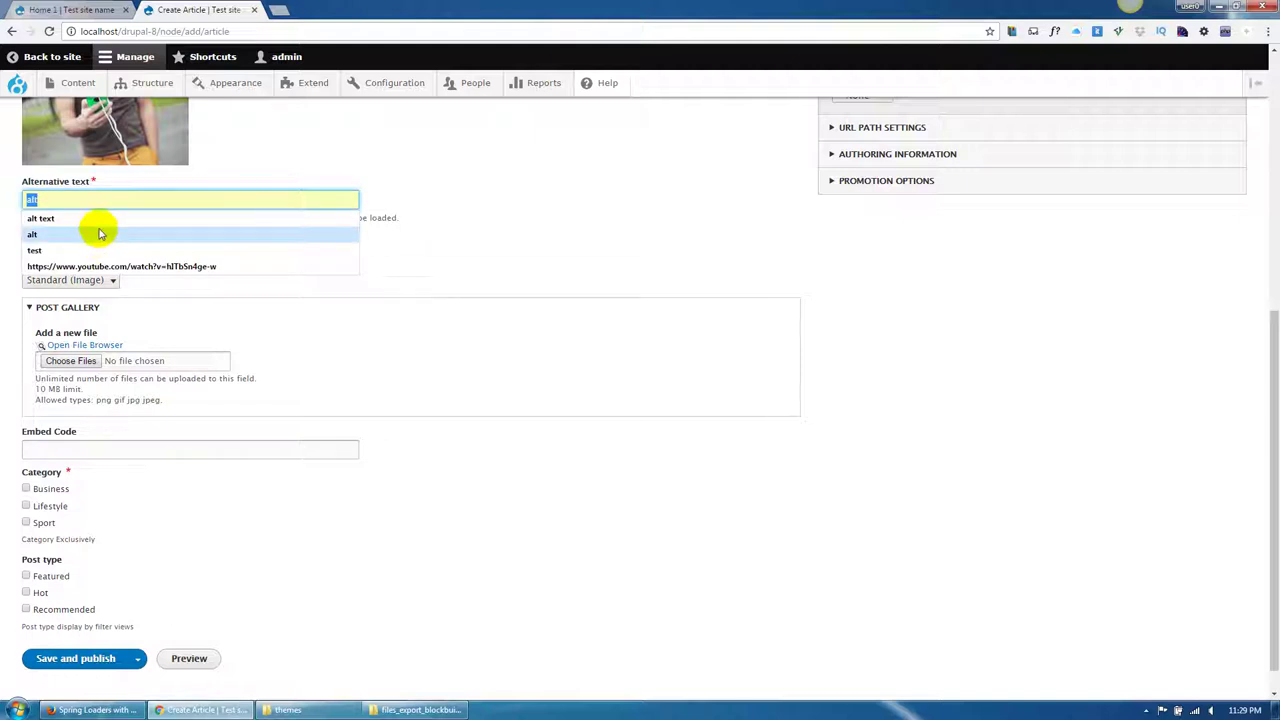
{"action": "left_click", "coordinate": [97, 234]}
Assign the Text Fills article to the Lifestyle and Business categories, then save and publish it.
{"action": "left_click", "coordinate": [51, 511]}
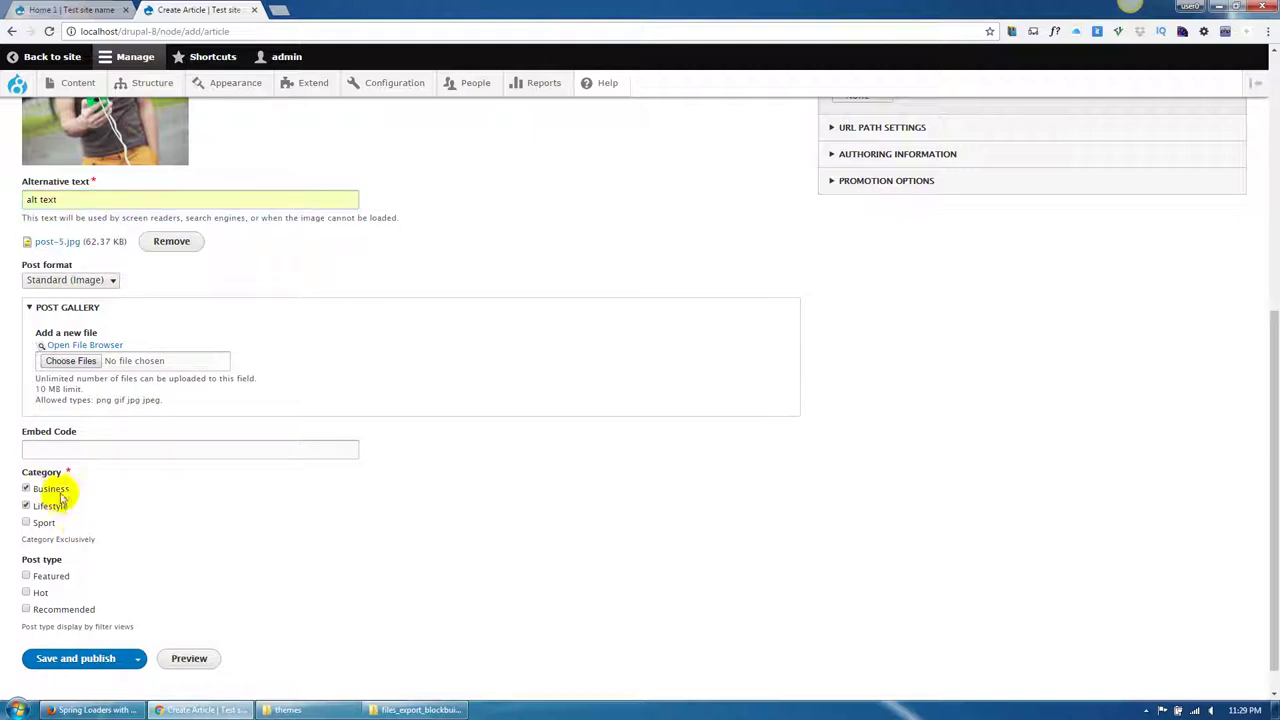
{"action": "left_click", "coordinate": [51, 490]}
{"action": "scroll", "coordinate": [84, 540], "scroll_direction": "down", "scroll_amount": 1}
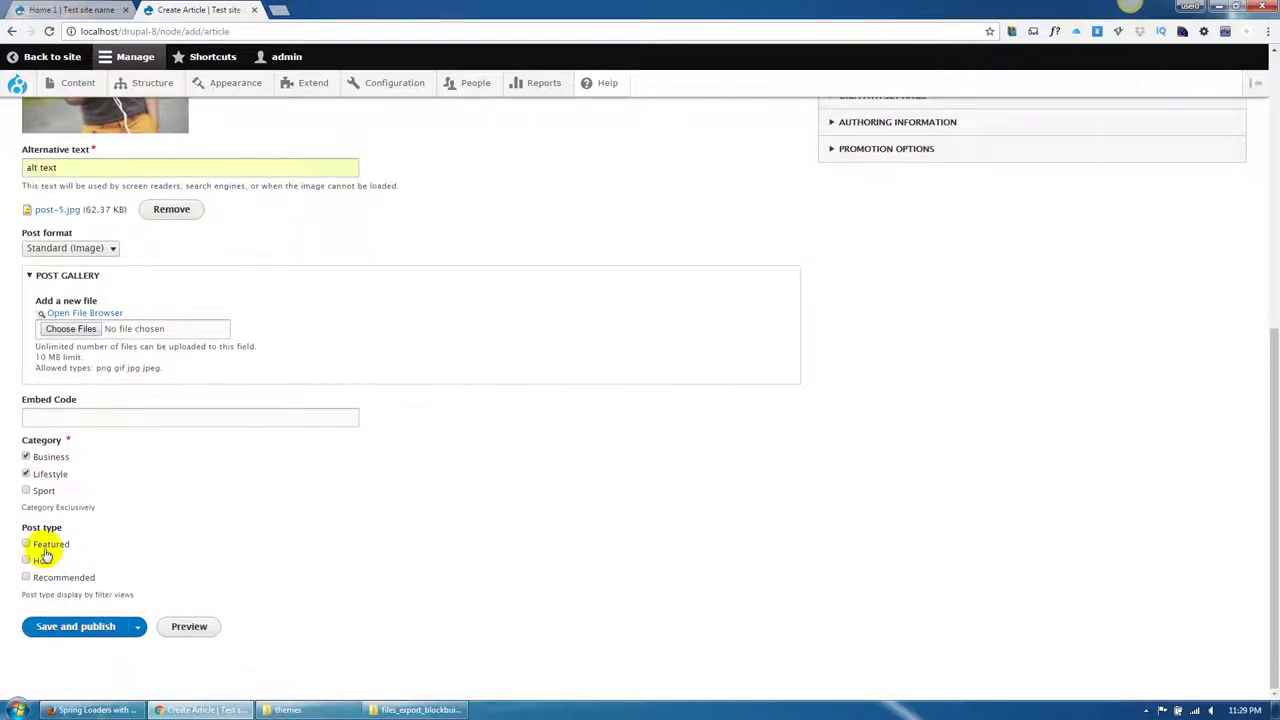
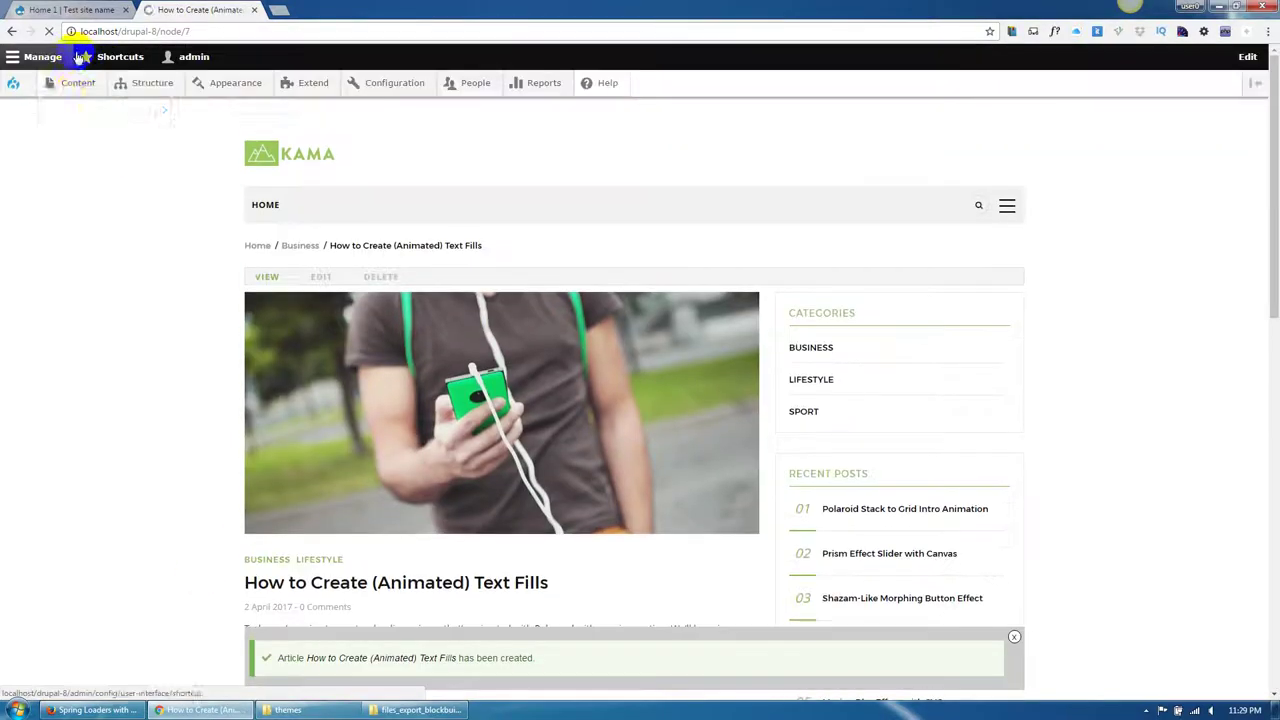
Create a new article in Chrome and title it with the heading "Making SVGs Responsive with CSS" copied from the Codrops tutorials page in Firefox.
{"action": "mouse_move", "coordinate": [77, 90]}
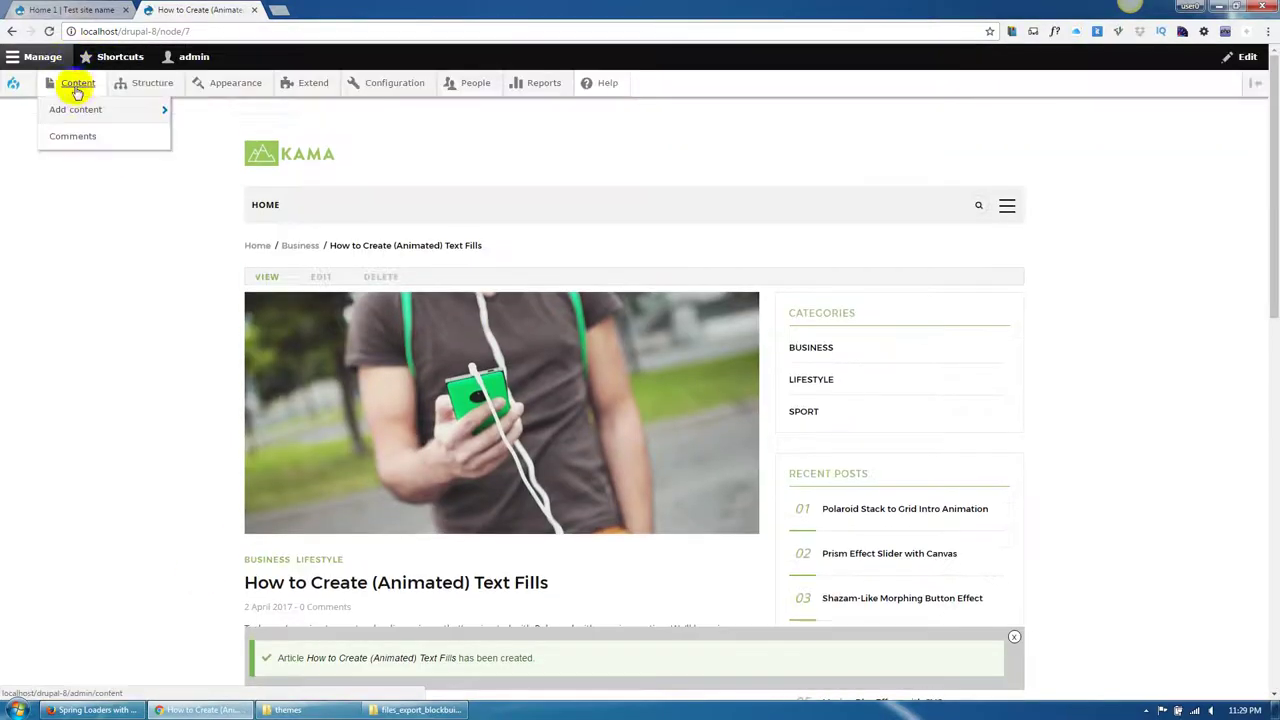
{"action": "mouse_move", "coordinate": [143, 112]}
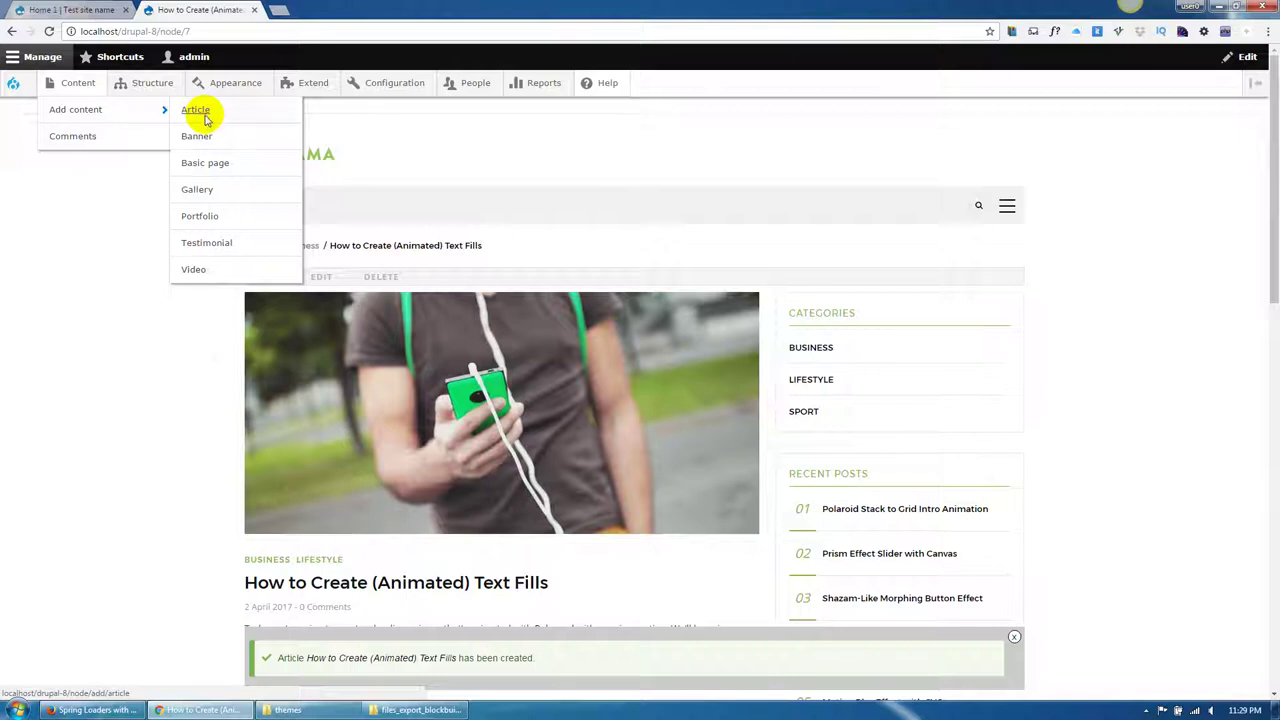
{"action": "left_click", "coordinate": [95, 710]}
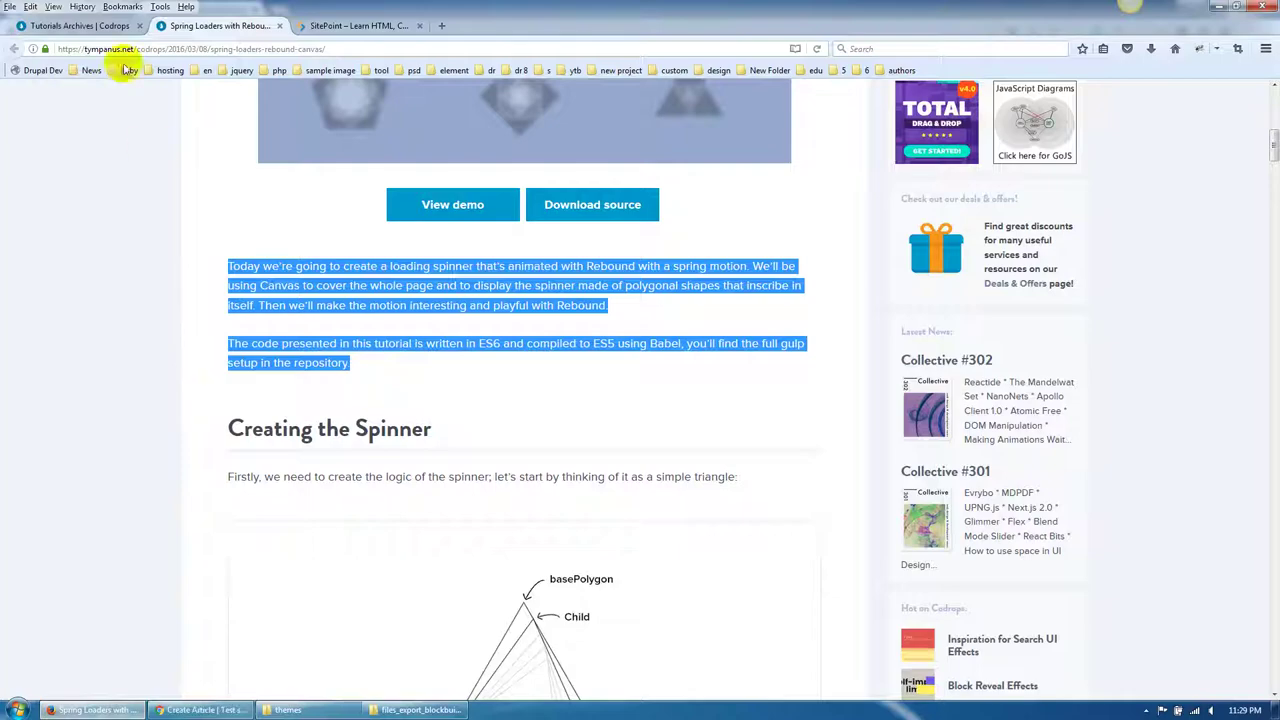
{"action": "left_click", "coordinate": [118, 27]}
{"action": "scroll", "coordinate": [321, 489], "scroll_direction": "down", "scroll_amount": 3}
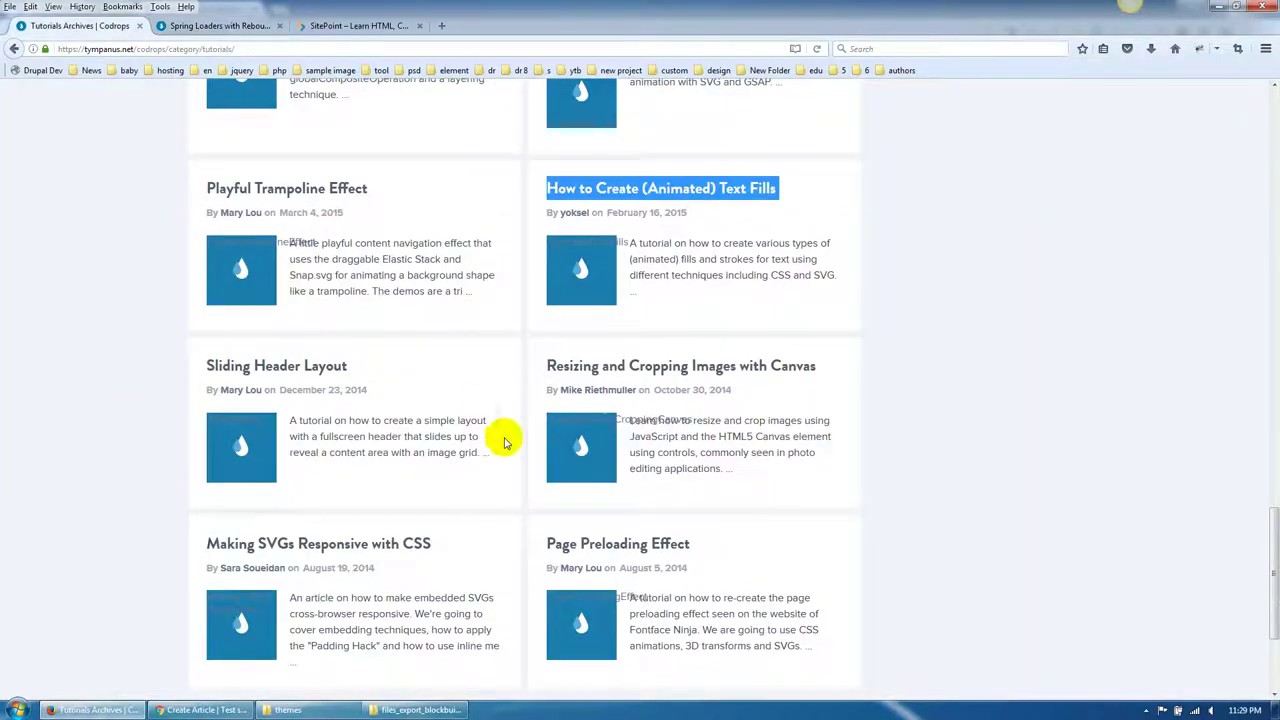
{"action": "left_click_drag", "start_coordinate": [432, 543], "coordinate": [171, 586]}
{"action": "key", "text": "ctrl+c"}
{"action": "key", "text": "alt+Tab"}
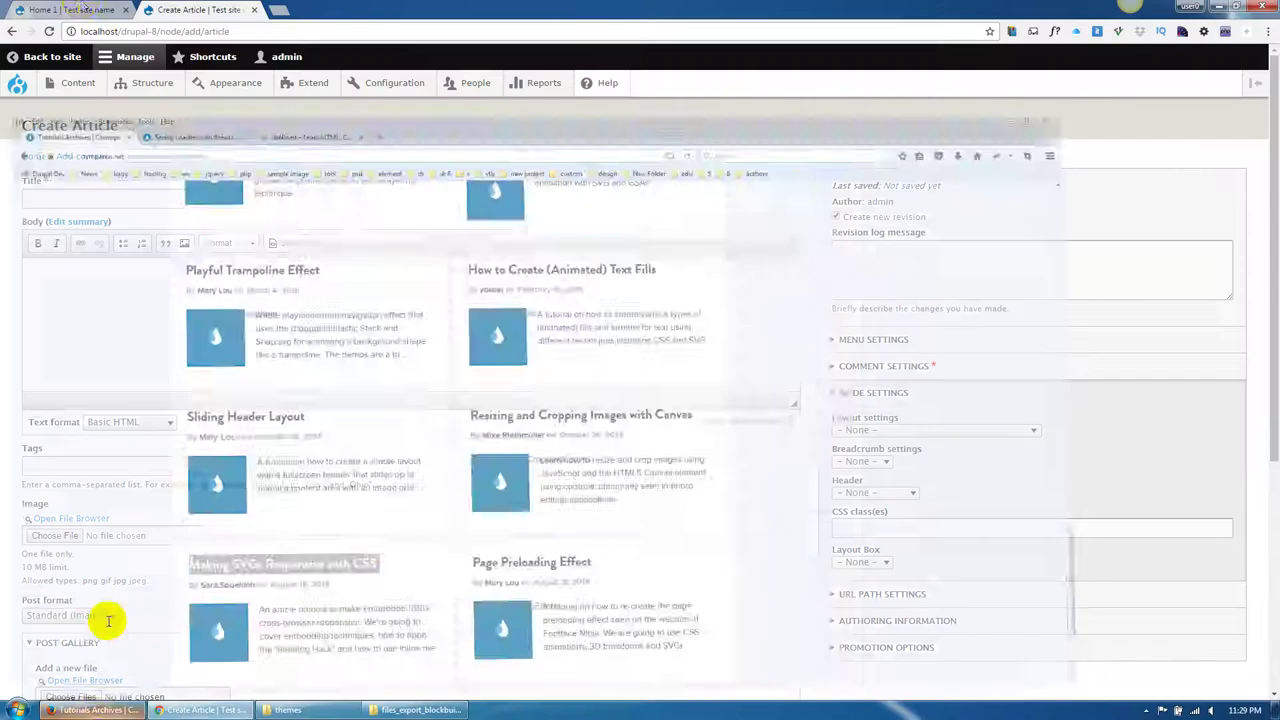
{"action": "key", "text": "ctrl+v"}
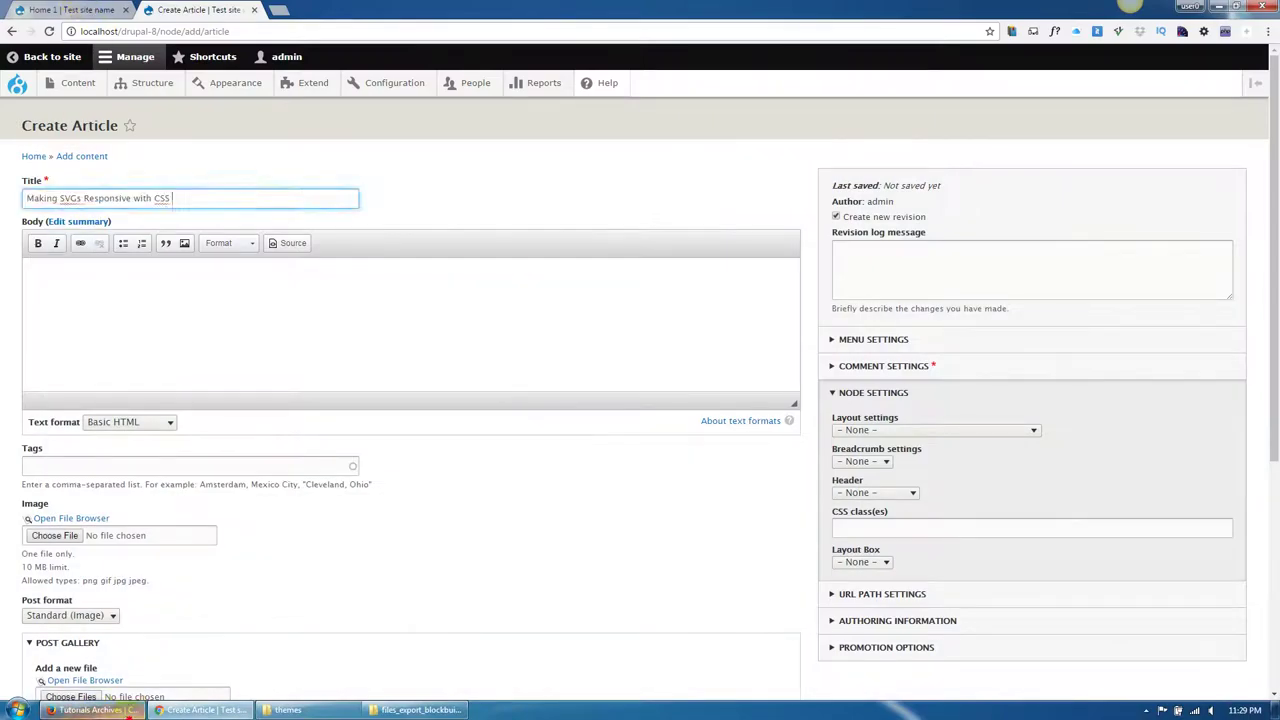
Copy the Spring Loaders introductory paragraphs from Firefox into the Making SVGs Responsive article's body and set its text format to Full HTML.
{"action": "key", "text": "alt+Tab"}
{"action": "left_click", "coordinate": [185, 26]}
{"action": "key", "text": "alt+Tab"}
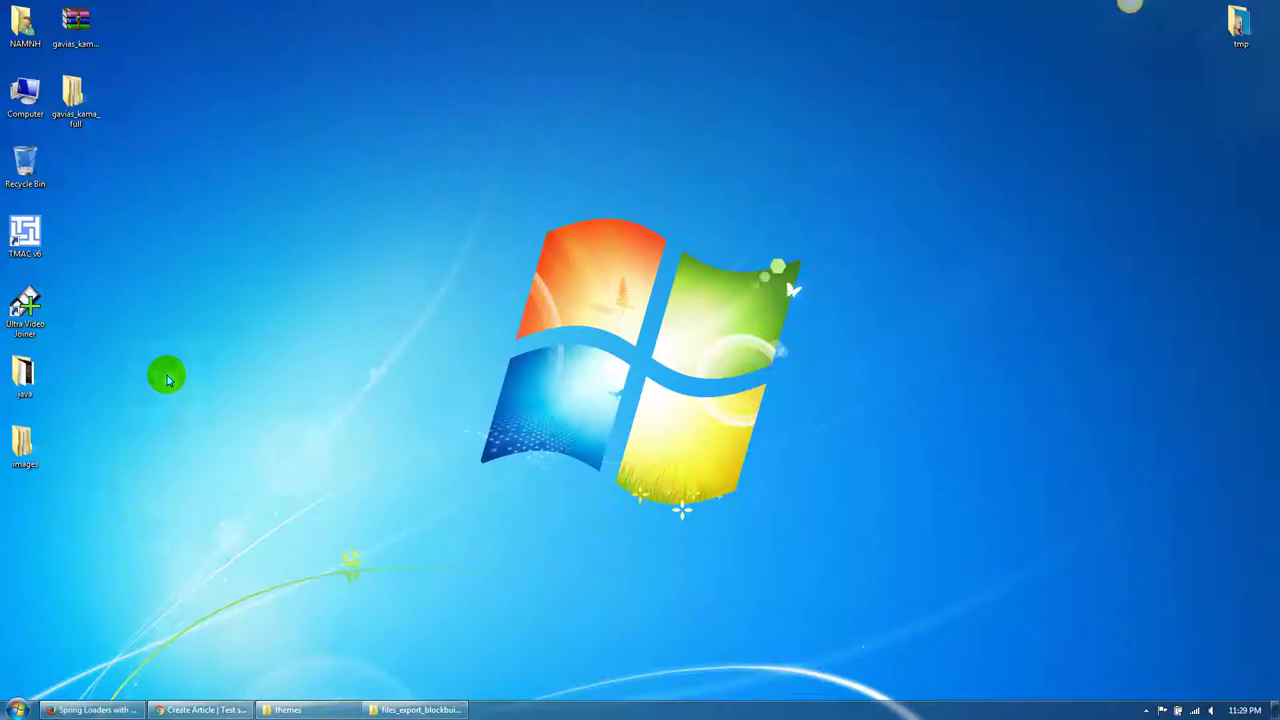
{"action": "left_click", "coordinate": [200, 709]}
{"action": "left_click", "coordinate": [157, 329]}
{"action": "key", "text": "ctrl+v"}
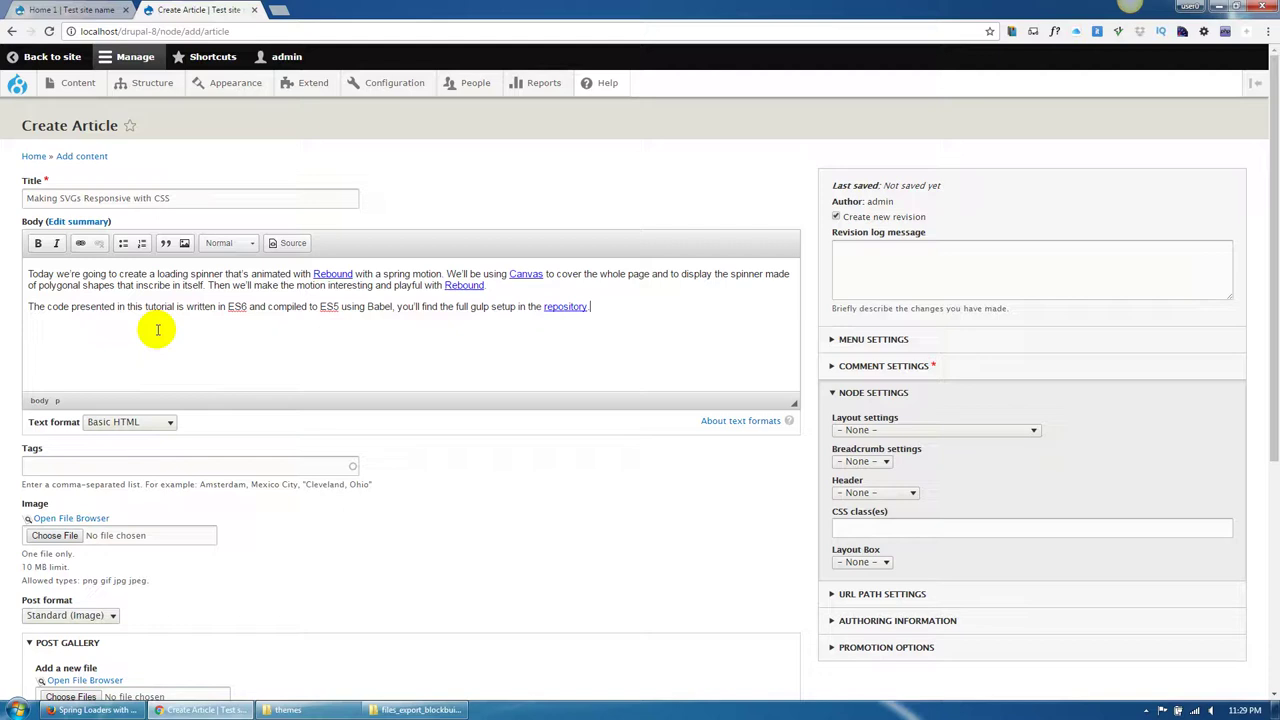
{"action": "scroll", "coordinate": [130, 378], "scroll_direction": "down", "scroll_amount": 2}
{"action": "left_click", "coordinate": [130, 222]}
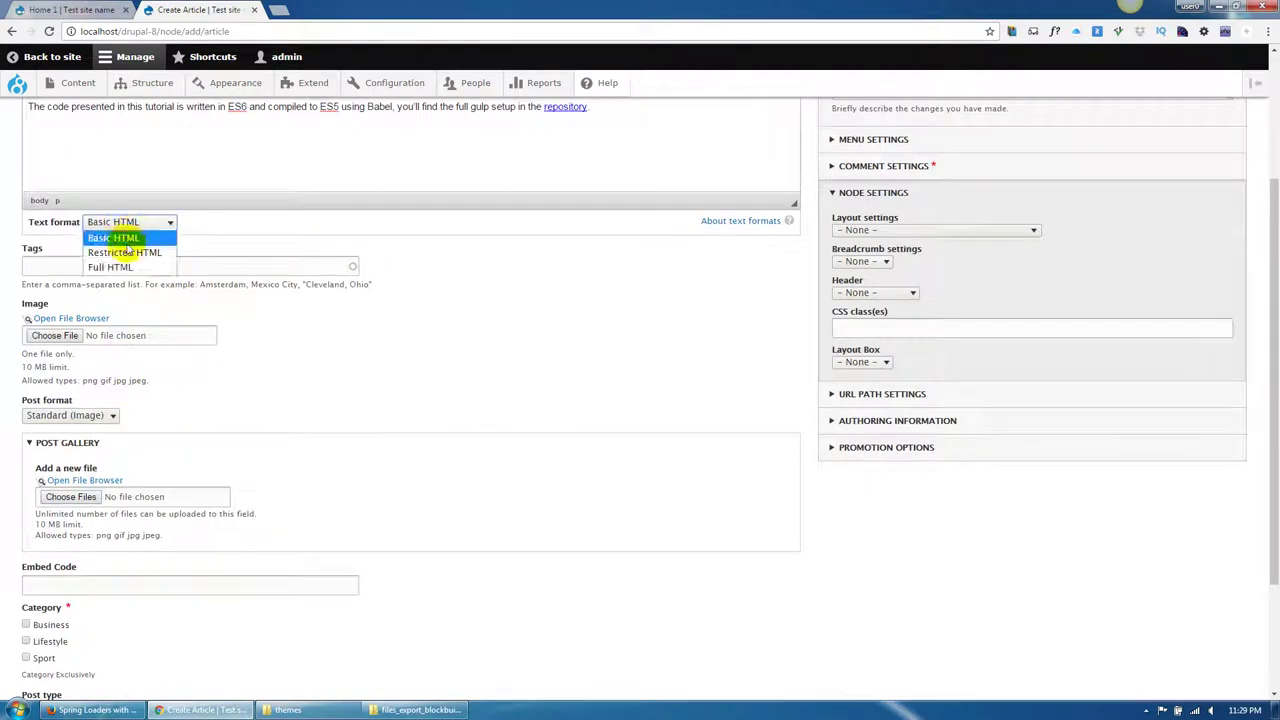
{"action": "left_click", "coordinate": [118, 266]}
Insert post-6.jpg from the public:// folder as the Making SVGs Responsive article's image.
{"action": "scroll", "coordinate": [212, 376], "scroll_direction": "down", "scroll_amount": 1}
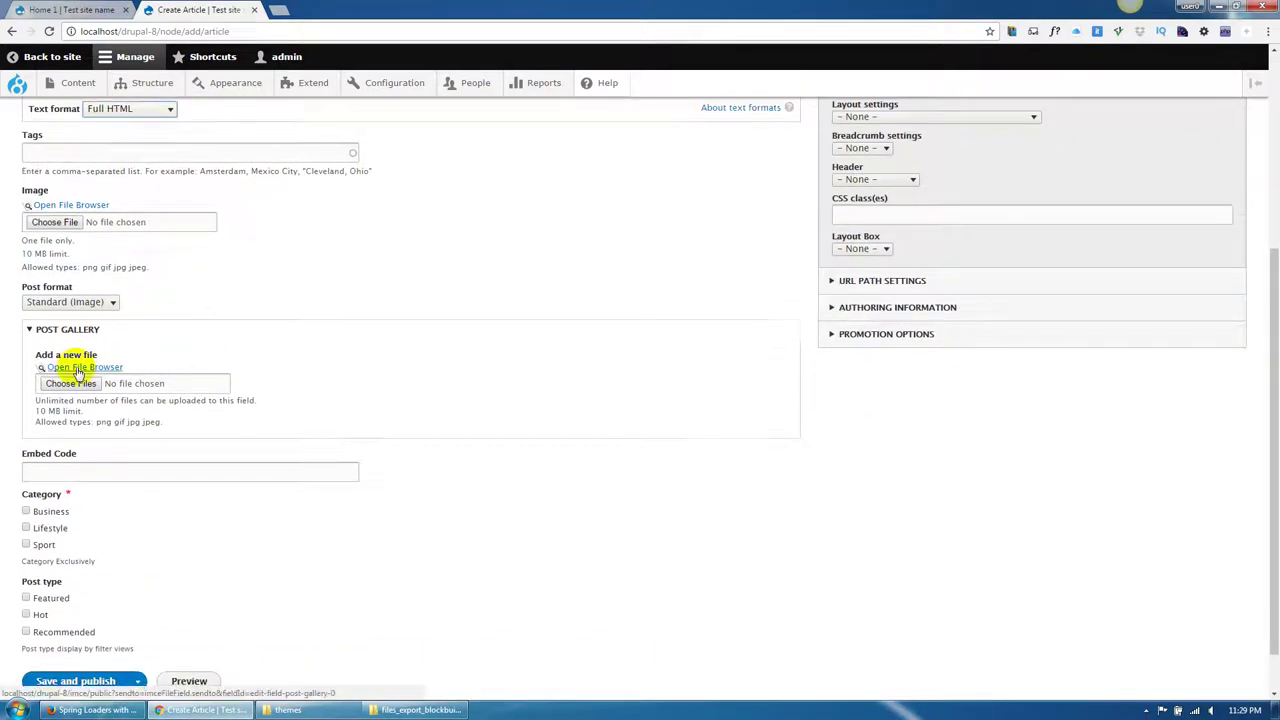
{"action": "left_click", "coordinate": [66, 205]}
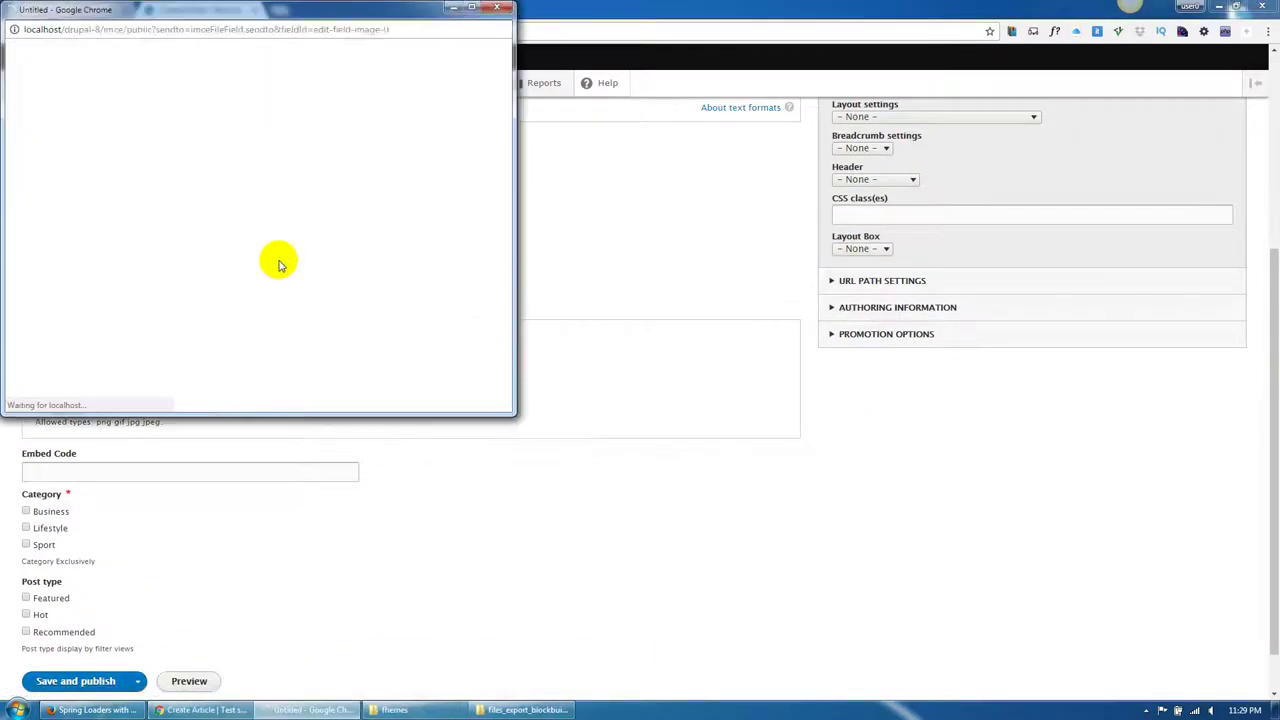
{"action": "scroll", "coordinate": [220, 243], "scroll_direction": "down", "scroll_amount": 2}
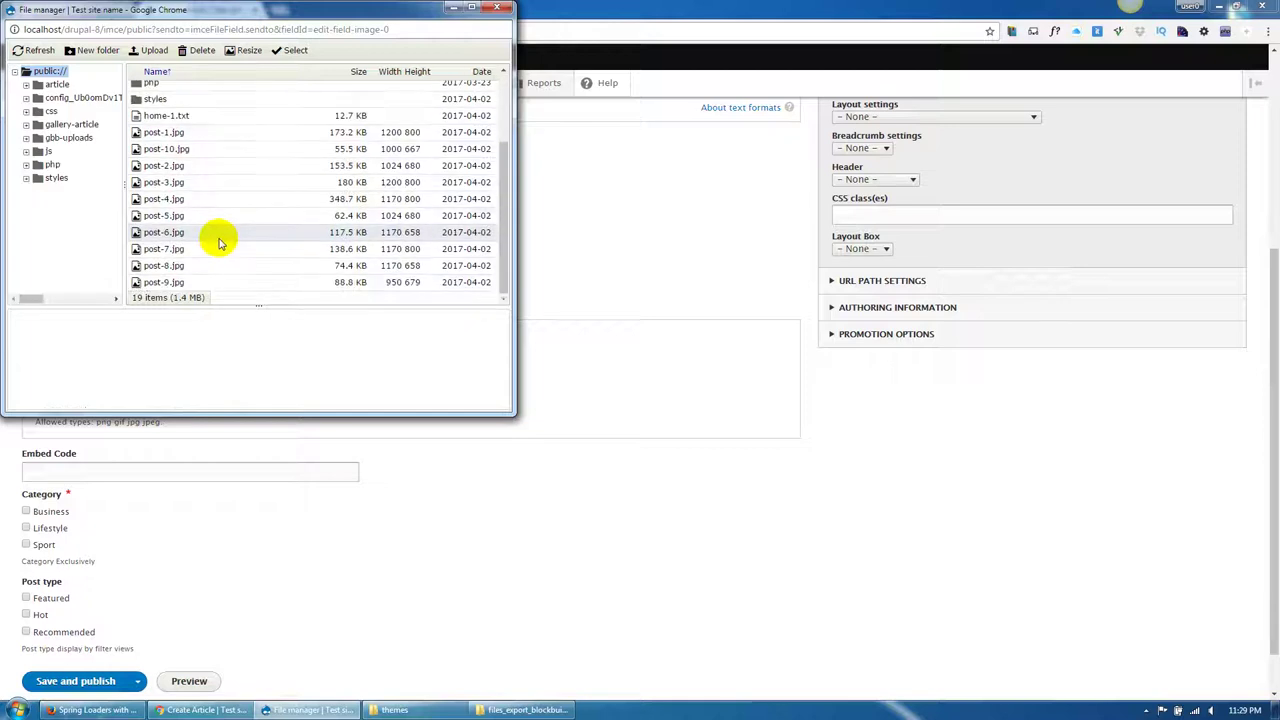
{"action": "left_click", "coordinate": [185, 232]}
{"action": "double_click", "coordinate": [185, 232]}
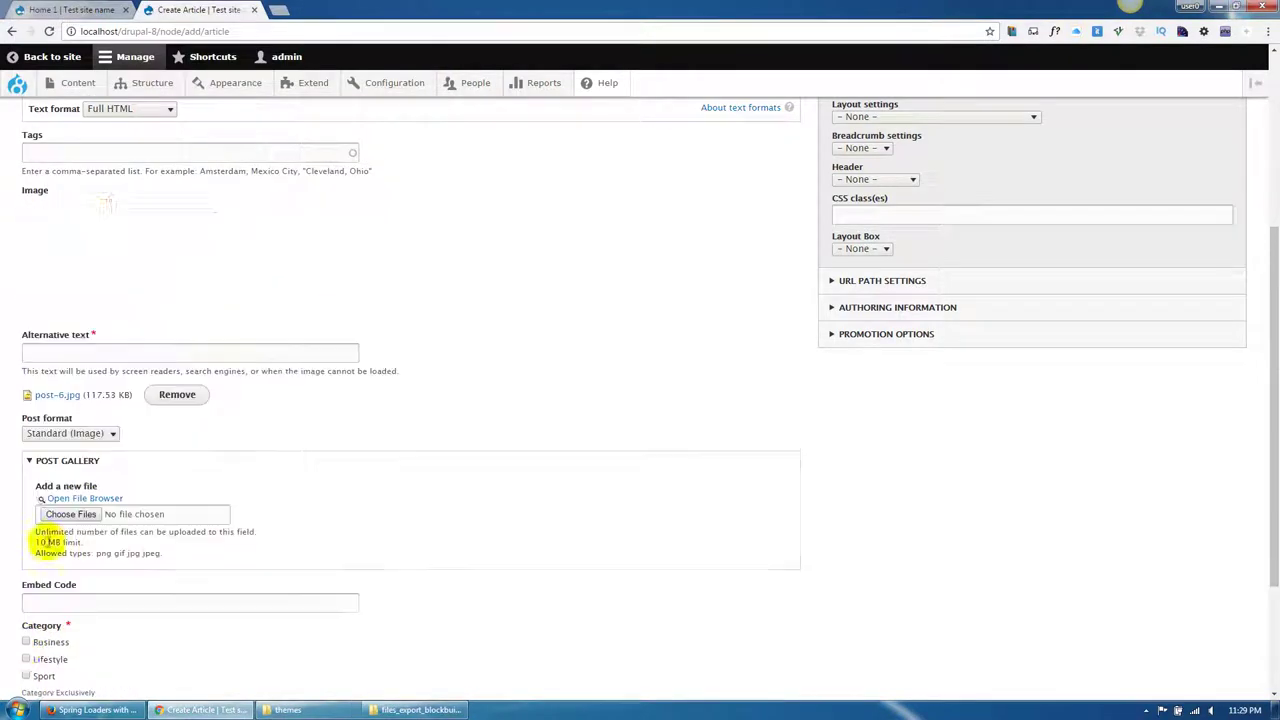
Assign the article to the Lifestyle and Sport categories with the Recommended post type, and try to save and publish it.
{"action": "scroll", "coordinate": [27, 640], "scroll_direction": "down", "scroll_amount": 2}
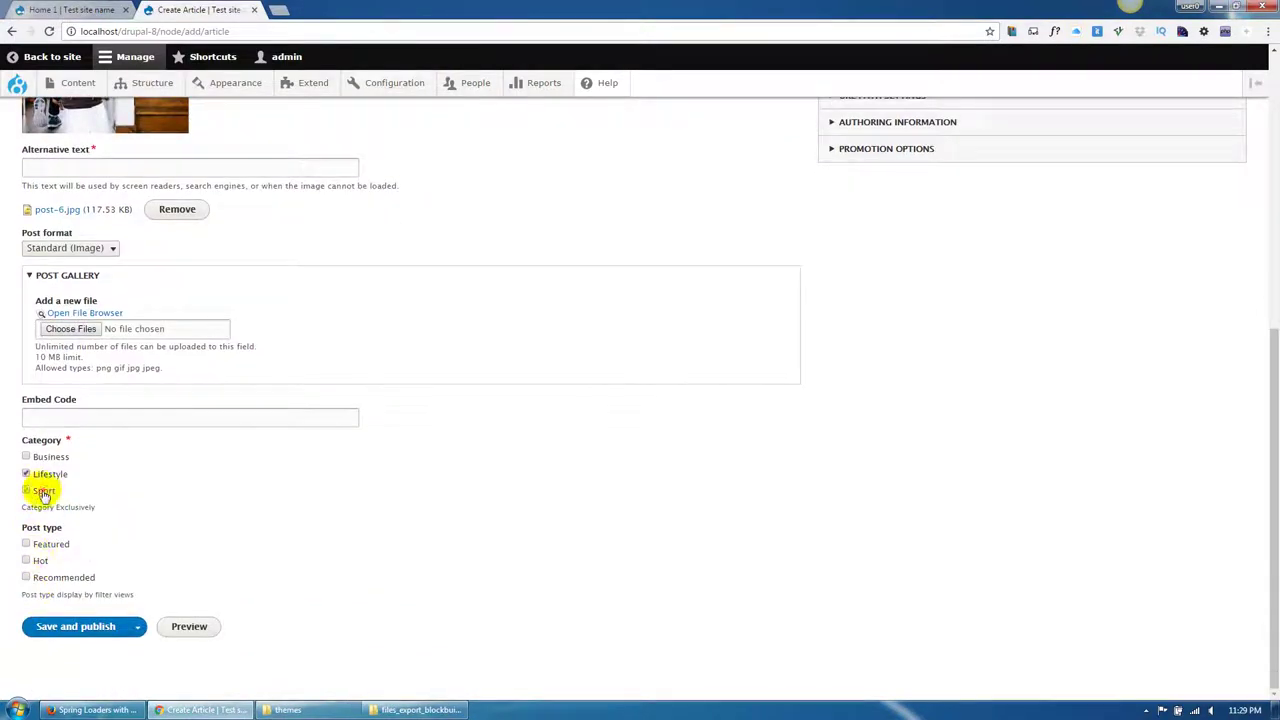
{"action": "left_click", "coordinate": [47, 580]}
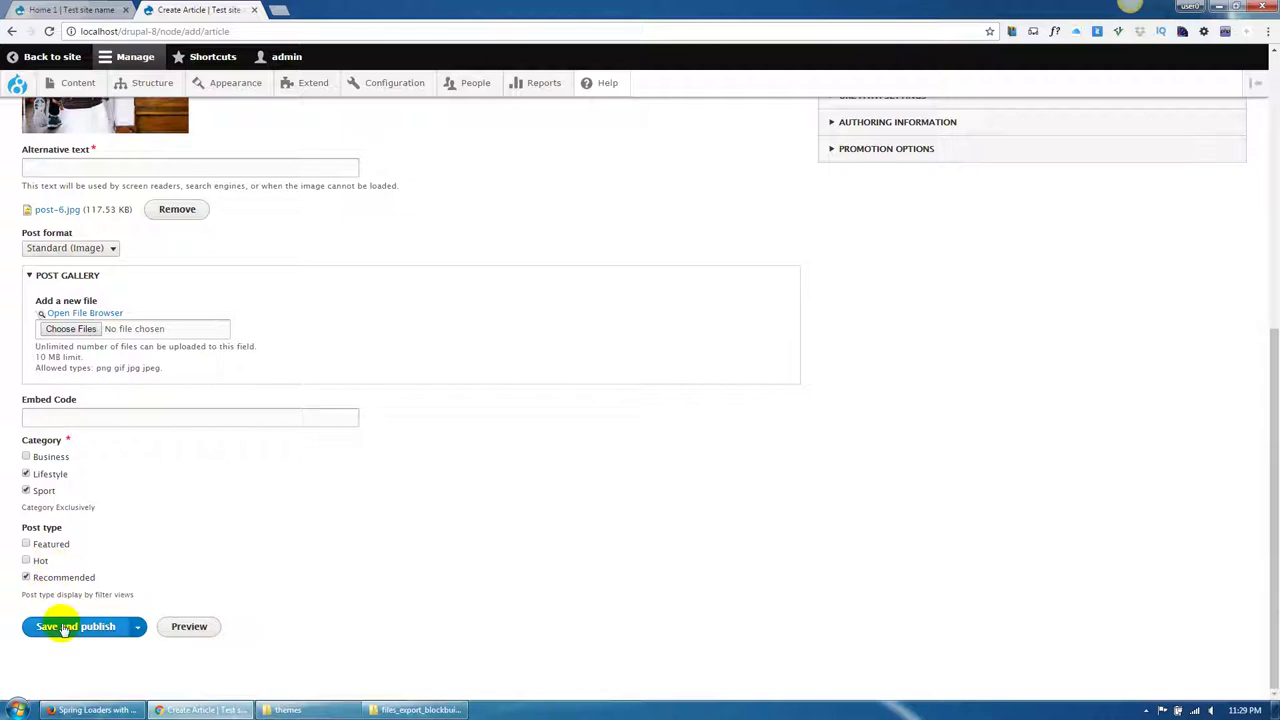
{"action": "left_click", "coordinate": [64, 628]}
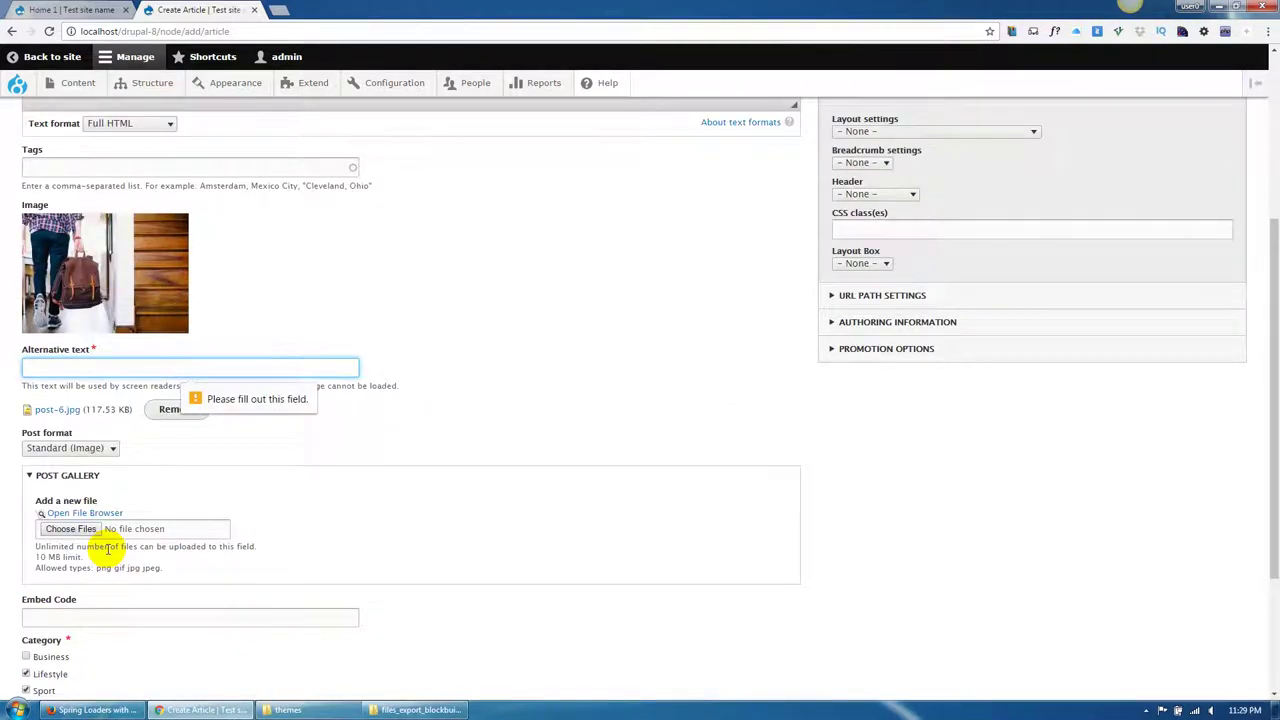
Set the post-6.jpg image's alternative text to "alt text" and save and publish the Making SVGs Responsive article.
{"action": "left_click", "coordinate": [114, 371]}
{"action": "left_click", "coordinate": [112, 386]}
{"action": "scroll", "coordinate": [110, 595], "scroll_direction": "down", "scroll_amount": 2}
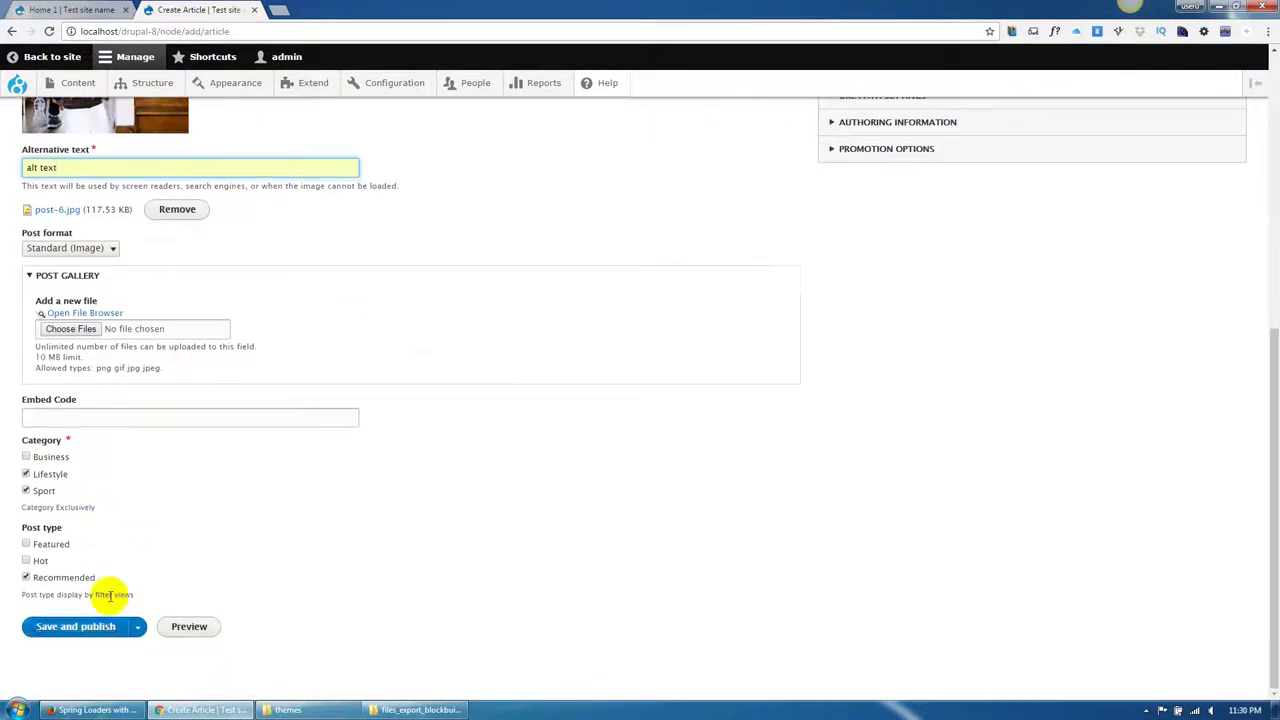
{"action": "left_click", "coordinate": [96, 627]}
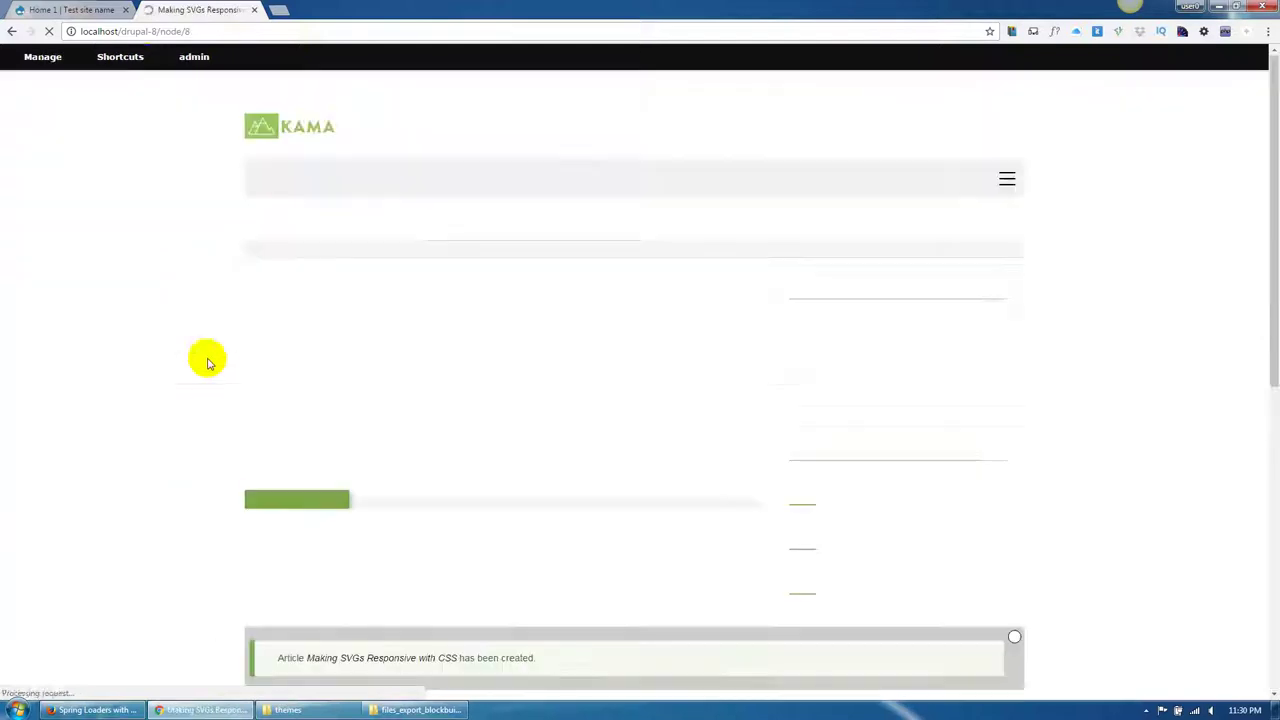
Compare the Home 1 page with the site's current front page.
{"action": "left_click", "coordinate": [75, 12]}
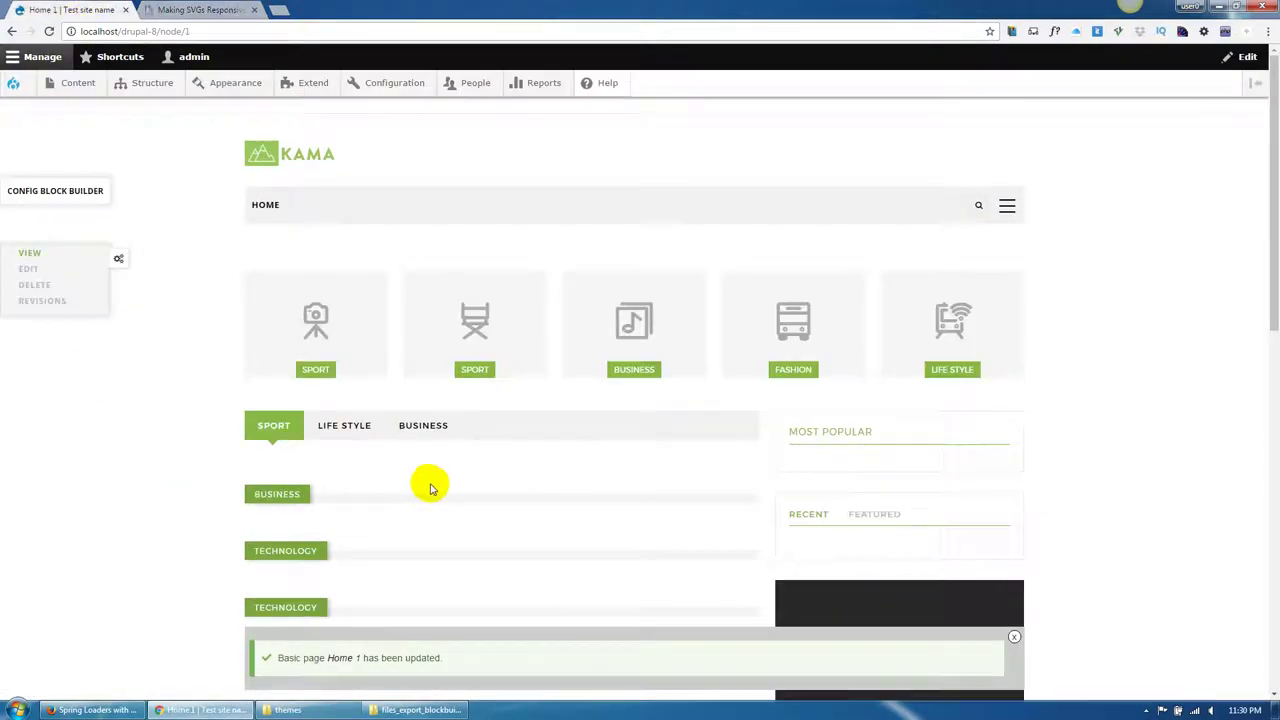
{"action": "scroll", "coordinate": [137, 351], "scroll_direction": "down", "scroll_amount": 3}
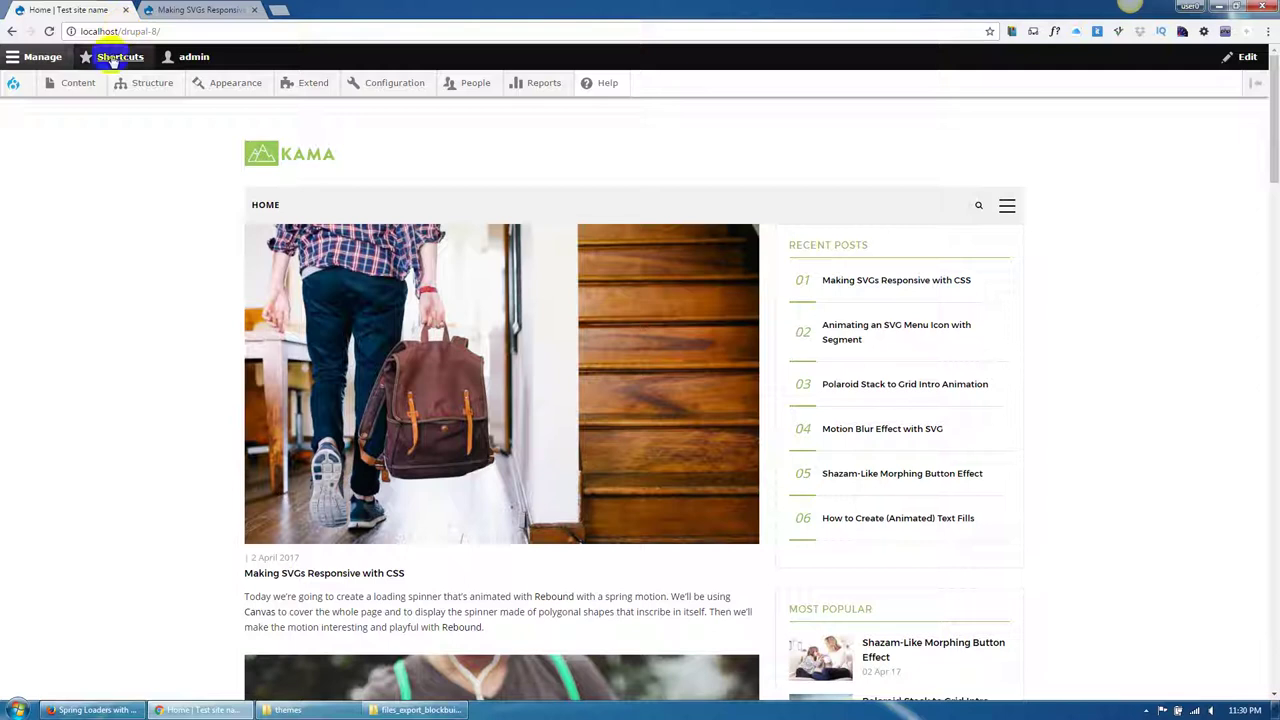
{"action": "left_click", "coordinate": [12, 31]}
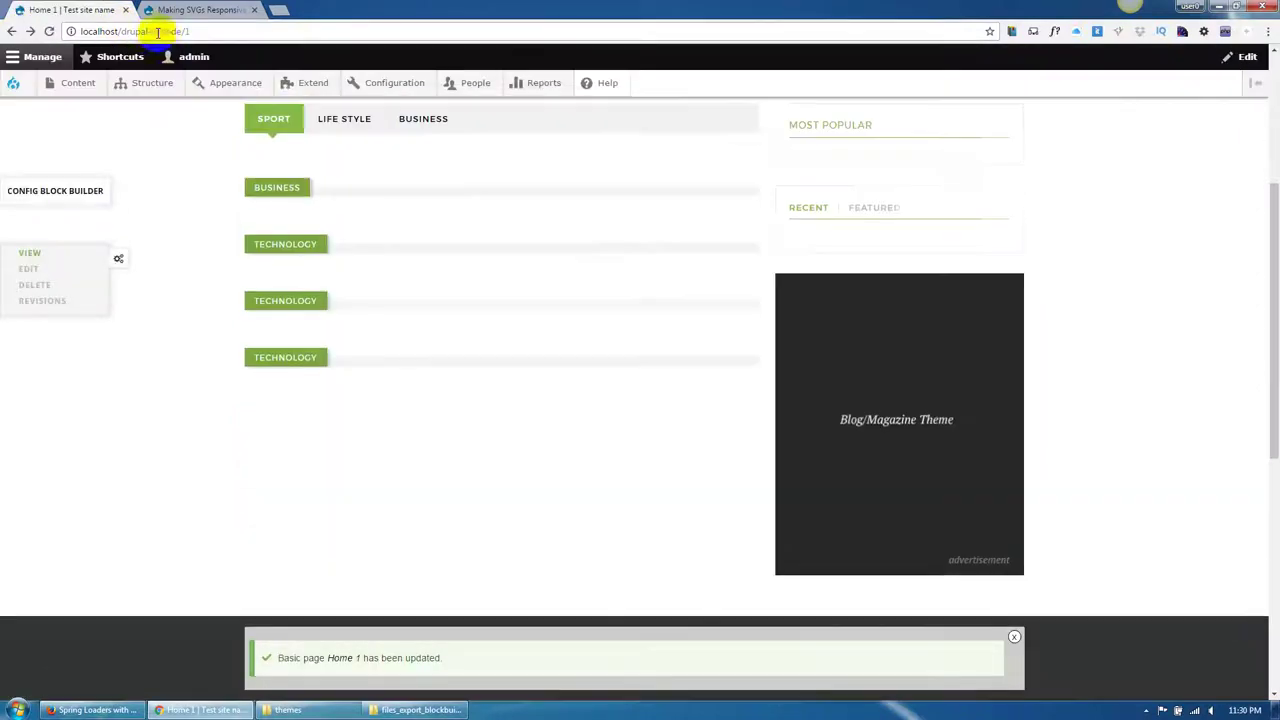
Set the default front page to /node/1 in the basic site settings and save the configuration.
{"action": "left_click_drag", "start_coordinate": [157, 31], "coordinate": [237, 31]}
{"action": "mouse_move", "coordinate": [191, 72]}
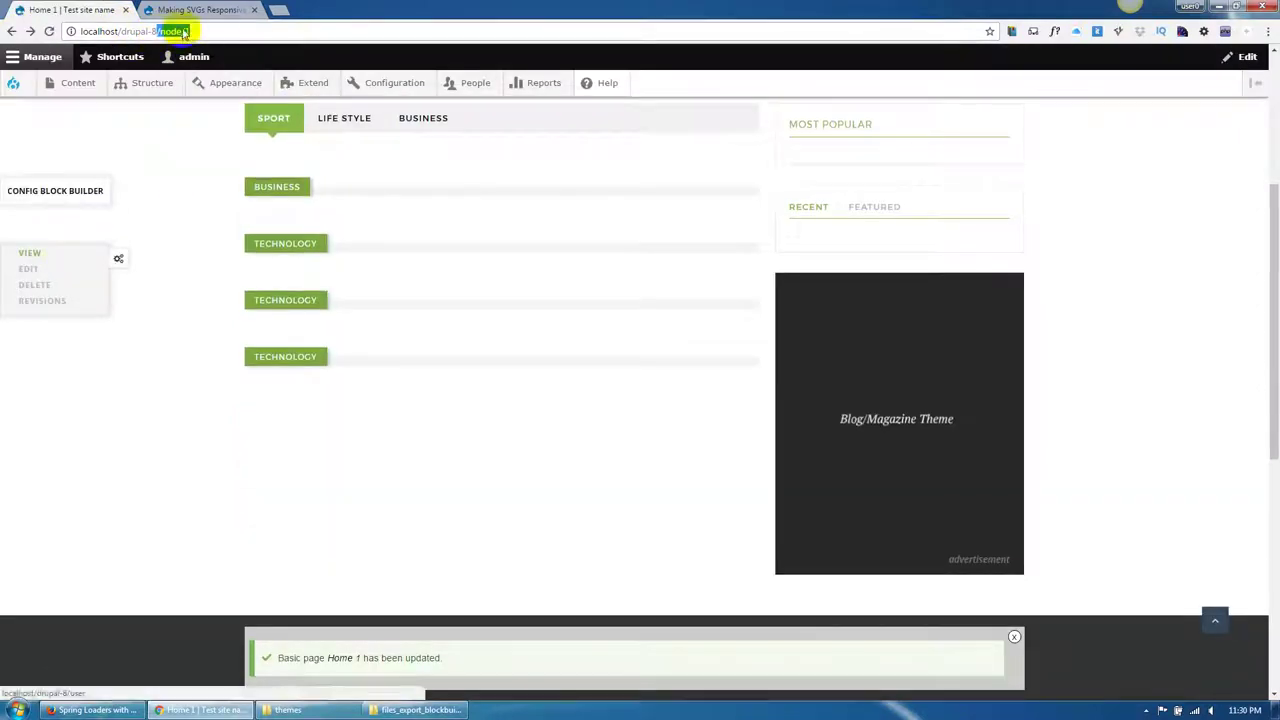
{"action": "mouse_move", "coordinate": [391, 91]}
{"action": "mouse_move", "coordinate": [391, 129]}
{"action": "middle_click", "coordinate": [512, 140]}
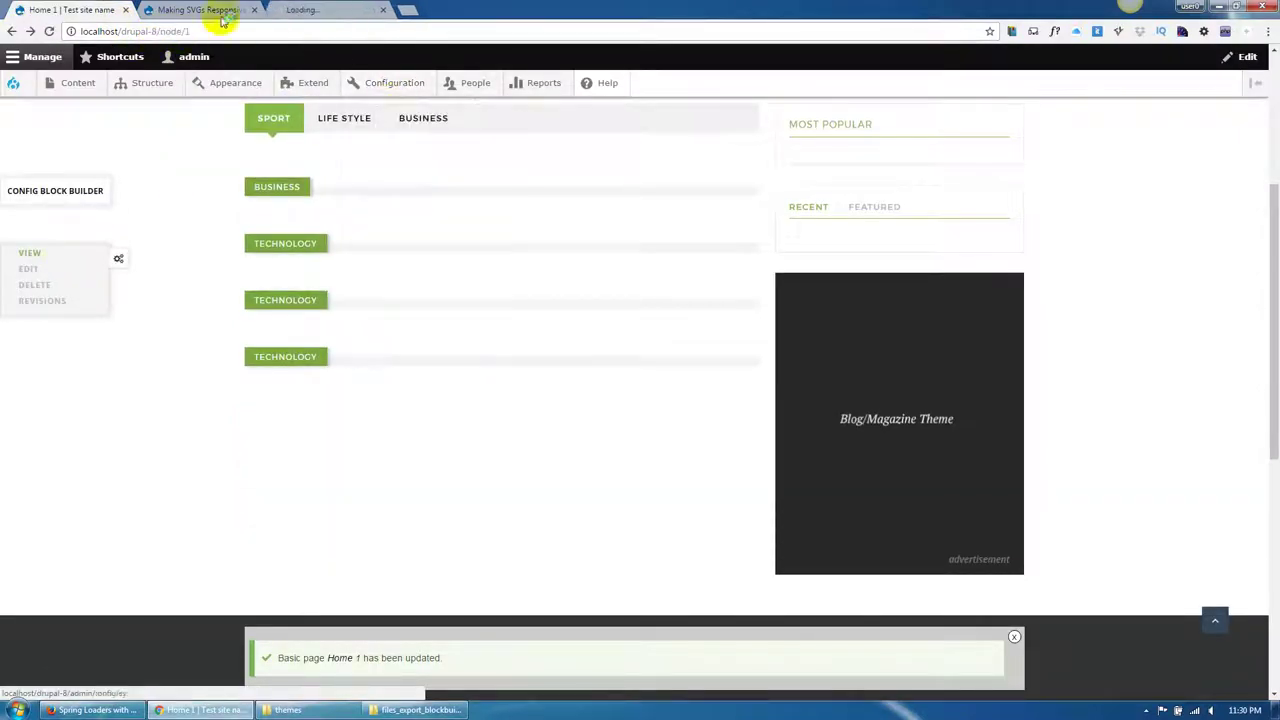
{"action": "left_click", "coordinate": [310, 10]}
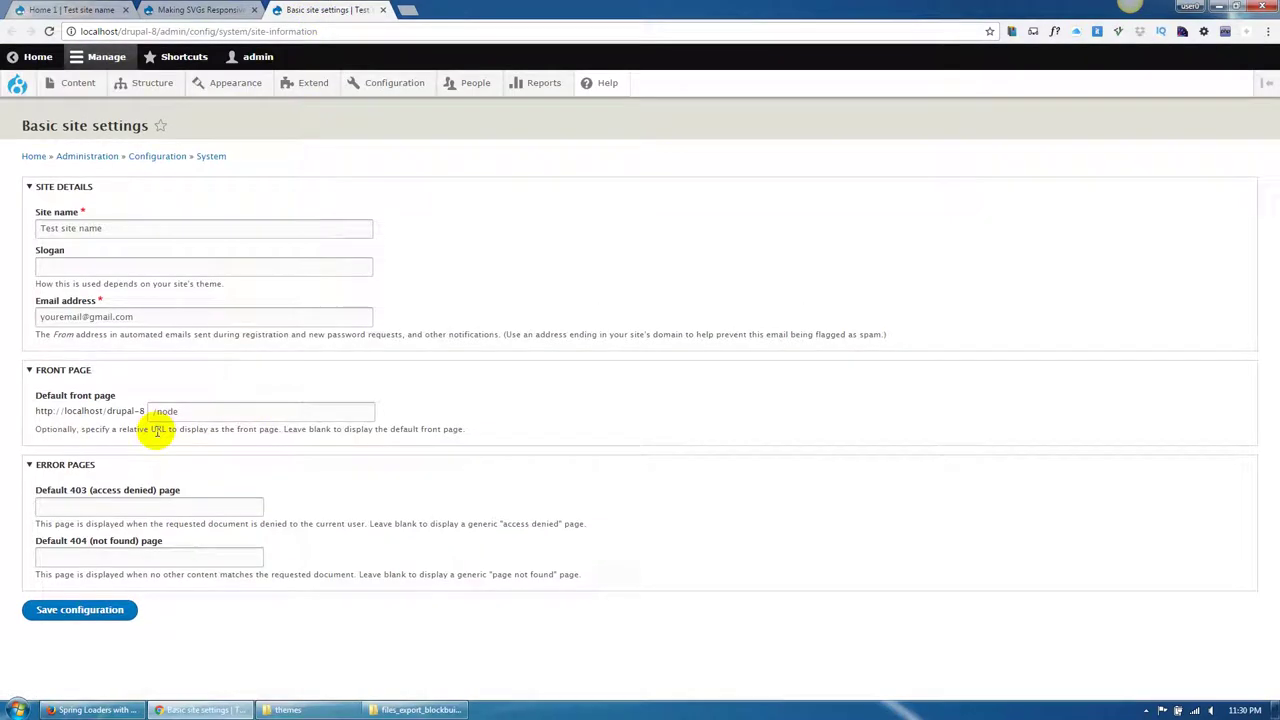
{"action": "left_click", "coordinate": [40, 369]}
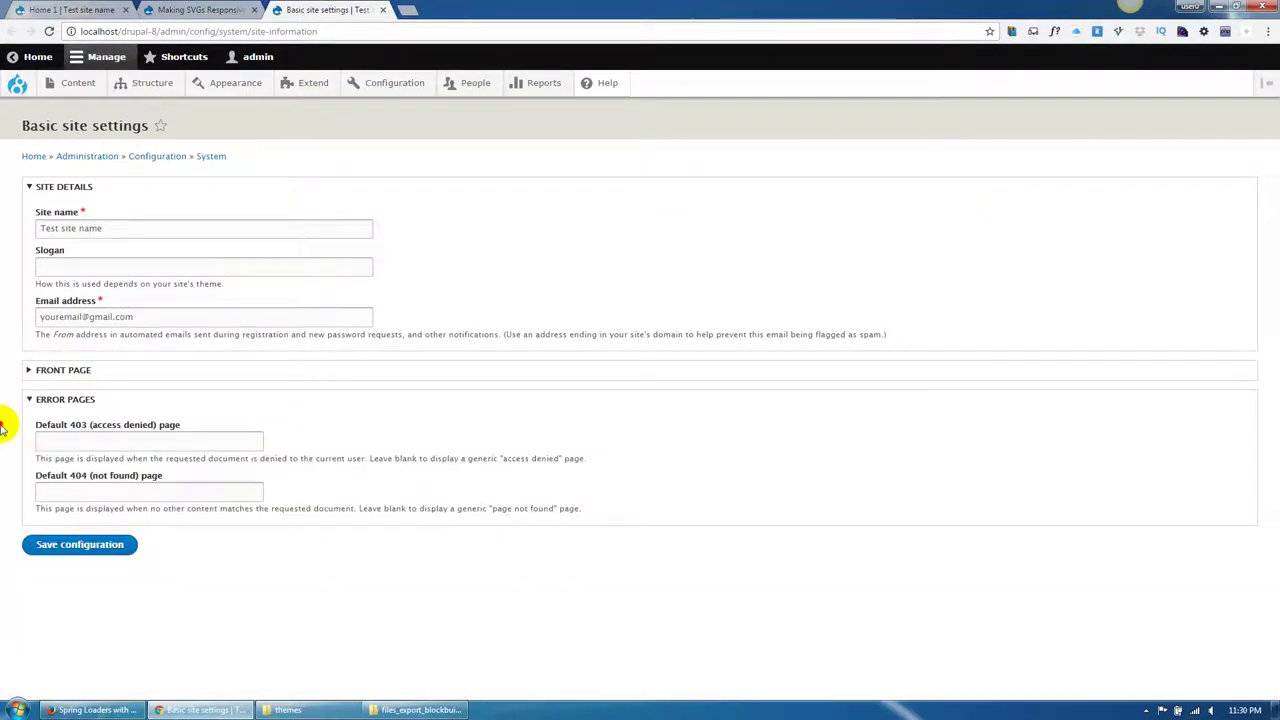
{"action": "left_click", "coordinate": [43, 369]}
{"action": "left_click", "coordinate": [217, 412]}
{"action": "type", "text": "/1"}
{"action": "left_click", "coordinate": [80, 619]}
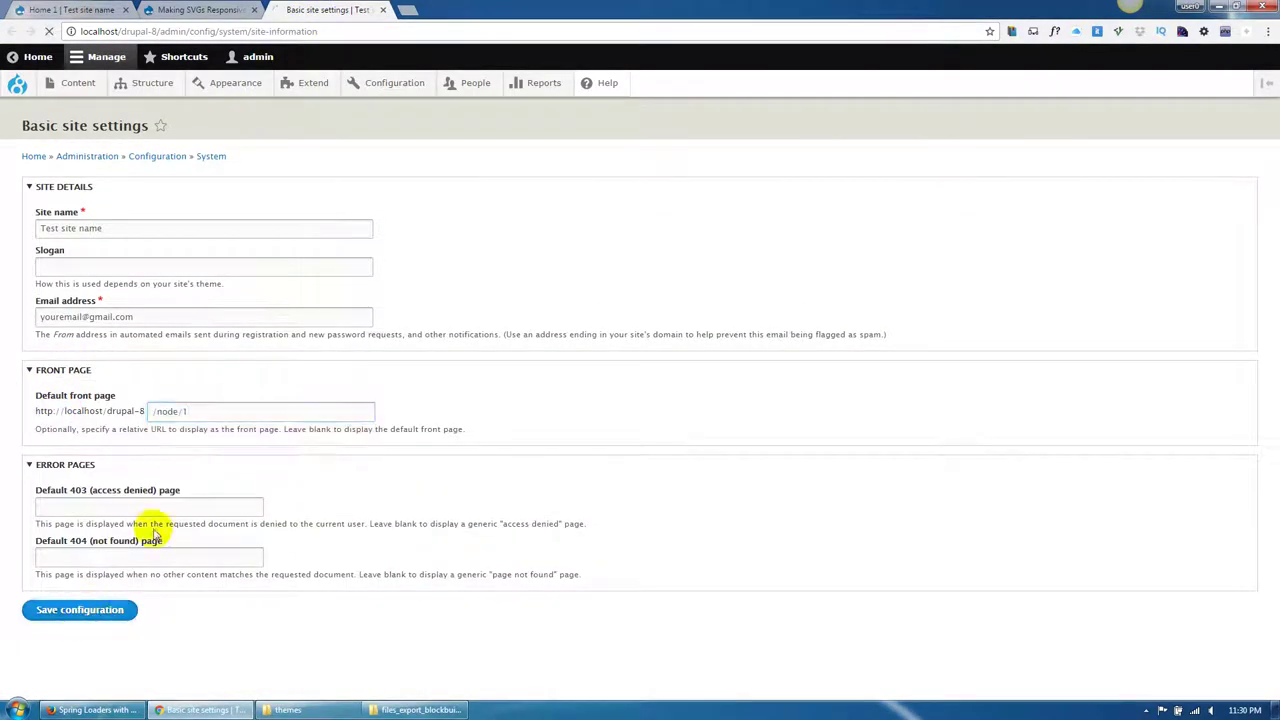
Reload the site's front page and examine its slider and the articles under the Sport, Life Style and Business tabs.
{"action": "left_click", "coordinate": [65, 9]}
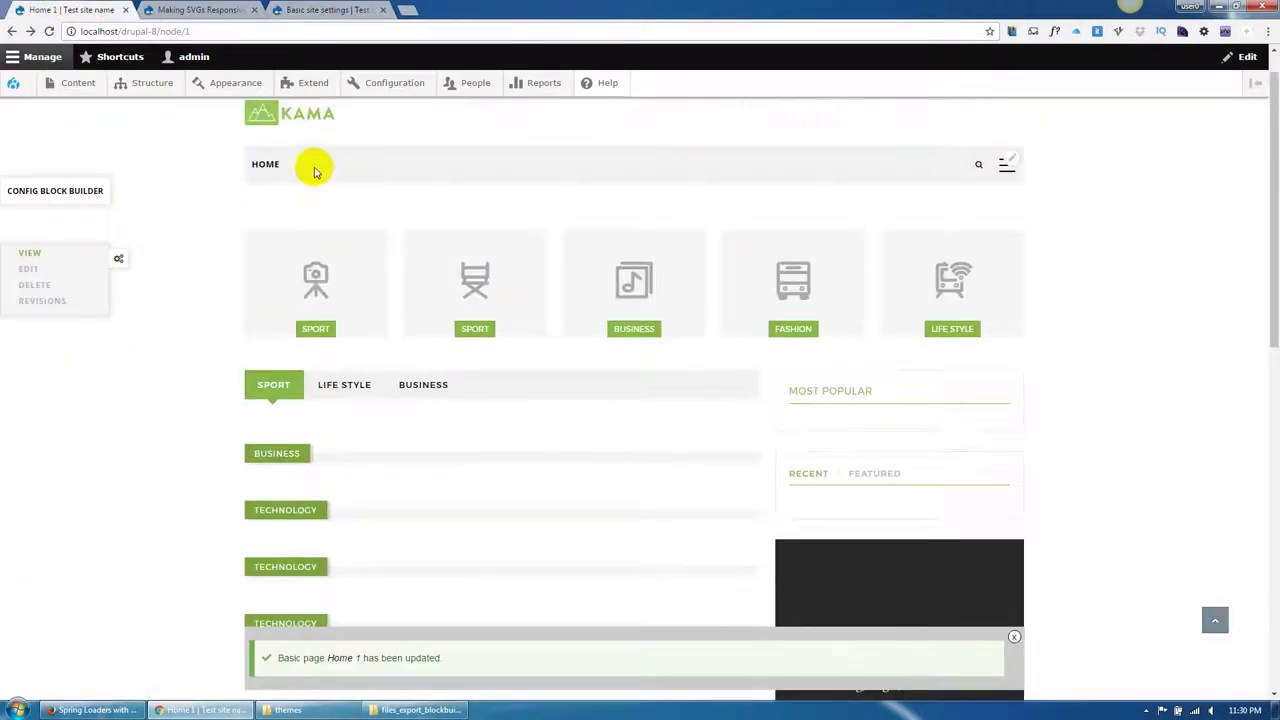
{"action": "key", "text": "F5"}
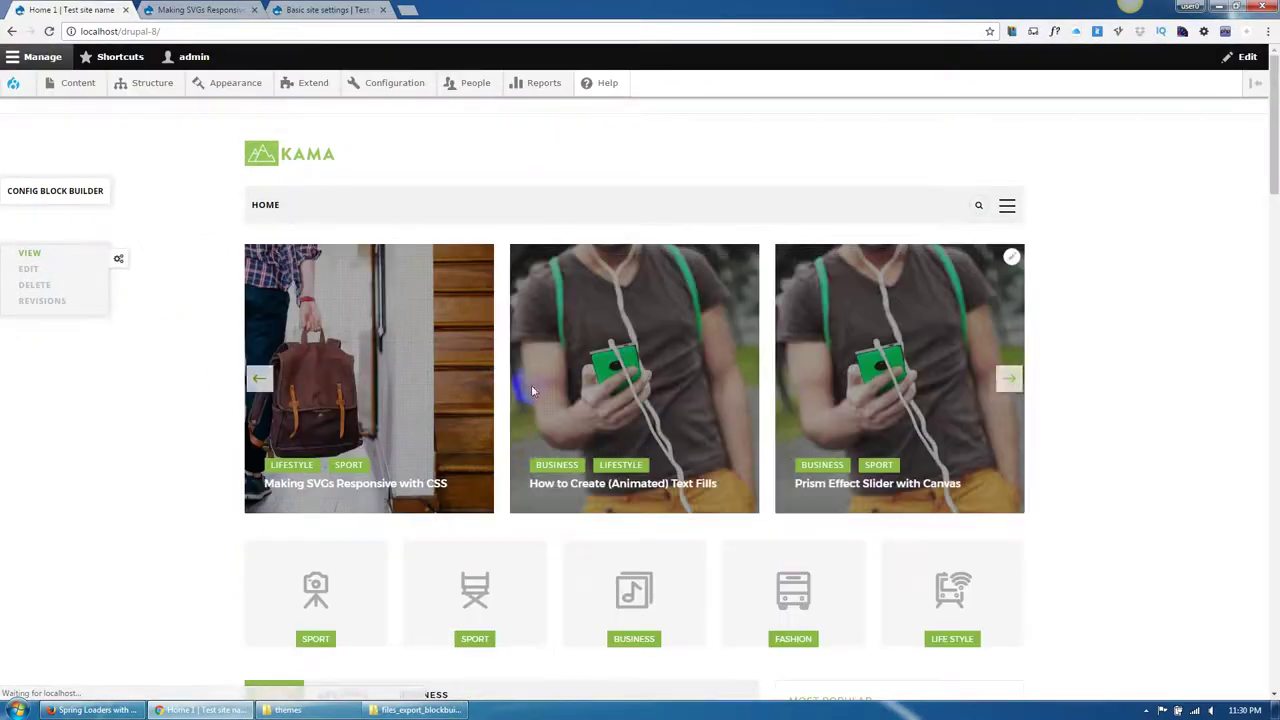
{"action": "left_click_drag", "start_coordinate": [677, 400], "coordinate": [199, 477]}
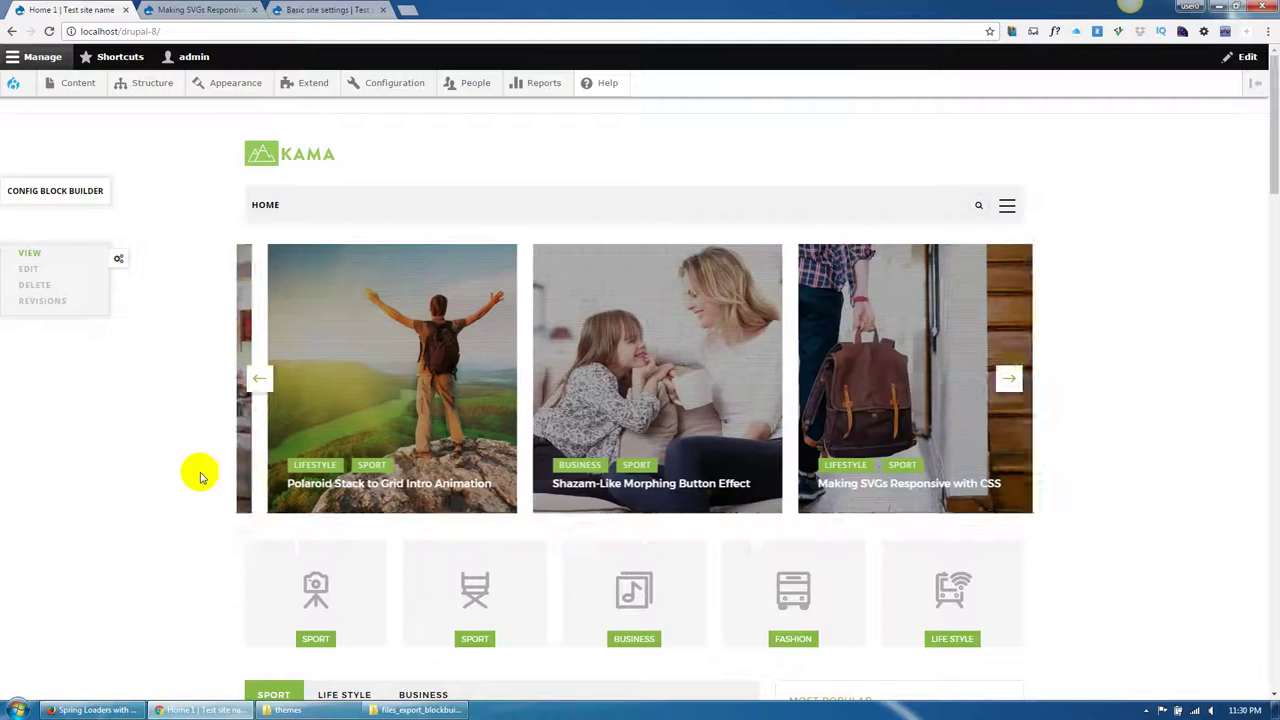
{"action": "scroll", "coordinate": [63, 520], "scroll_direction": "down", "scroll_amount": 5}
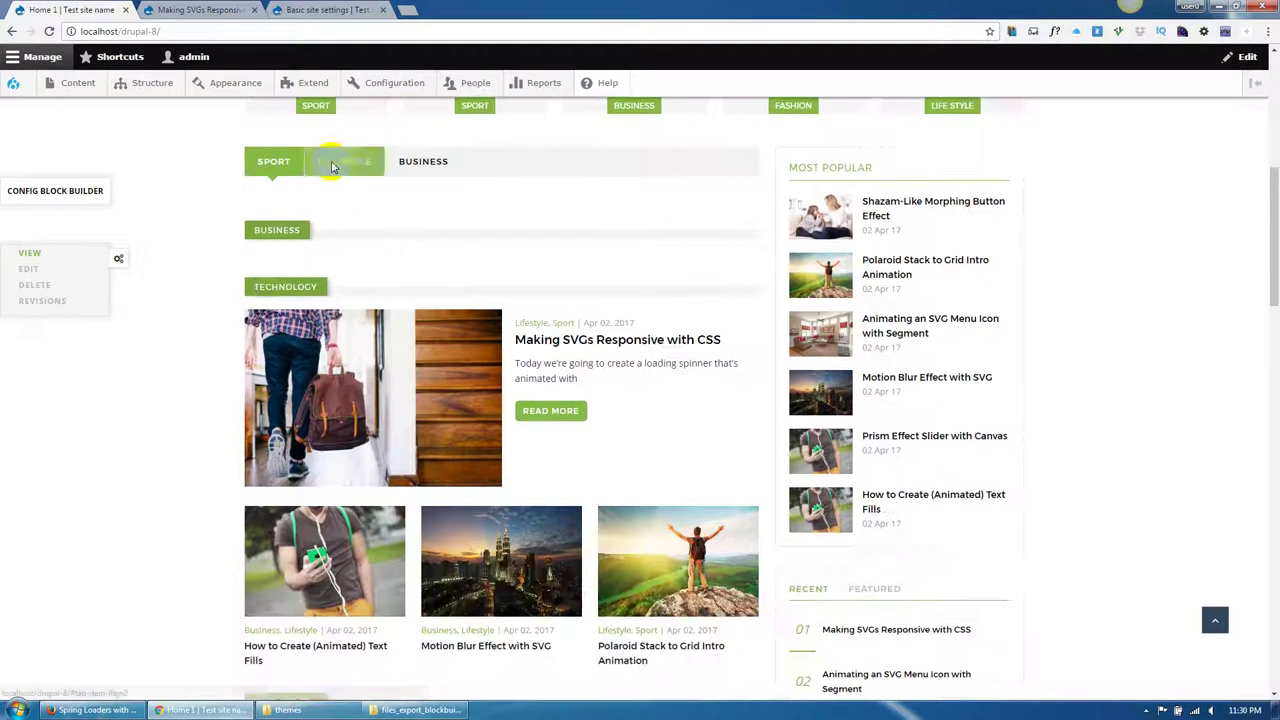
{"action": "left_click", "coordinate": [338, 162]}
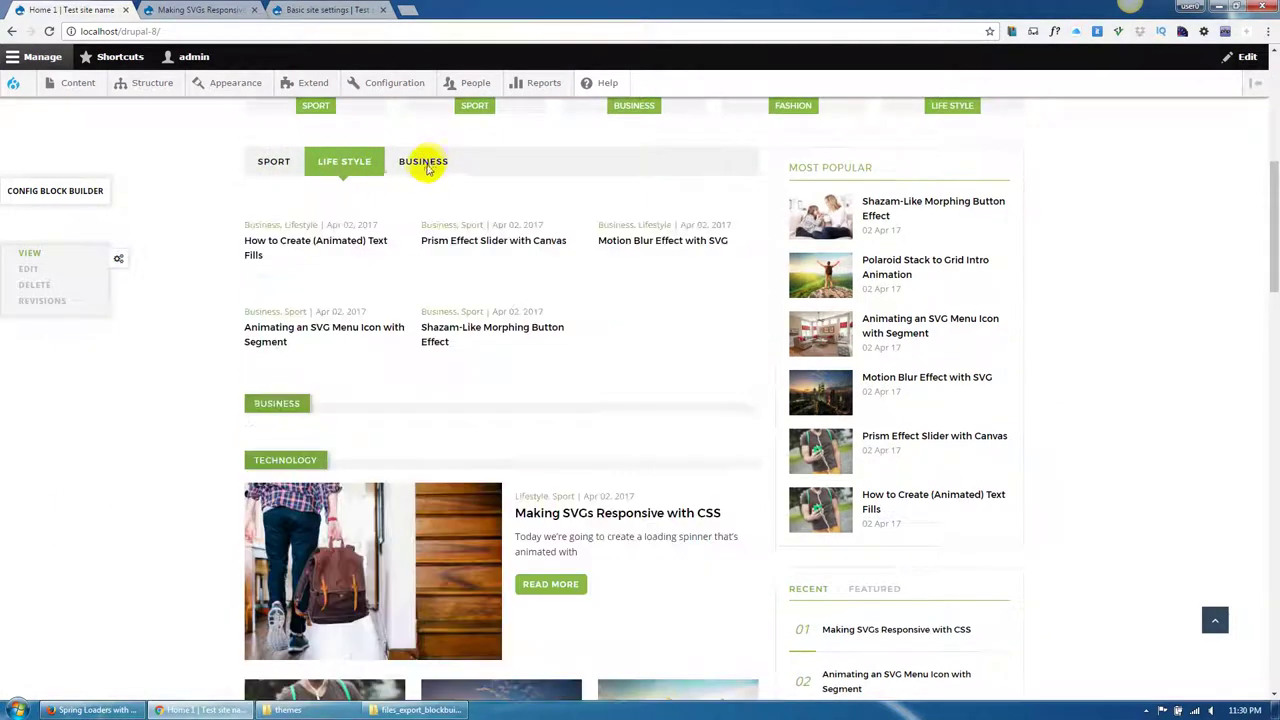
{"action": "left_click", "coordinate": [425, 163]}
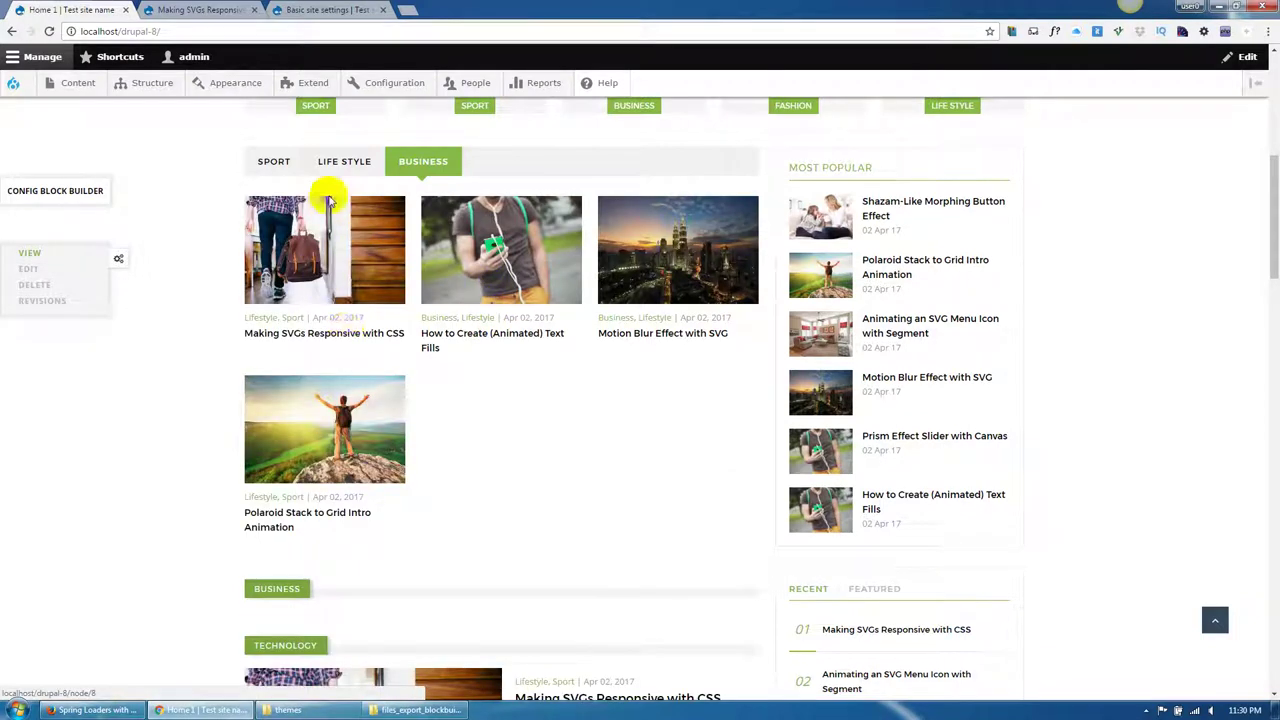
{"action": "left_click", "coordinate": [342, 162]}
{"action": "left_click", "coordinate": [268, 161]}
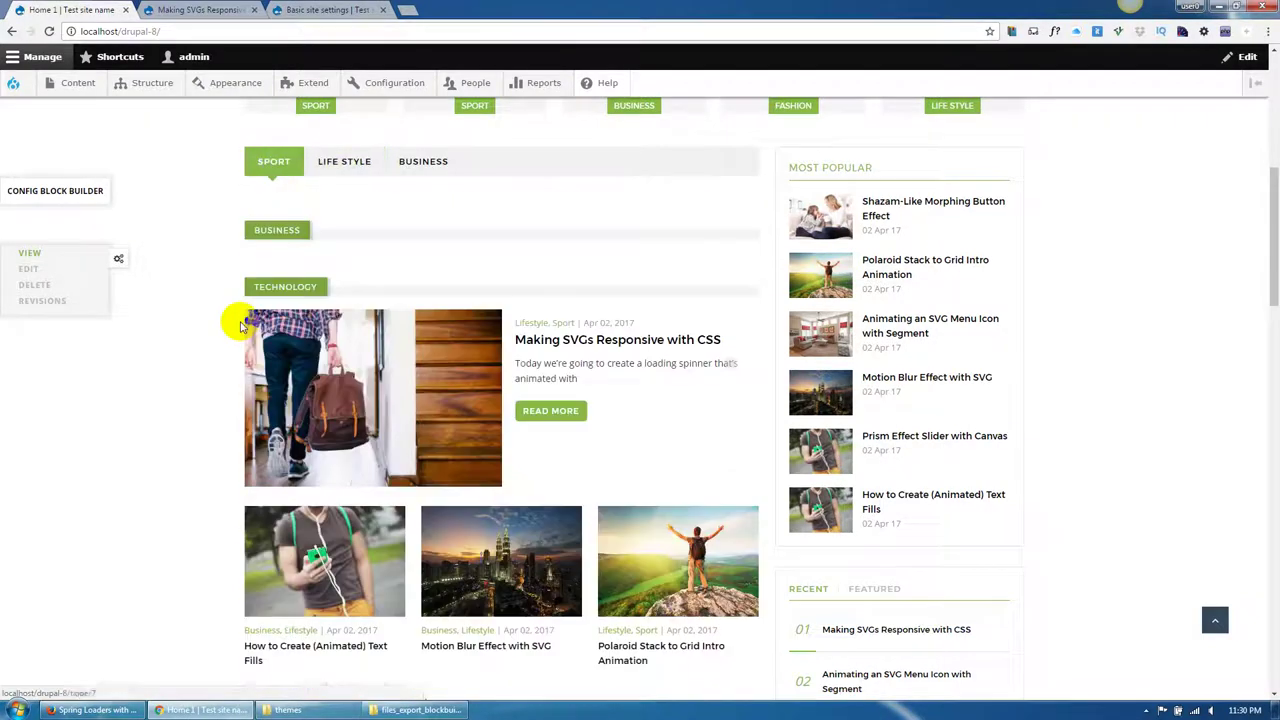
Bring up the site's Views list in a new browser tab and open the Article Category Blocks view for editing.
{"action": "mouse_move", "coordinate": [150, 84]}
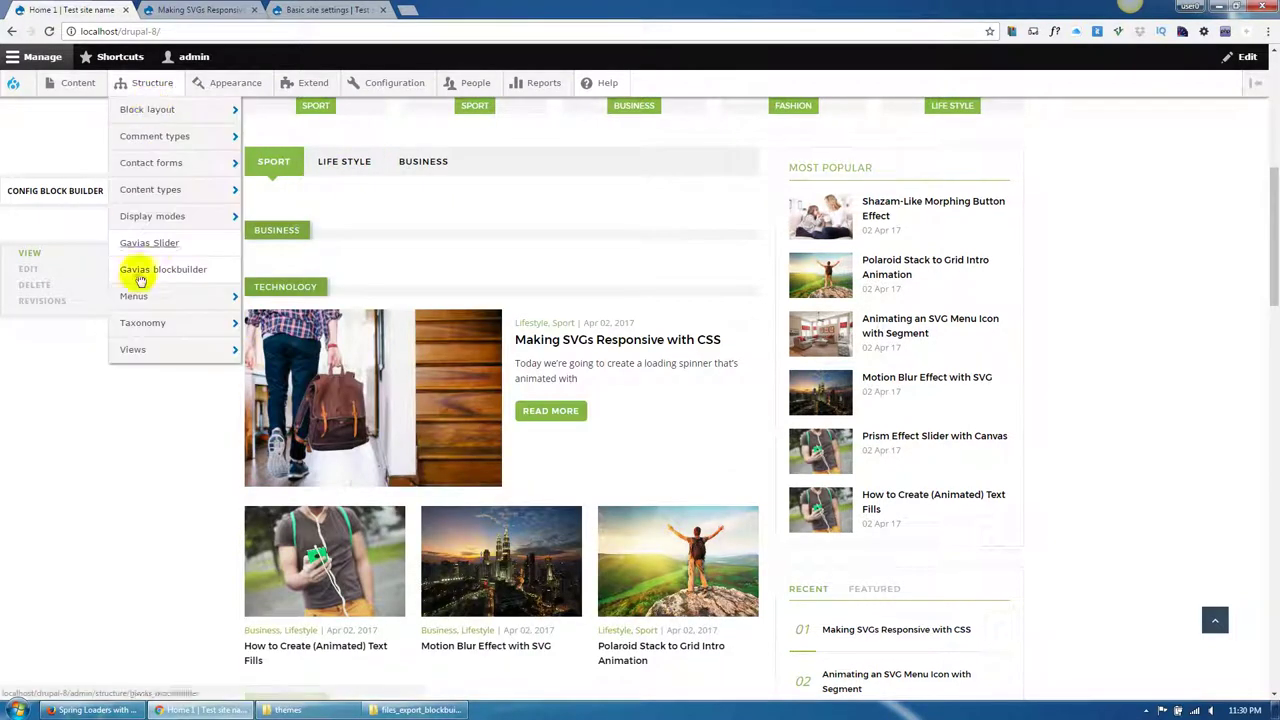
{"action": "mouse_move", "coordinate": [145, 322]}
{"action": "right_click", "coordinate": [150, 350]}
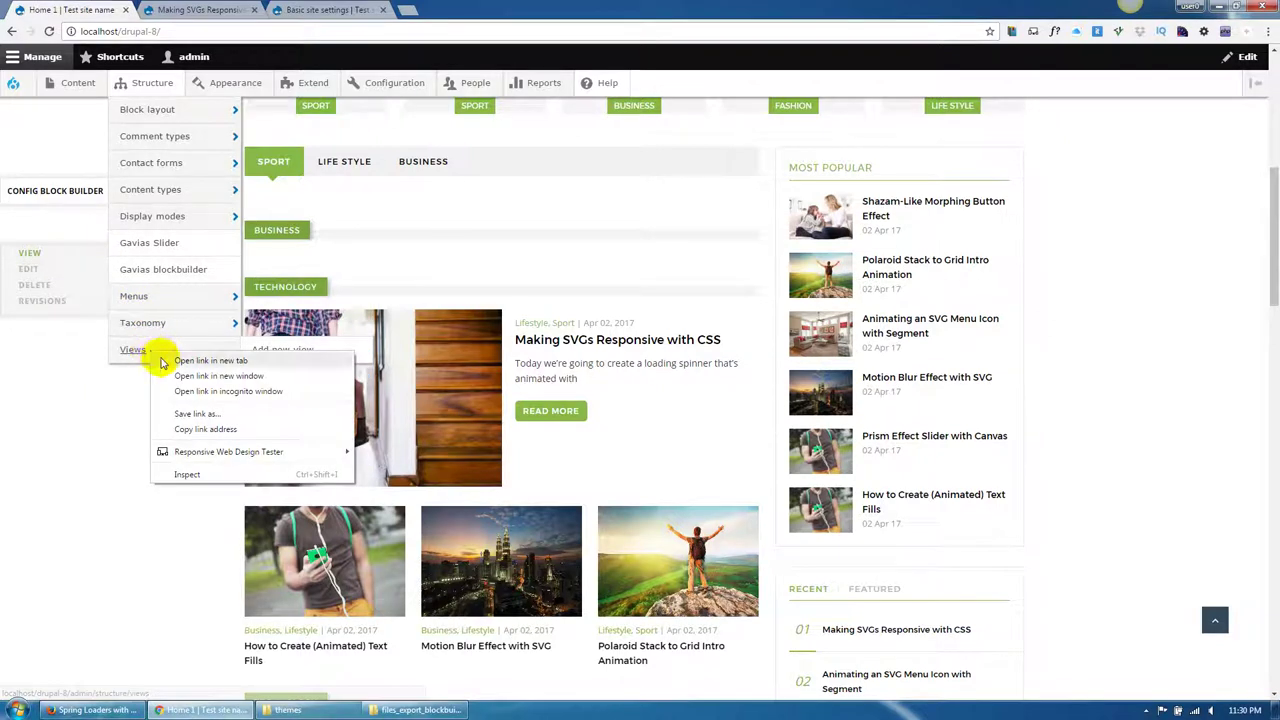
{"action": "left_click", "coordinate": [190, 360]}
{"action": "left_click", "coordinate": [408, 17]}
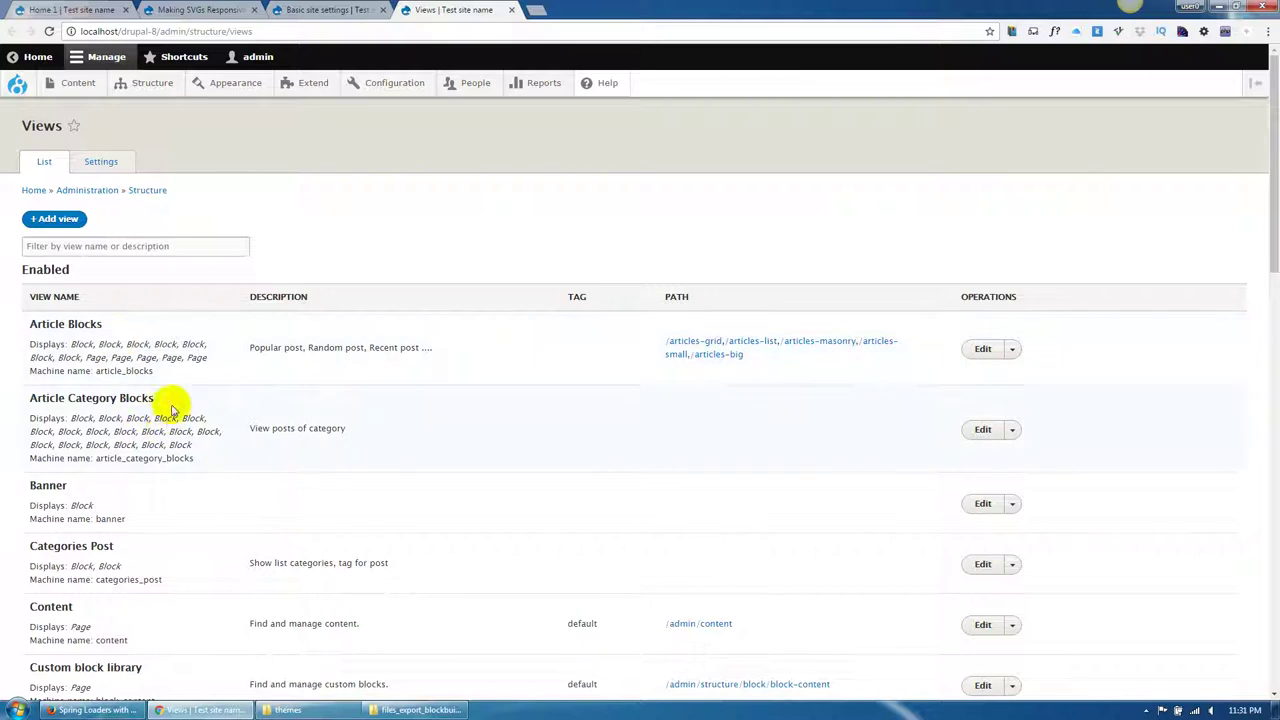
{"action": "left_click_drag", "start_coordinate": [171, 406], "coordinate": [14, 403]}
{"action": "left_click", "coordinate": [369, 443]}
{"action": "left_click", "coordinate": [979, 432]}
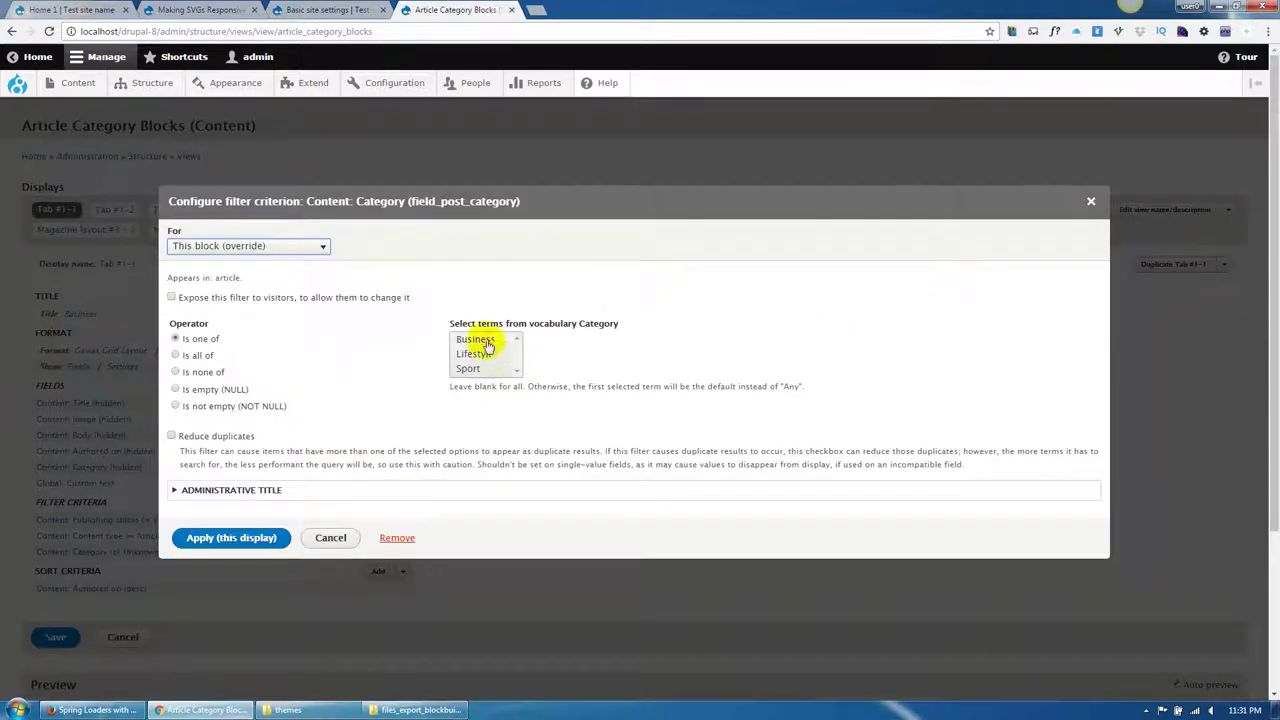
Set the Category filter of the Tab #1-1 display to Business for this display only and save the view.
{"action": "left_click", "coordinate": [474, 339]}
{"action": "left_click", "coordinate": [234, 543]}
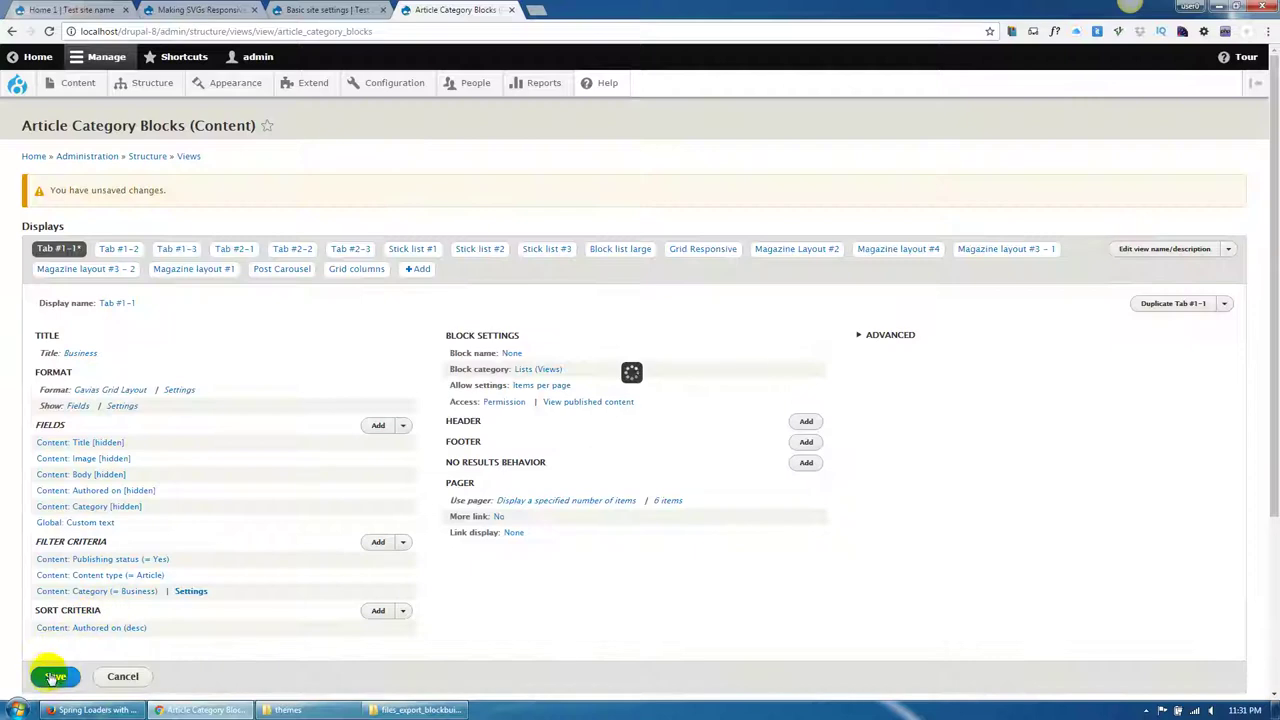
{"action": "left_click", "coordinate": [53, 678]}
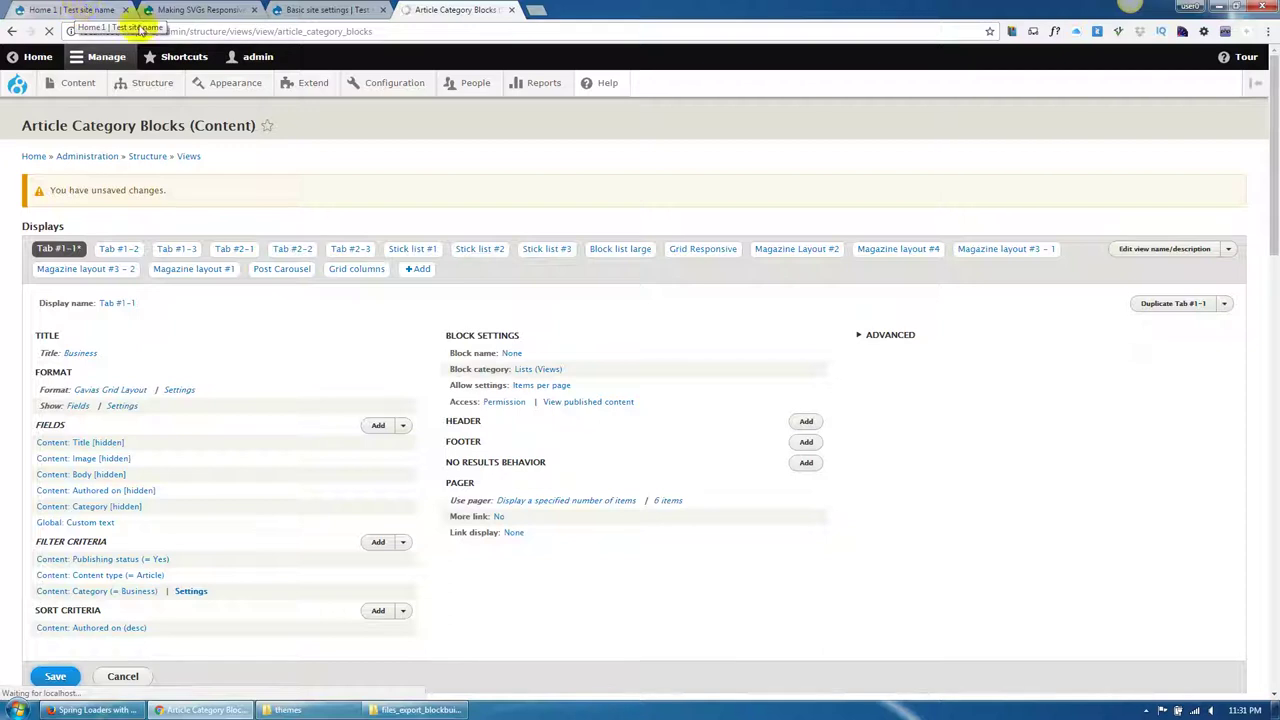
Reload the front page and check the articles under the Sport, Life Style and Business tabs.
{"action": "mouse_move", "coordinate": [446, 84]}
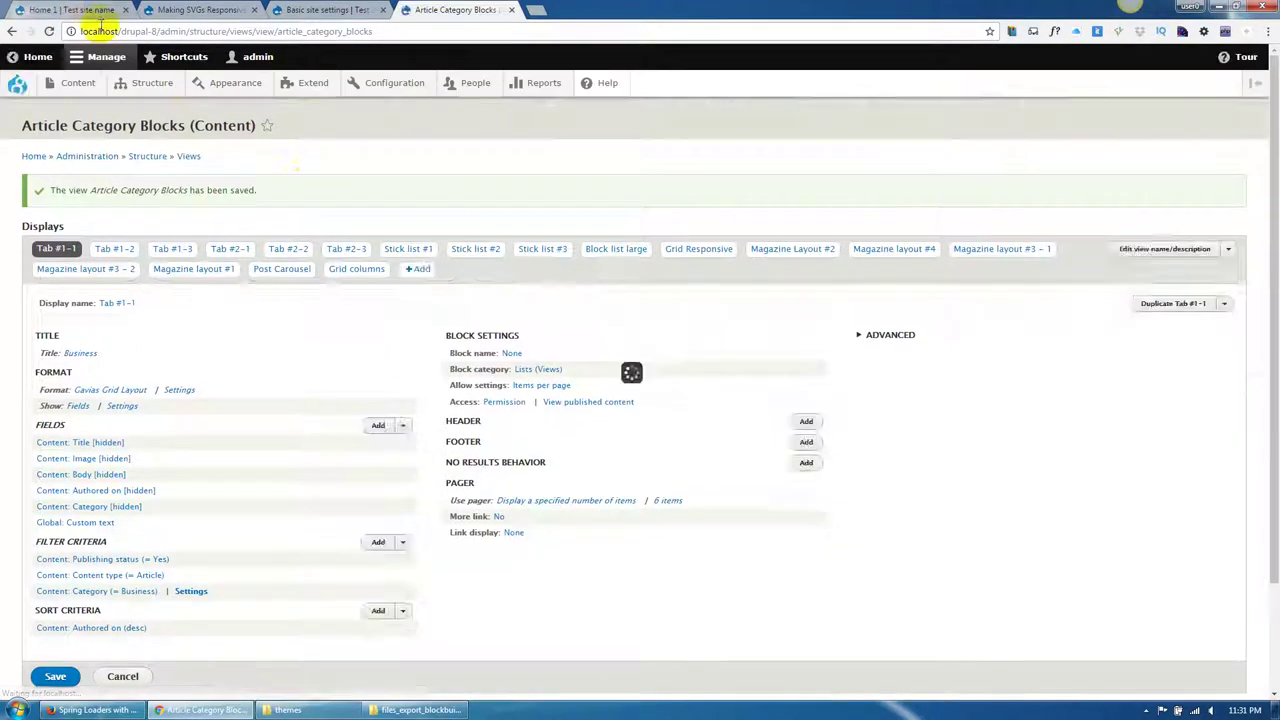
{"action": "left_click", "coordinate": [82, 10]}
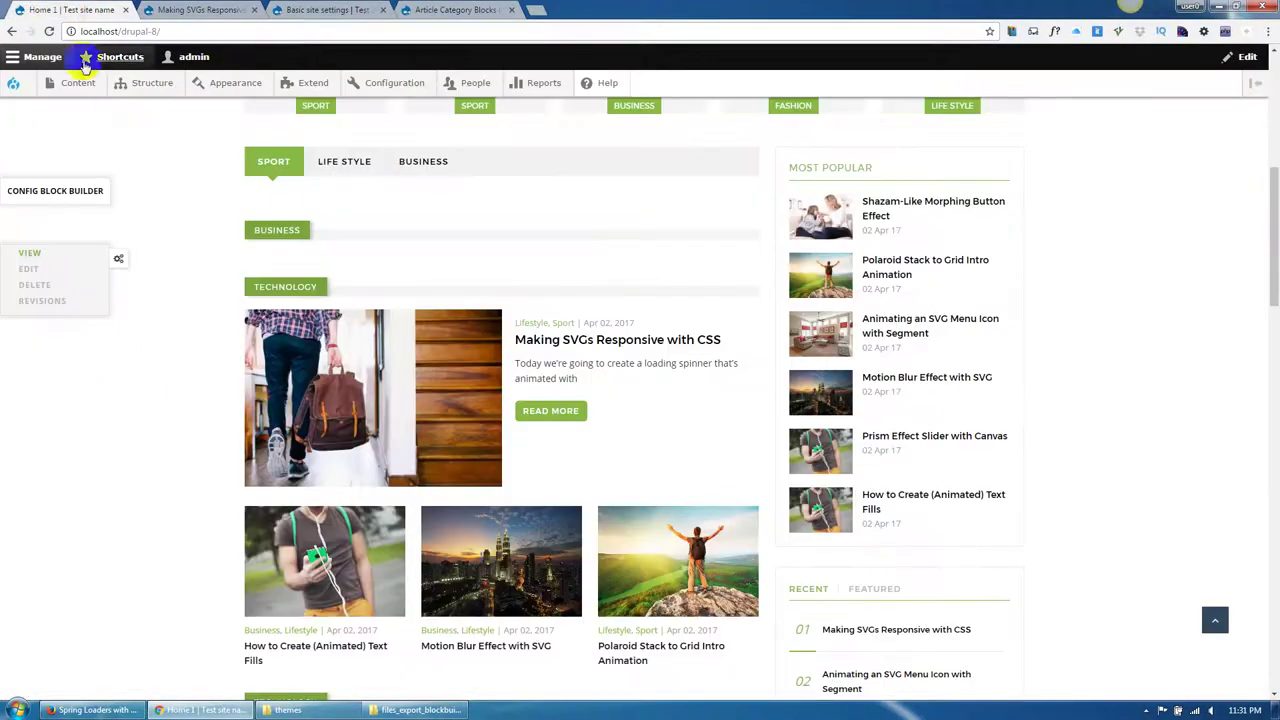
{"action": "left_click", "coordinate": [12, 32]}
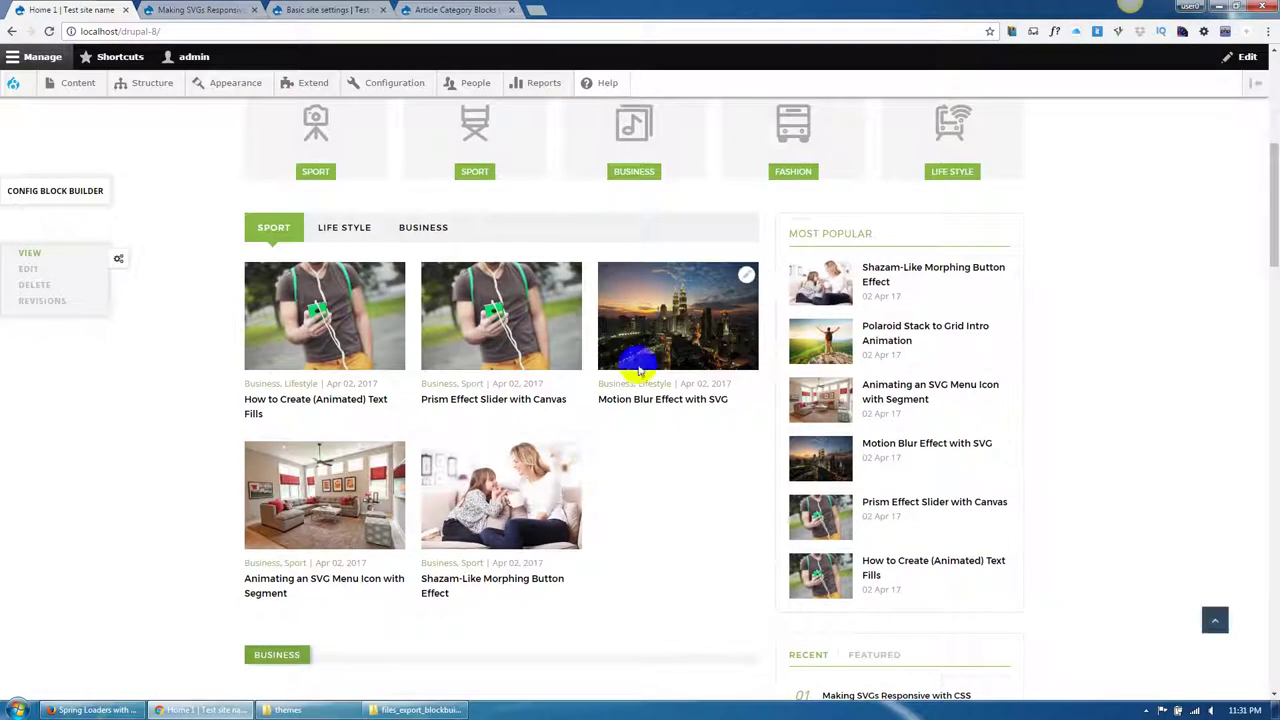
{"action": "left_click", "coordinate": [343, 231]}
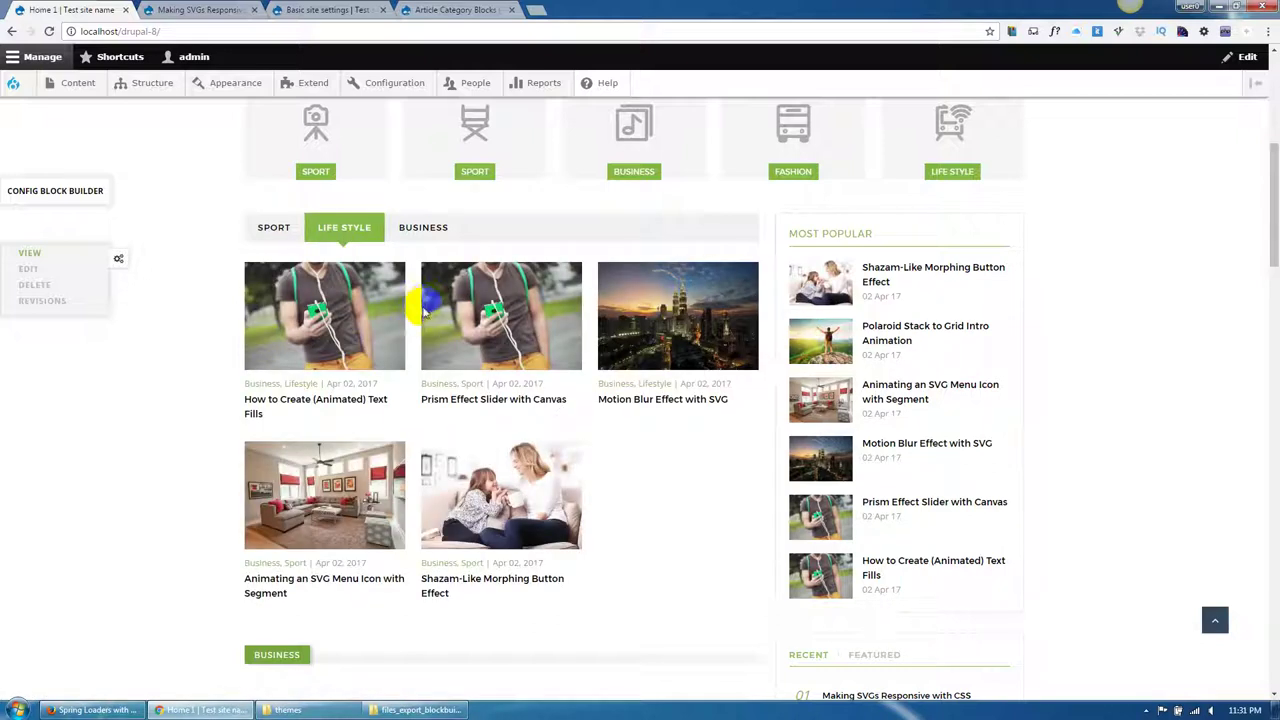
{"action": "left_click", "coordinate": [413, 236]}
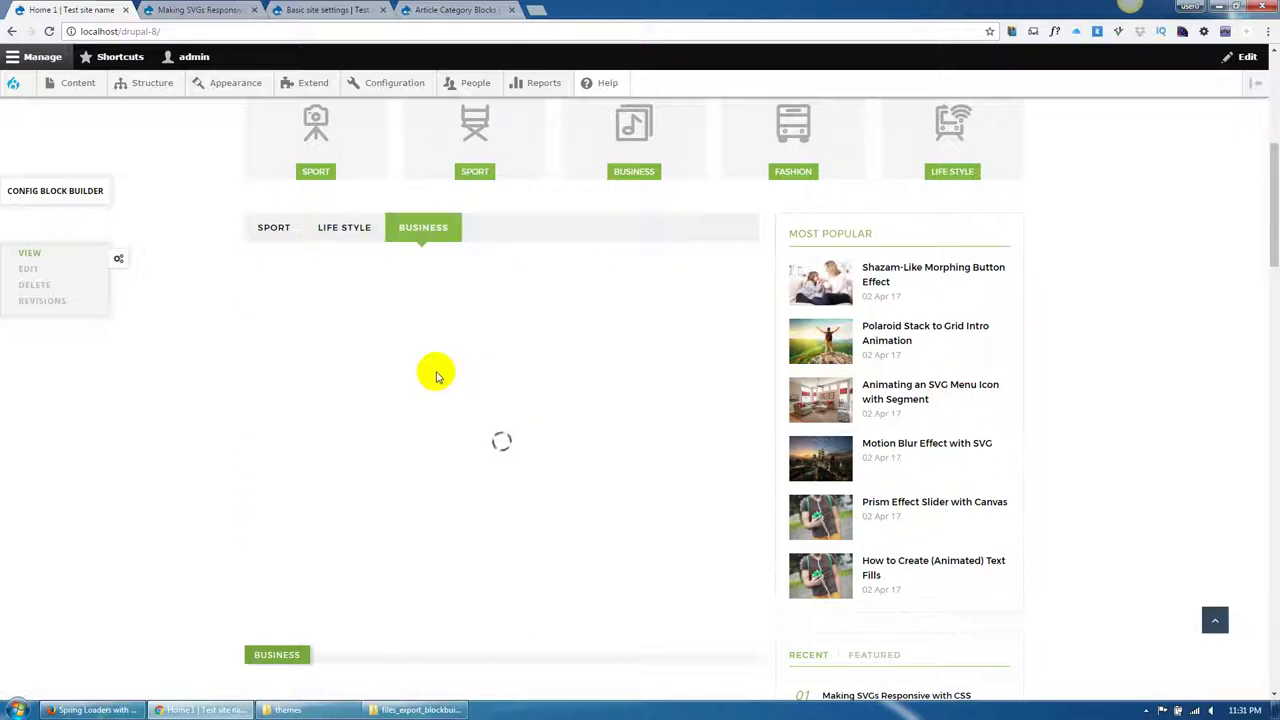
{"action": "left_click", "coordinate": [343, 236]}
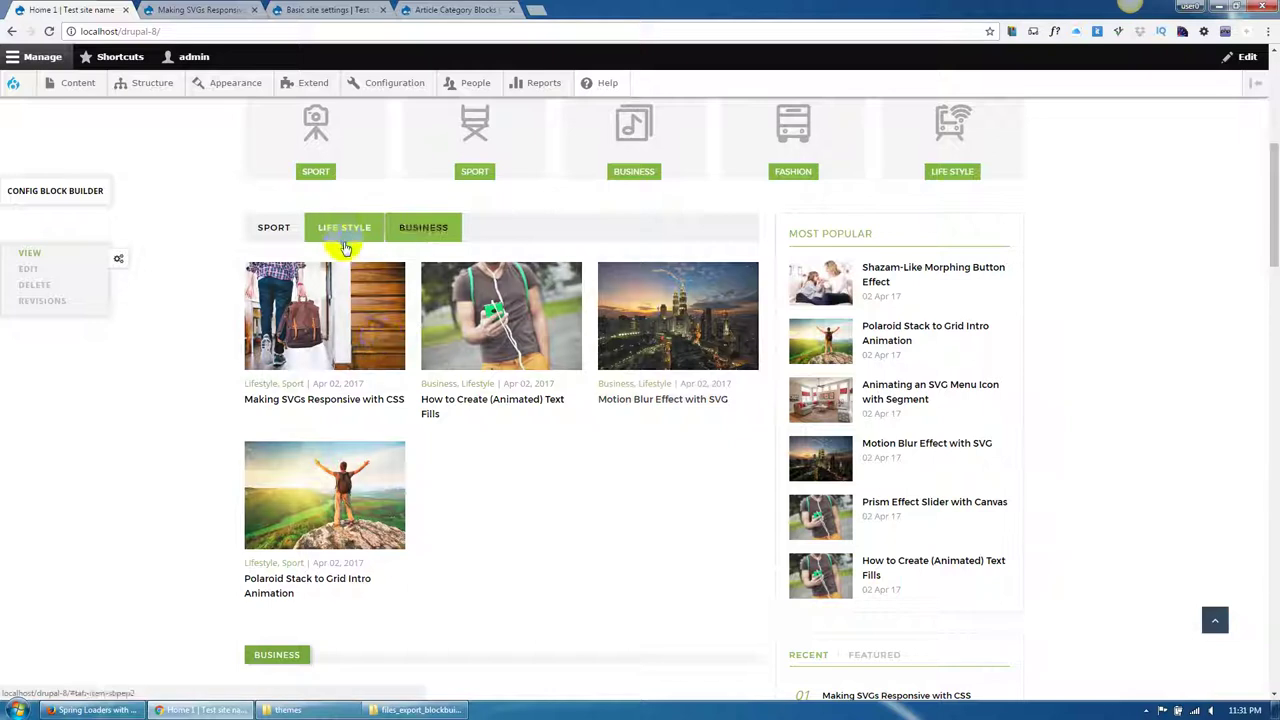
Edit the Life Style tab's view display, Tab #1-3, to filter by the Lifestyle category and save the view.
{"action": "left_click", "coordinate": [729, 301]}
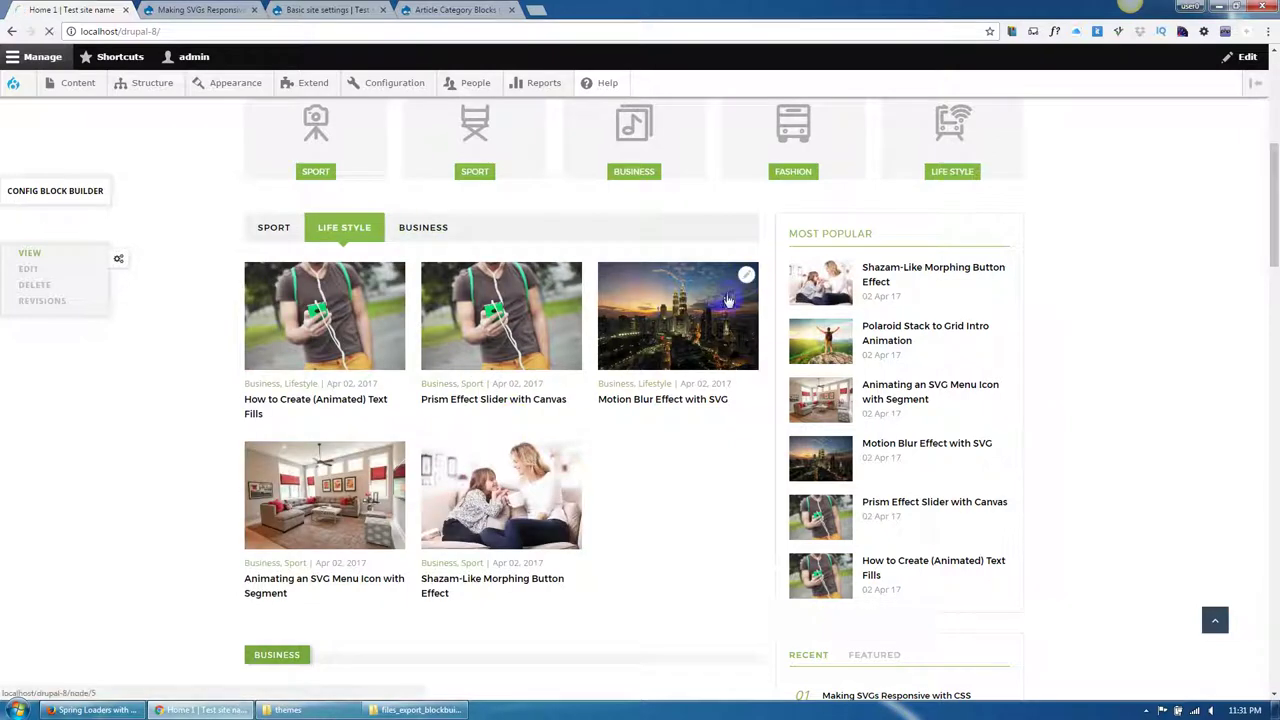
{"action": "left_click", "coordinate": [428, 8]}
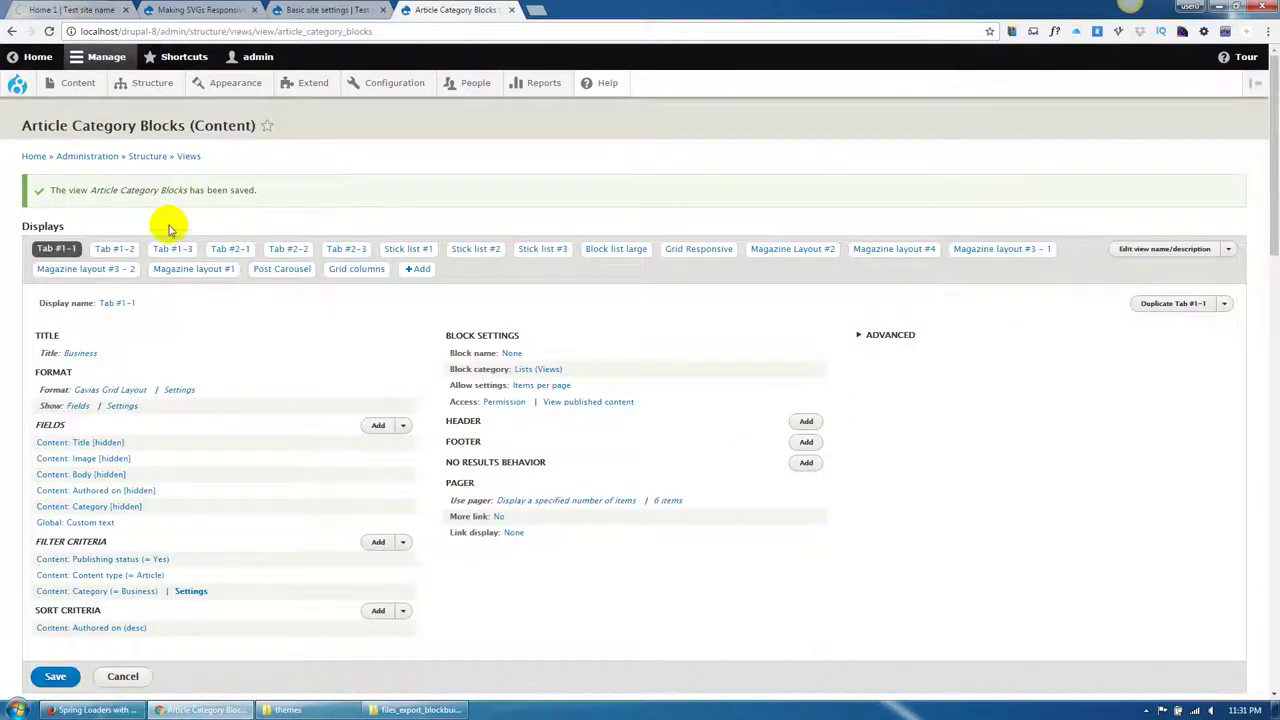
{"action": "left_click", "coordinate": [172, 248]}
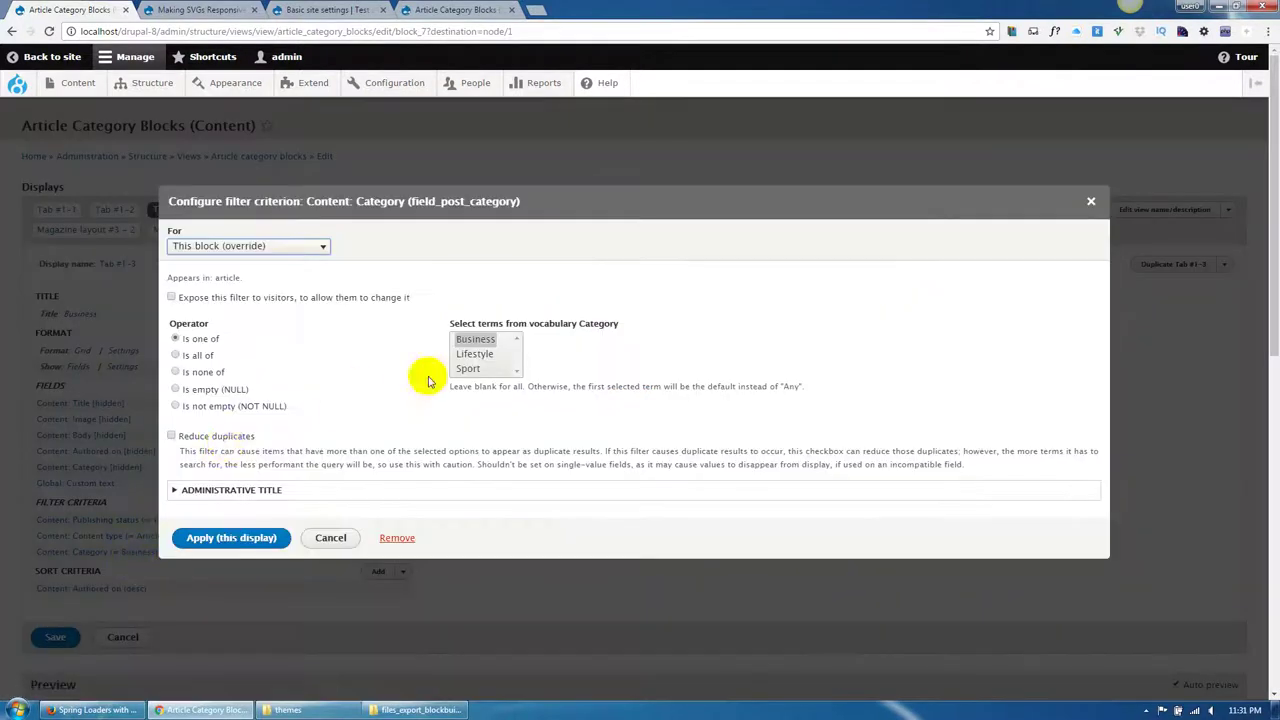
{"action": "left_click", "coordinate": [476, 356]}
{"action": "left_click", "coordinate": [257, 539]}
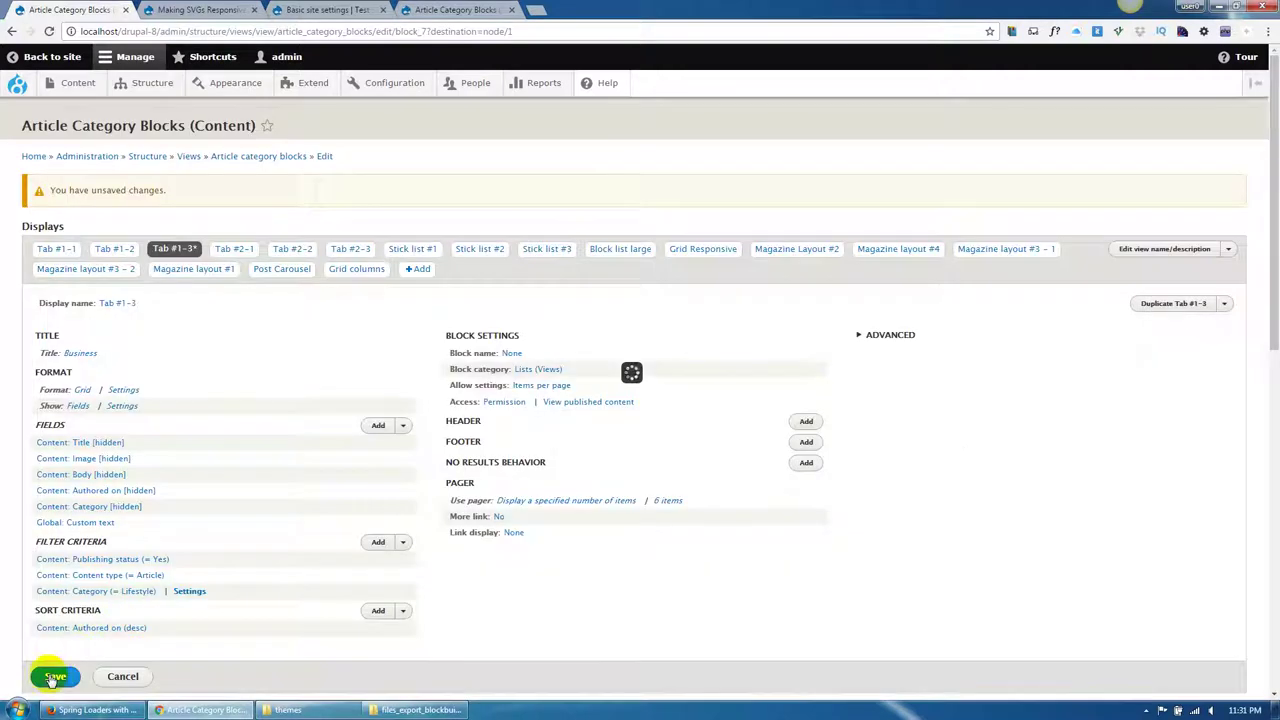
{"action": "left_click", "coordinate": [54, 677]}
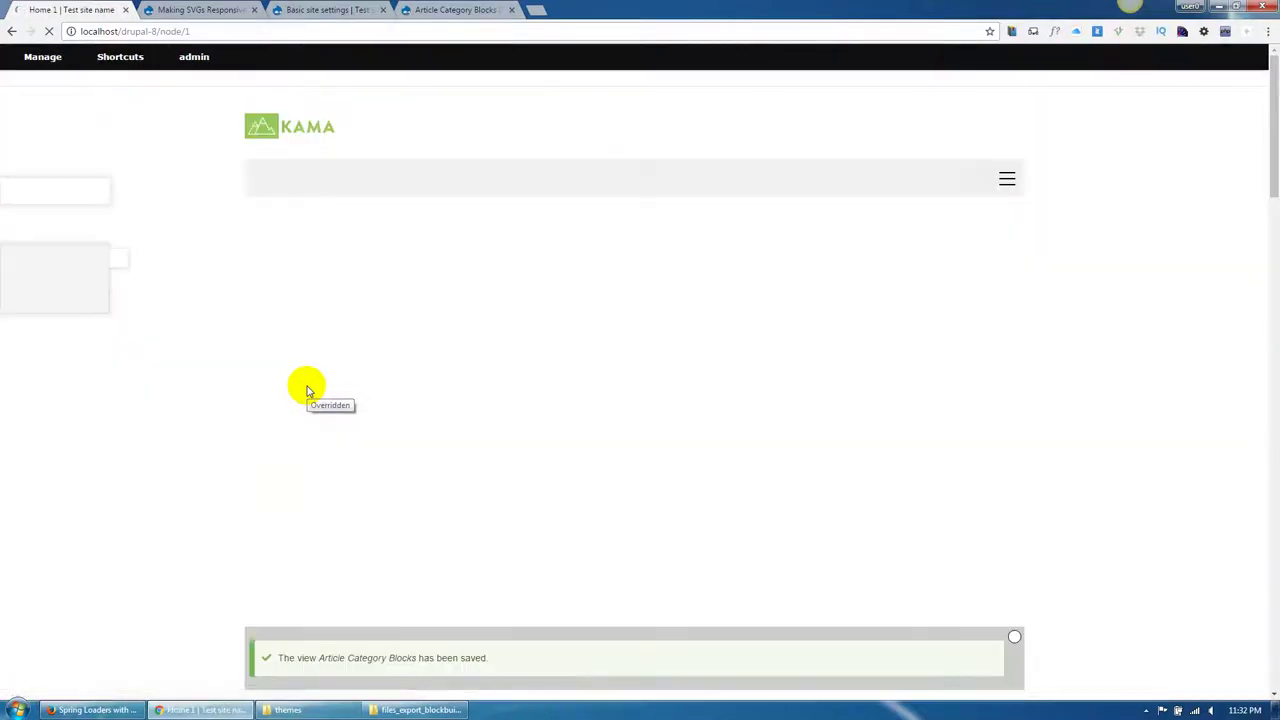
Check the Life Style and Business tabs on the Home 1 page and open its layout in the Gavias Block Builder.
{"action": "scroll", "coordinate": [299, 370], "scroll_direction": "down", "scroll_amount": 4}
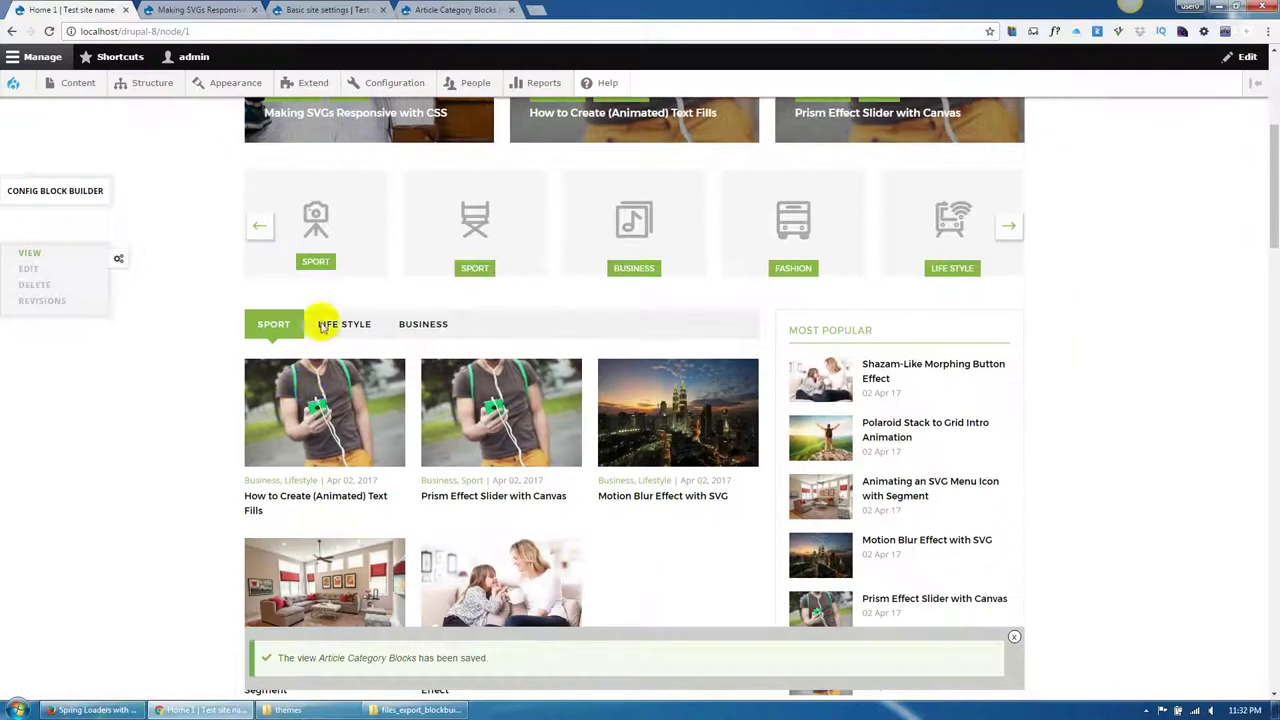
{"action": "left_click", "coordinate": [345, 308]}
{"action": "left_click", "coordinate": [438, 308]}
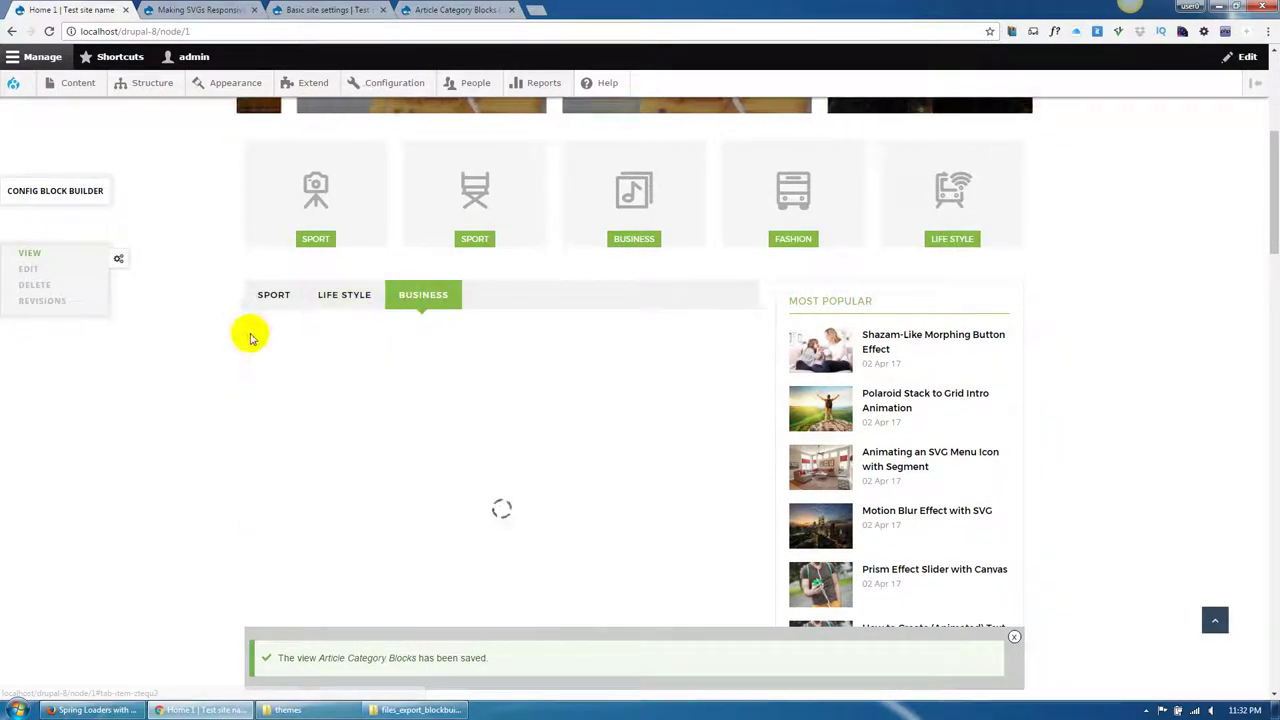
{"action": "left_click", "coordinate": [82, 196]}
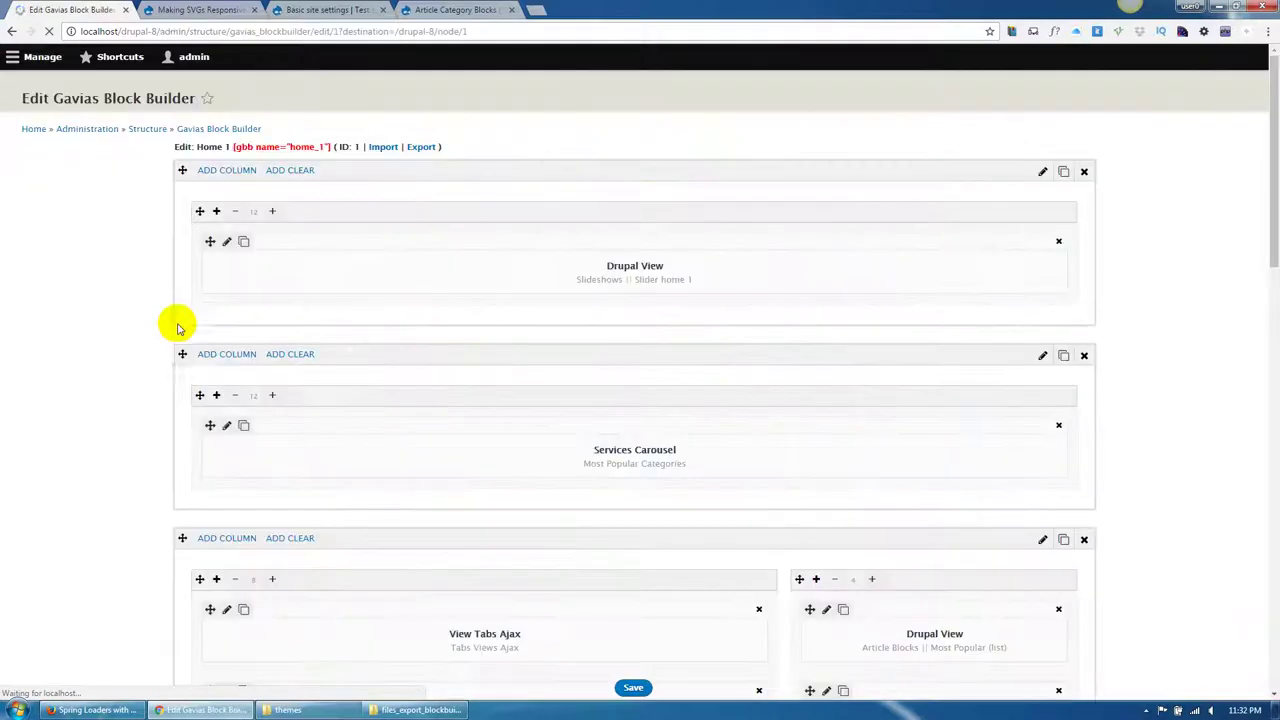
Review the titles and views assigned to each tab in the Tabs Views Ajax element, then close its settings without changes.
{"action": "scroll", "coordinate": [150, 378], "scroll_direction": "down", "scroll_amount": 3}
{"action": "scroll", "coordinate": [150, 378], "scroll_direction": "down", "scroll_amount": 2}
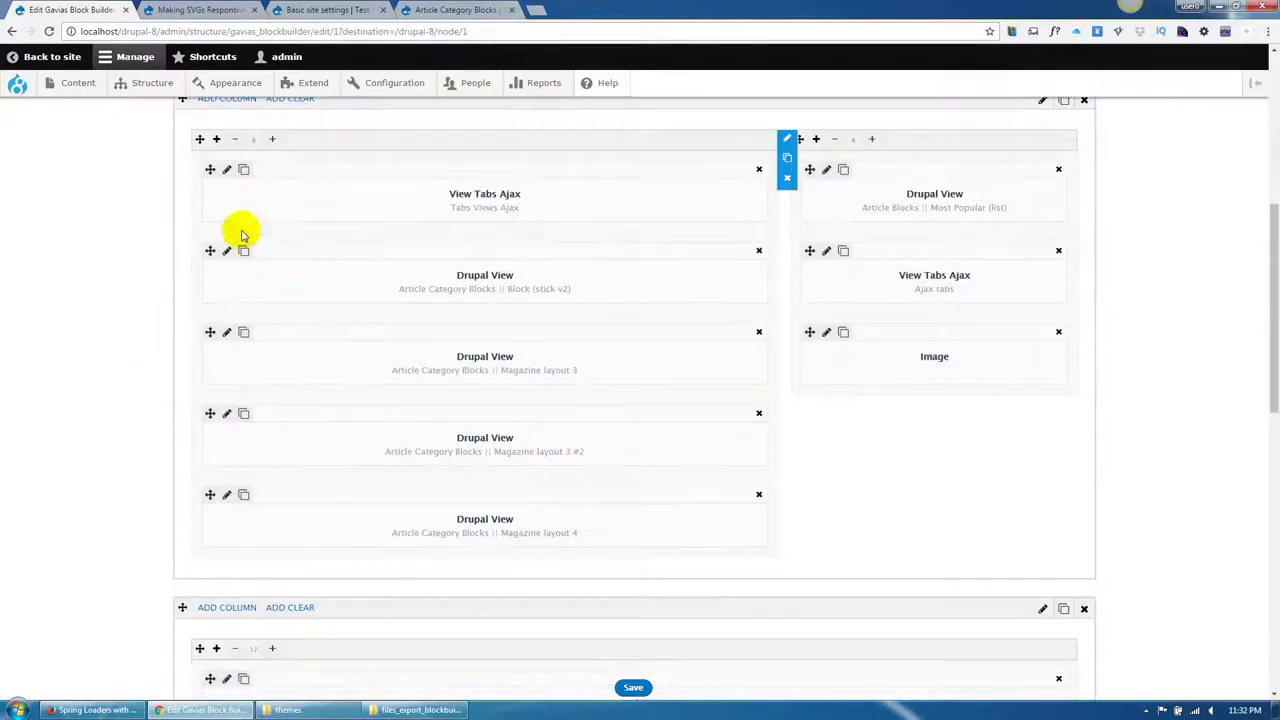
{"action": "left_click", "coordinate": [226, 171]}
{"action": "scroll", "coordinate": [329, 480], "scroll_direction": "down", "scroll_amount": 4}
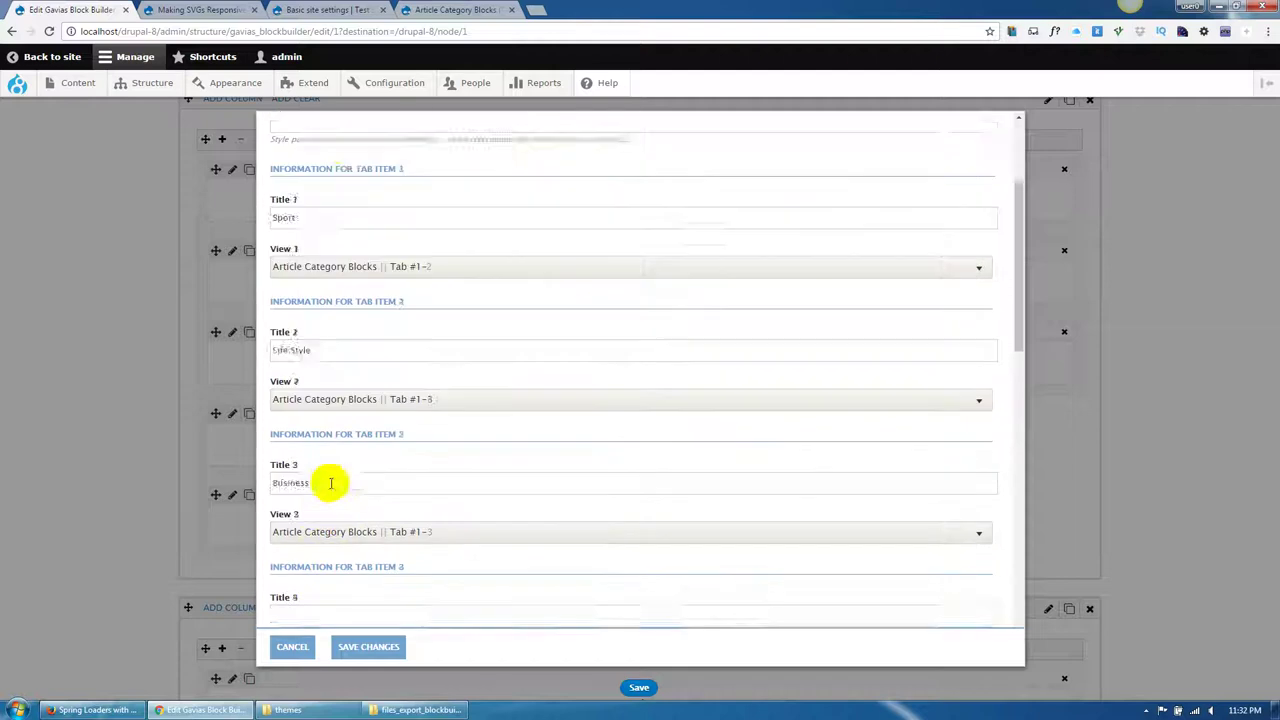
{"action": "left_click", "coordinate": [285, 647]}
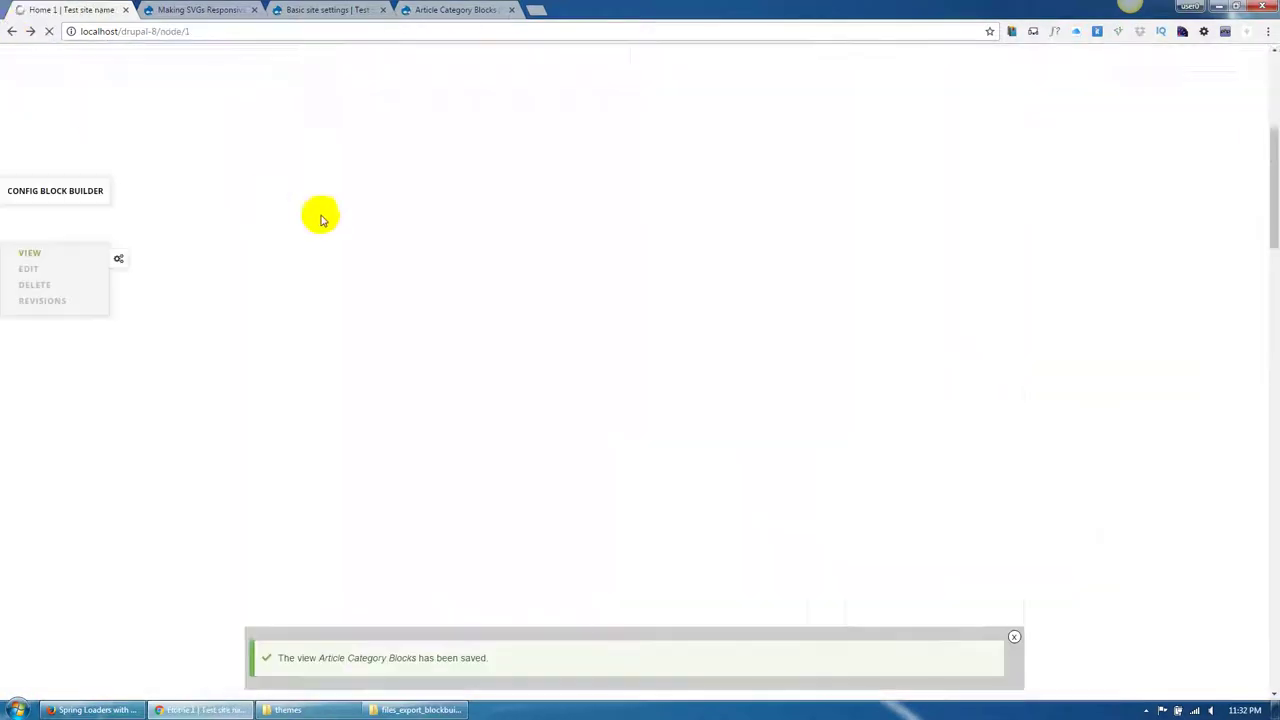
Edit the Business tab's view display, Tab #1-2, to filter by the Sport category and save the view.
{"action": "left_click", "coordinate": [424, 314]}
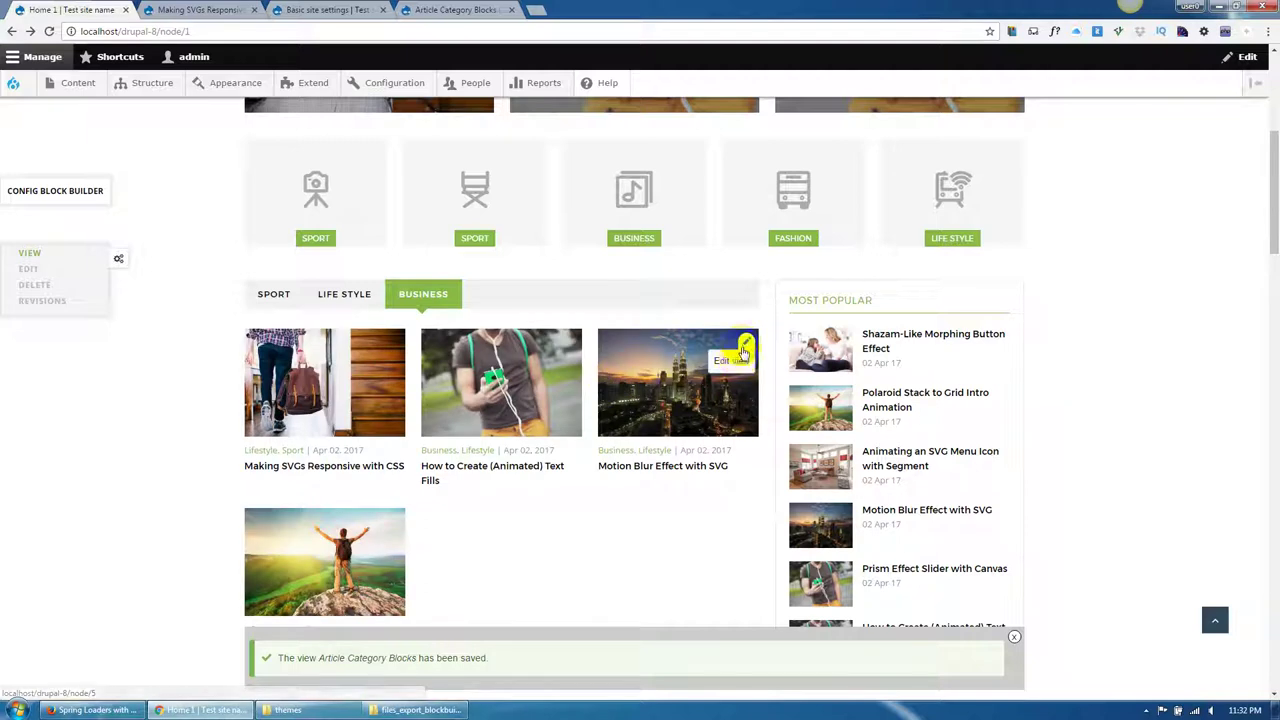
{"action": "left_click", "coordinate": [733, 361]}
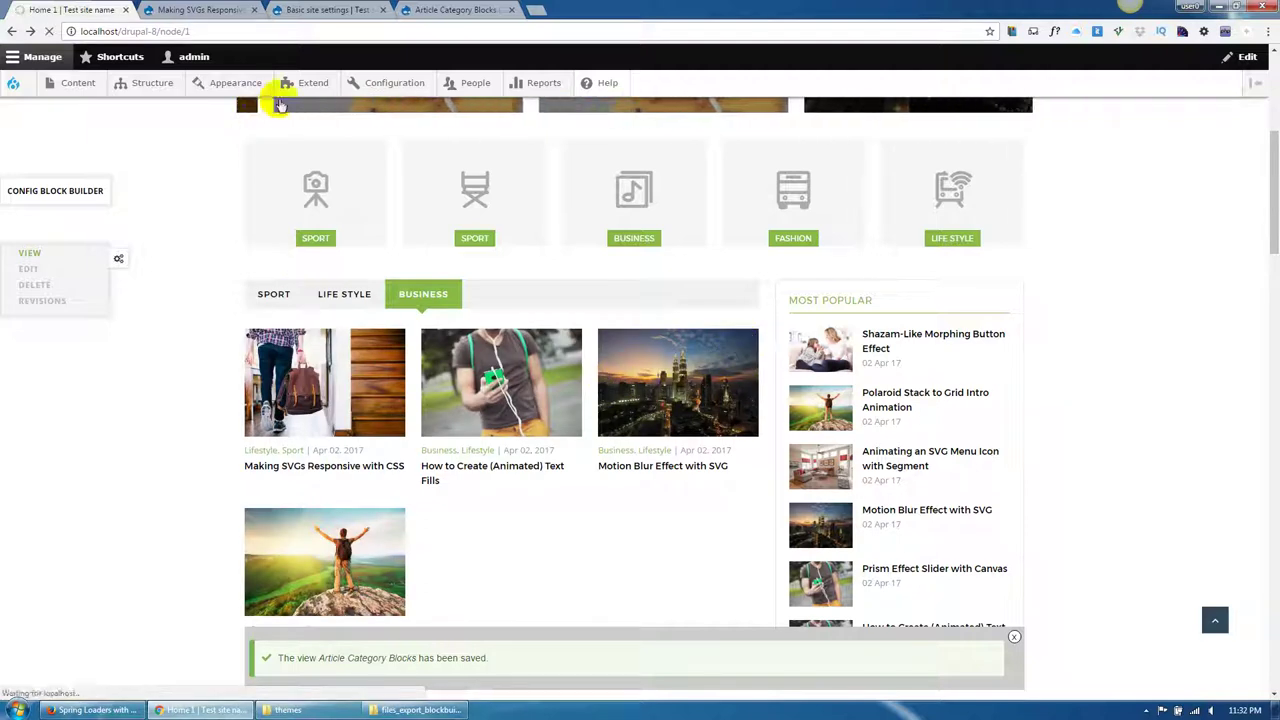
{"action": "left_click", "coordinate": [420, 10]}
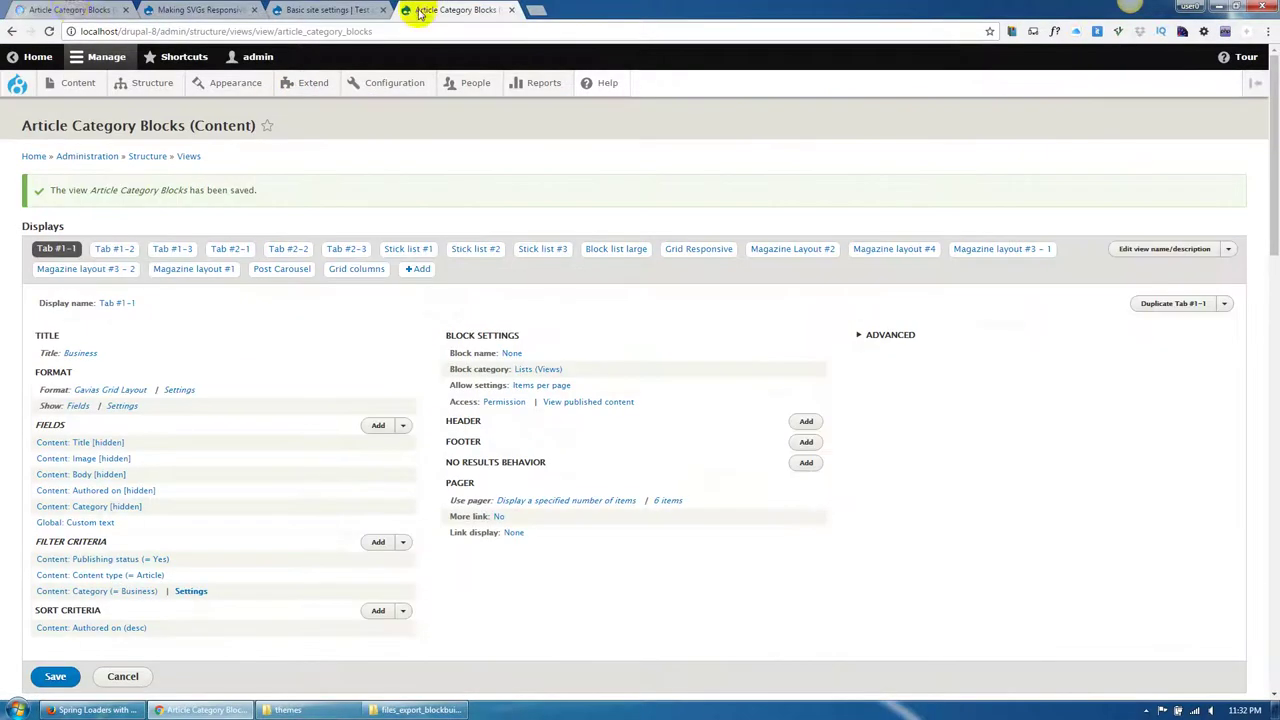
{"action": "left_click", "coordinate": [65, 8]}
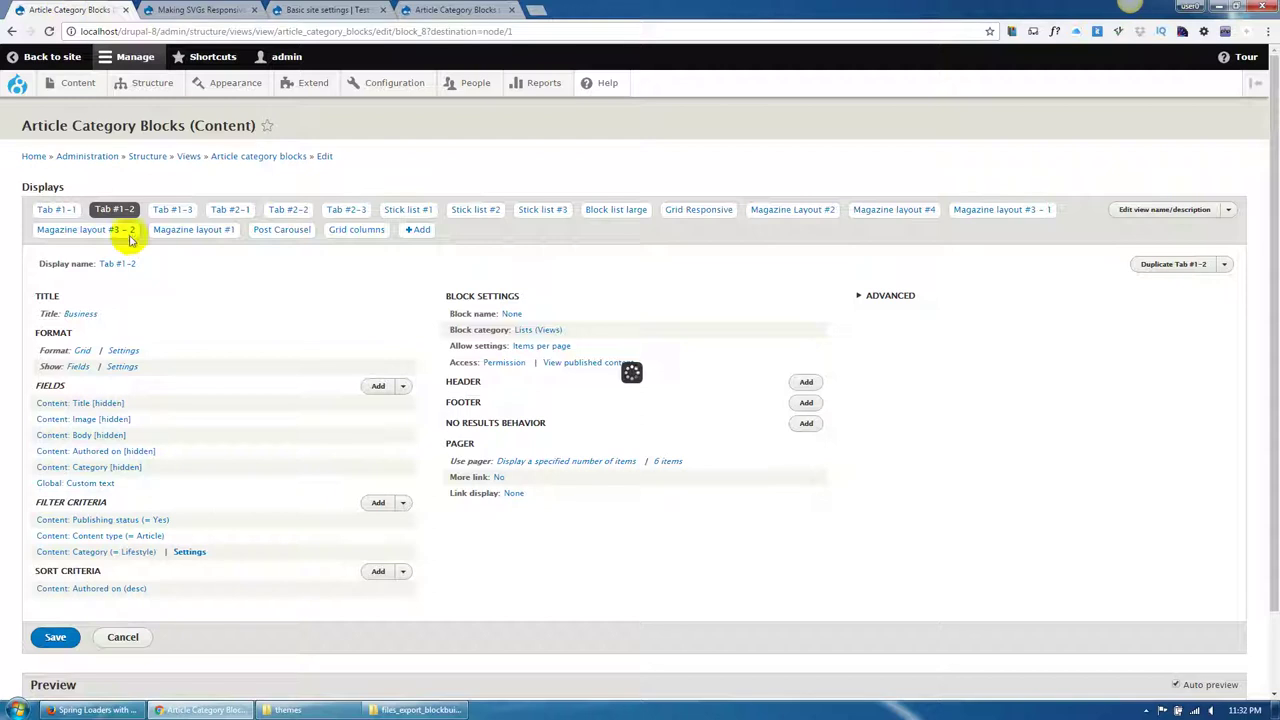
{"action": "left_click", "coordinate": [115, 554]}
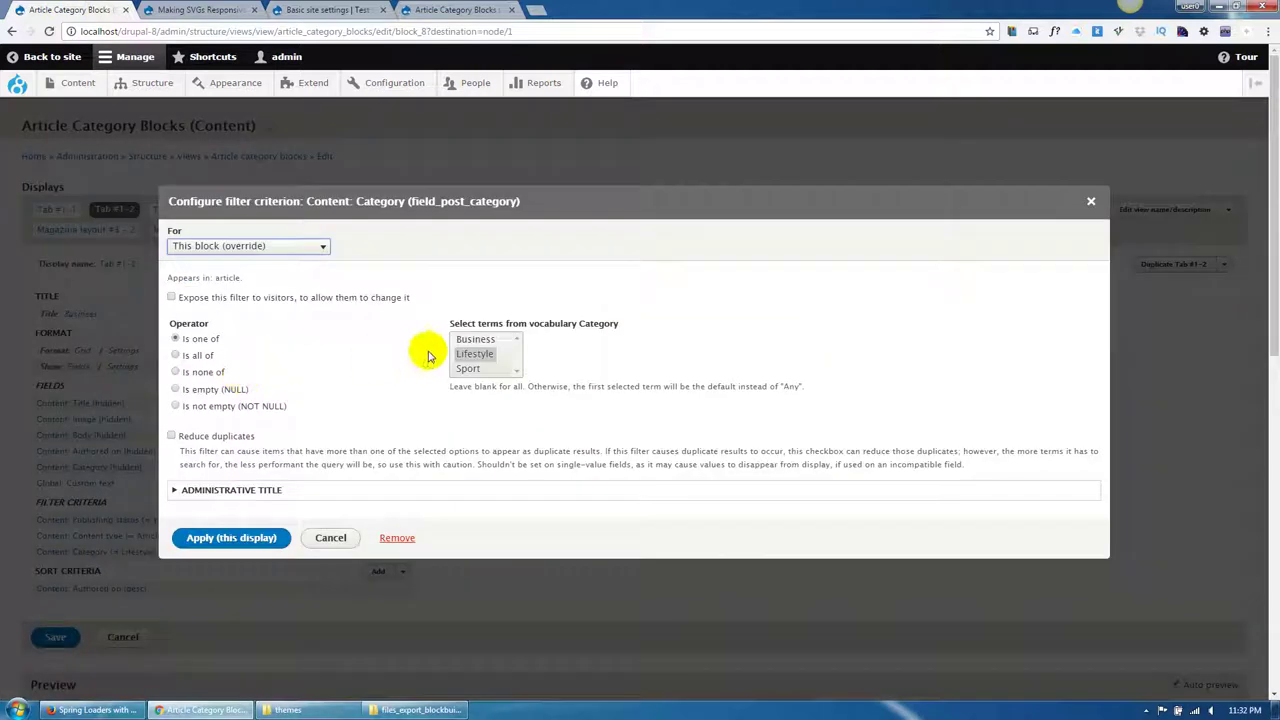
{"action": "left_click", "coordinate": [467, 369]}
{"action": "left_click", "coordinate": [258, 537]}
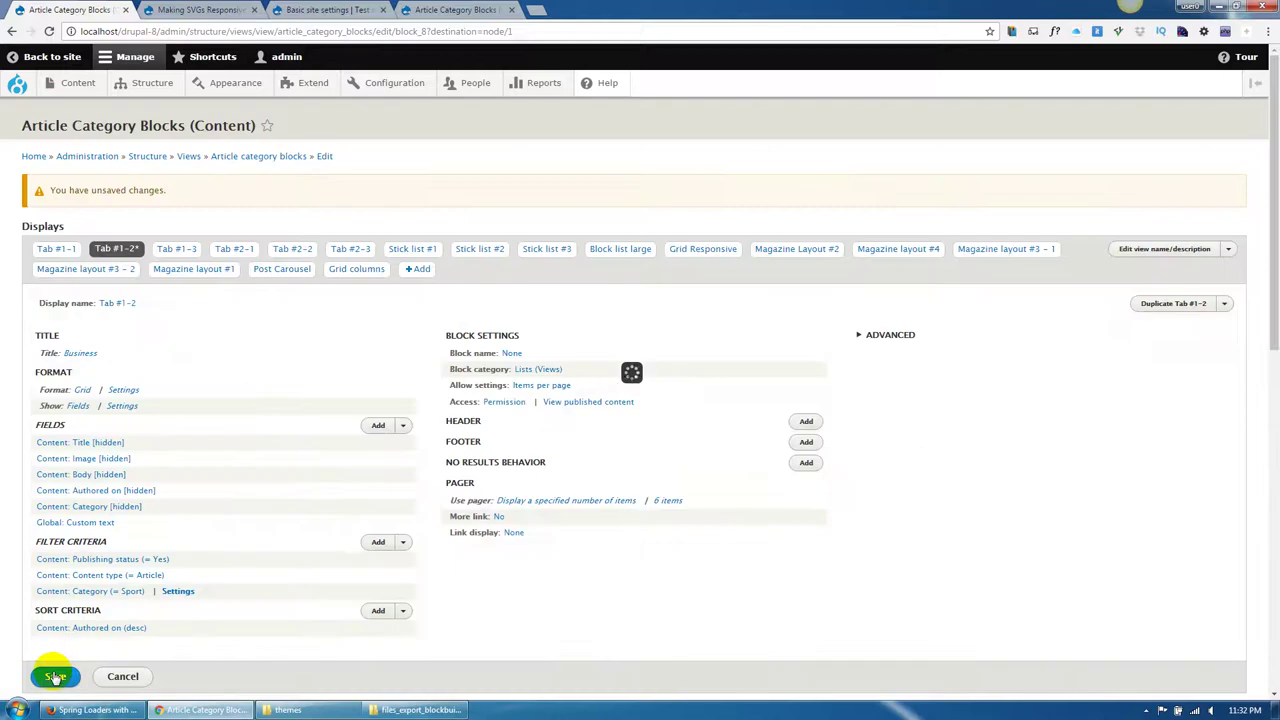
{"action": "left_click", "coordinate": [55, 677]}
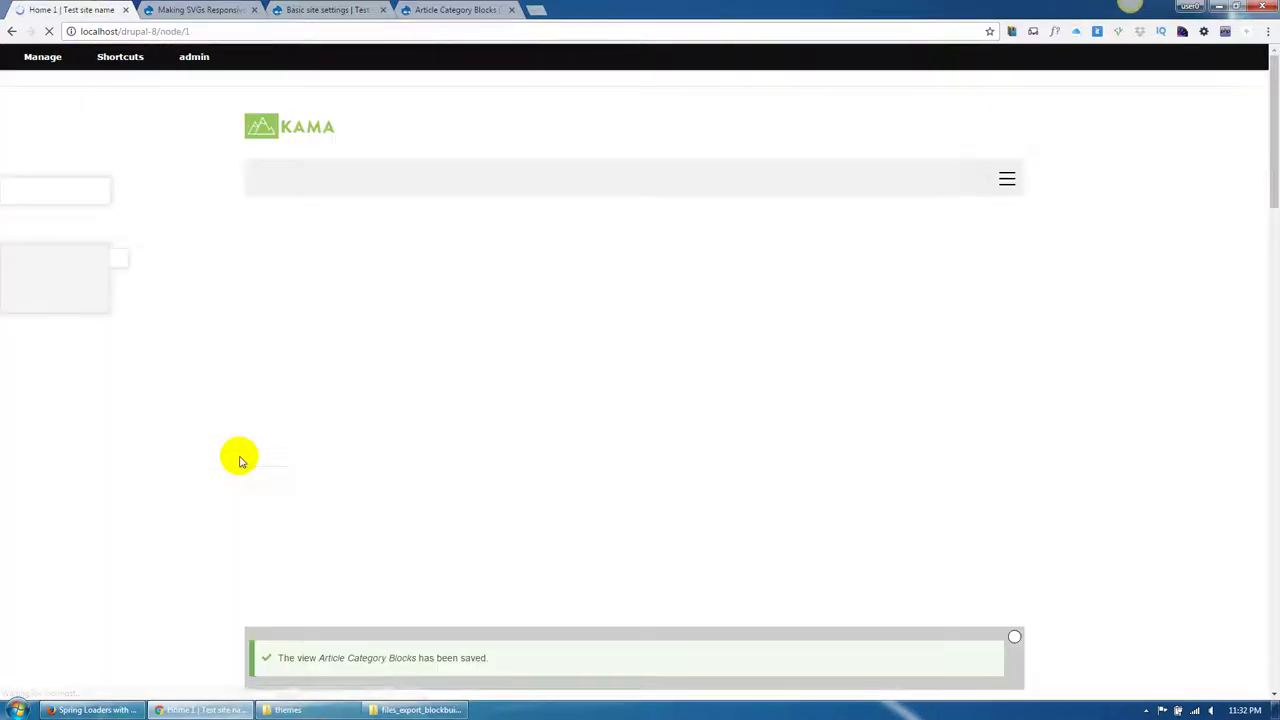
Check the articles under the Life Style and Sport tabs on the Home 1 page.
{"action": "scroll", "coordinate": [209, 466], "scroll_direction": "down", "scroll_amount": 4}
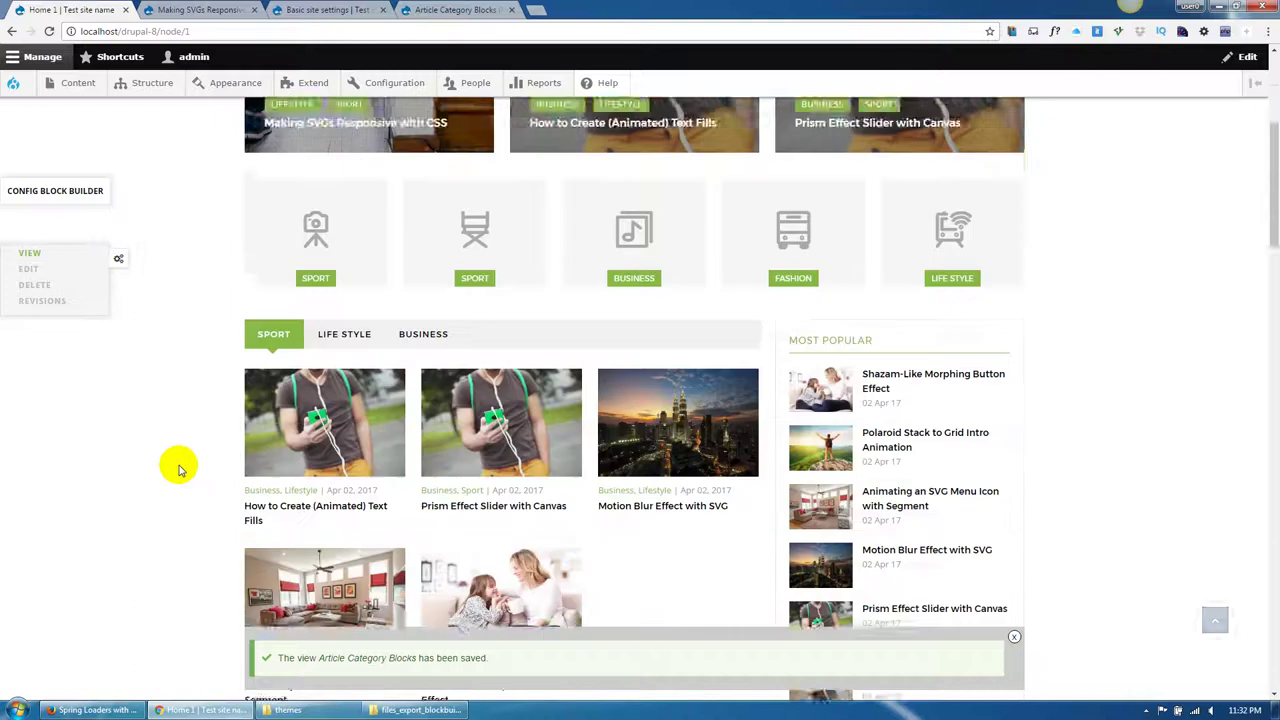
{"action": "left_click", "coordinate": [340, 297]}
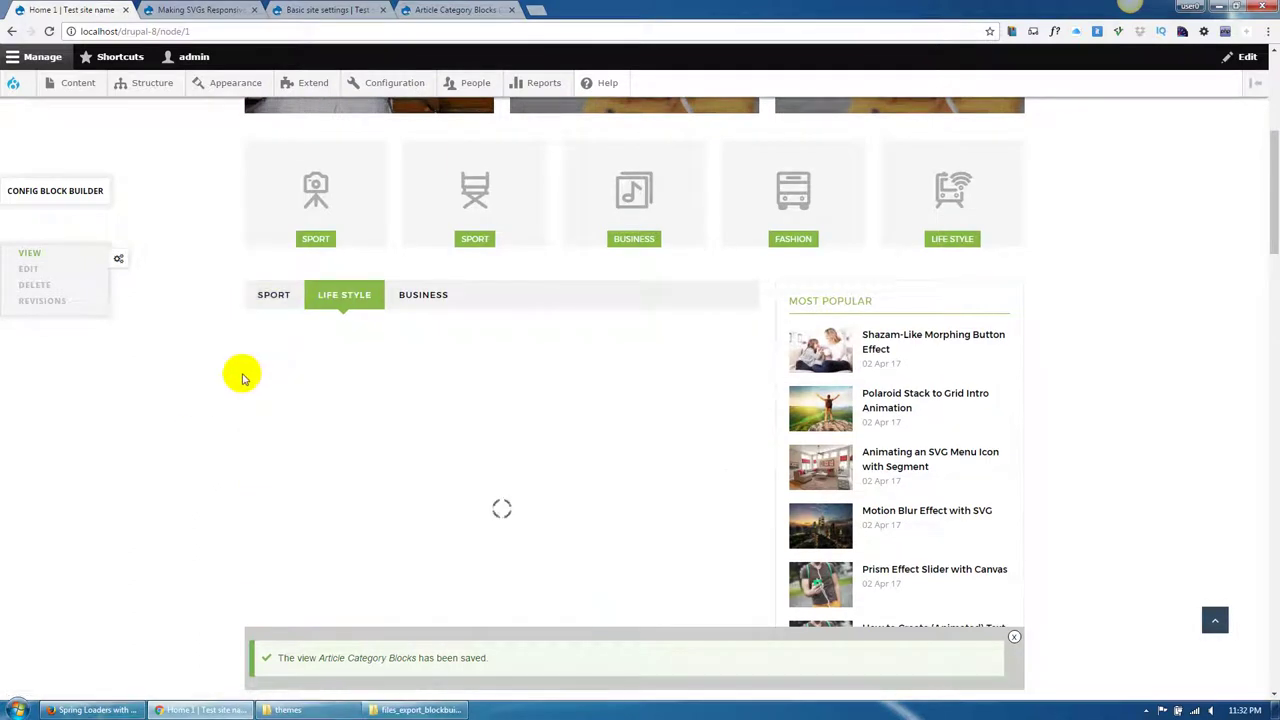
{"action": "left_click", "coordinate": [279, 300]}
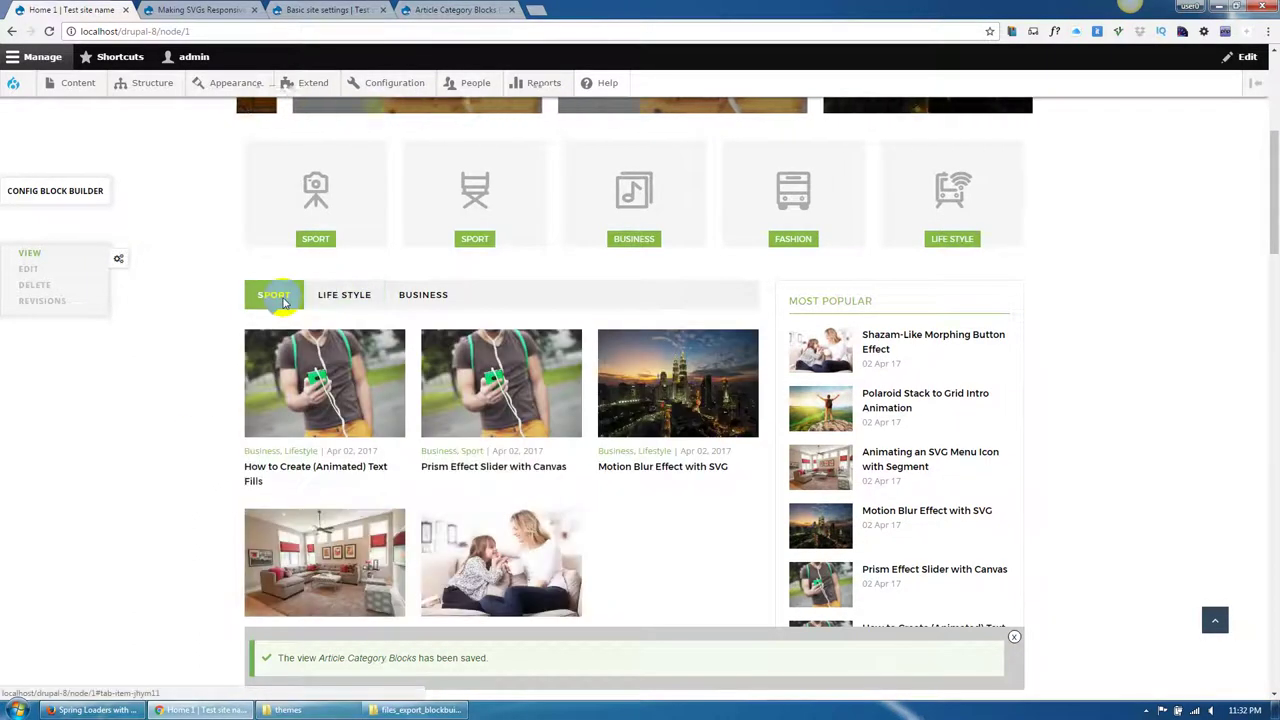
Open the Sport tab's view display, Tab #1-1, inspect its Category filter and save the view as it is.
{"action": "left_click", "coordinate": [742, 359]}
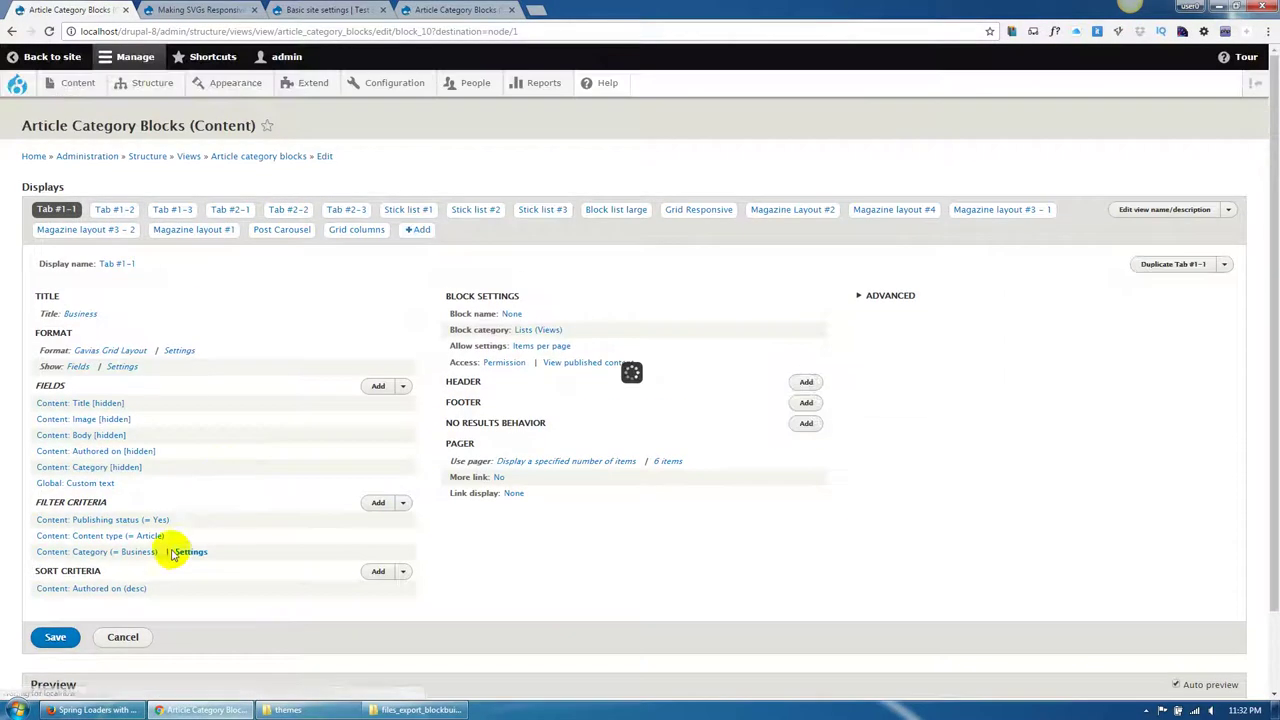
{"action": "left_click", "coordinate": [138, 556]}
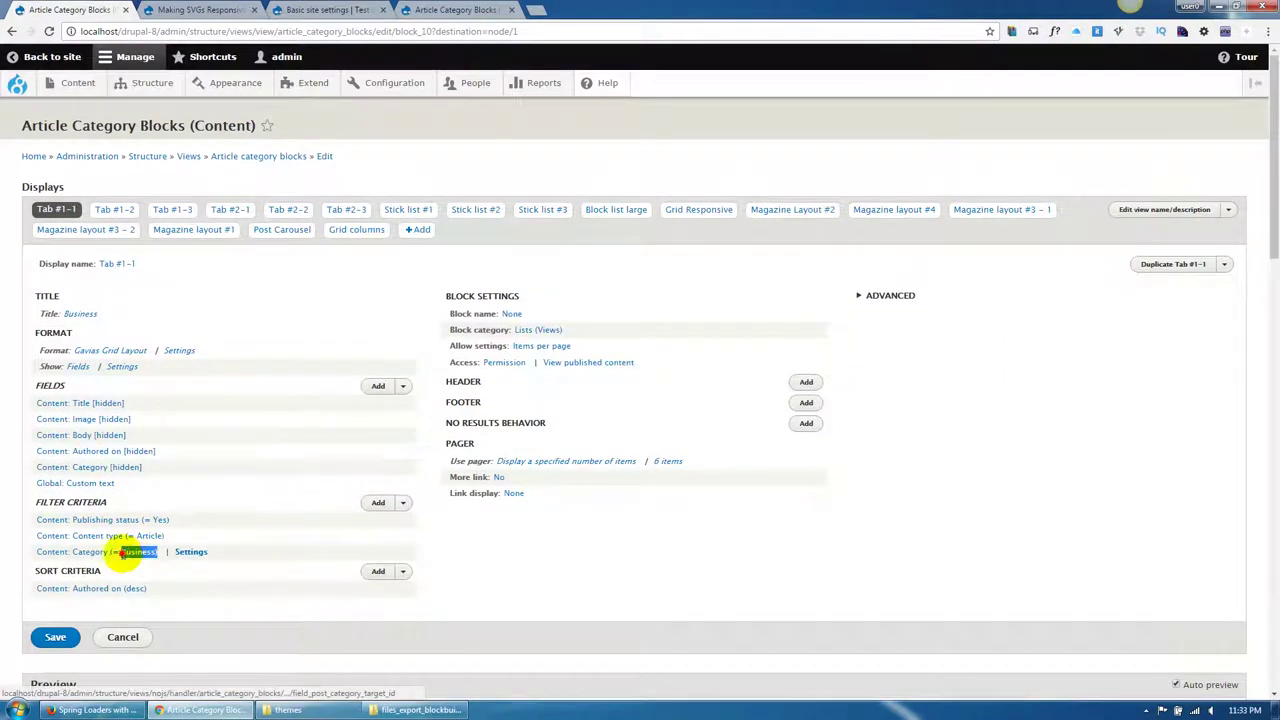
{"action": "left_click", "coordinate": [55, 637]}
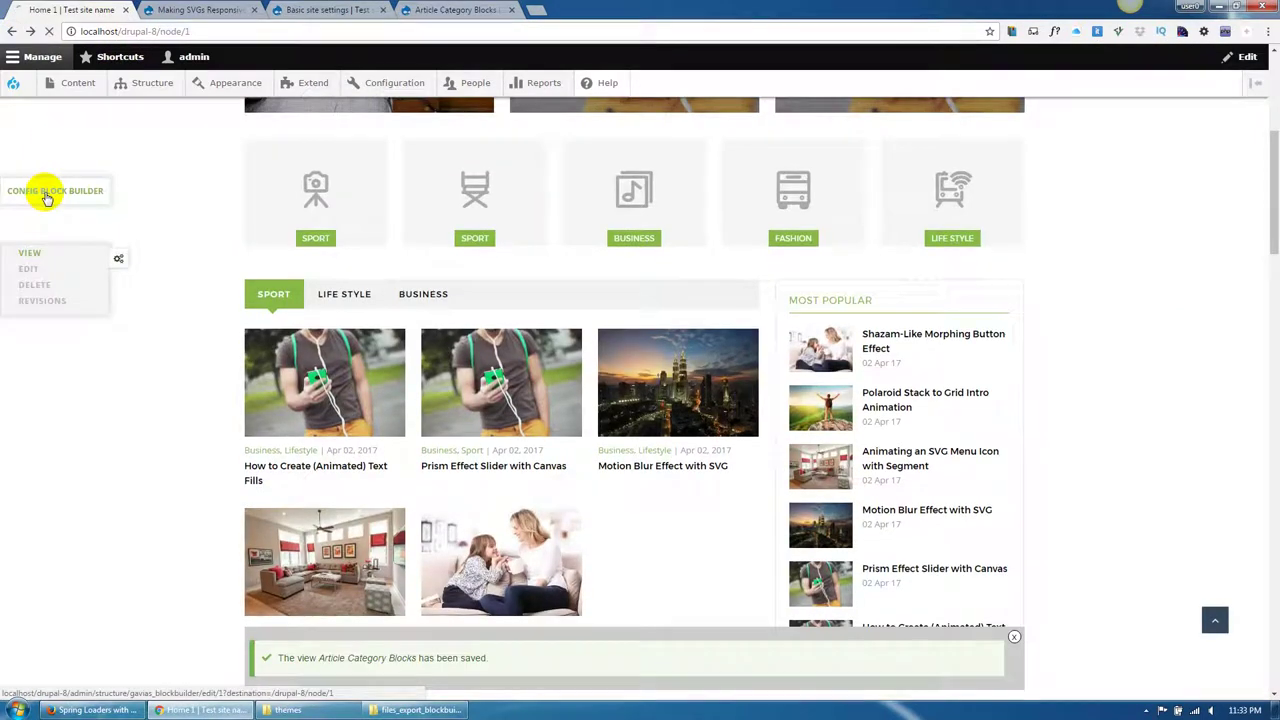
Open the Tabs Views Ajax element in the Home 1 block builder and set Title 1 to Business.
{"action": "left_click", "coordinate": [45, 192]}
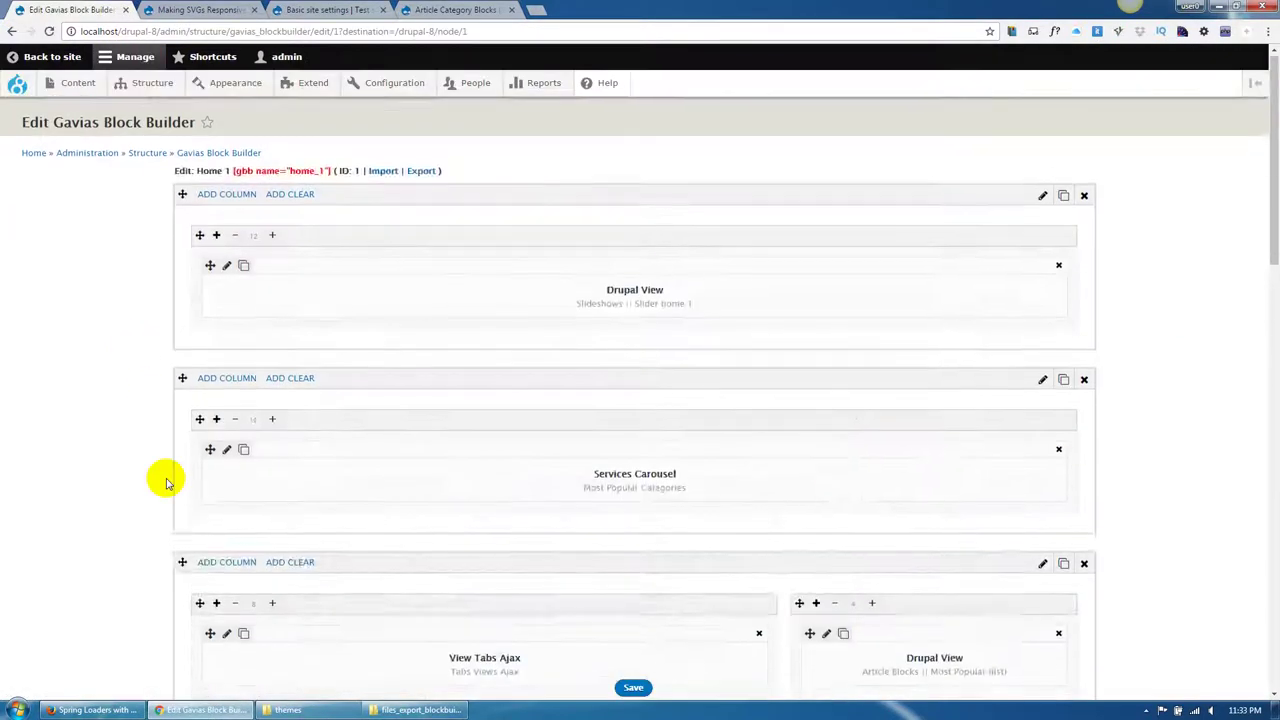
{"action": "scroll", "coordinate": [166, 478], "scroll_direction": "down", "scroll_amount": 3}
{"action": "scroll", "coordinate": [168, 470], "scroll_direction": "down", "scroll_amount": 2}
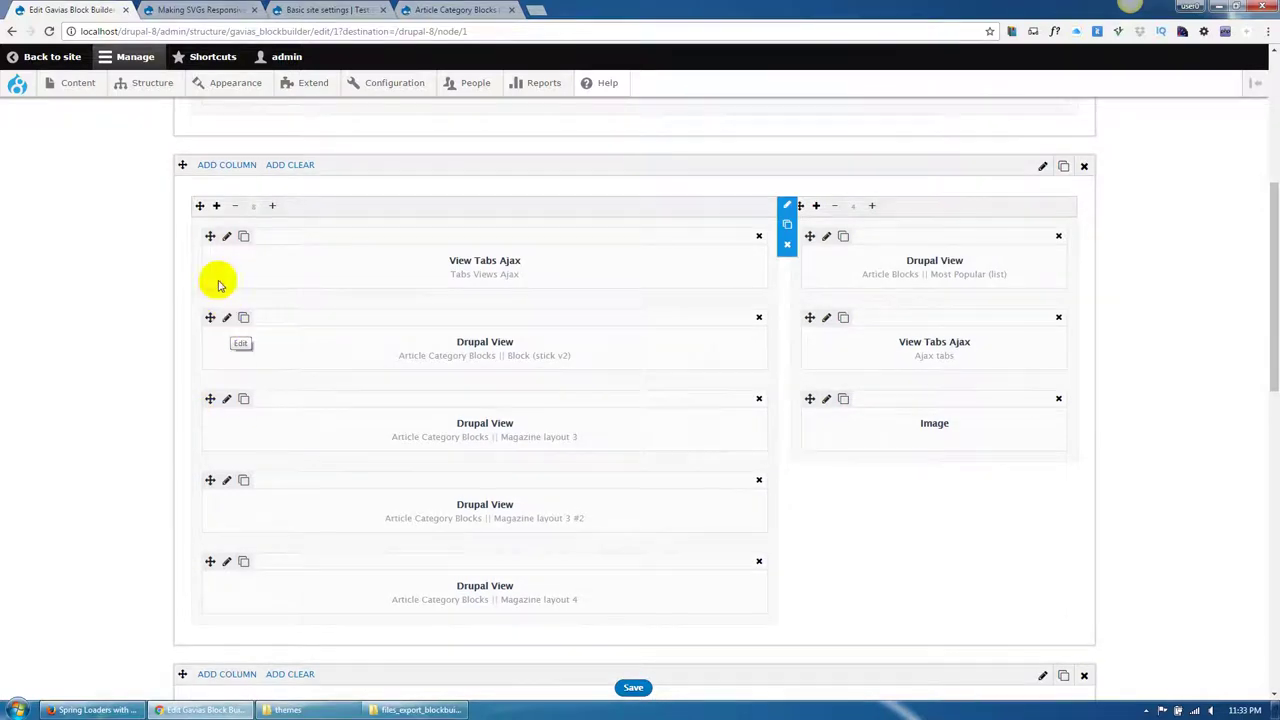
{"action": "left_click", "coordinate": [226, 237]}
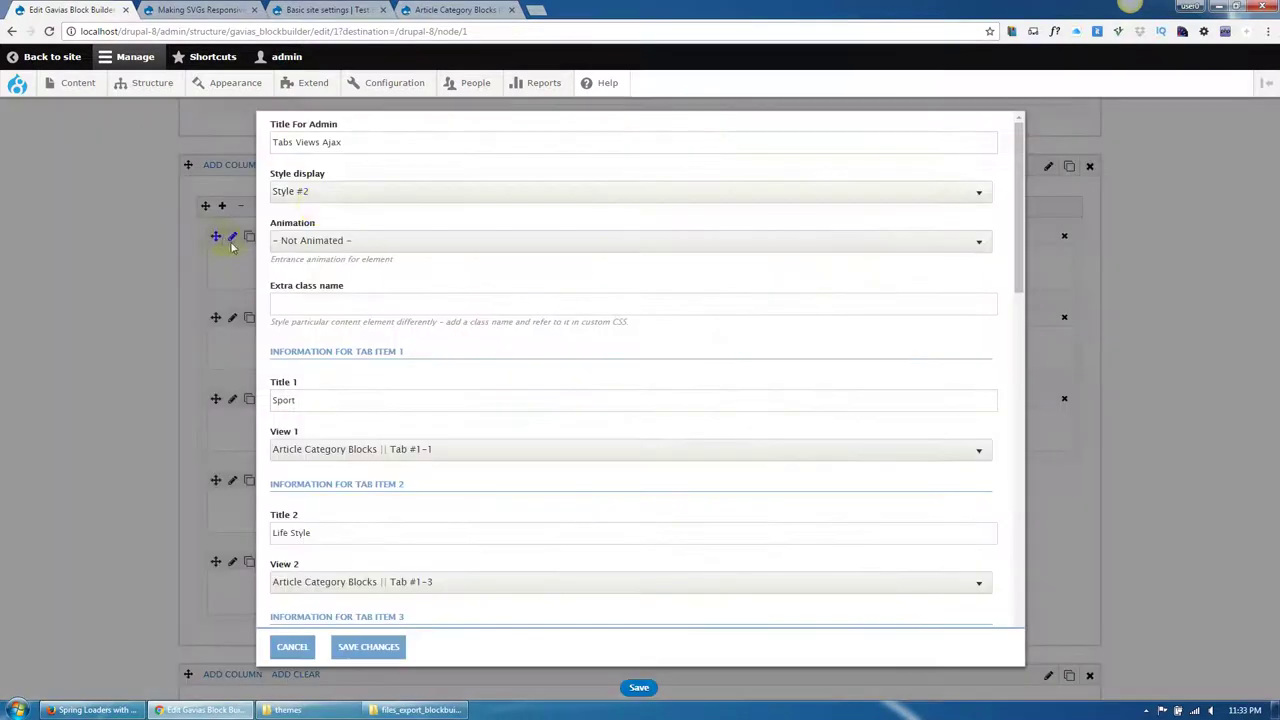
{"action": "double_click", "coordinate": [314, 401]}
{"action": "type", "text": "Business"}
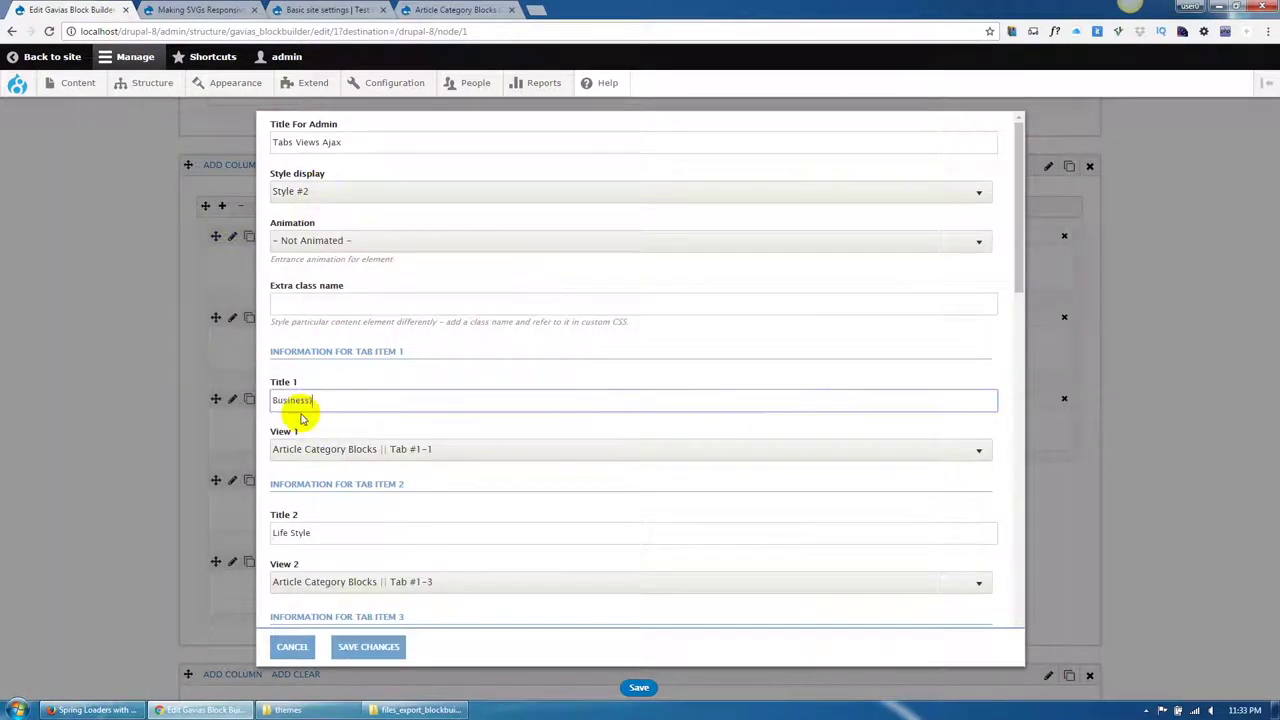
Set Title 3 of the Tabs Views Ajax element to Sport, then save the element and the Home 1 layout.
{"action": "left_click", "coordinate": [326, 537]}
{"action": "scroll", "coordinate": [323, 520], "scroll_direction": "down", "scroll_amount": 2}
{"action": "left_click", "coordinate": [262, 462]}
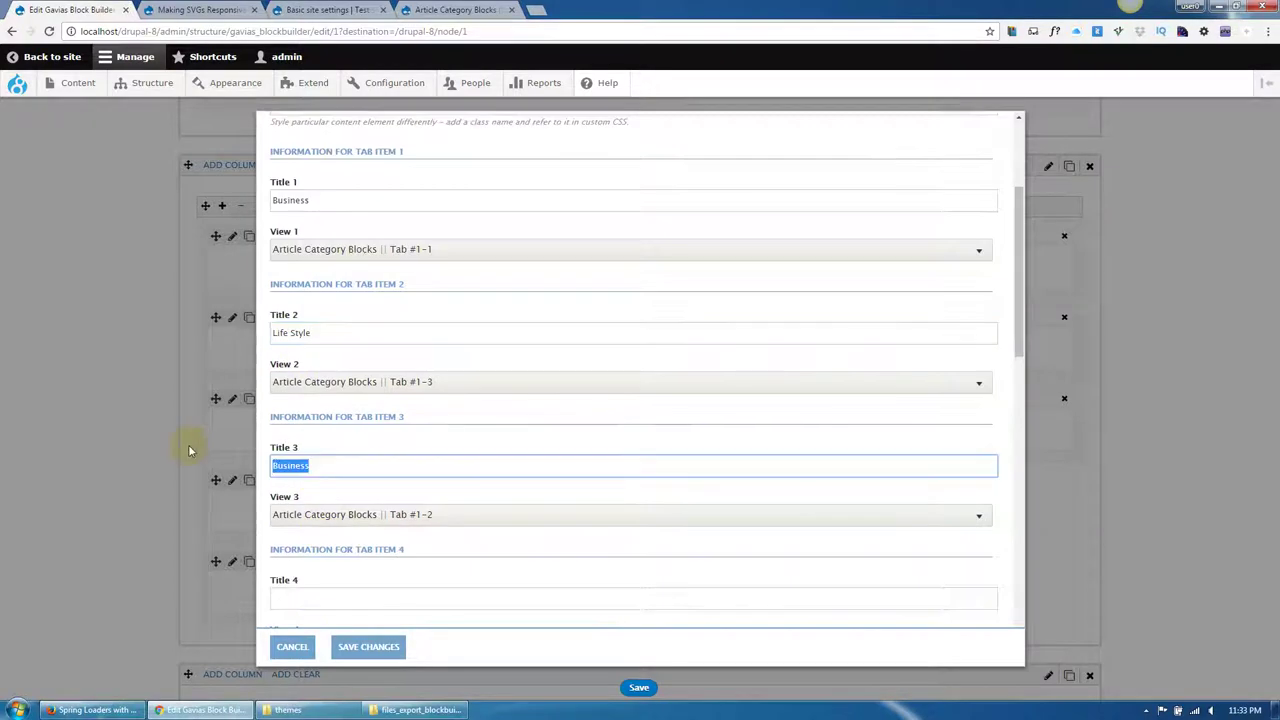
{"action": "type", "text": "Sport"}
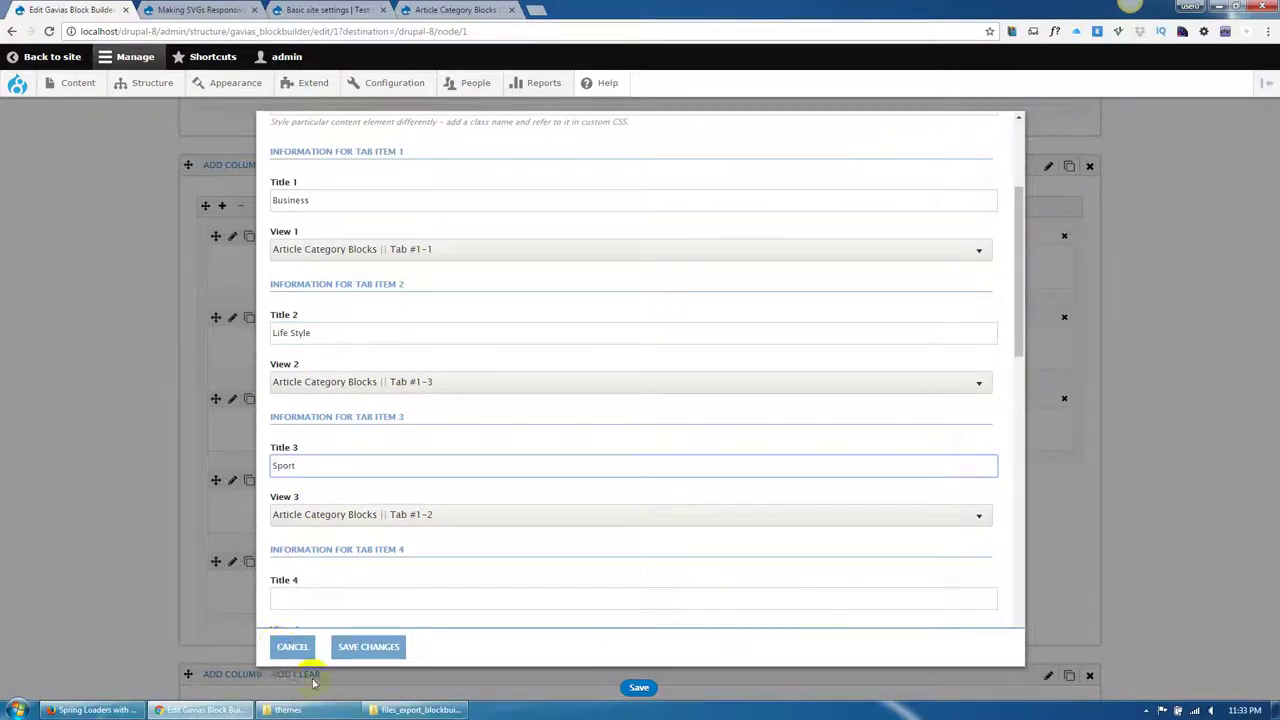
{"action": "left_click", "coordinate": [372, 647]}
{"action": "left_click", "coordinate": [628, 688]}
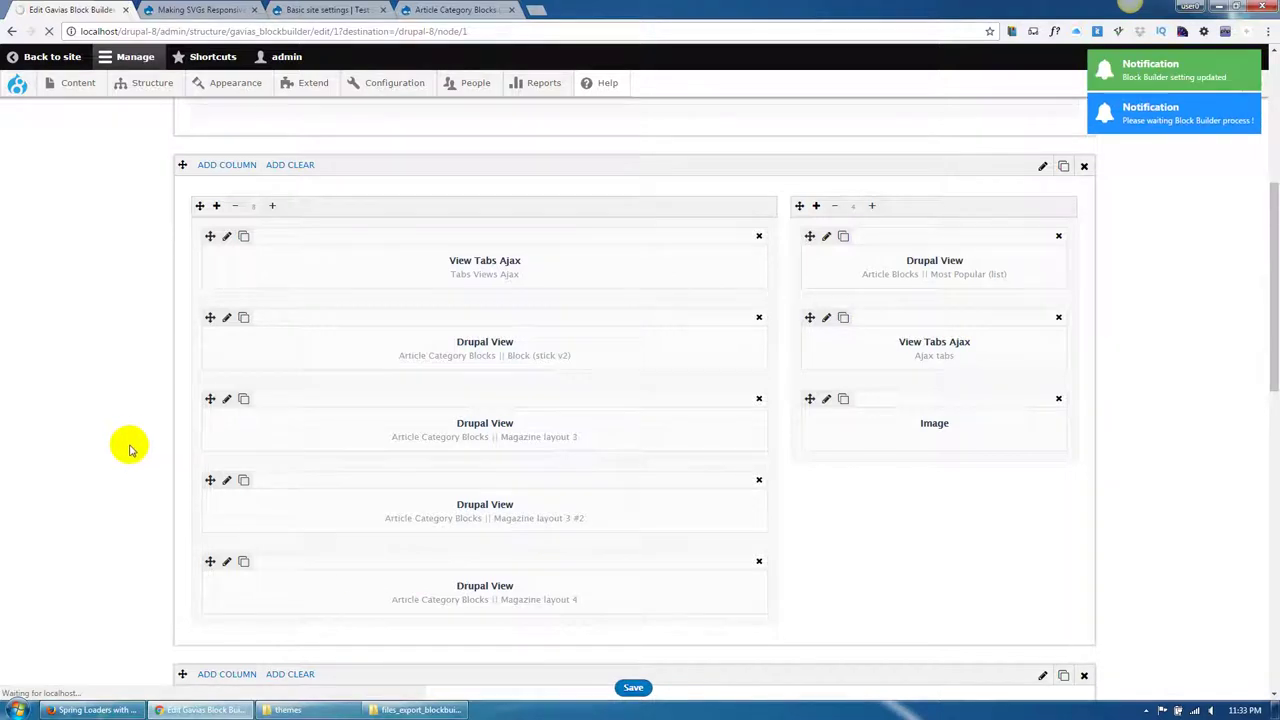
Check the Business, Life Style and Sport tabs on the Home 1 page.
{"action": "scroll", "coordinate": [115, 503], "scroll_direction": "down", "scroll_amount": 2}
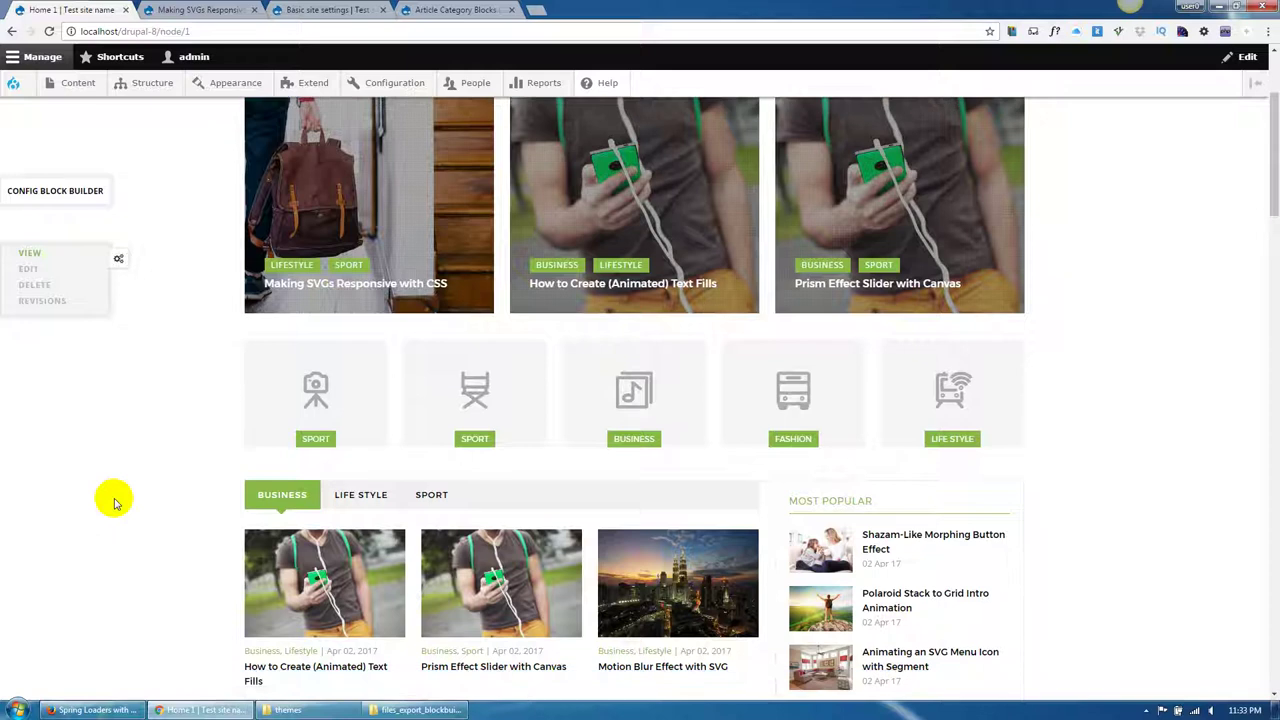
{"action": "scroll", "coordinate": [432, 508], "scroll_direction": "down", "scroll_amount": 2}
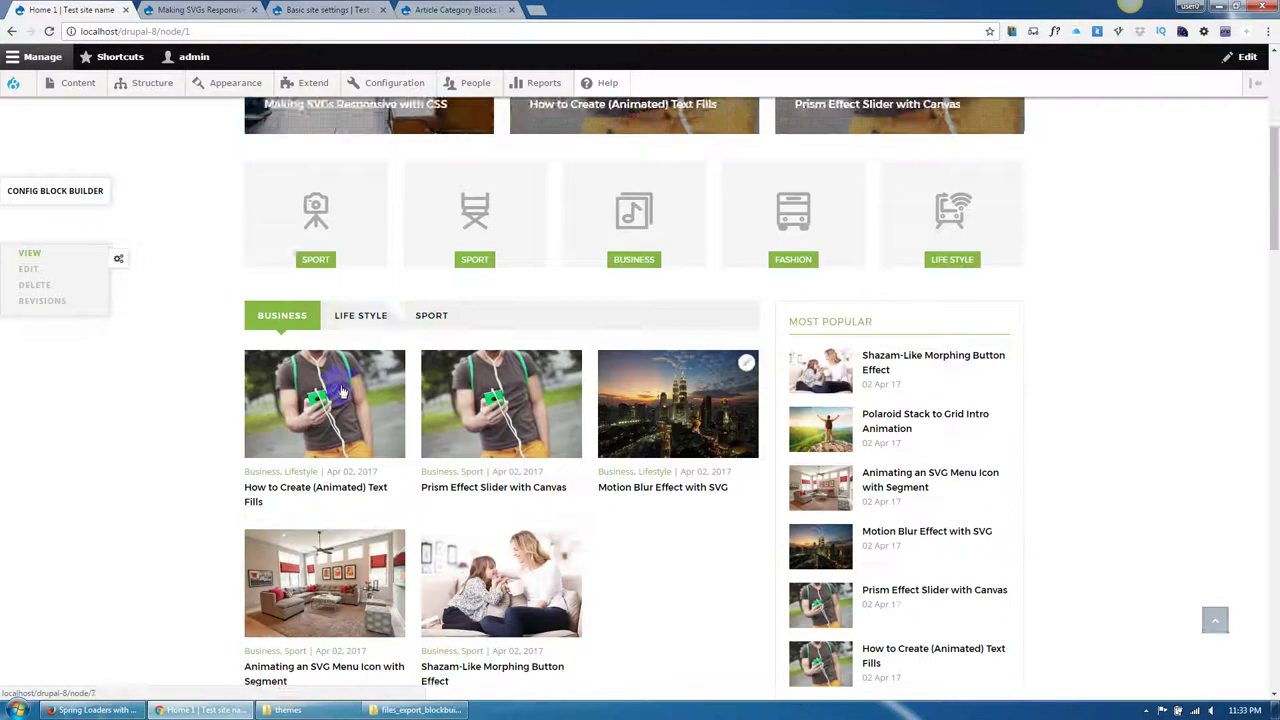
{"action": "left_click", "coordinate": [362, 298]}
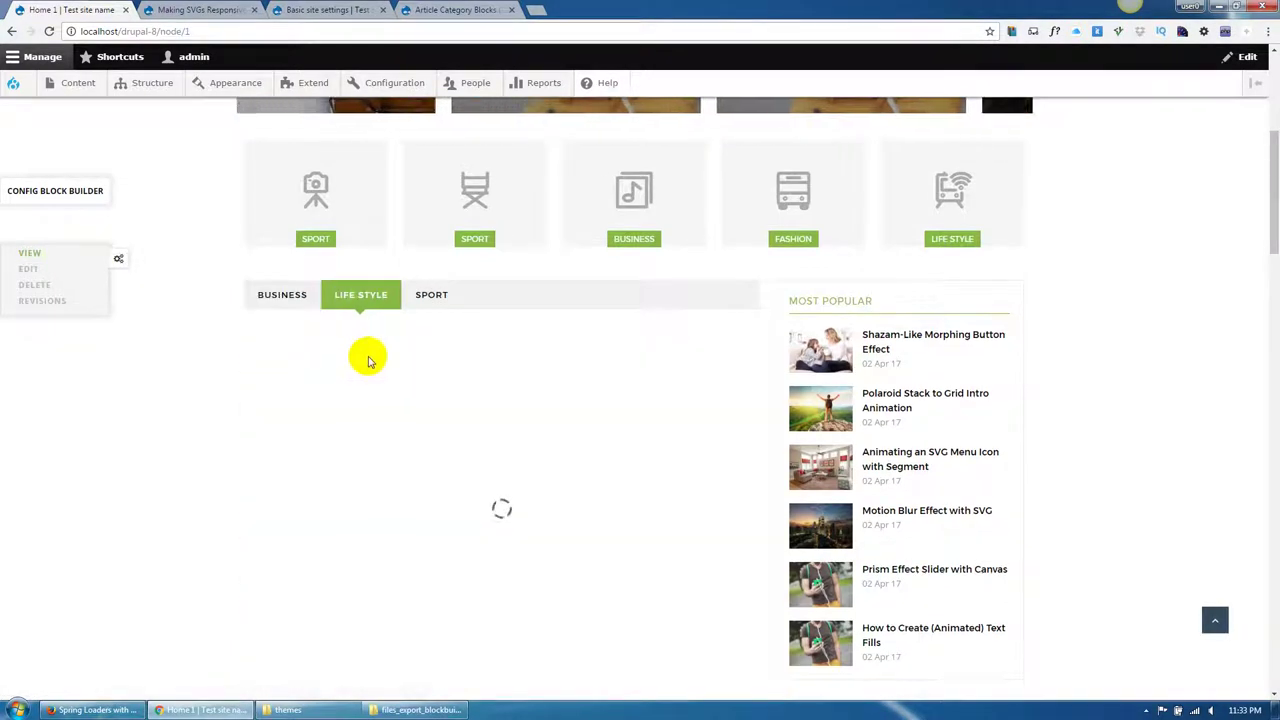
{"action": "left_click", "coordinate": [418, 299]}
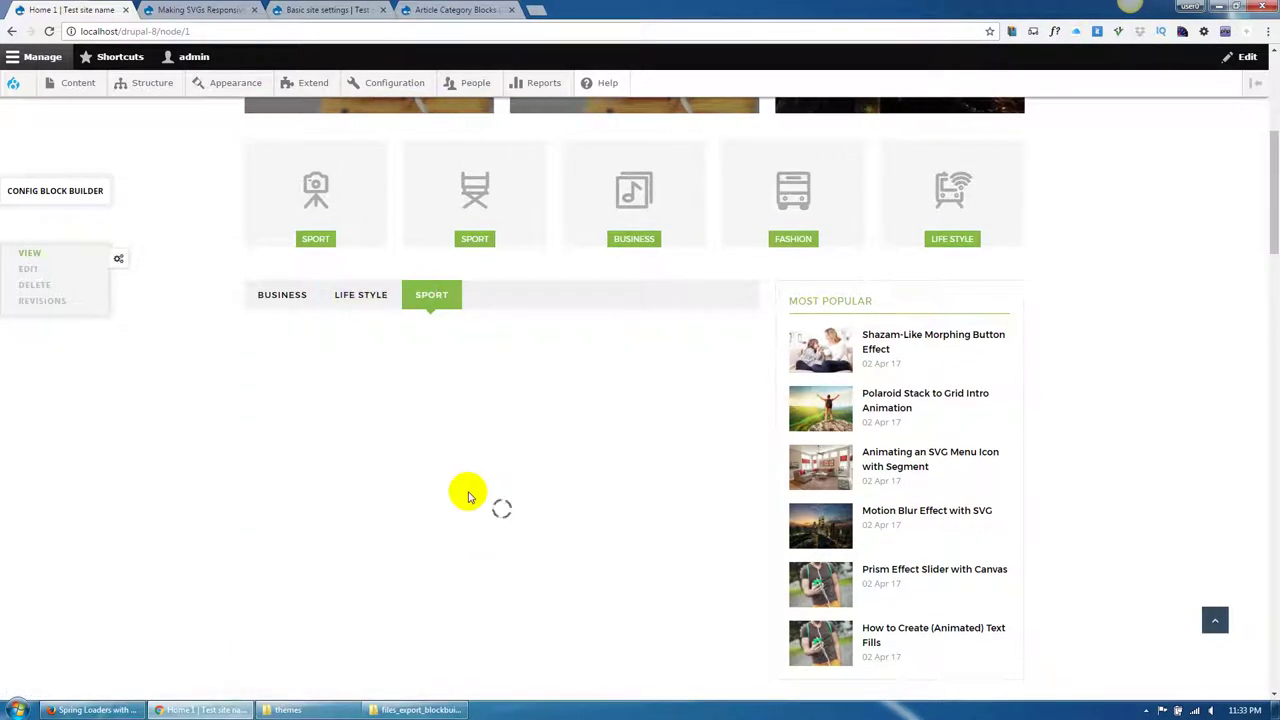
Review the remaining Home 1 sections, including Technology, Featured Video, Gallery and Recommended.
{"action": "scroll", "coordinate": [245, 529], "scroll_direction": "down", "scroll_amount": 7}
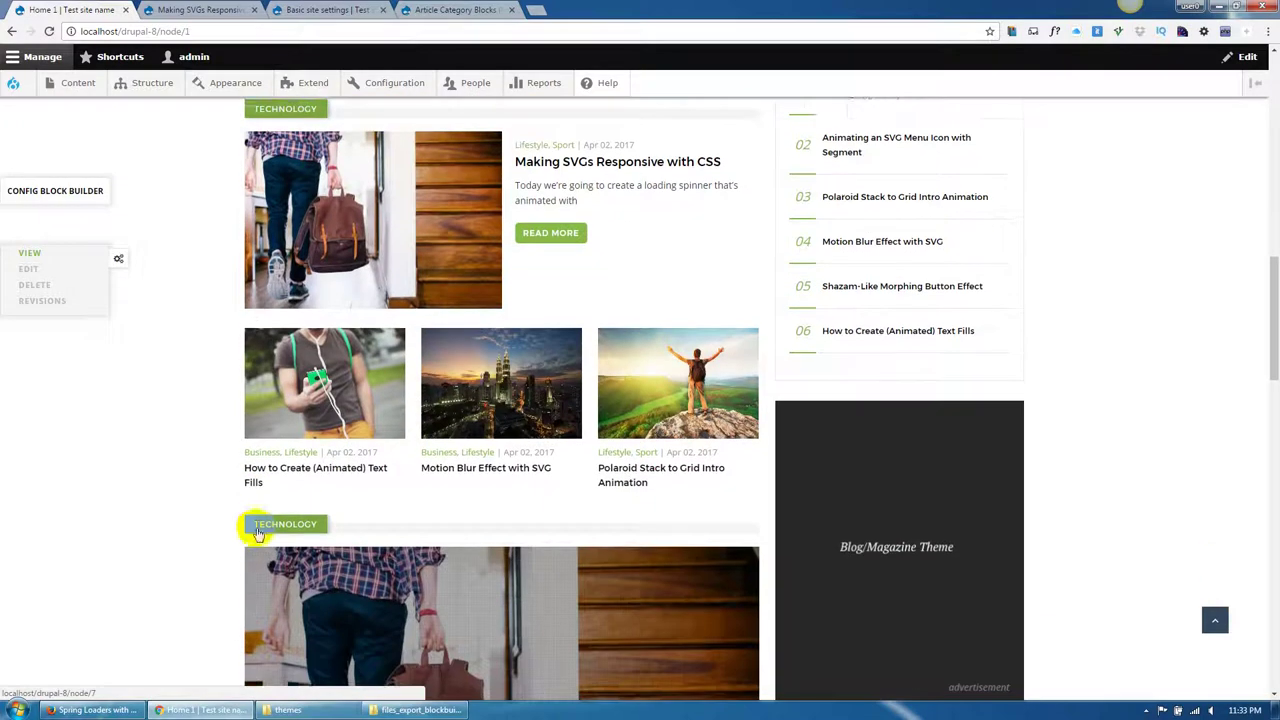
{"action": "scroll", "coordinate": [257, 530], "scroll_direction": "down", "scroll_amount": 2}
{"action": "scroll", "coordinate": [257, 523], "scroll_direction": "up", "scroll_amount": 1}
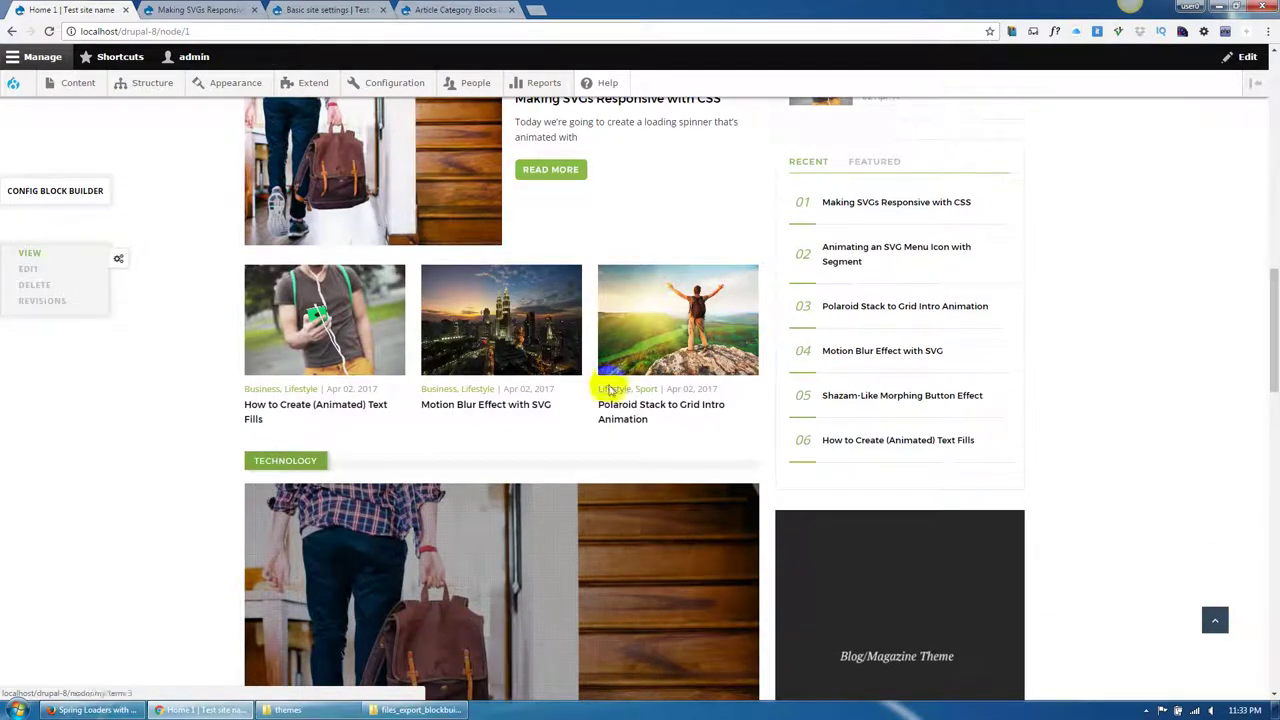
{"action": "scroll", "coordinate": [173, 440], "scroll_direction": "down", "scroll_amount": 1}
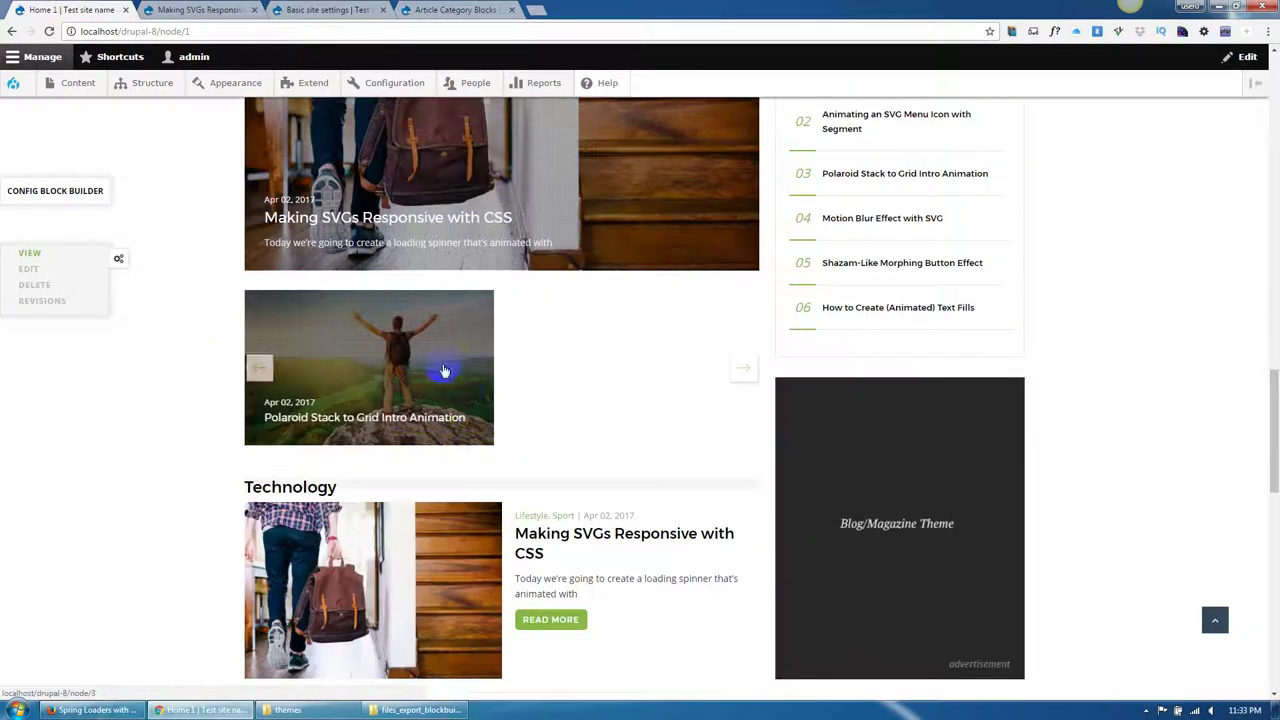
{"action": "scroll", "coordinate": [167, 532], "scroll_direction": "down", "scroll_amount": 3}
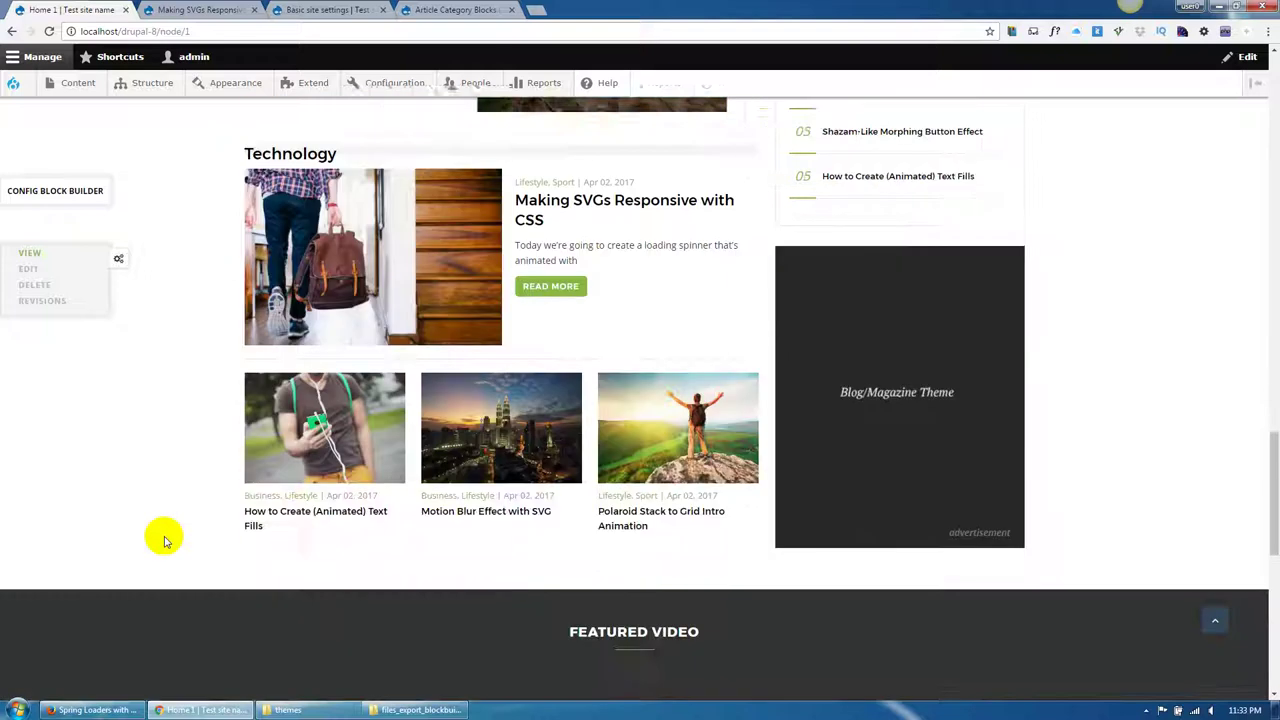
{"action": "scroll", "coordinate": [480, 409], "scroll_direction": "down", "scroll_amount": 3}
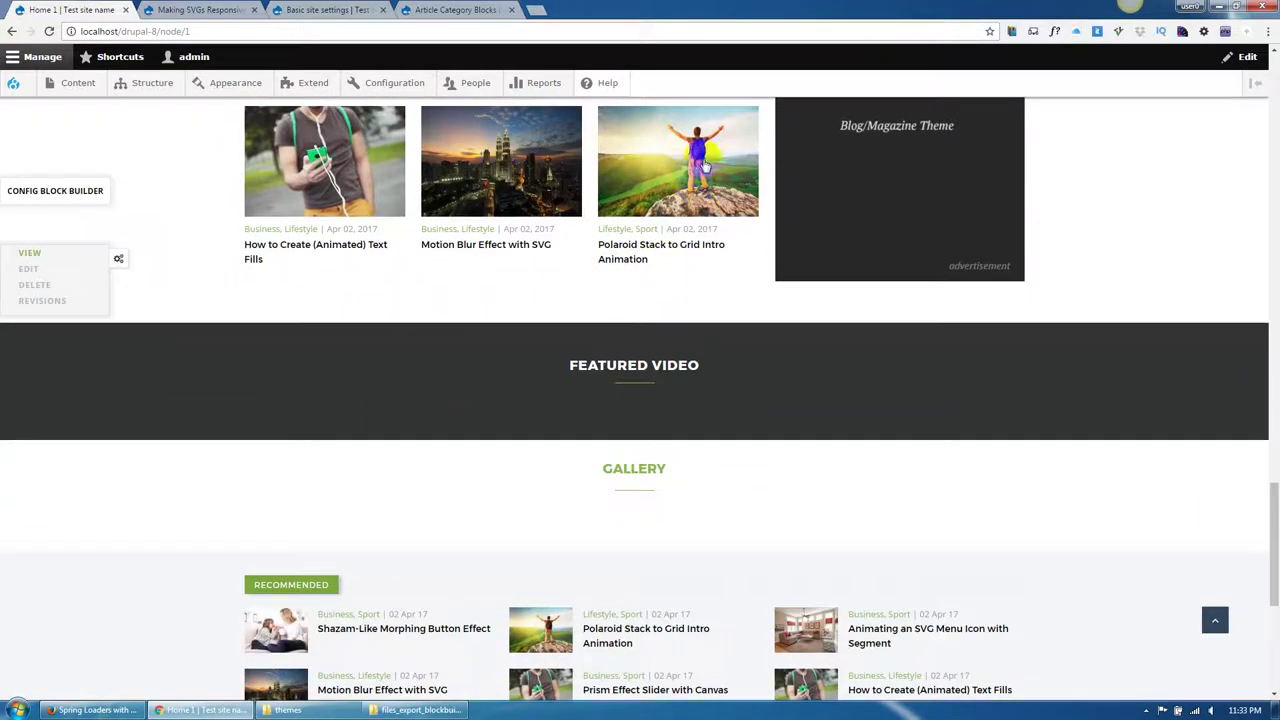
{"action": "scroll", "coordinate": [271, 586], "scroll_direction": "down", "scroll_amount": 4}
{"action": "scroll", "coordinate": [271, 586], "scroll_direction": "up", "scroll_amount": 4}
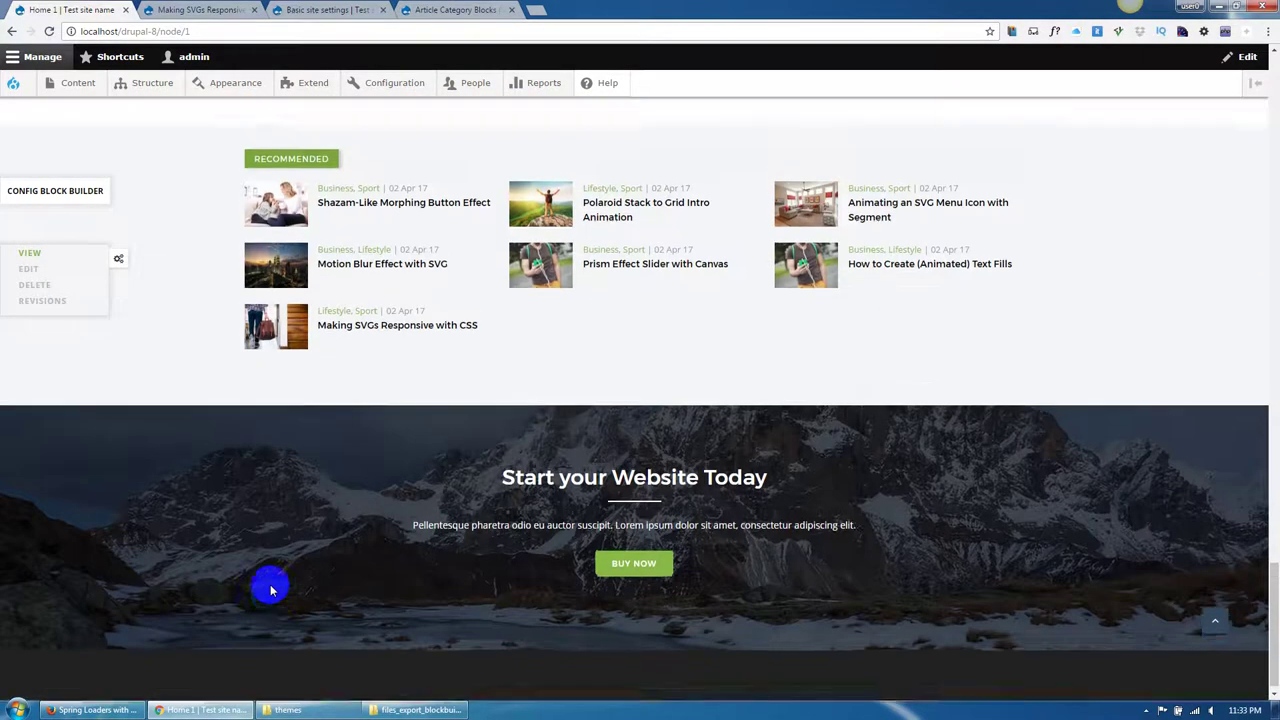
{"action": "left_click_drag", "start_coordinate": [558, 328], "coordinate": [714, 326]}
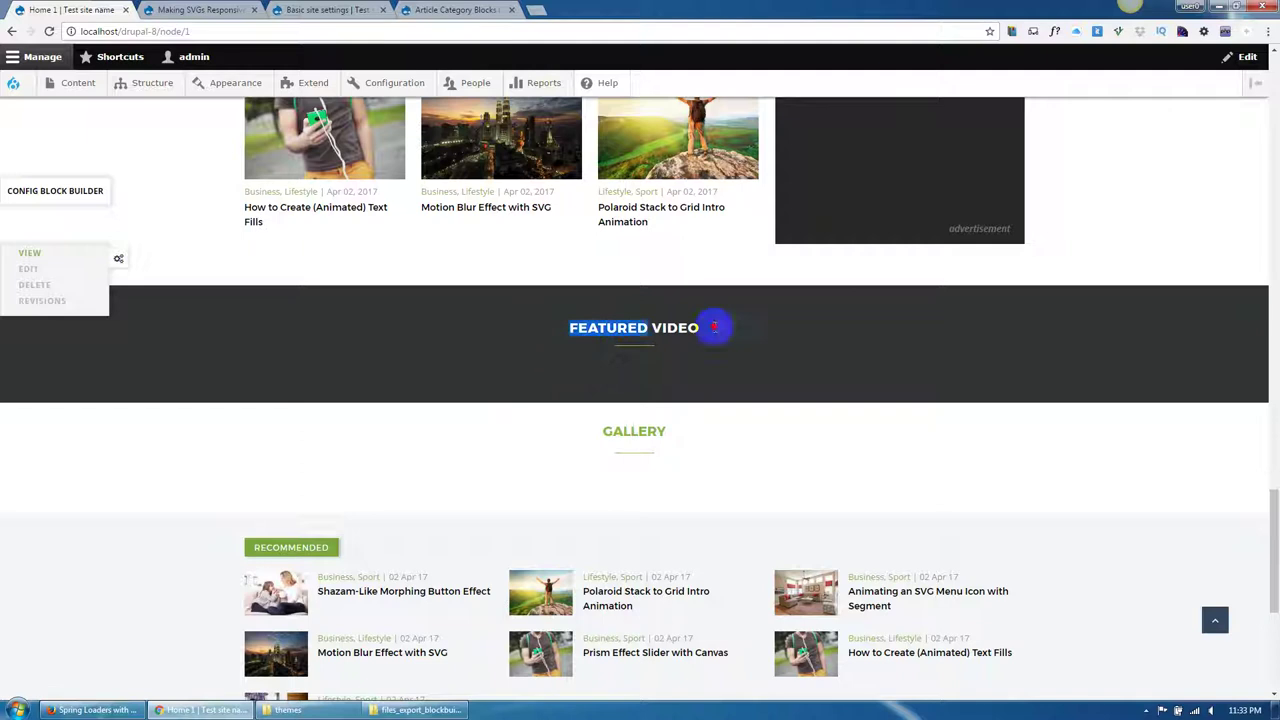
{"action": "left_click", "coordinate": [742, 397]}
Start a new Video content item in a separate browser tab beside Home 1 and title it "Video #1".
{"action": "mouse_move", "coordinate": [74, 83]}
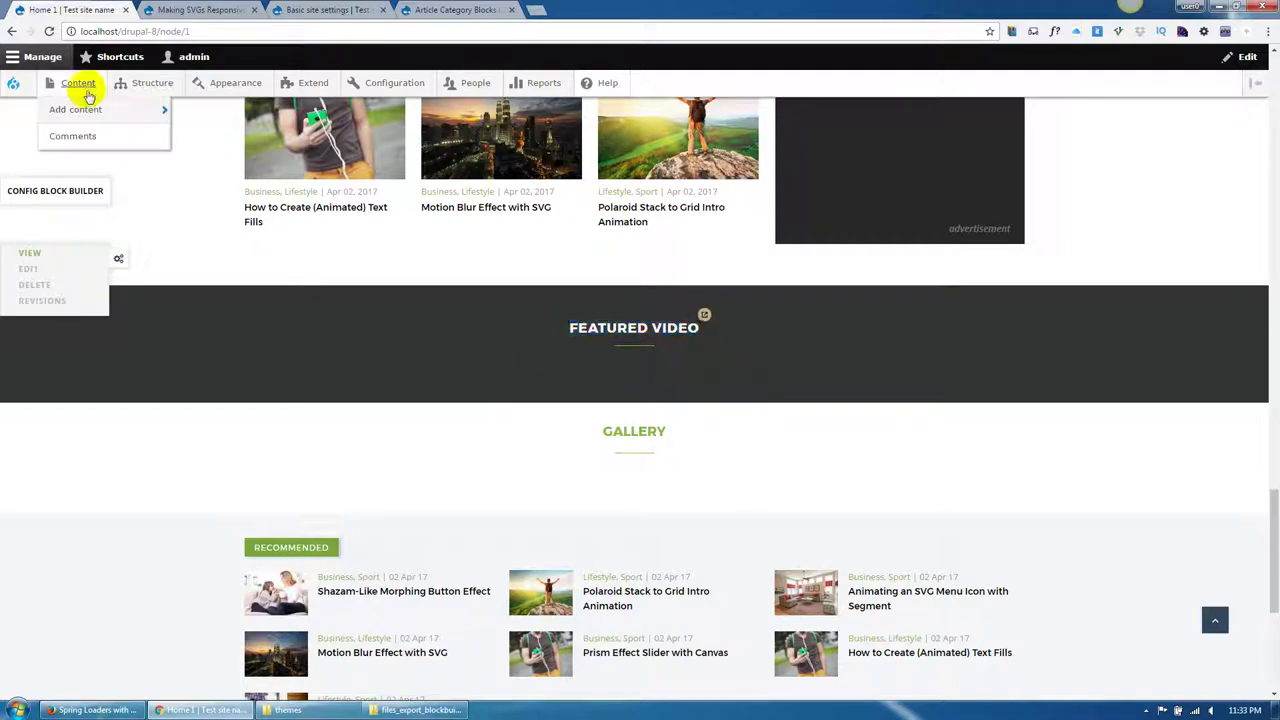
{"action": "mouse_move", "coordinate": [86, 115]}
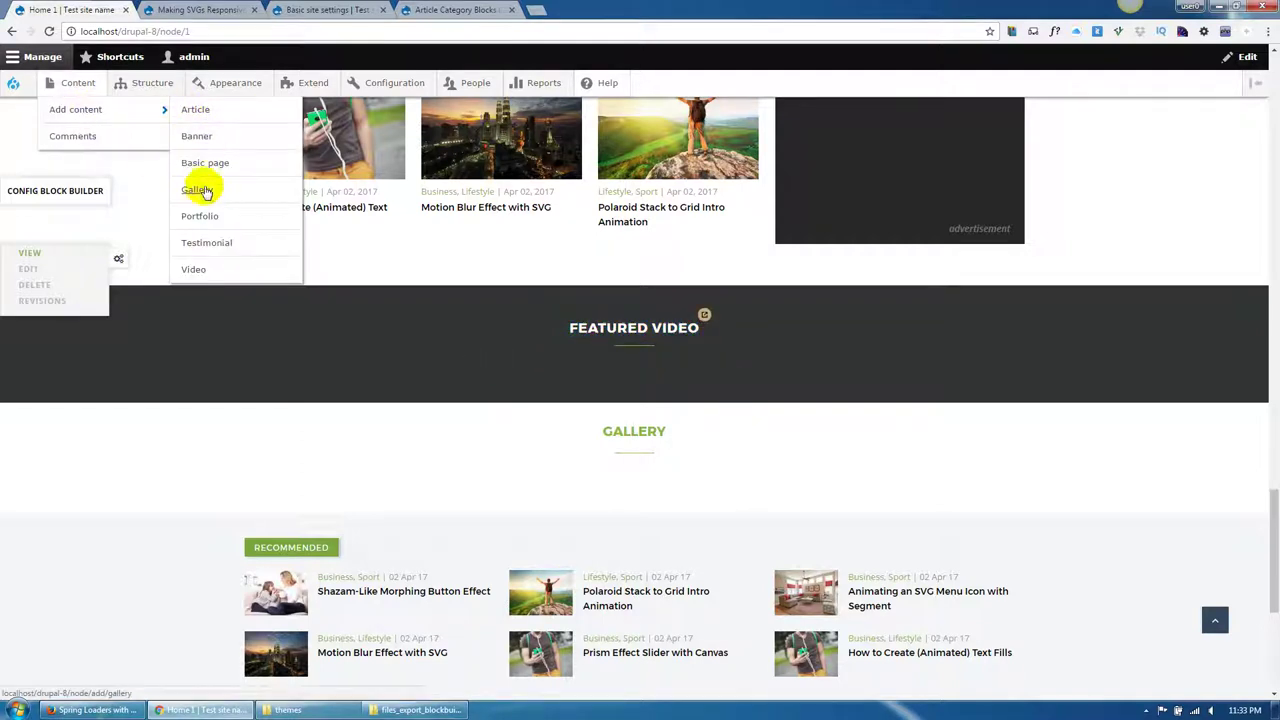
{"action": "middle_click", "coordinate": [193, 271]}
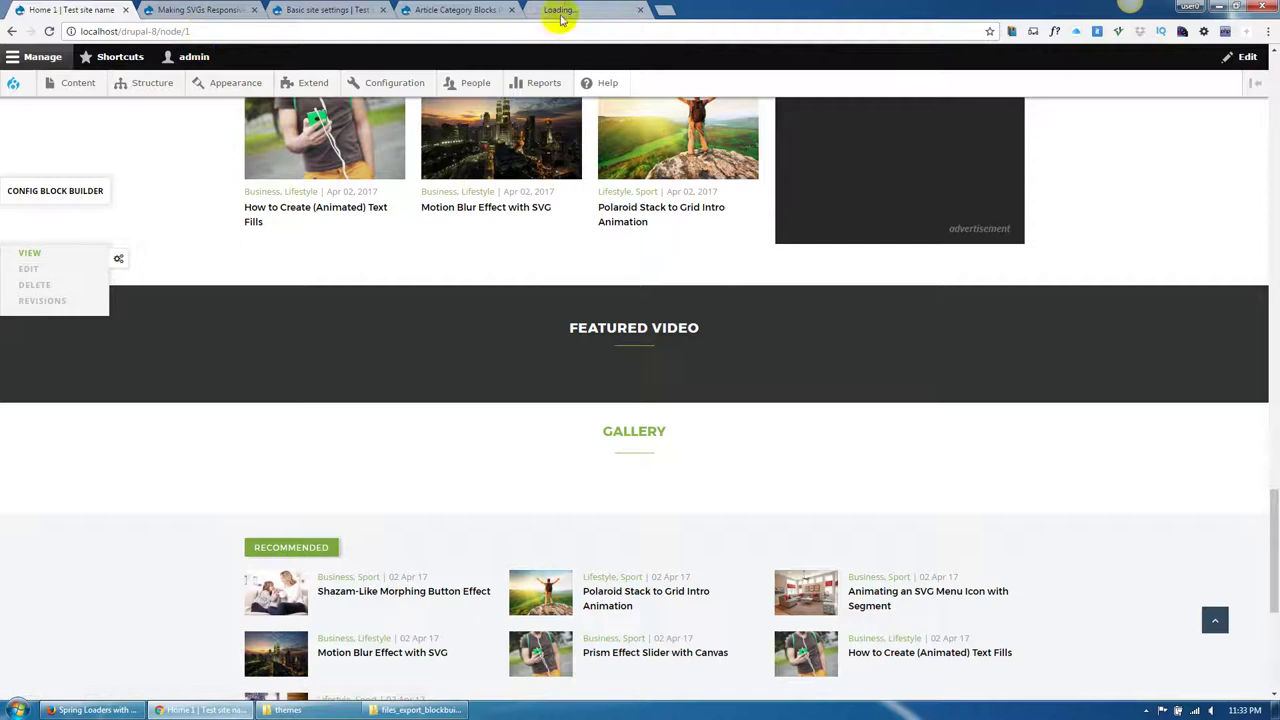
{"action": "left_click_drag", "start_coordinate": [567, 8], "coordinate": [195, 8]}
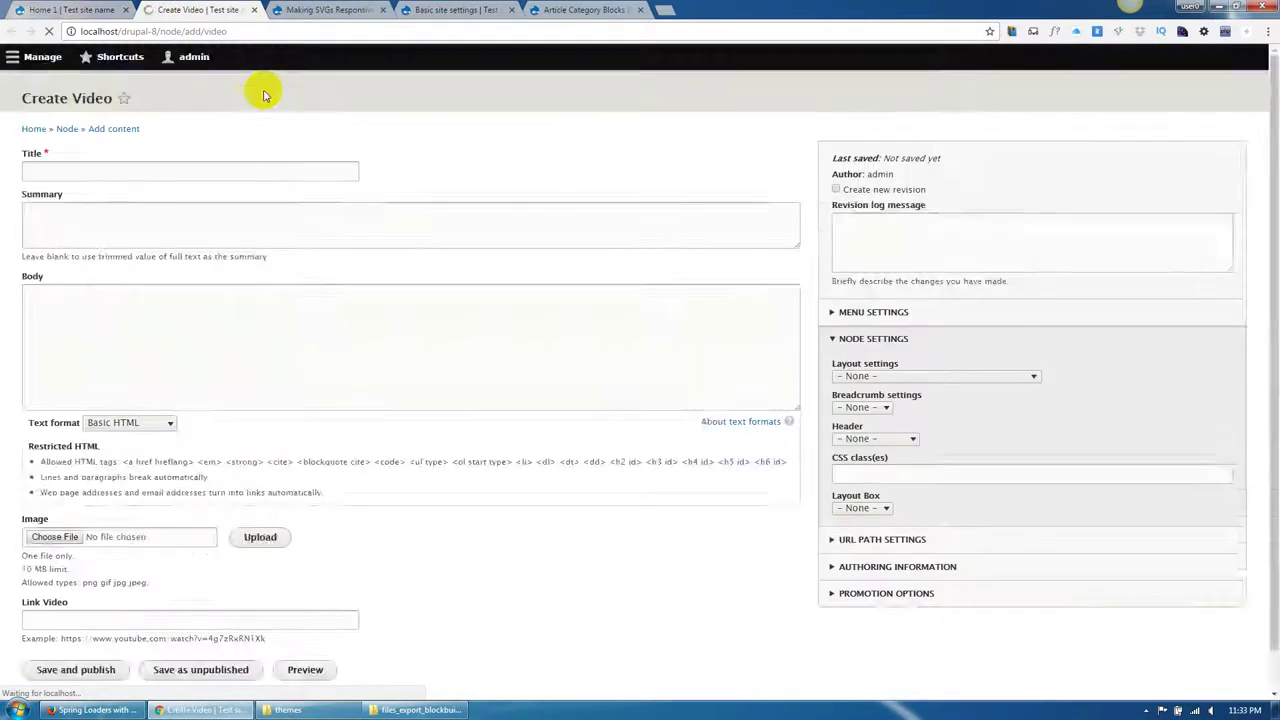
{"action": "left_click", "coordinate": [125, 204]}
{"action": "type", "text": "V"}
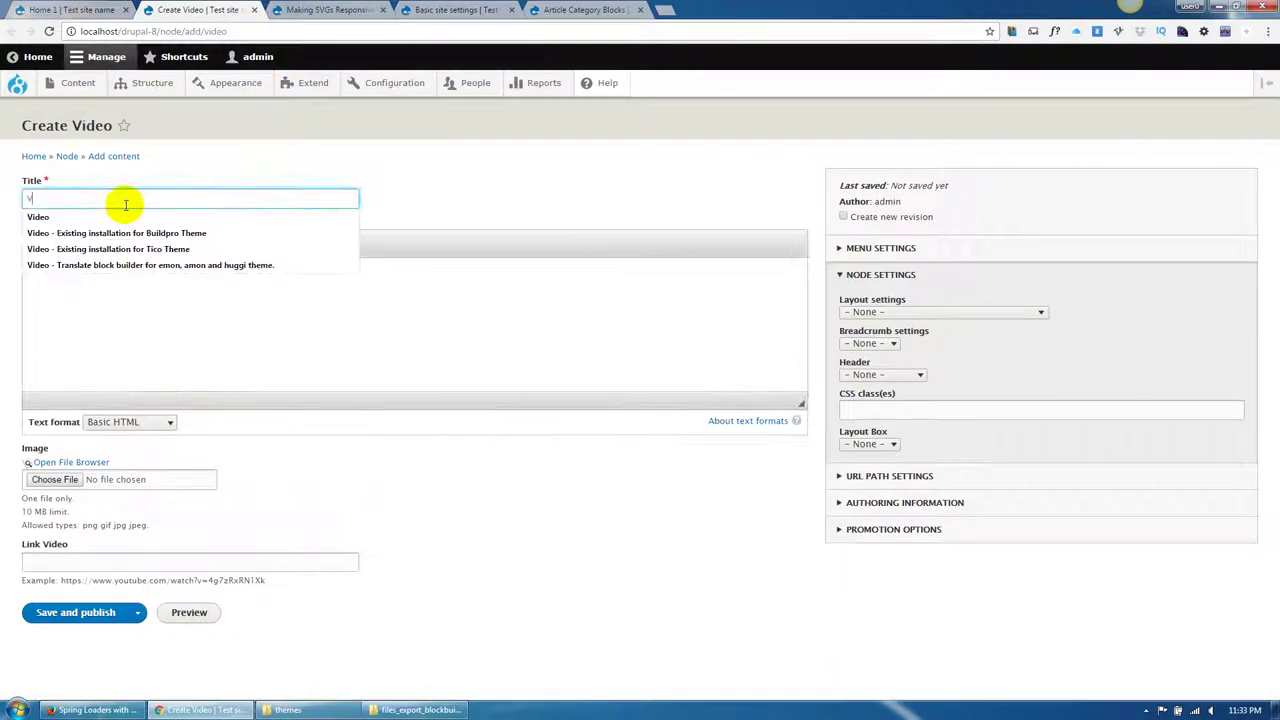
{"action": "type", "text": "ied"}
{"action": "key", "text": "BackSpace"}
{"action": "key", "text": "BackSpace"}
{"action": "key", "text": "Down"}
{"action": "key", "text": "Return"}
{"action": "type", "text": "#1"}
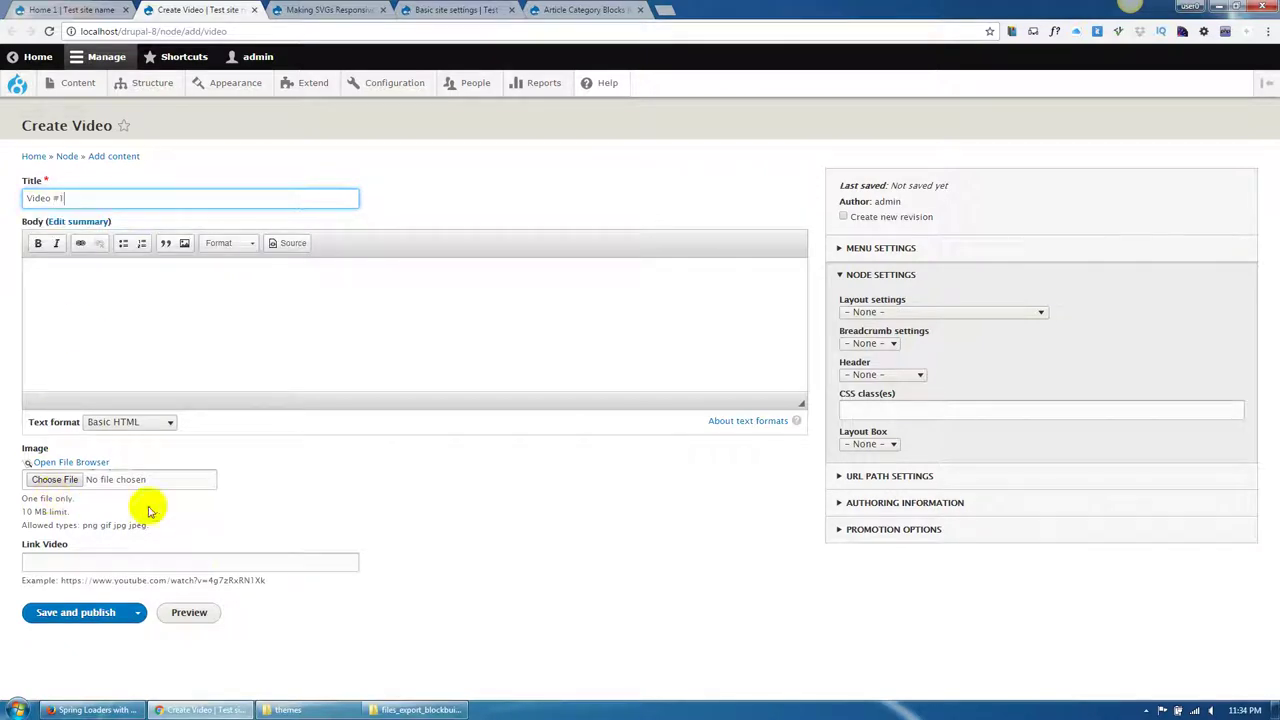
Choose post-1.jpg from the site's file browser as the video's image.
{"action": "left_click", "coordinate": [100, 463]}
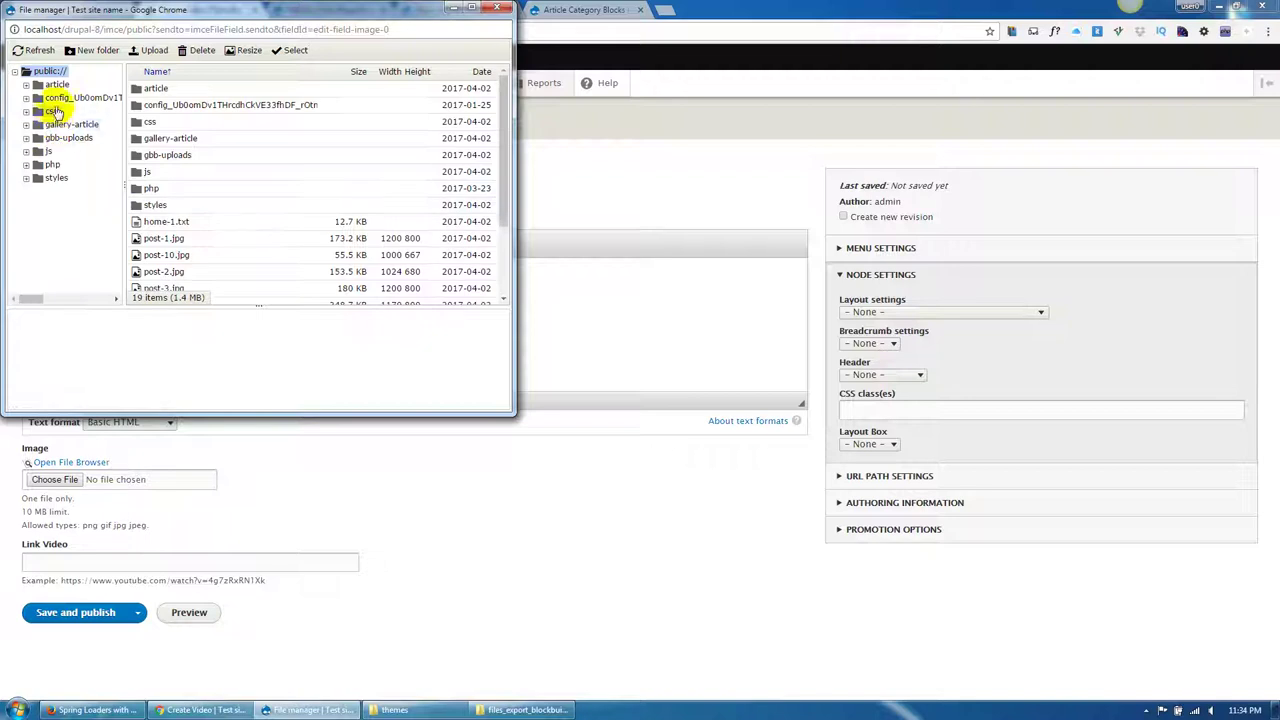
{"action": "double_click", "coordinate": [165, 238]}
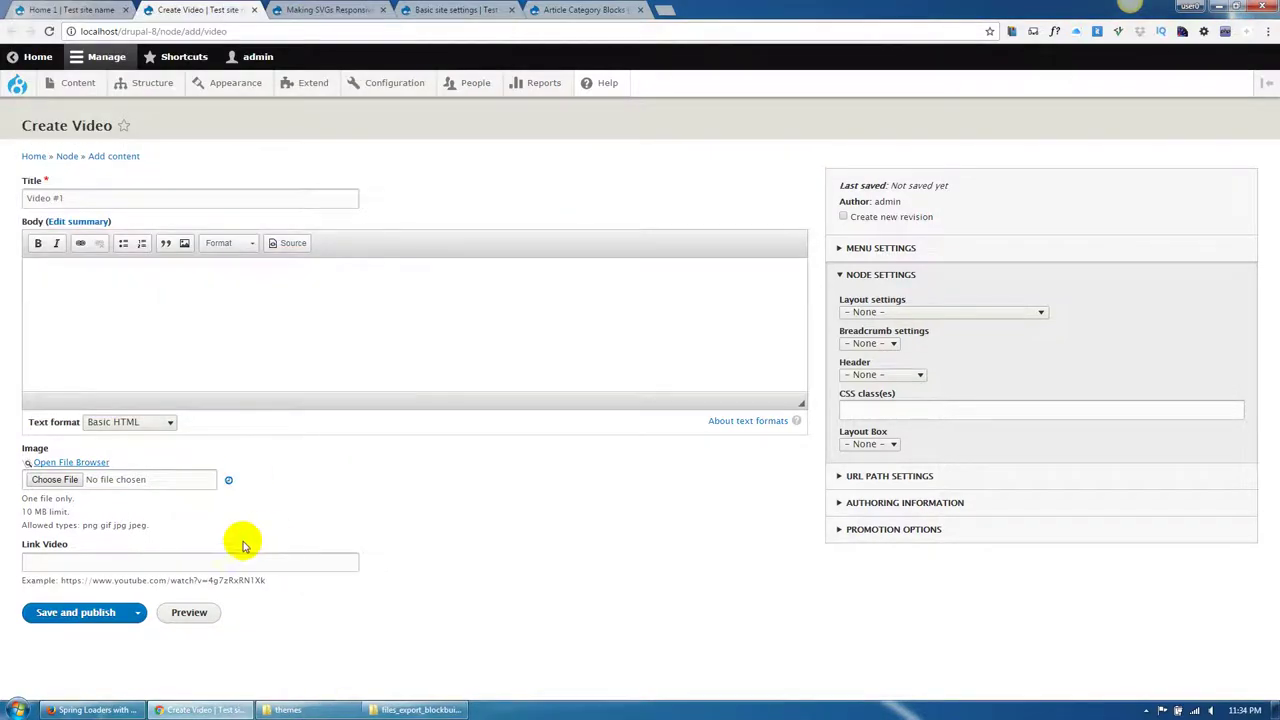
{"action": "scroll", "coordinate": [170, 561], "scroll_direction": "down", "scroll_amount": 2}
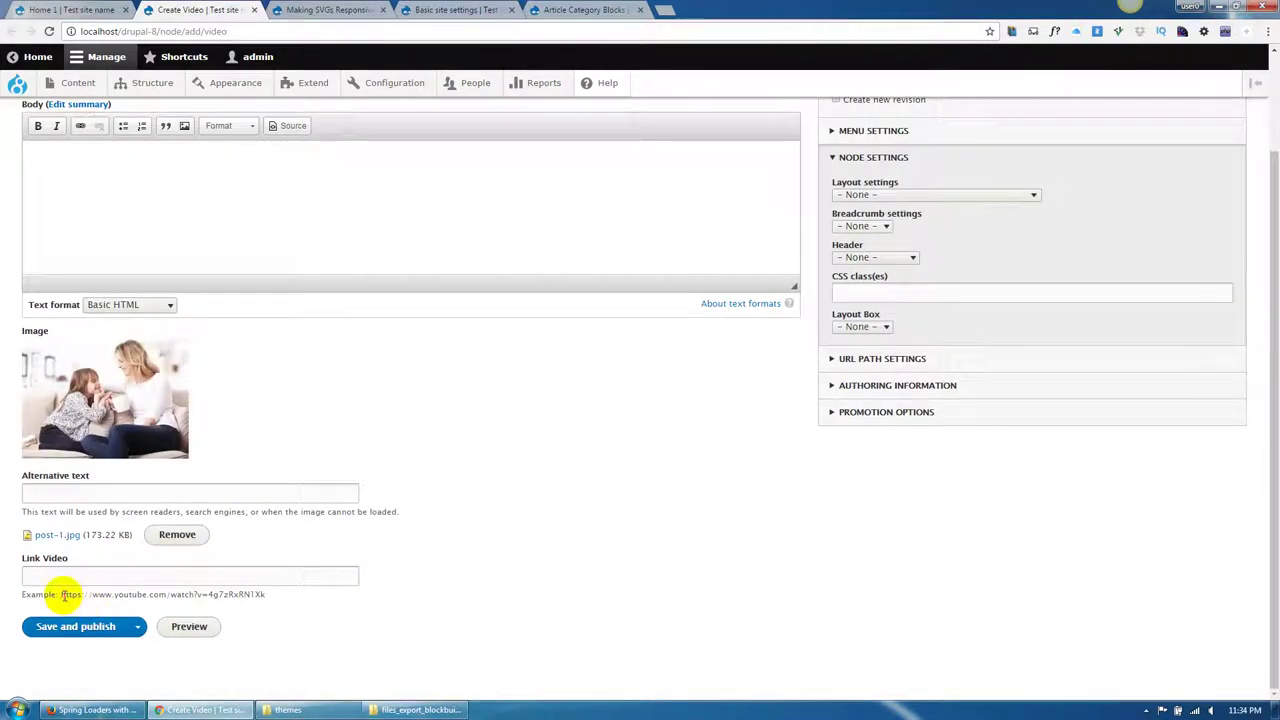
{"action": "left_click_drag", "start_coordinate": [72, 594], "coordinate": [263, 592]}
{"action": "key", "text": "ctrl+c"}
{"action": "left_click", "coordinate": [257, 578]}
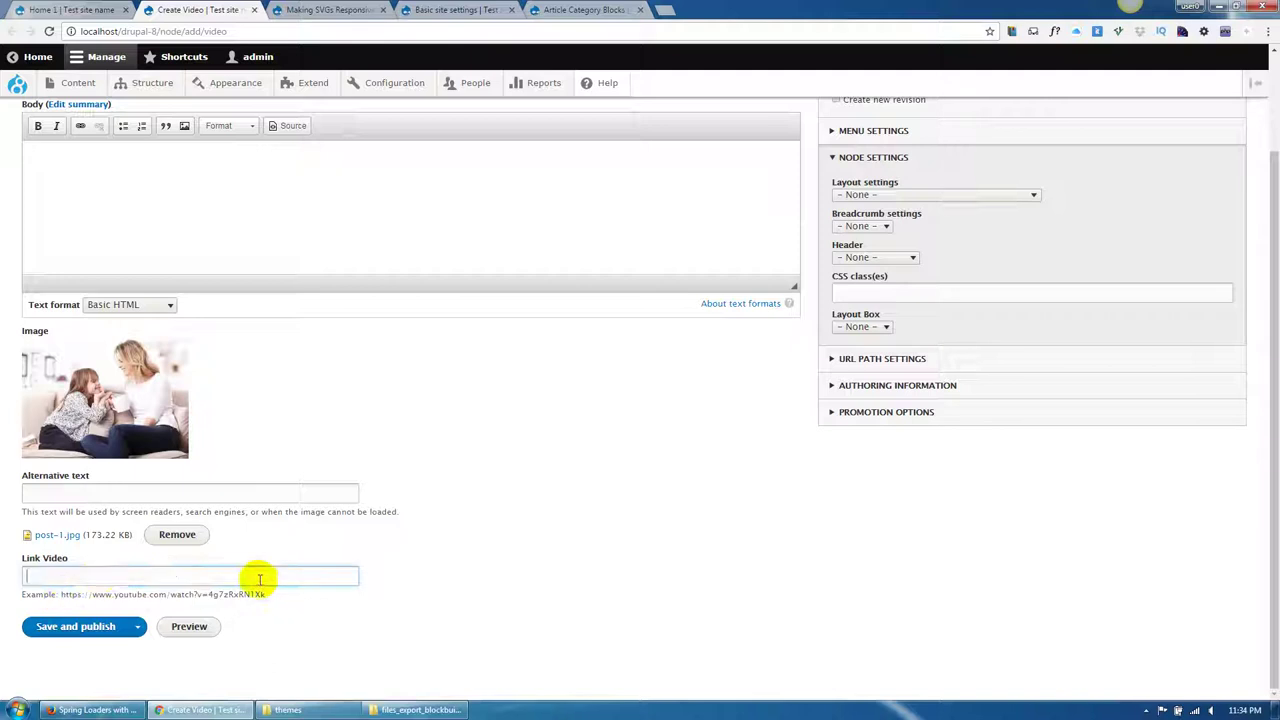
{"action": "key", "text": "ctrl+v"}
{"action": "left_click", "coordinate": [71, 625]}
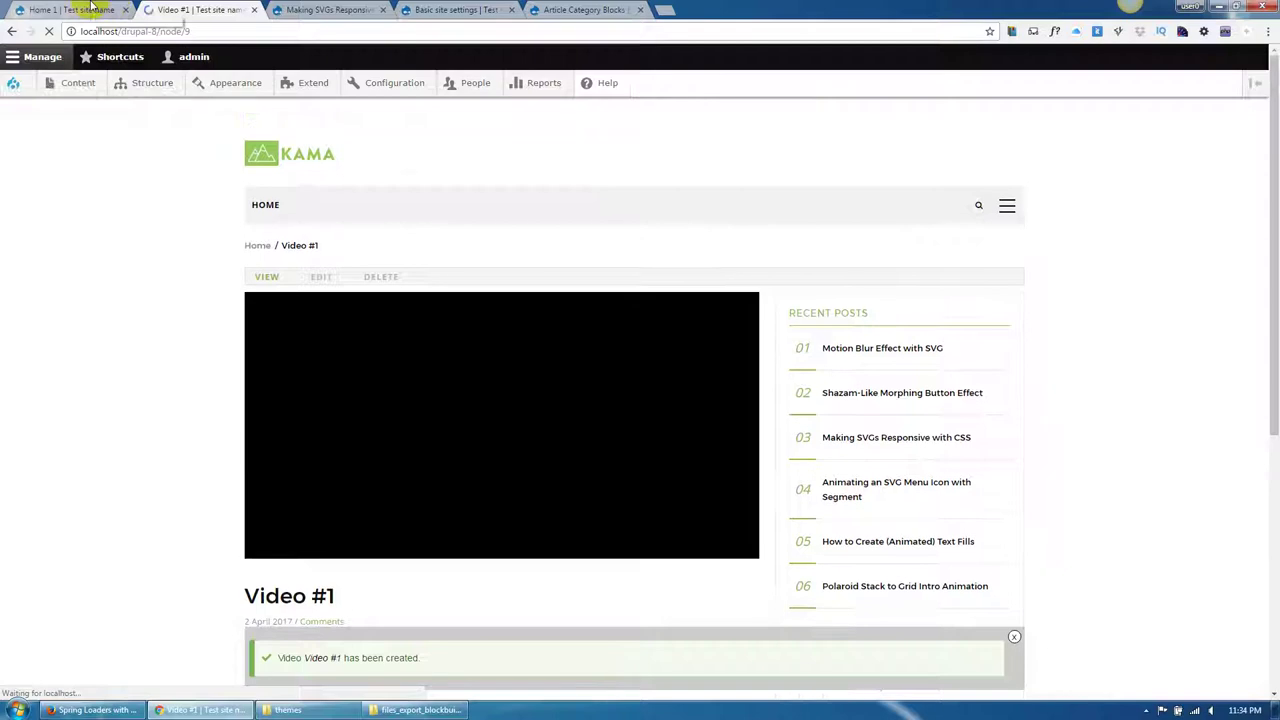
Check the published Video #1 page, then reload Home 1 and inspect its Featured Video section.
{"action": "scroll", "coordinate": [501, 400], "scroll_direction": "down", "scroll_amount": 3}
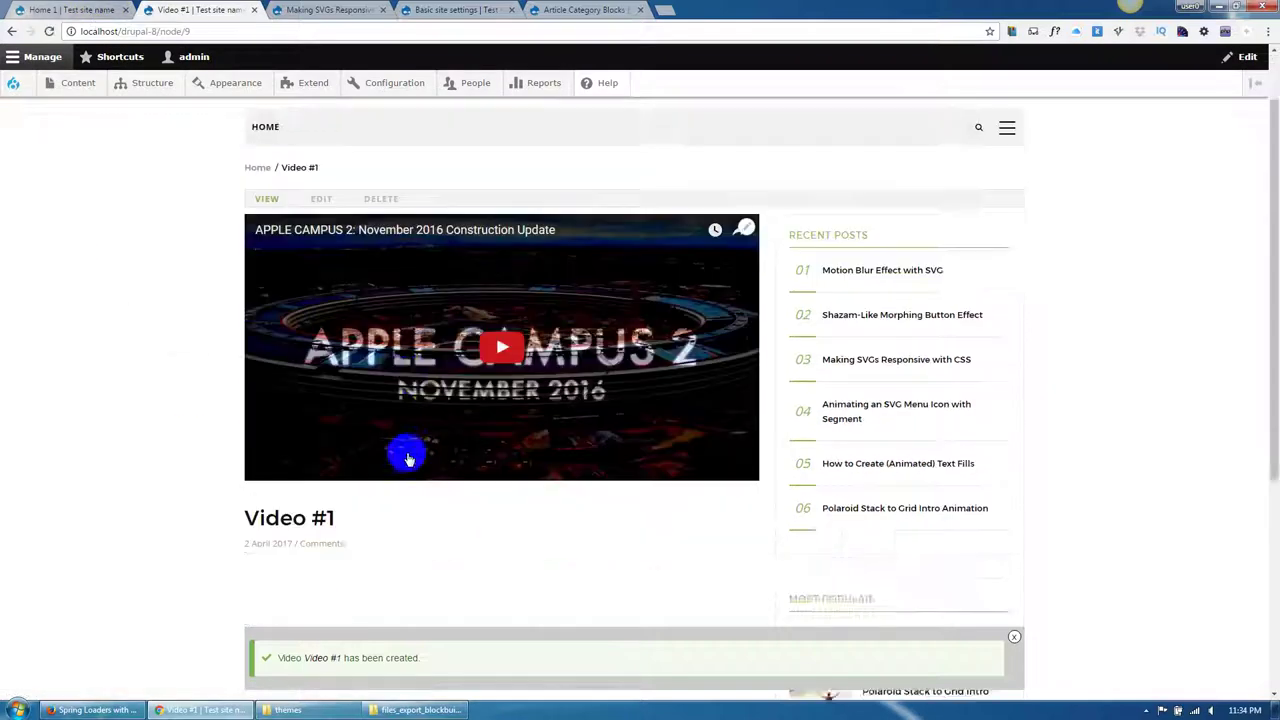
{"action": "left_click", "coordinate": [82, 14]}
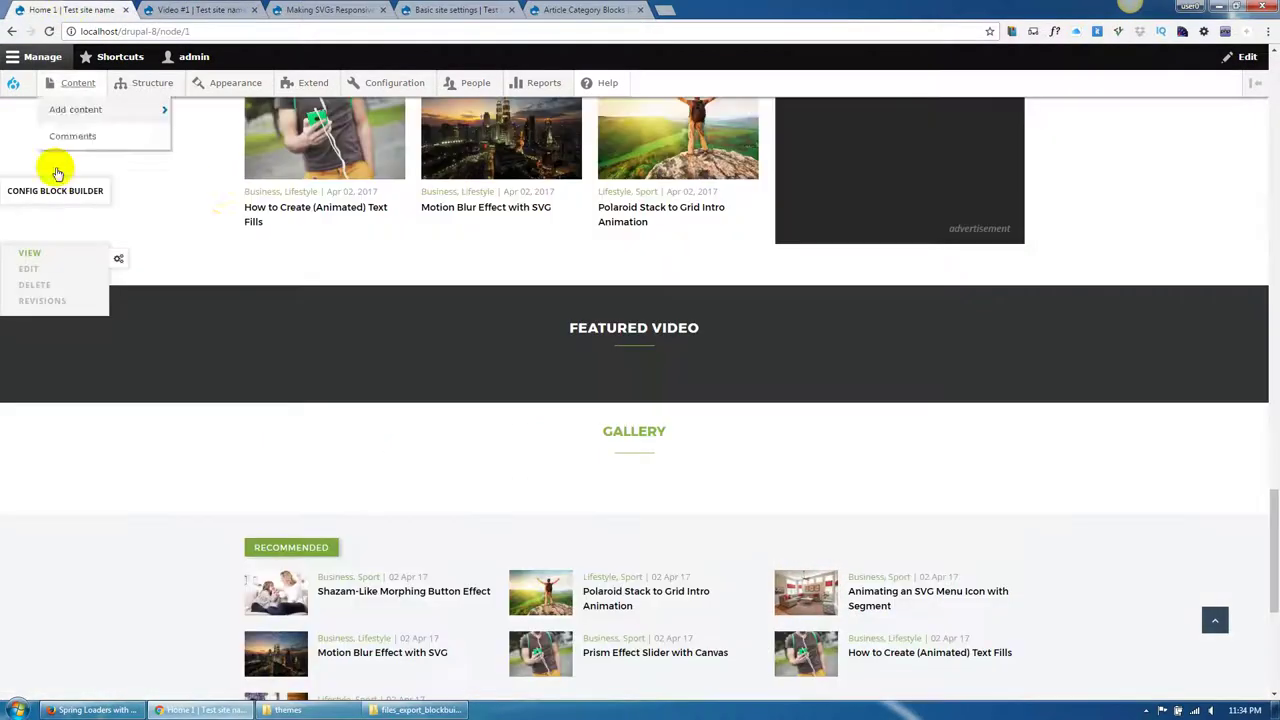
{"action": "left_click", "coordinate": [49, 31]}
{"action": "scroll", "coordinate": [472, 421], "scroll_direction": "down", "scroll_amount": 2}
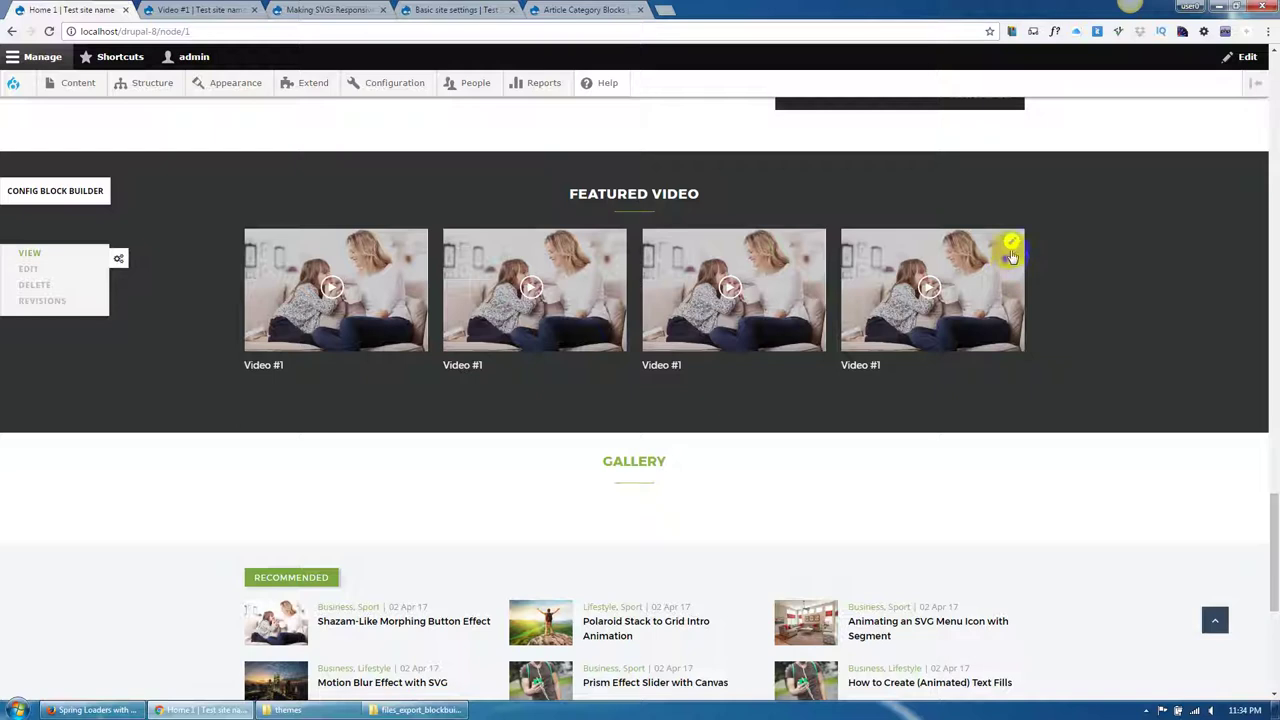
Turn off Loop in the Video Carousel display's style options, then apply the change and save the Video view.
{"action": "left_click", "coordinate": [464, 370]}
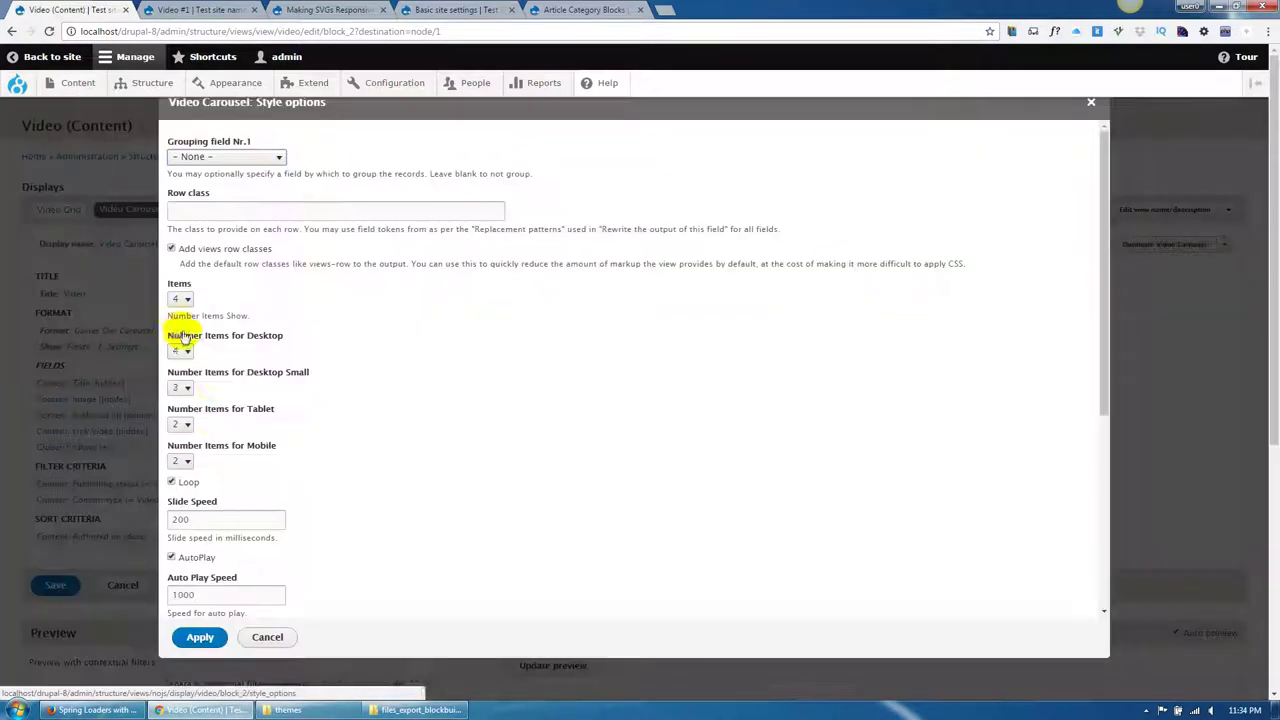
{"action": "scroll", "coordinate": [337, 403], "scroll_direction": "down", "scroll_amount": 1}
{"action": "scroll", "coordinate": [226, 250], "scroll_direction": "up", "scroll_amount": 1}
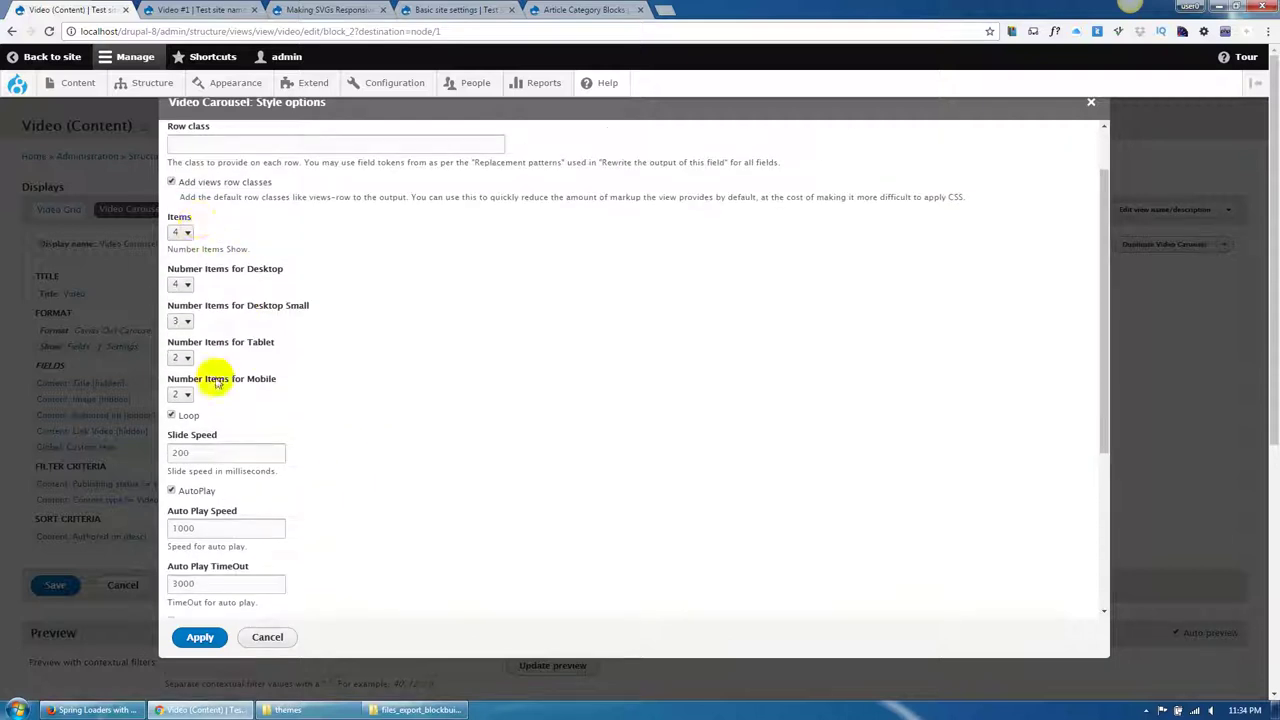
{"action": "scroll", "coordinate": [200, 377], "scroll_direction": "down", "scroll_amount": 2}
{"action": "left_click", "coordinate": [190, 283]}
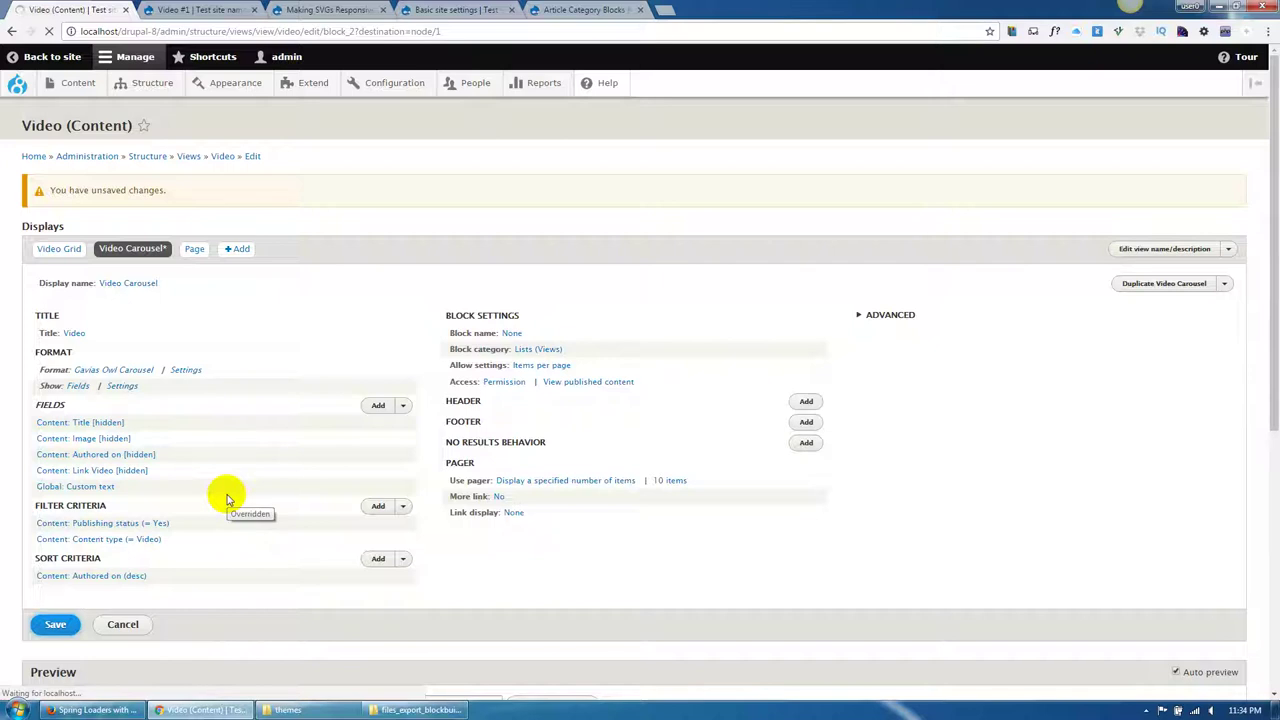
Check the Featured Video section on Home 1, play Video #1 in its popup and close the player.
{"action": "scroll", "coordinate": [226, 497], "scroll_direction": "down", "scroll_amount": 10}
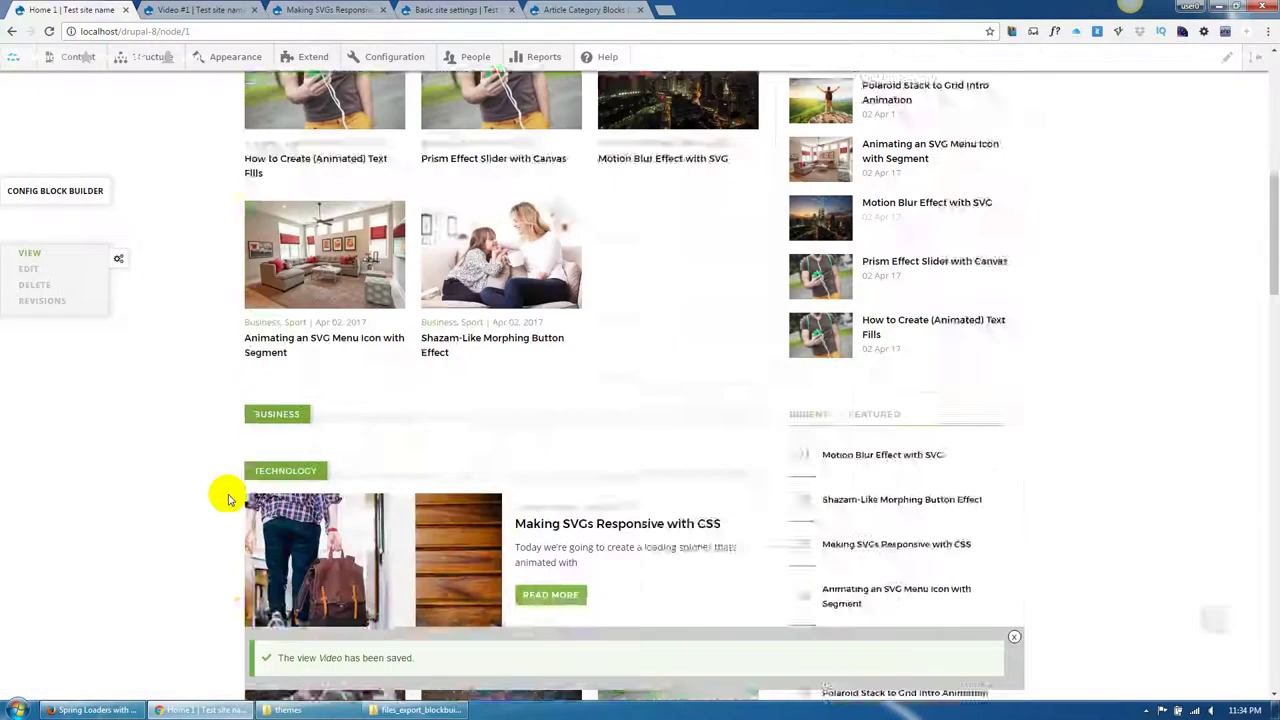
{"action": "scroll", "coordinate": [226, 497], "scroll_direction": "down", "scroll_amount": 8}
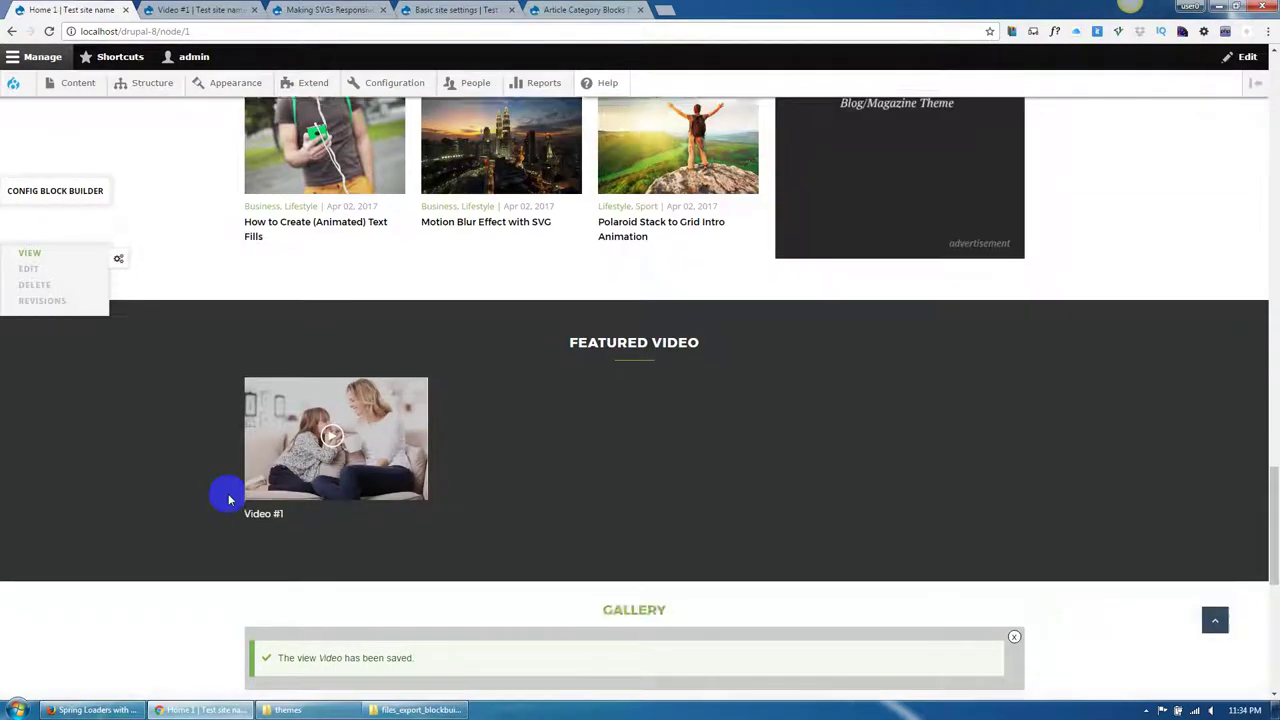
{"action": "scroll", "coordinate": [437, 414], "scroll_direction": "down", "scroll_amount": 3}
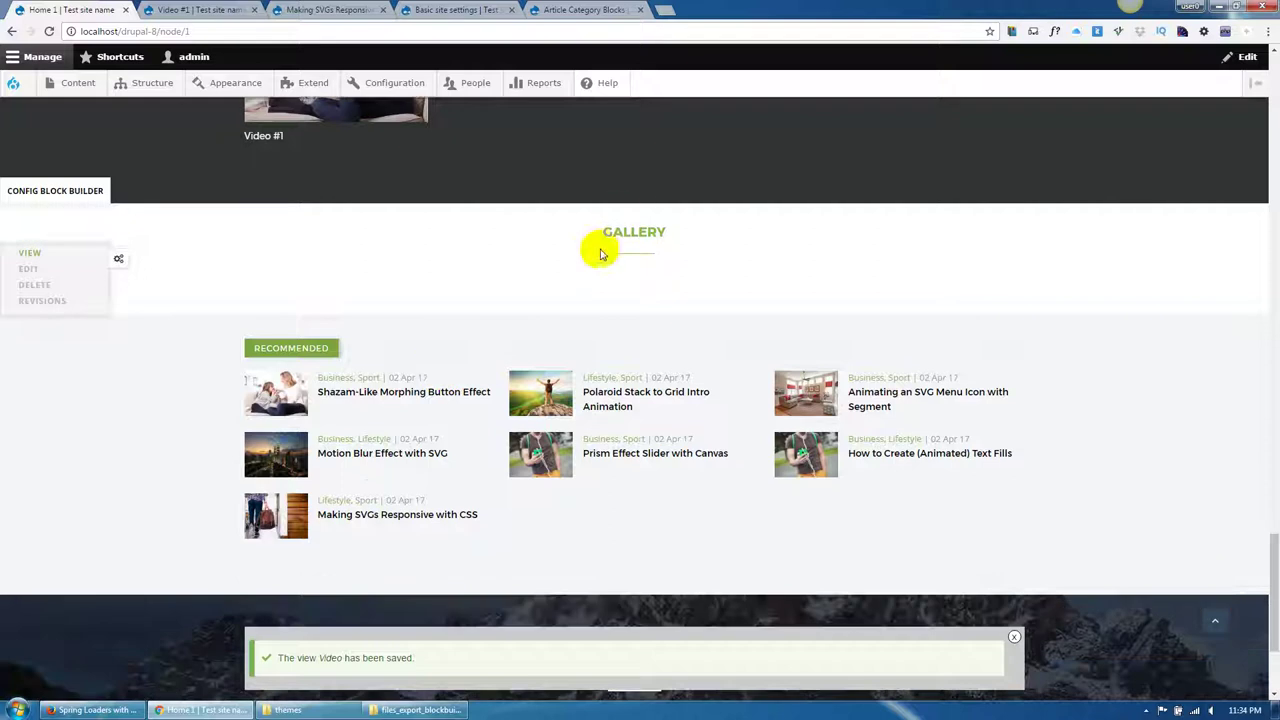
{"action": "scroll", "coordinate": [400, 337], "scroll_direction": "up", "scroll_amount": 2}
{"action": "left_click", "coordinate": [334, 266]}
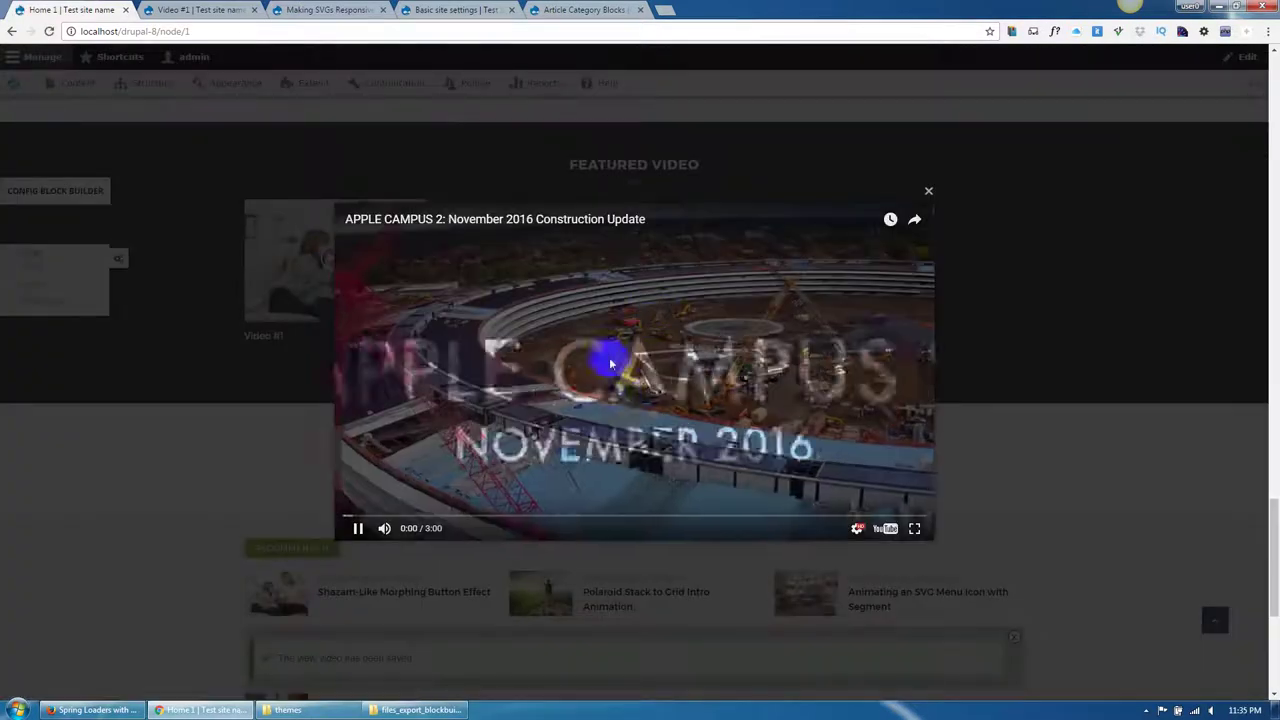
{"action": "left_click", "coordinate": [928, 191]}
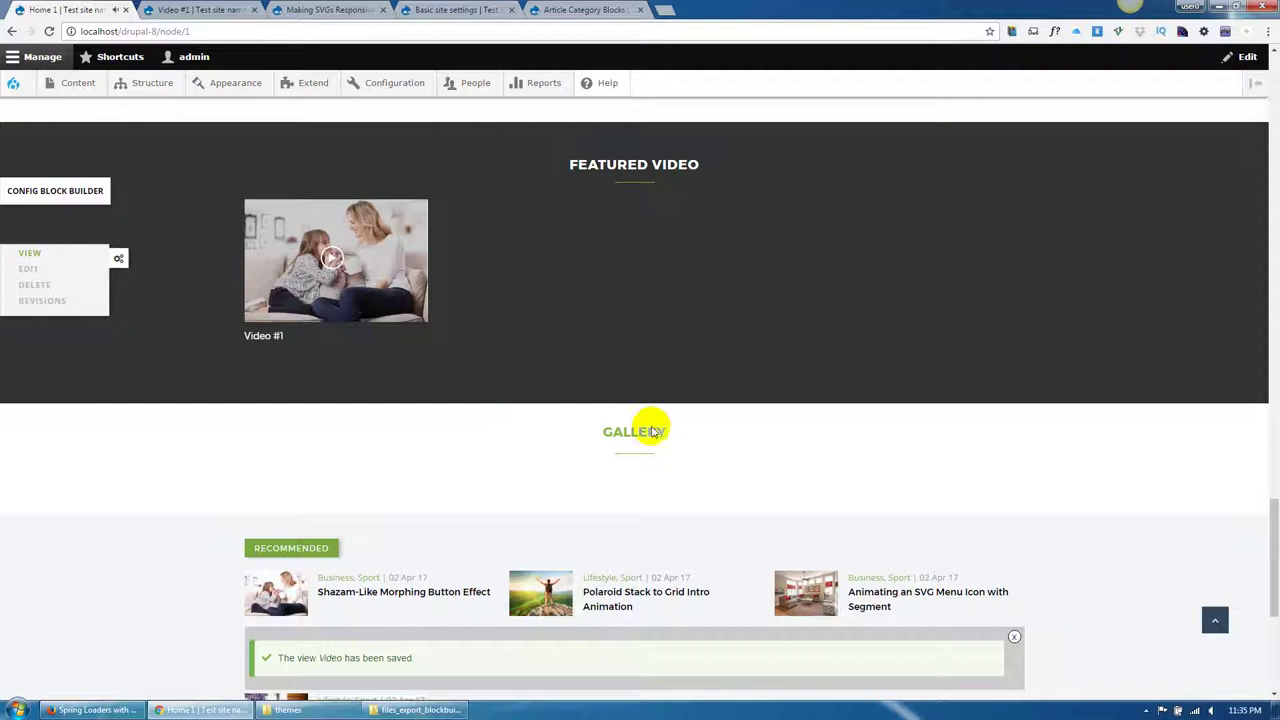
Open a new Gallery content form in a separate browser tab and close the other tabs except Home 1.
{"action": "mouse_move", "coordinate": [76, 94]}
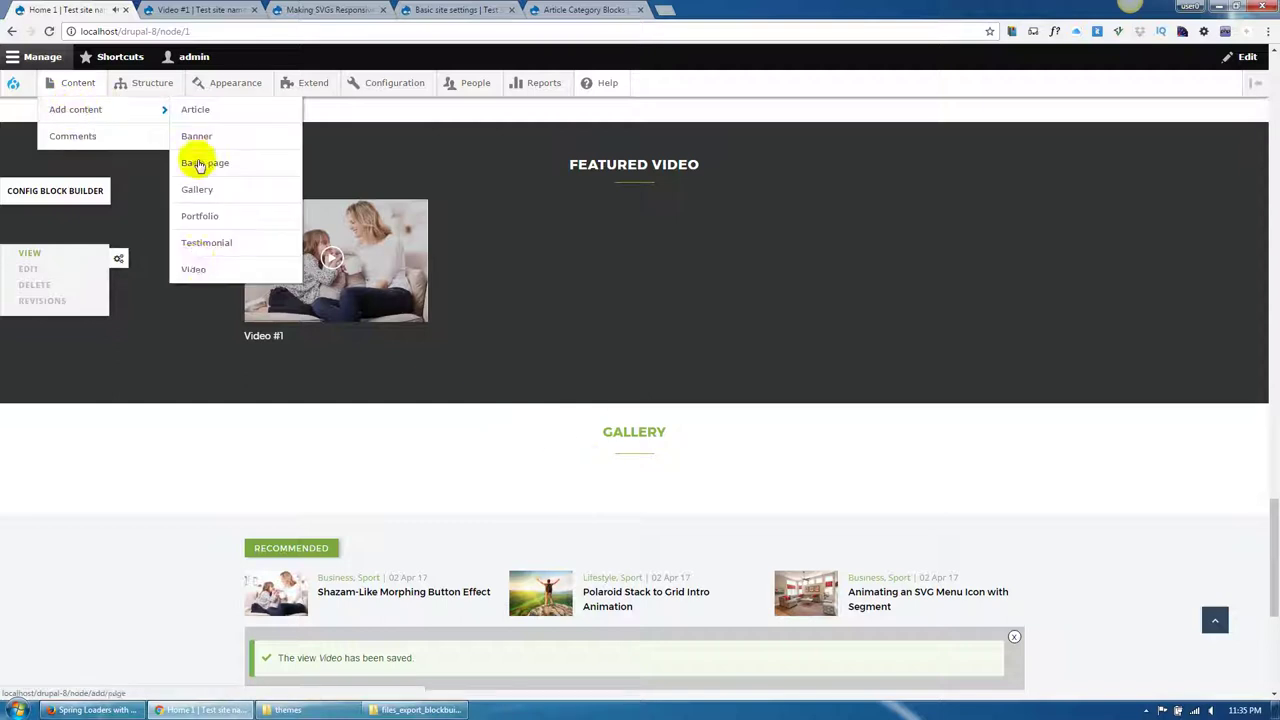
{"action": "middle_click", "coordinate": [211, 193]}
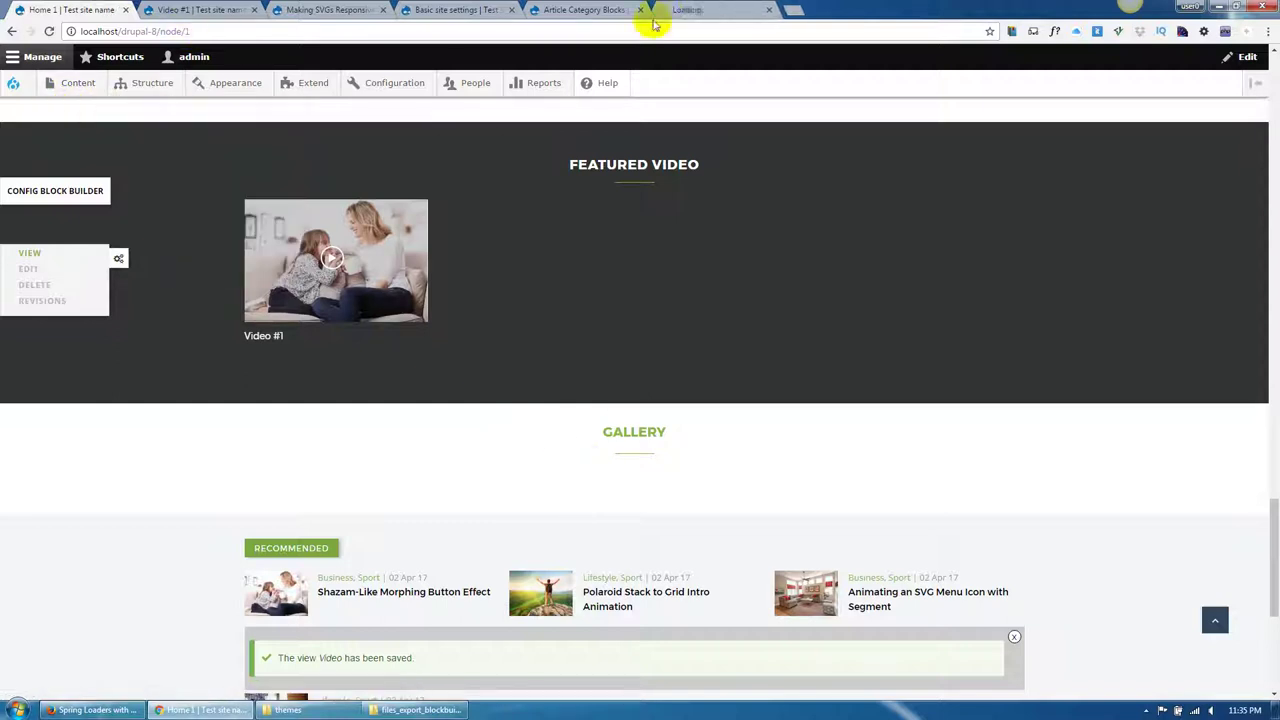
{"action": "left_click_drag", "start_coordinate": [650, 9], "coordinate": [220, 8]}
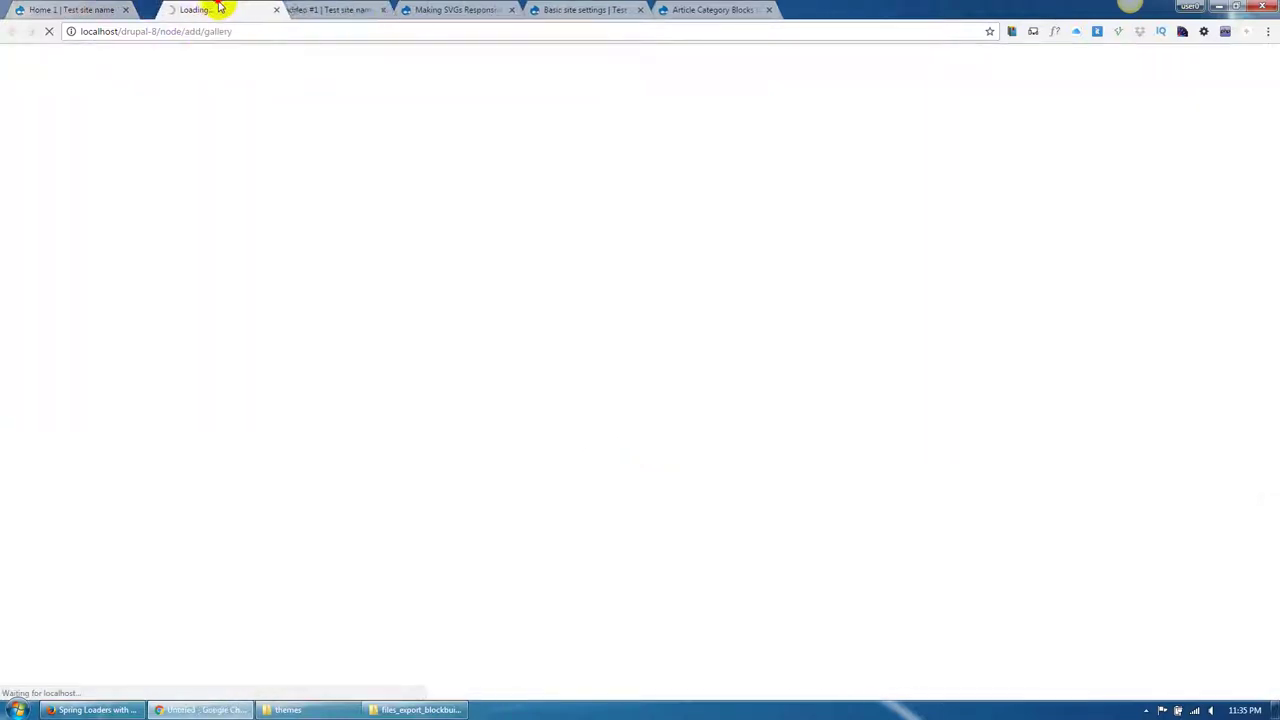
{"action": "left_click", "coordinate": [386, 10]}
{"action": "left_click", "coordinate": [386, 10]}
{"action": "left_click", "coordinate": [386, 10]}
{"action": "left_click", "coordinate": [386, 10]}
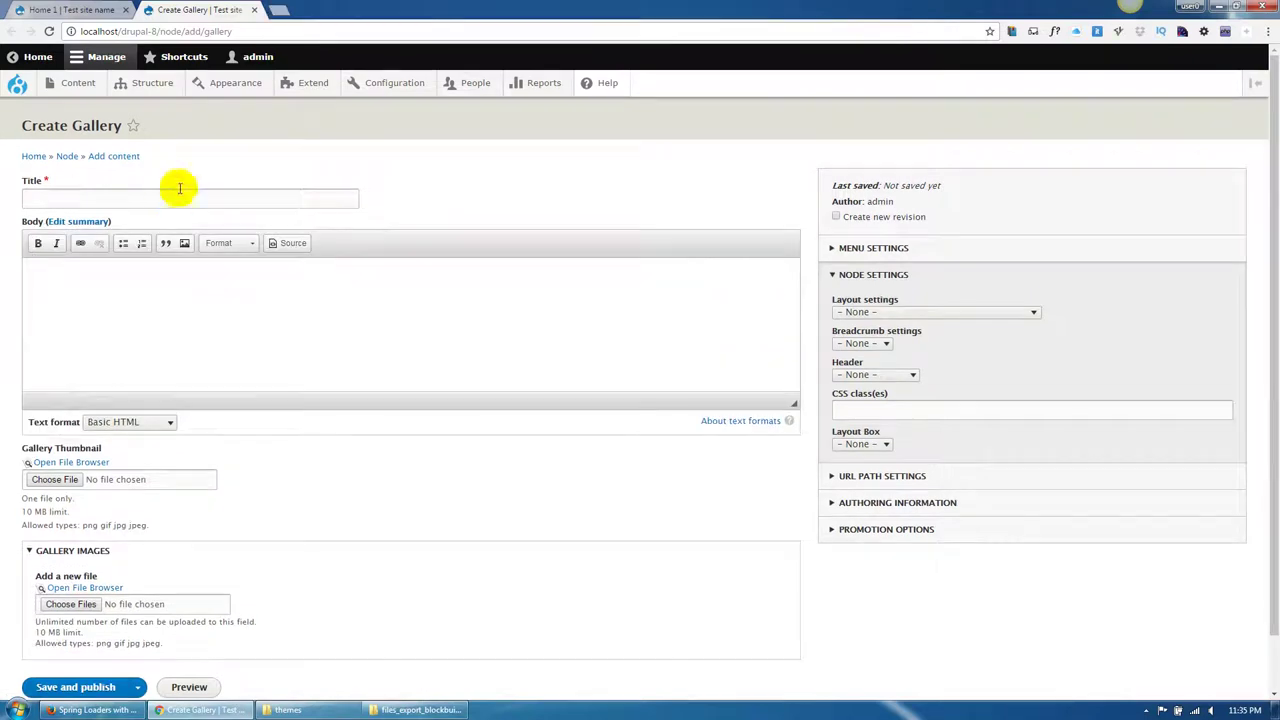
Title the new gallery "Gallery #1".
{"action": "type", "text": "Ga"}
{"action": "key", "text": "Down"}
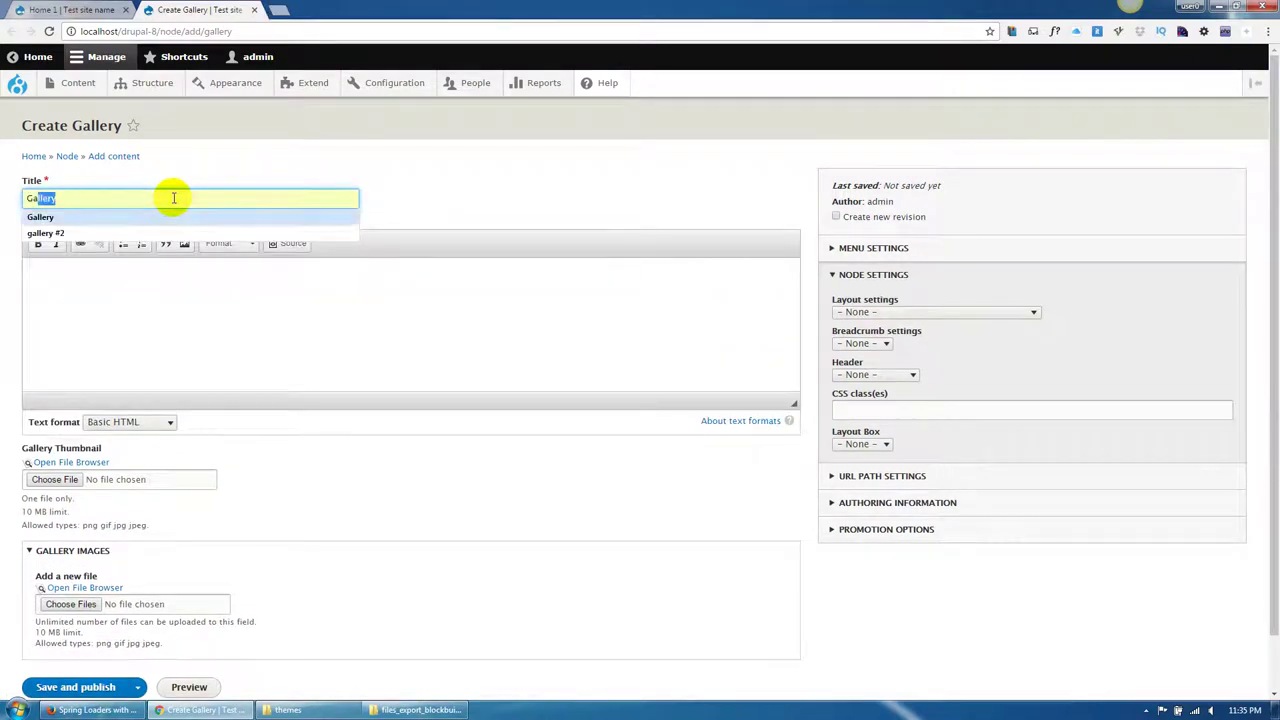
{"action": "type", "text": "l"}
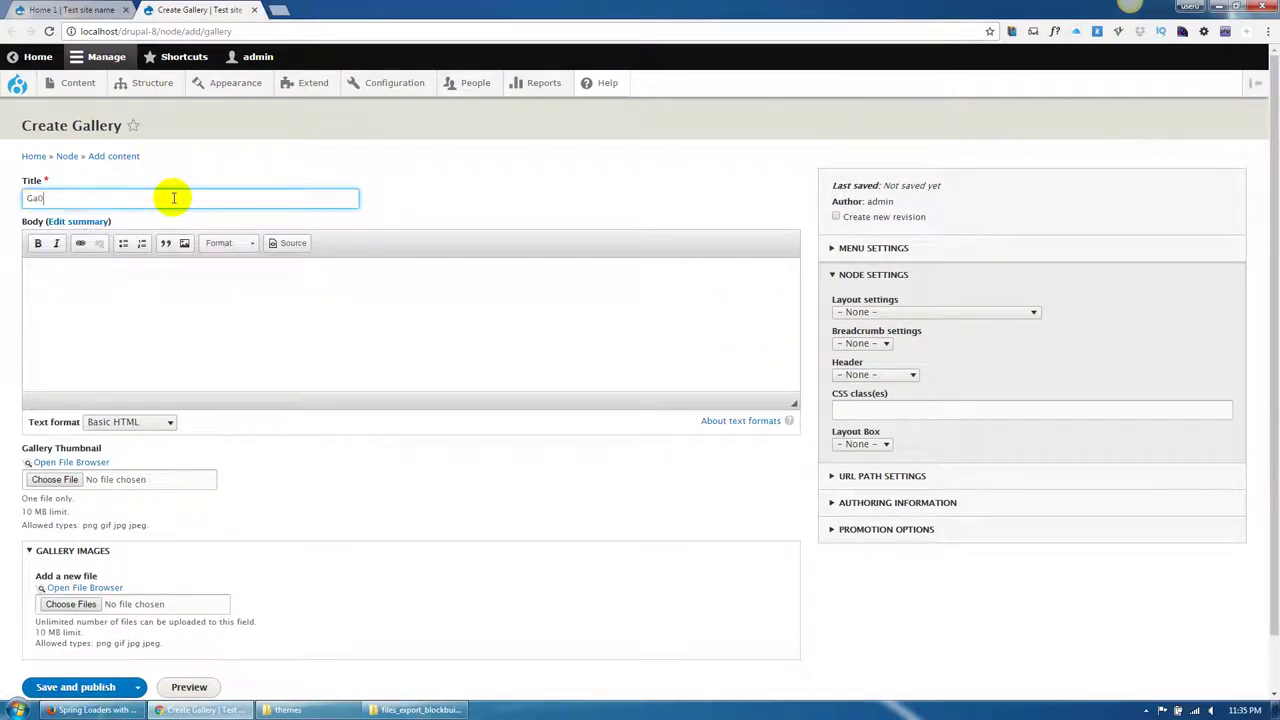
{"action": "type", "text": "lery "}
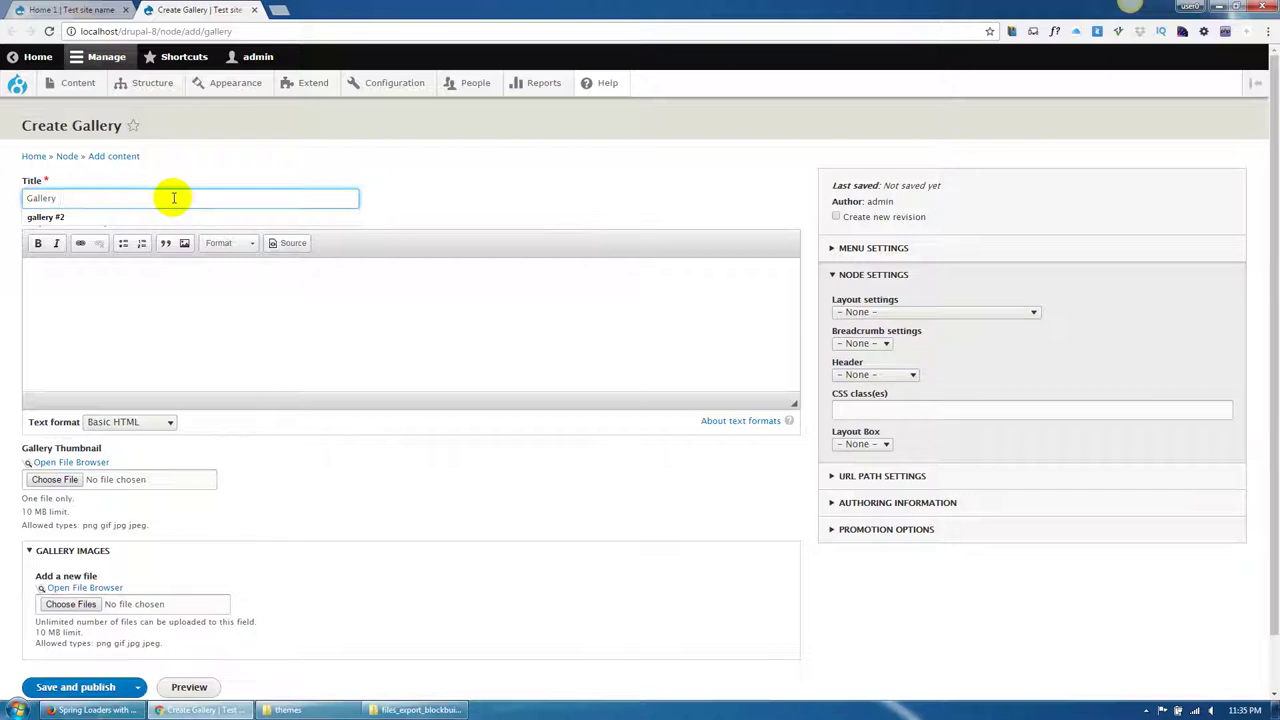
{"action": "type", "text": "#1"}
Choose post-1.jpg from the site's file browser as the gallery thumbnail.
{"action": "scroll", "coordinate": [140, 340], "scroll_direction": "down", "scroll_amount": 1}
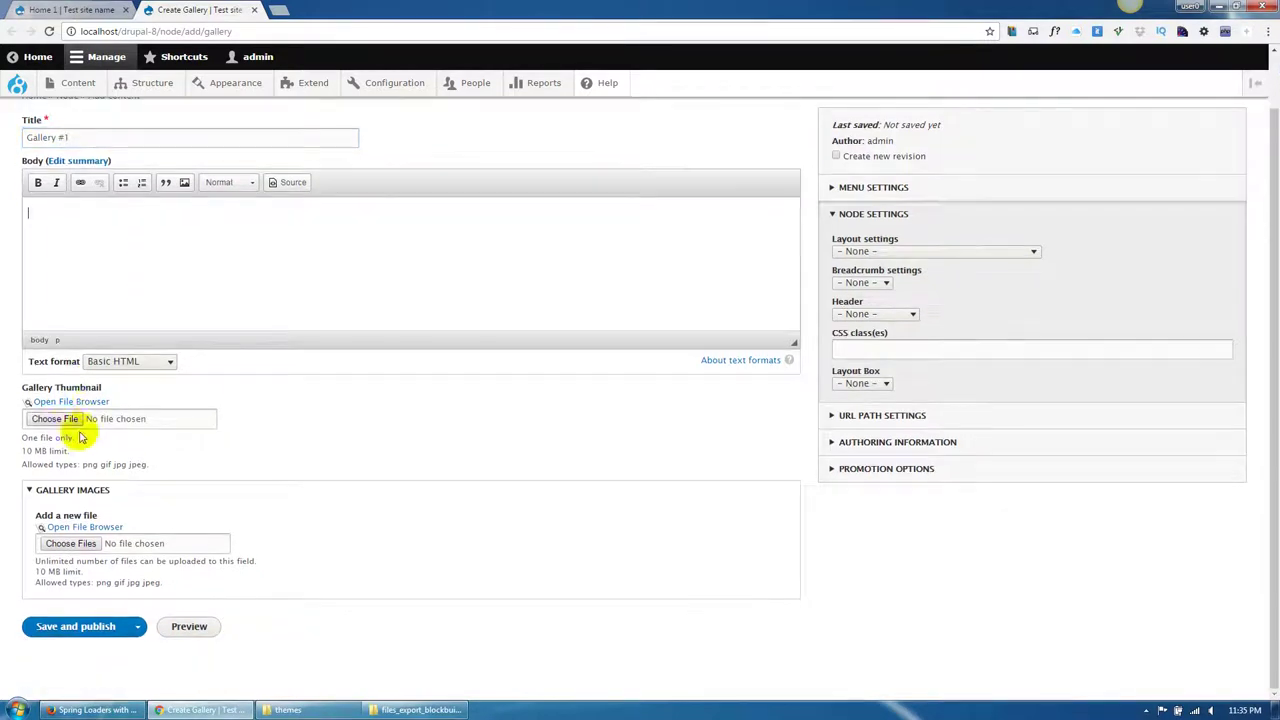
{"action": "left_click", "coordinate": [86, 402]}
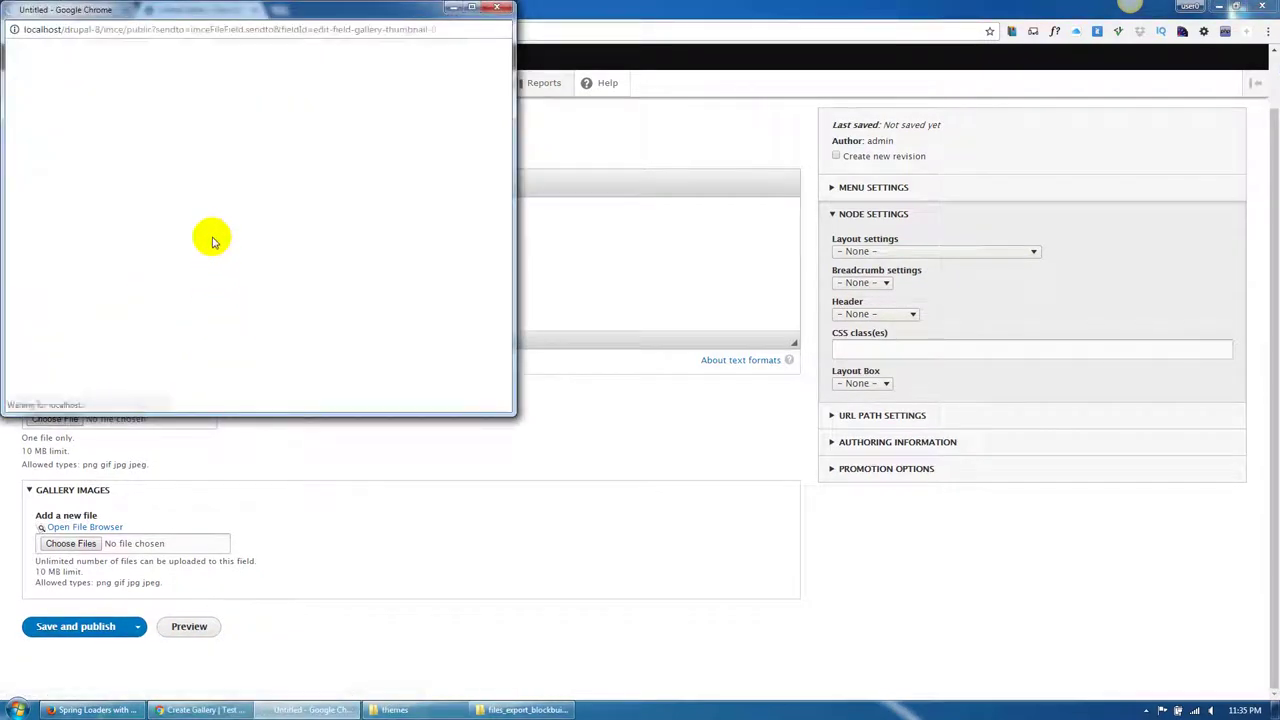
{"action": "double_click", "coordinate": [172, 234]}
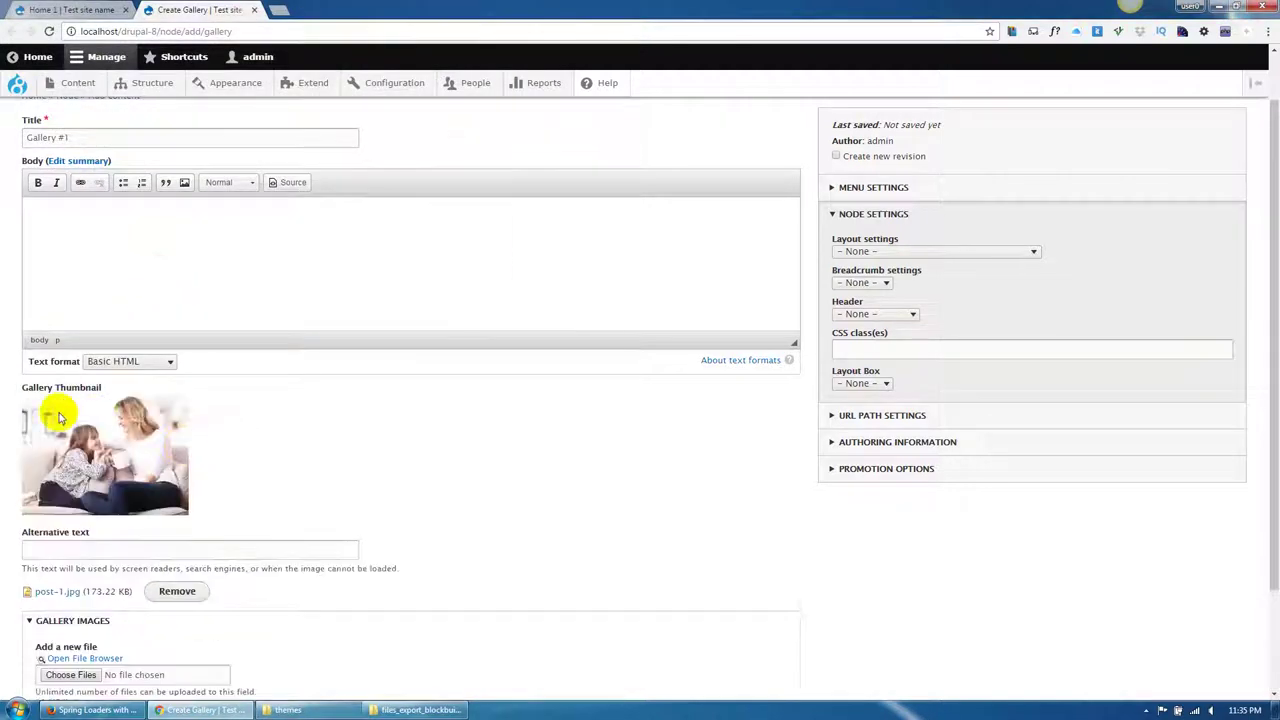
{"action": "left_click_drag", "start_coordinate": [20, 388], "coordinate": [78, 388]}
{"action": "left_click", "coordinate": [76, 533]}
Add post-1.jpg, post-10.jpg, post-2.jpg, post-3.jpg, post-4.jpg and post-5.jpg from the site's file browser as the gallery images.
{"action": "scroll", "coordinate": [5, 543], "scroll_direction": "down", "scroll_amount": 2}
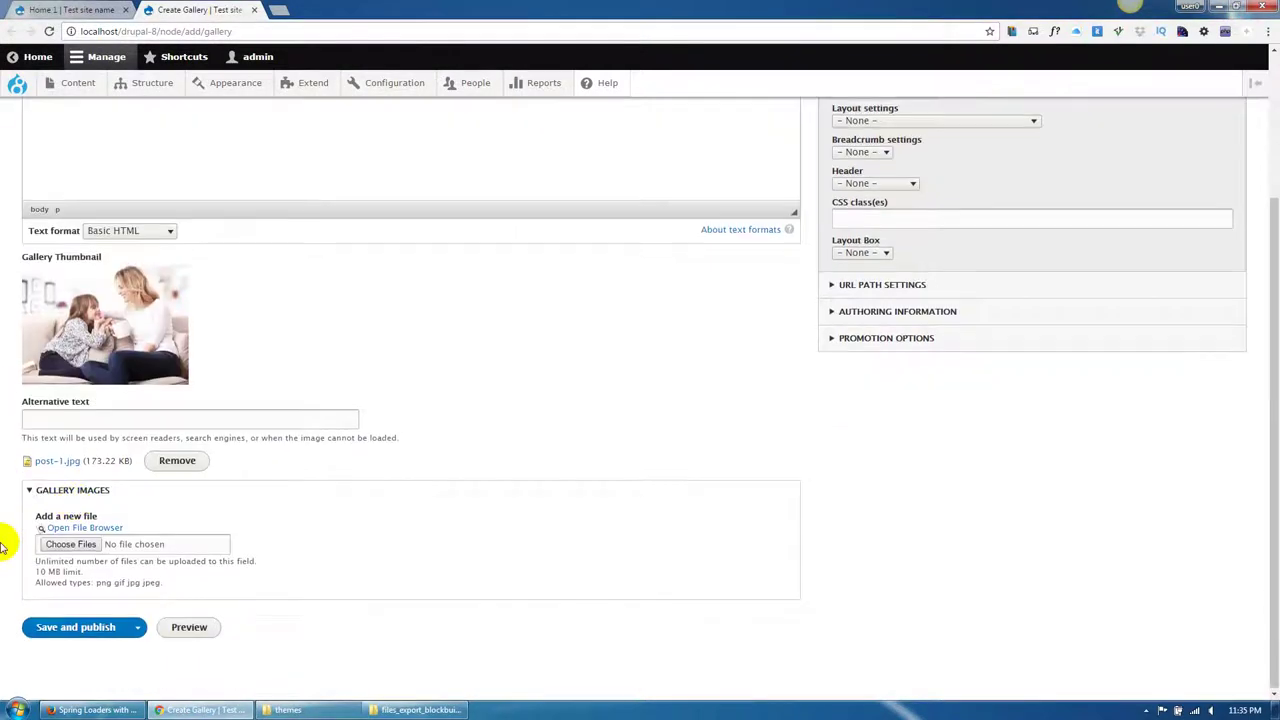
{"action": "left_click", "coordinate": [44, 494]}
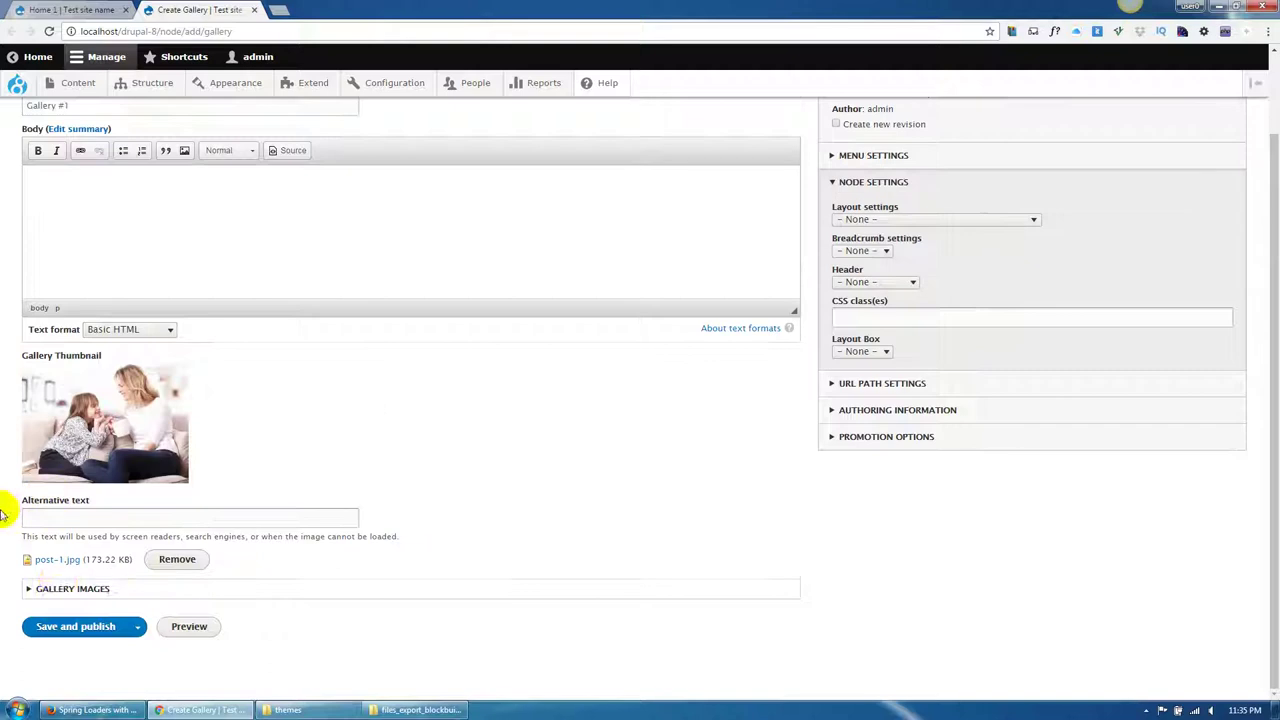
{"action": "left_click", "coordinate": [58, 587]}
{"action": "left_click", "coordinate": [85, 528]}
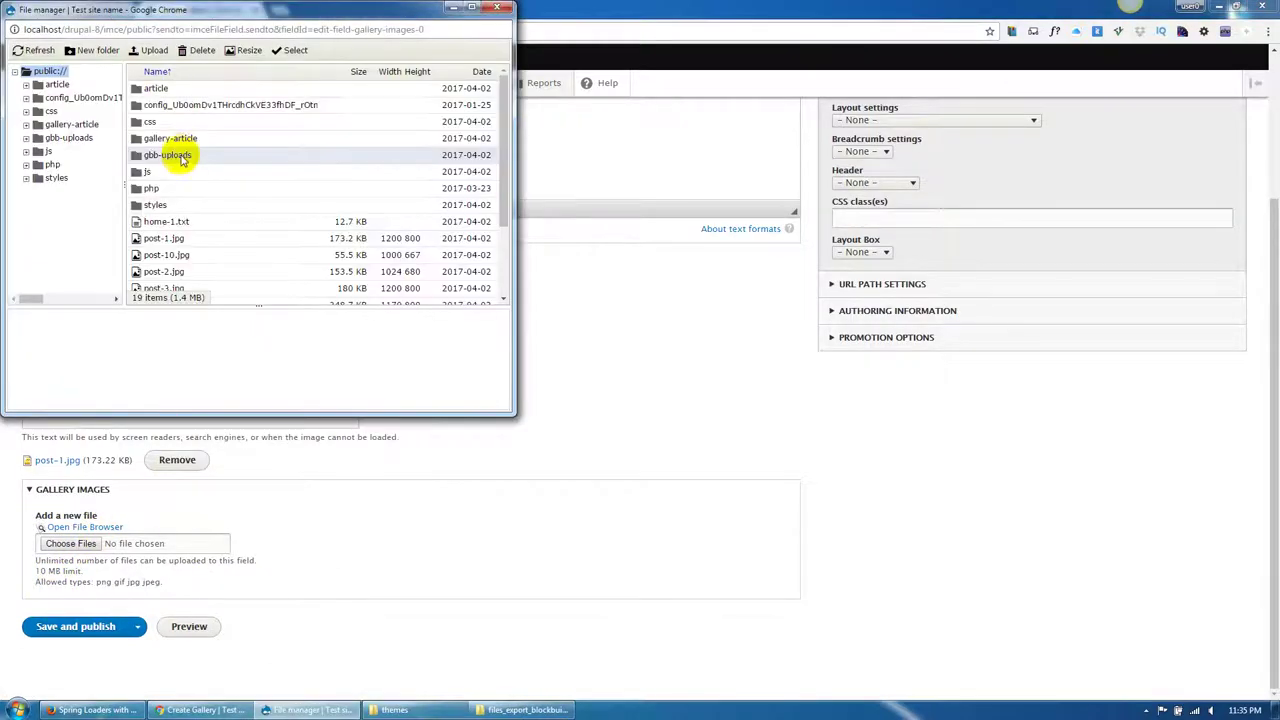
{"action": "left_click", "coordinate": [172, 242]}
{"action": "left_click_drag", "start_coordinate": [175, 242], "coordinate": [175, 271]}
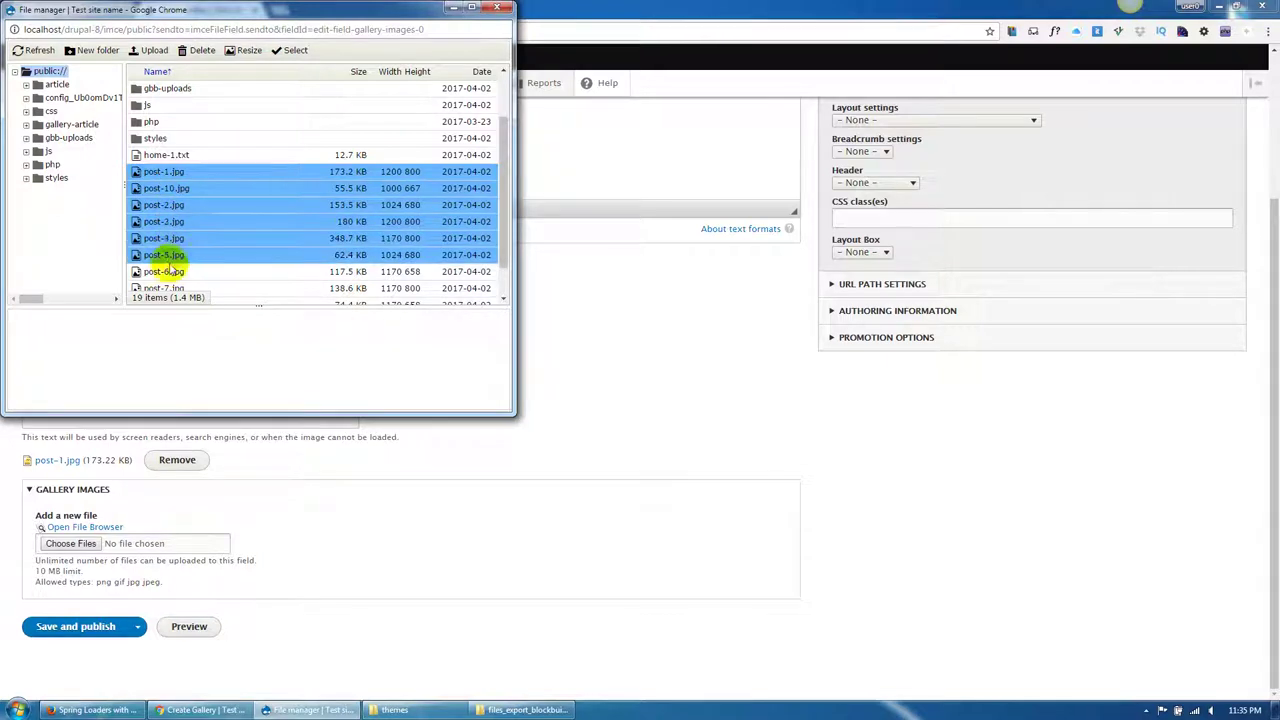
{"action": "left_click", "coordinate": [290, 50]}
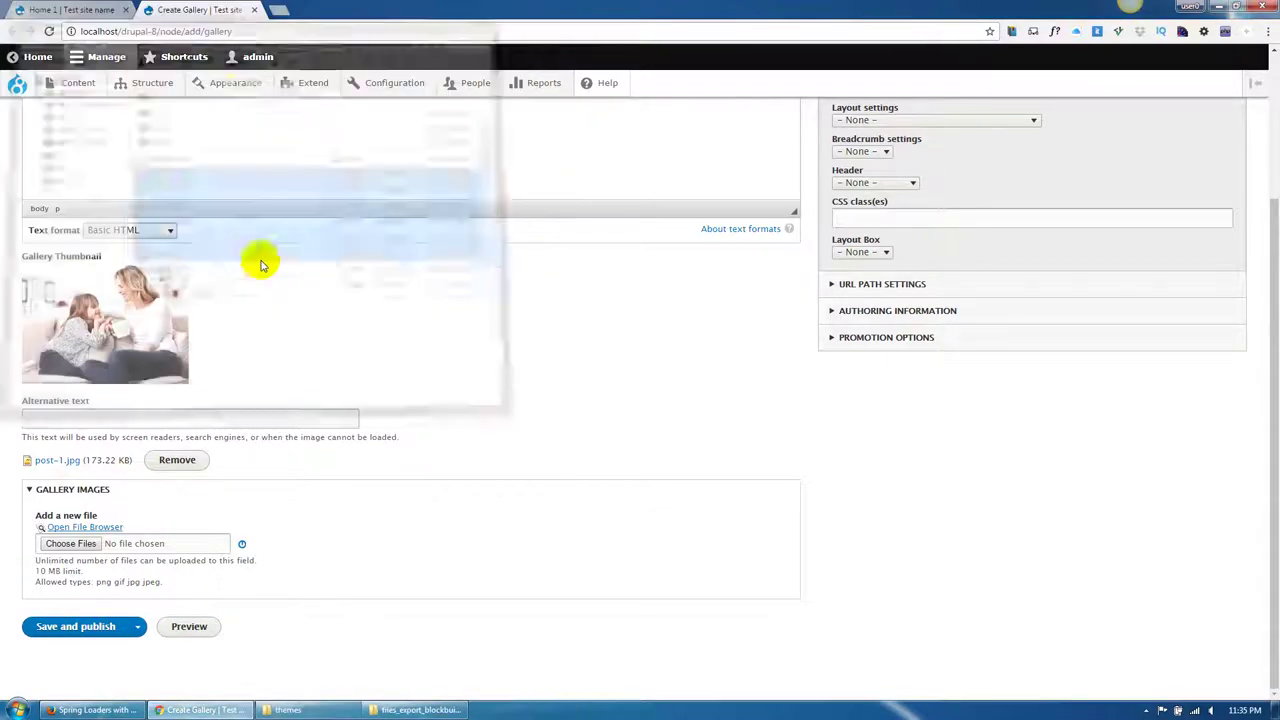
Review the added gallery images, then save and publish Gallery #1.
{"action": "scroll", "coordinate": [271, 420], "scroll_direction": "down", "scroll_amount": 10}
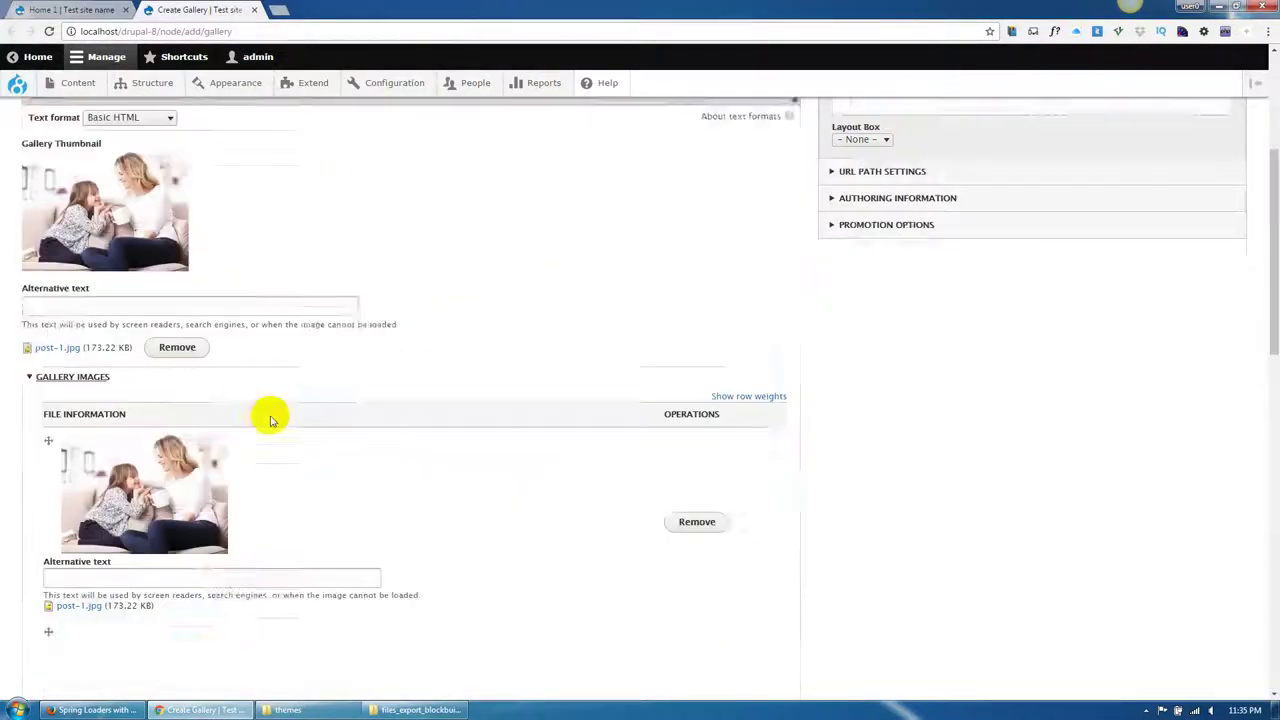
{"action": "scroll", "coordinate": [255, 455], "scroll_direction": "down", "scroll_amount": 3}
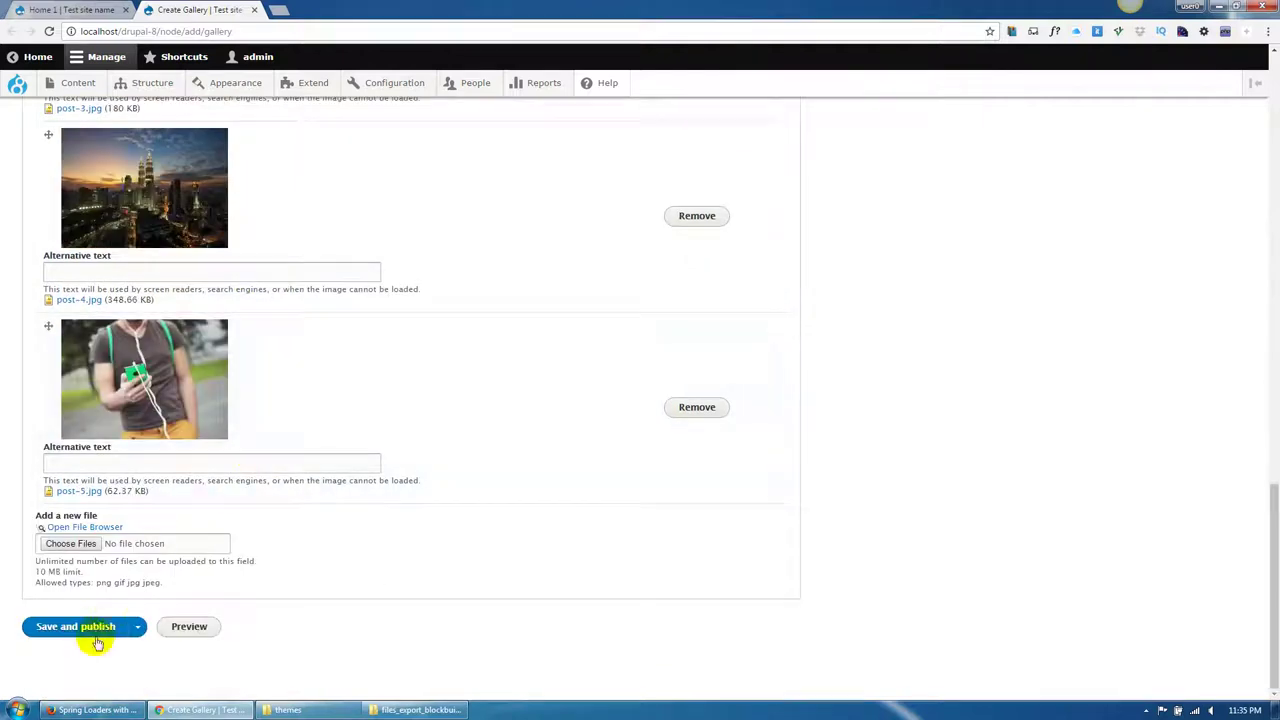
{"action": "left_click", "coordinate": [55, 627]}
Advance the slideshow on the published Gallery #1 page to its second image and look over the page.
{"action": "scroll", "coordinate": [450, 452], "scroll_direction": "up", "scroll_amount": 1}
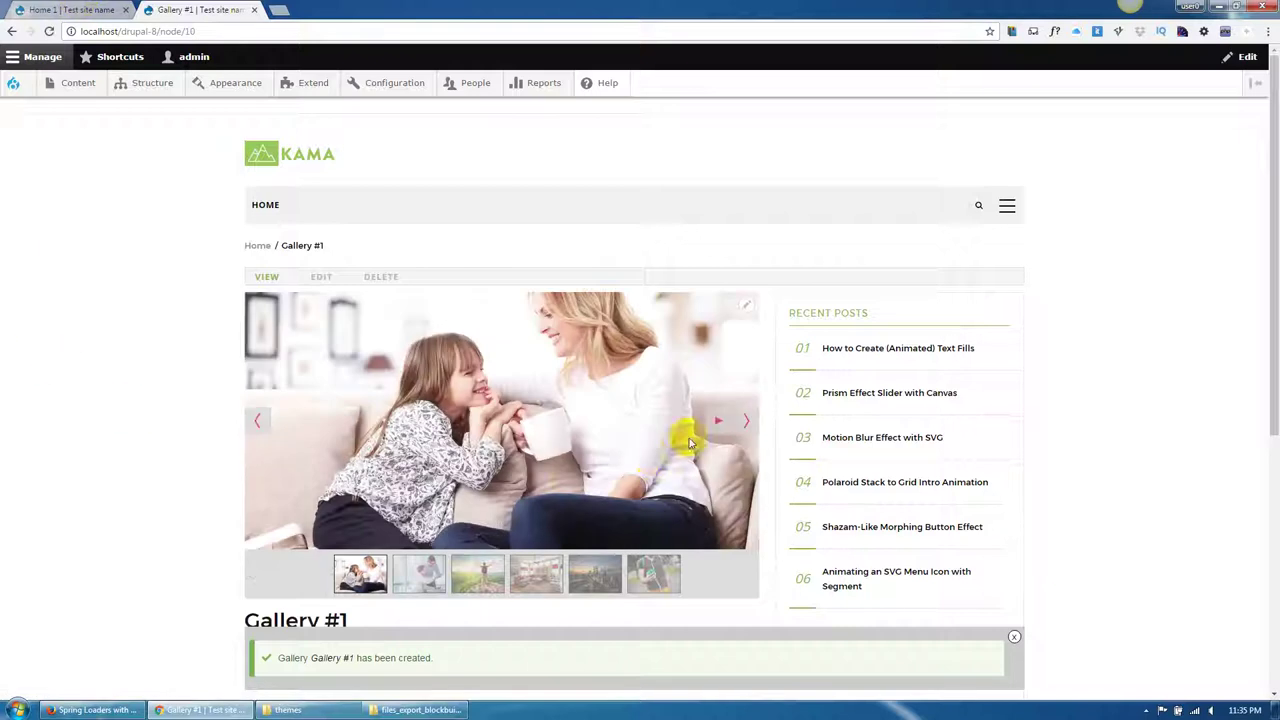
{"action": "left_click", "coordinate": [738, 426]}
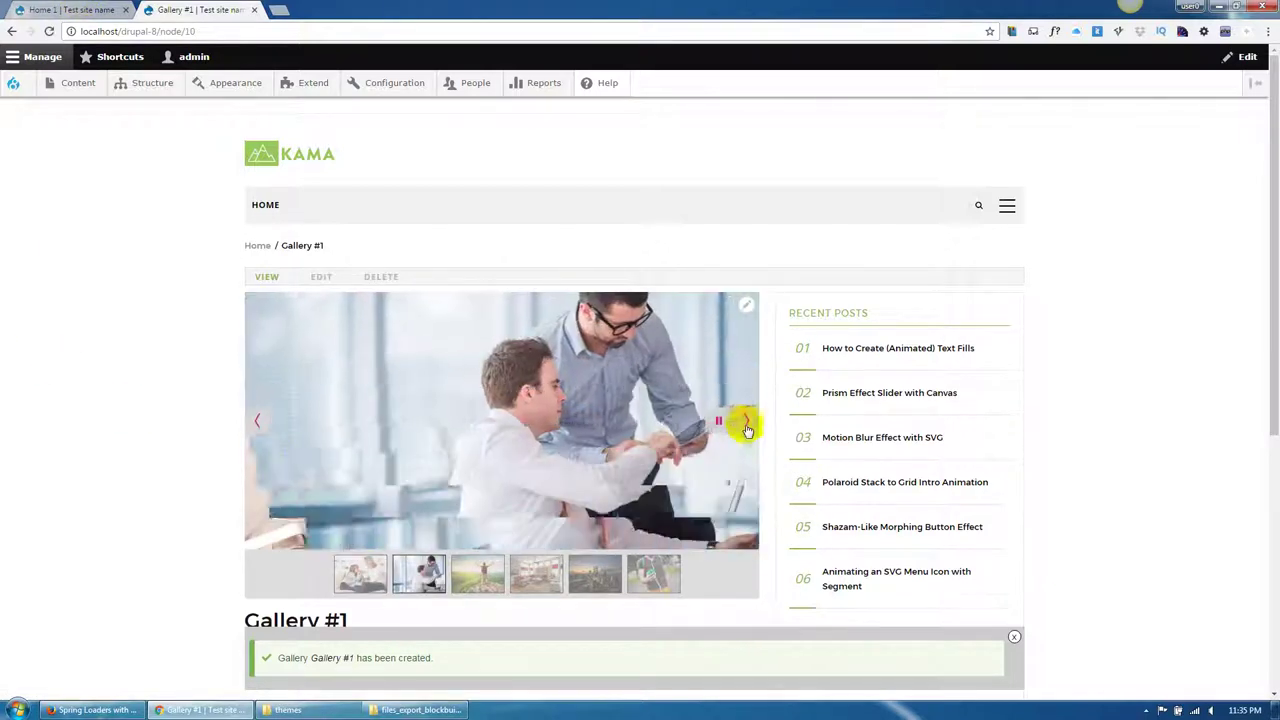
{"action": "scroll", "coordinate": [313, 456], "scroll_direction": "down", "scroll_amount": 2}
{"action": "scroll", "coordinate": [313, 456], "scroll_direction": "up", "scroll_amount": 3}
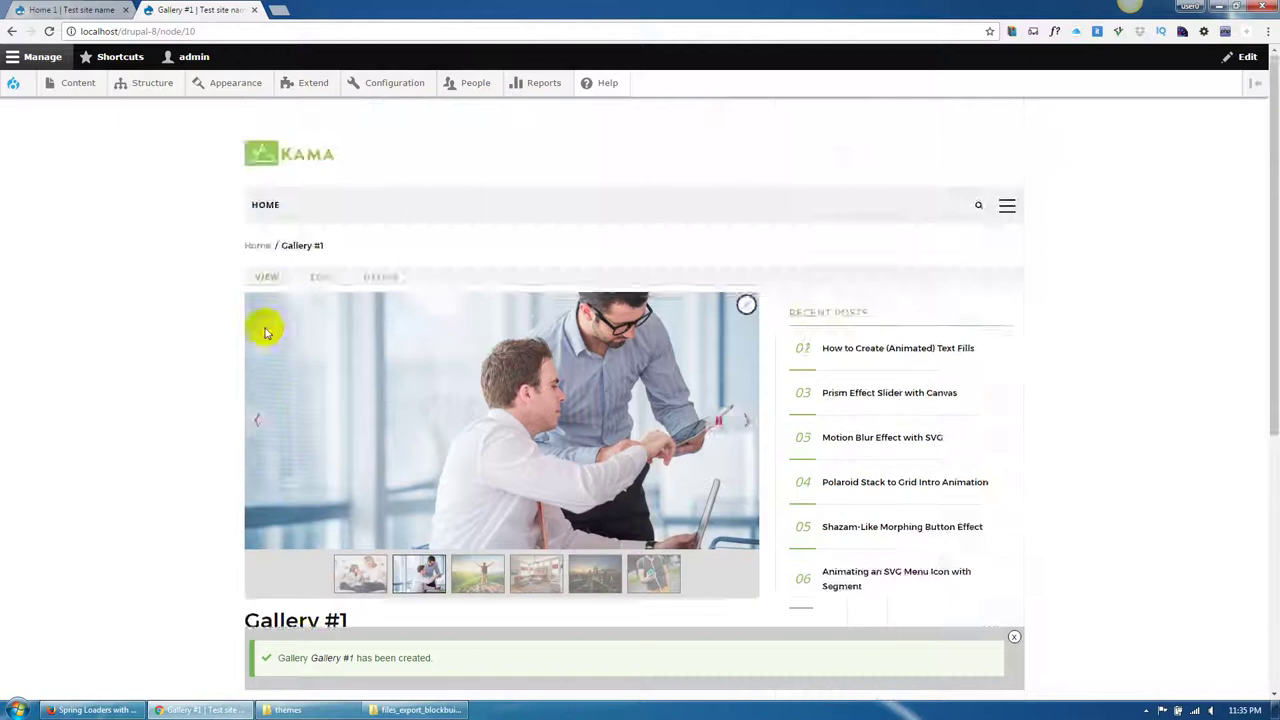
Check the Gallery section on a refreshed Home 1, open Gallery #1 in its popup and show the second image.
{"action": "left_click", "coordinate": [70, 10]}
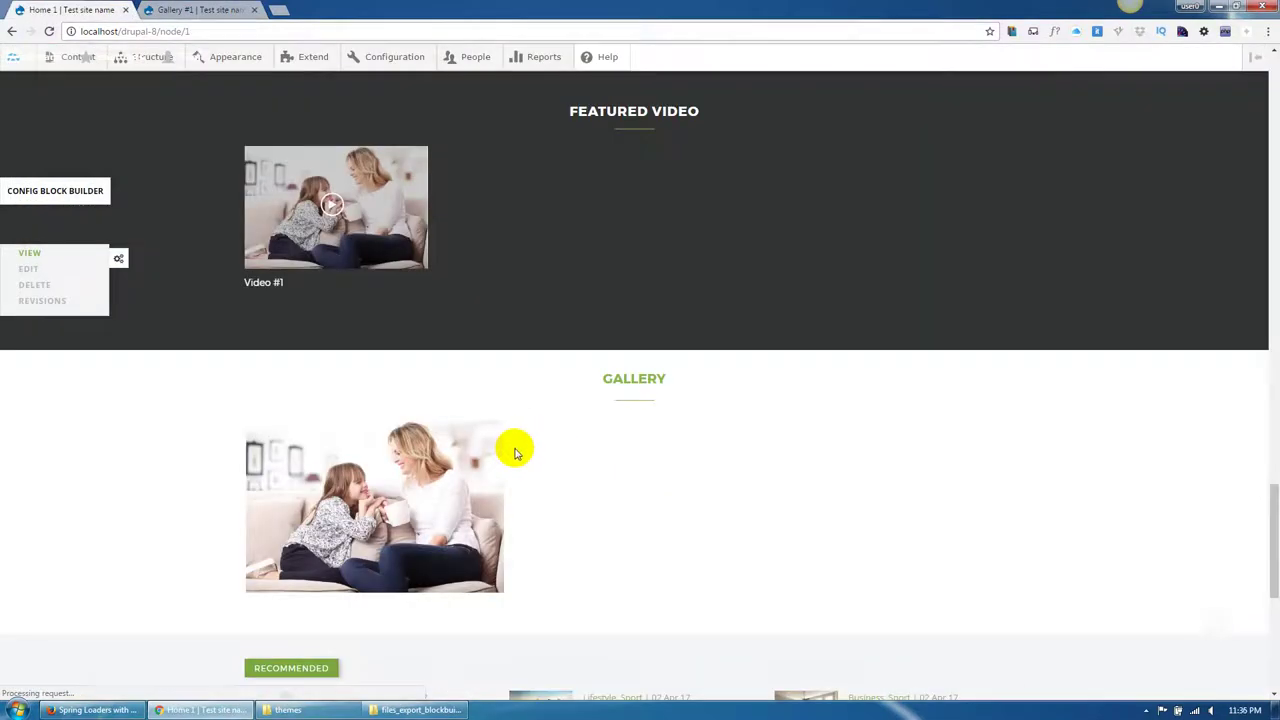
{"action": "scroll", "coordinate": [515, 438], "scroll_direction": "down", "scroll_amount": 2}
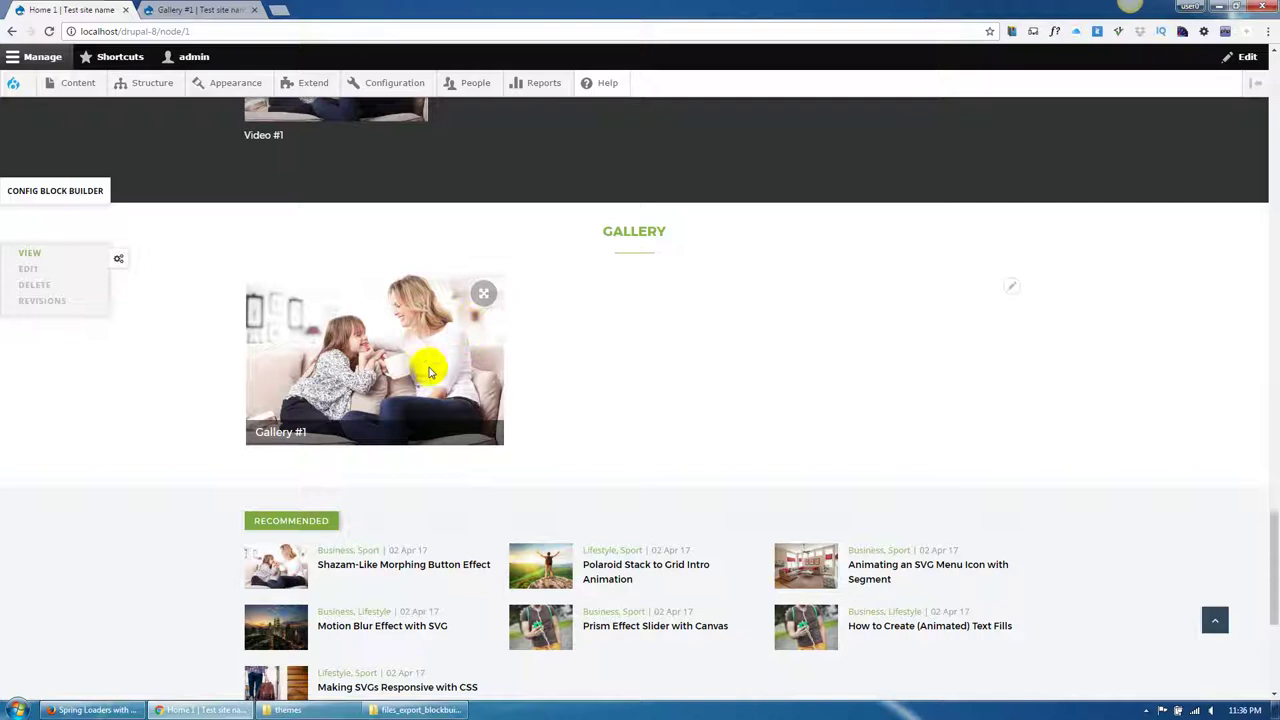
{"action": "left_click", "coordinate": [486, 294]}
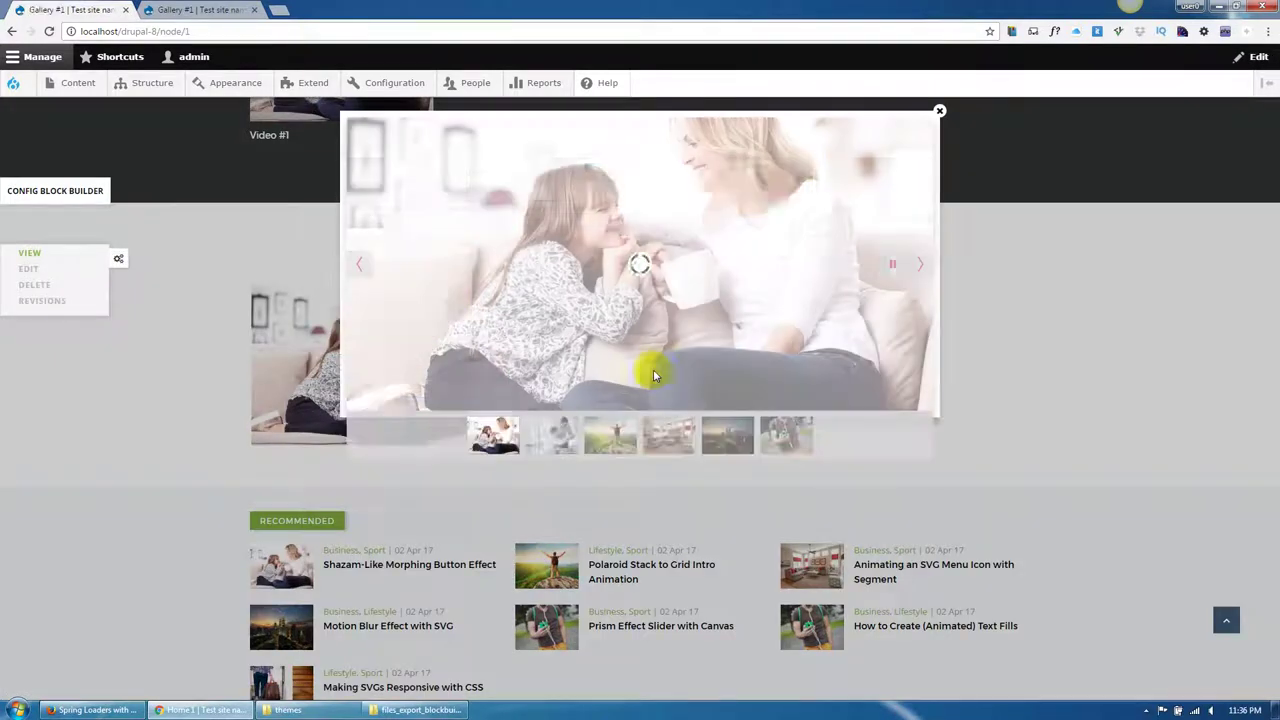
{"action": "left_click", "coordinate": [540, 438]}
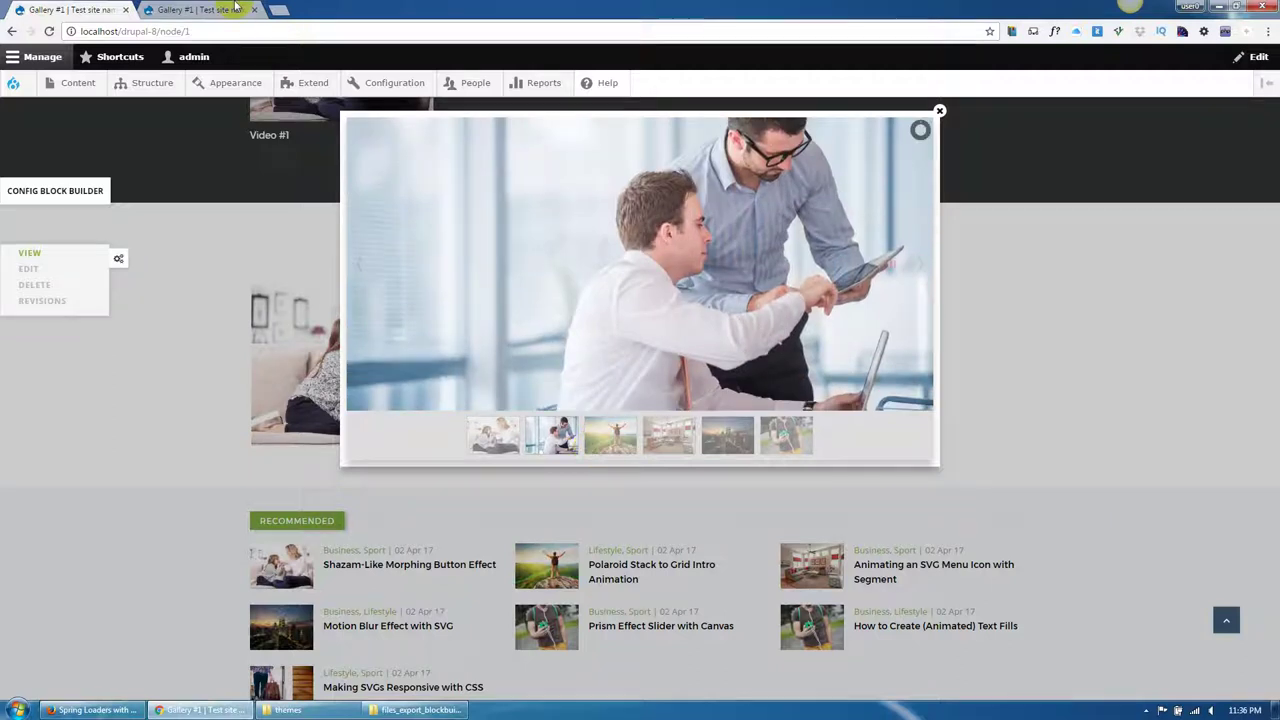
Show the second image on the Gallery #1 page for comparison, and close the gallery popup on Home 1.
{"action": "left_click", "coordinate": [200, 9]}
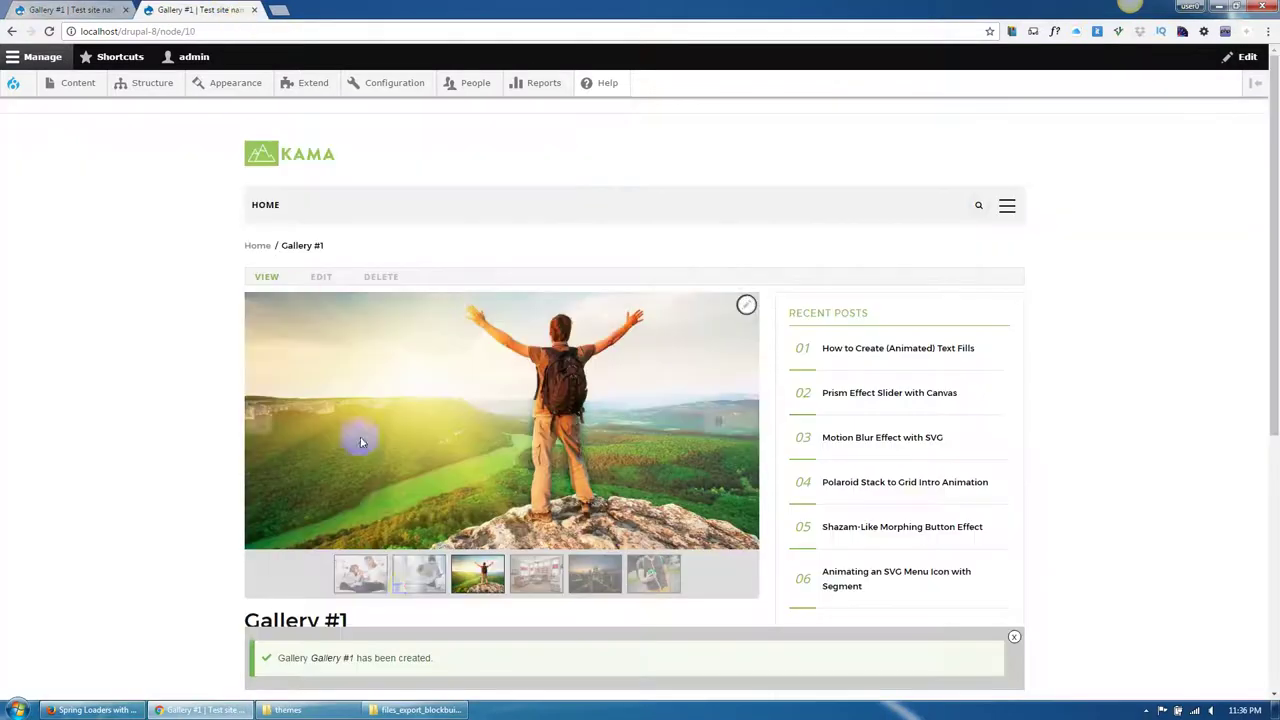
{"action": "left_click", "coordinate": [408, 595]}
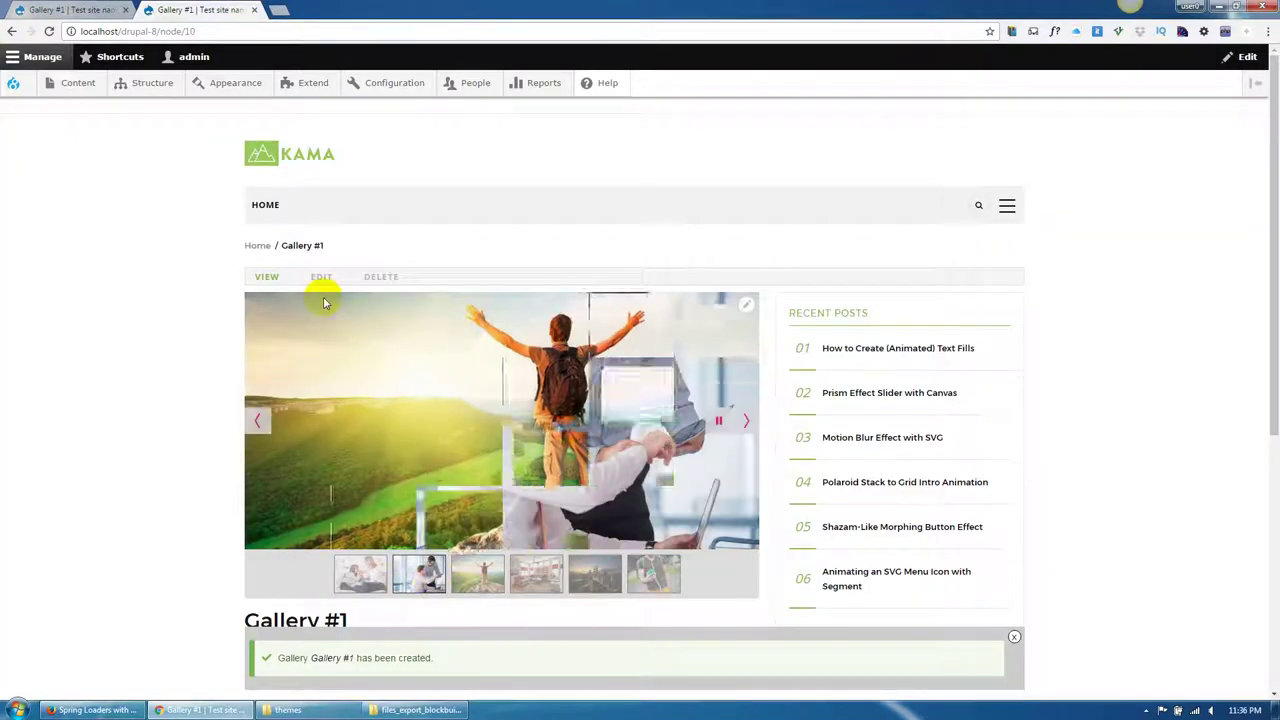
{"action": "scroll", "coordinate": [463, 270], "scroll_direction": "down", "scroll_amount": 1}
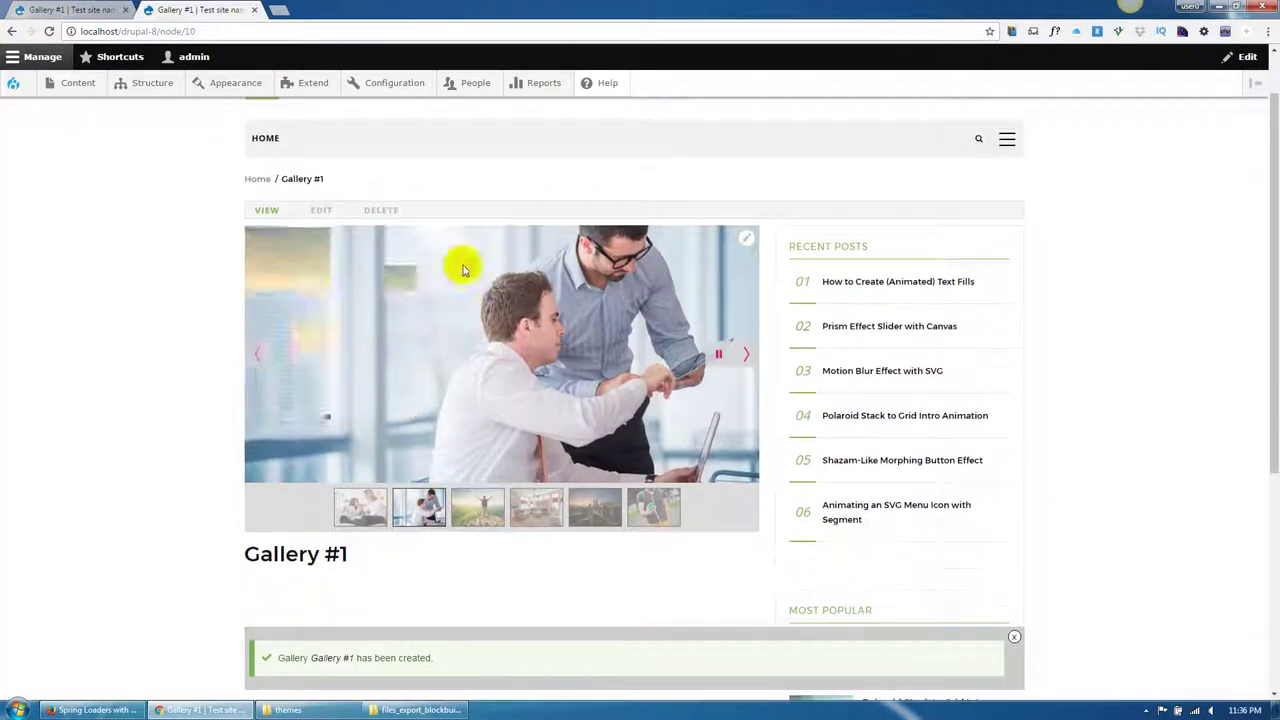
{"action": "left_click", "coordinate": [35, 9]}
{"action": "left_click", "coordinate": [940, 111]}
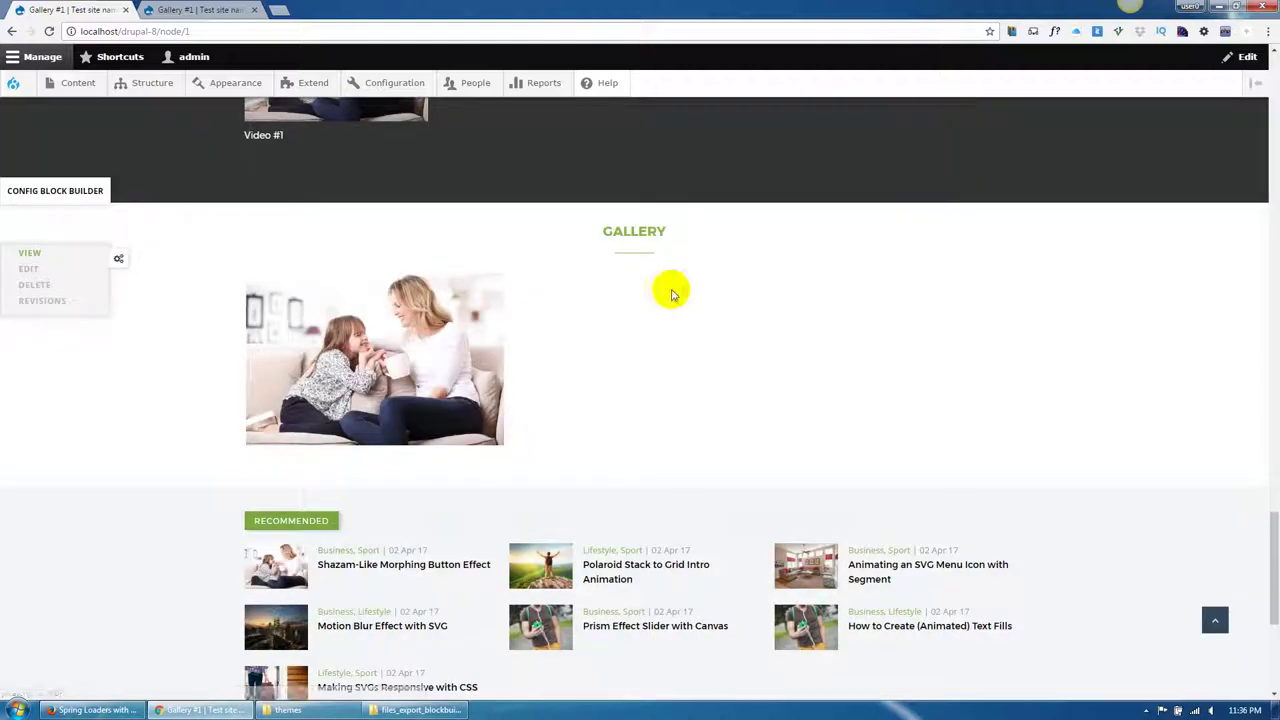
Reopen the Gallery #1 popup on Home 1, compare it with the full gallery page and close the popup.
{"action": "left_click", "coordinate": [486, 296]}
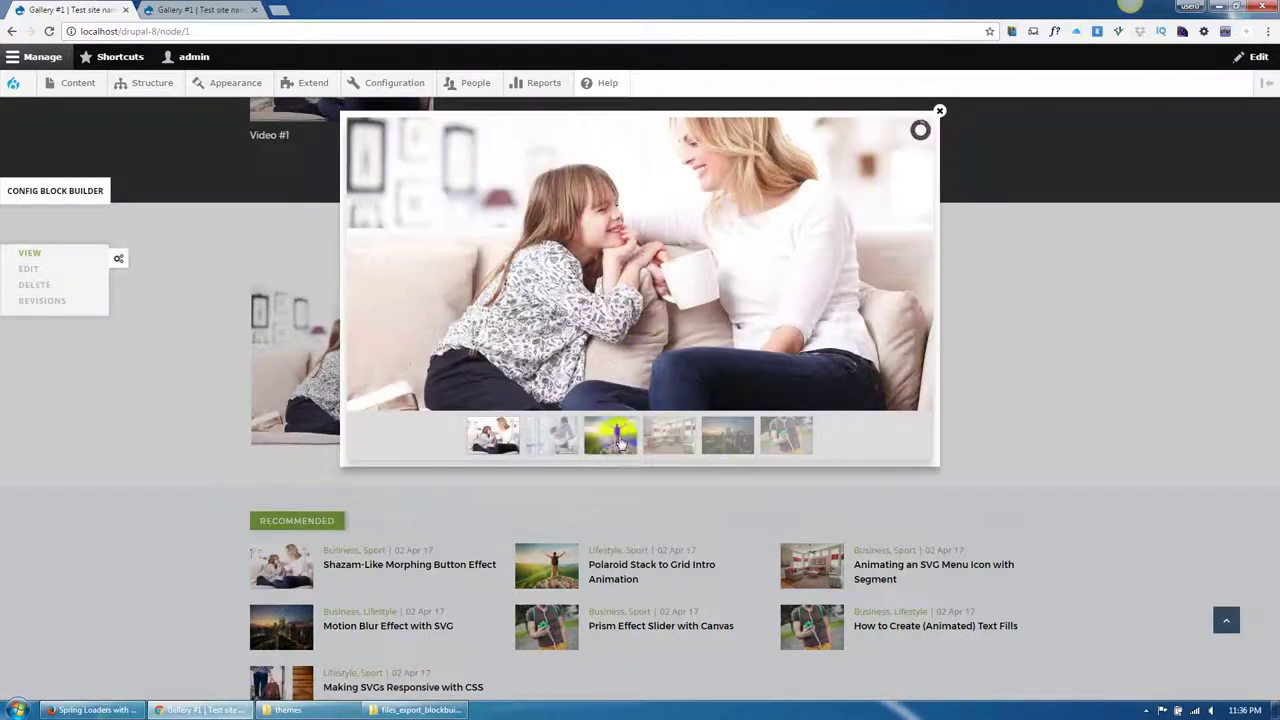
{"action": "left_click", "coordinate": [200, 9]}
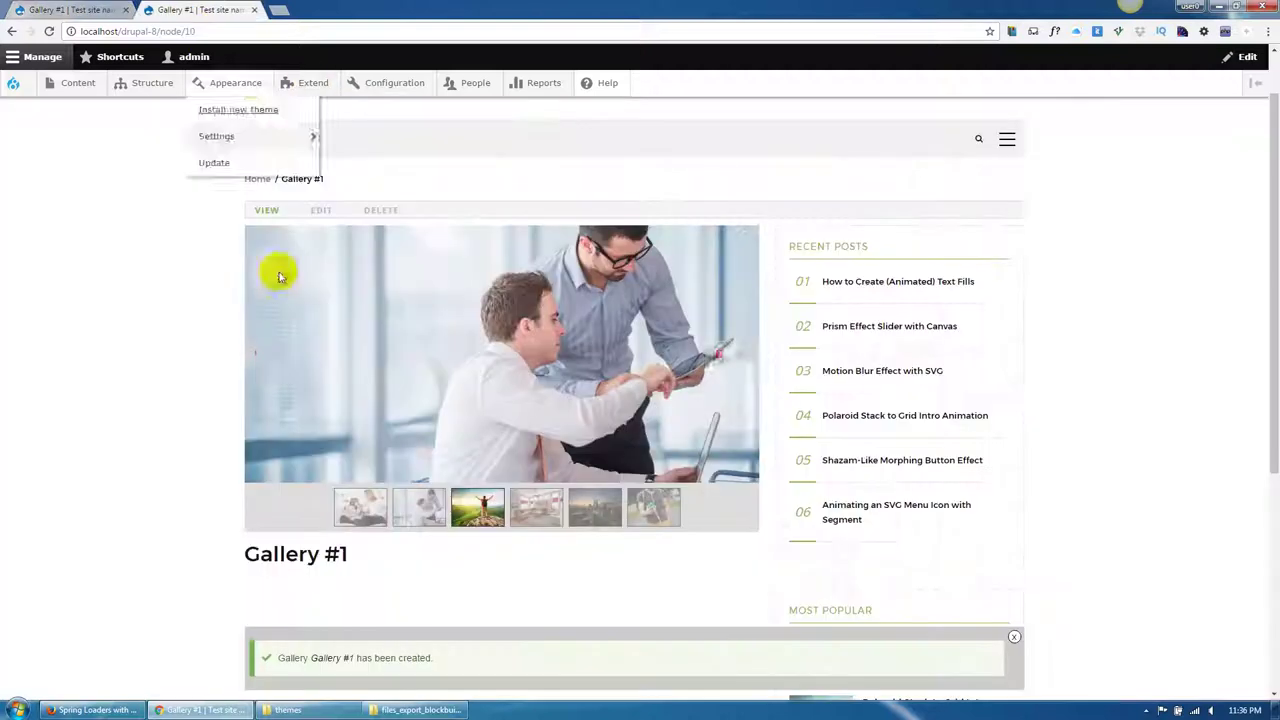
{"action": "left_click", "coordinate": [70, 9]}
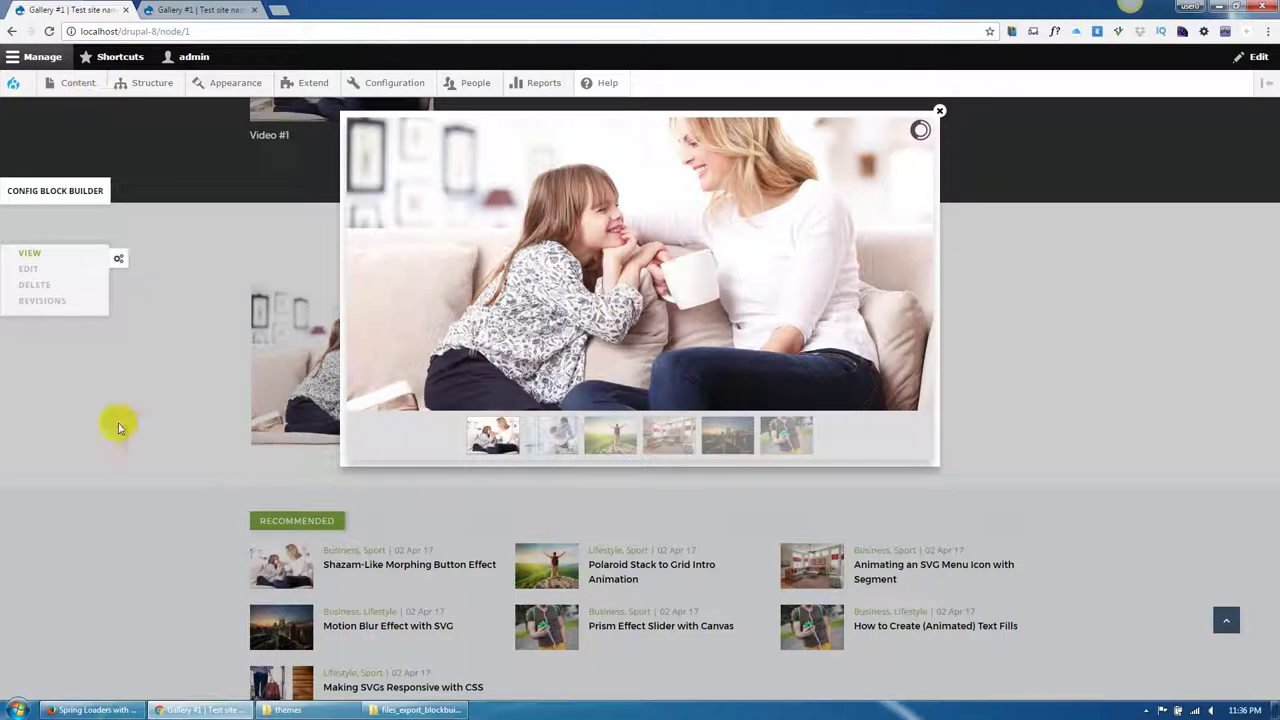
{"action": "left_click", "coordinate": [937, 112]}
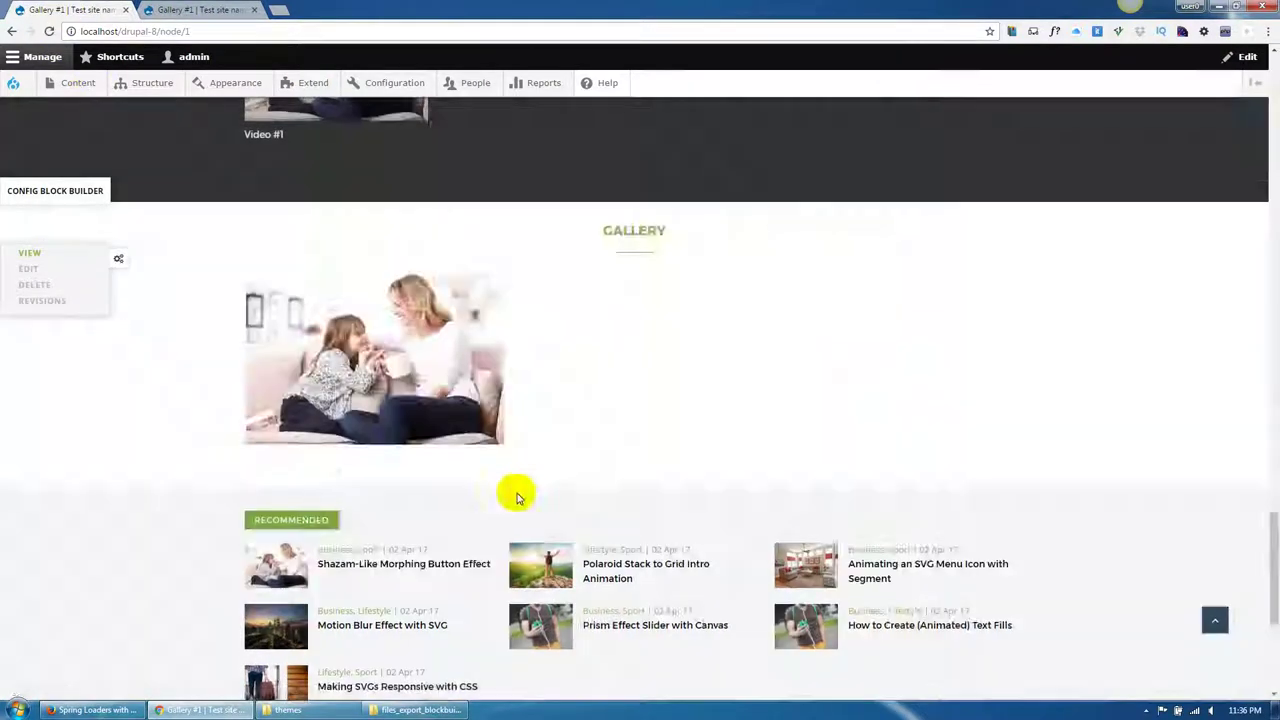
Look over the Home 1 sections from the recommended posts up to the article slider.
{"action": "scroll", "coordinate": [514, 491], "scroll_direction": "down", "scroll_amount": 3}
{"action": "scroll", "coordinate": [517, 497], "scroll_direction": "up", "scroll_amount": 10}
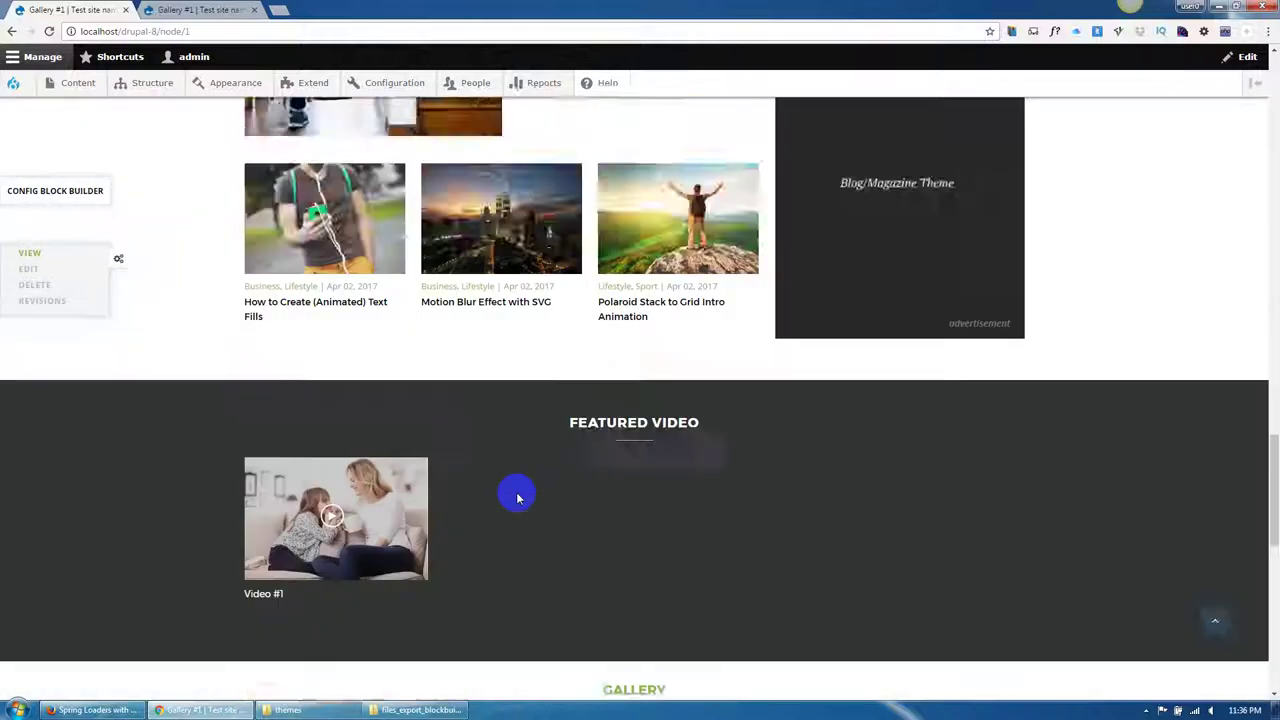
{"action": "scroll", "coordinate": [517, 497], "scroll_direction": "up", "scroll_amount": 10}
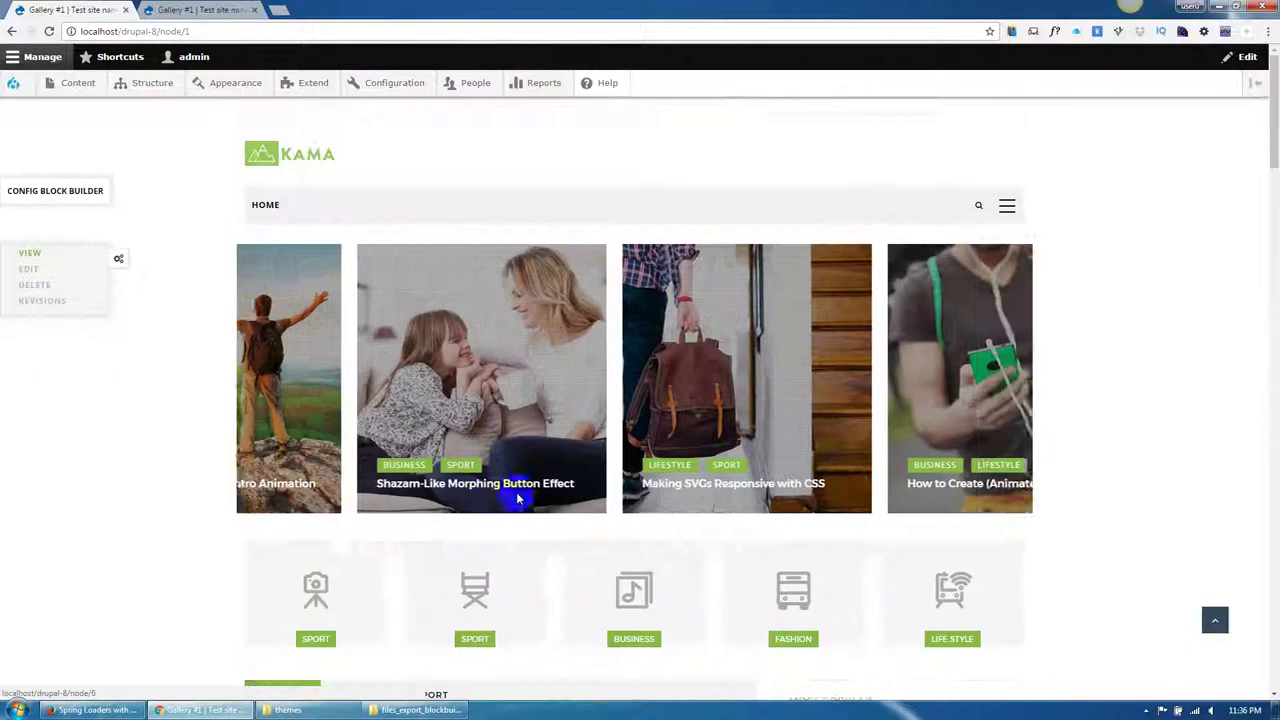